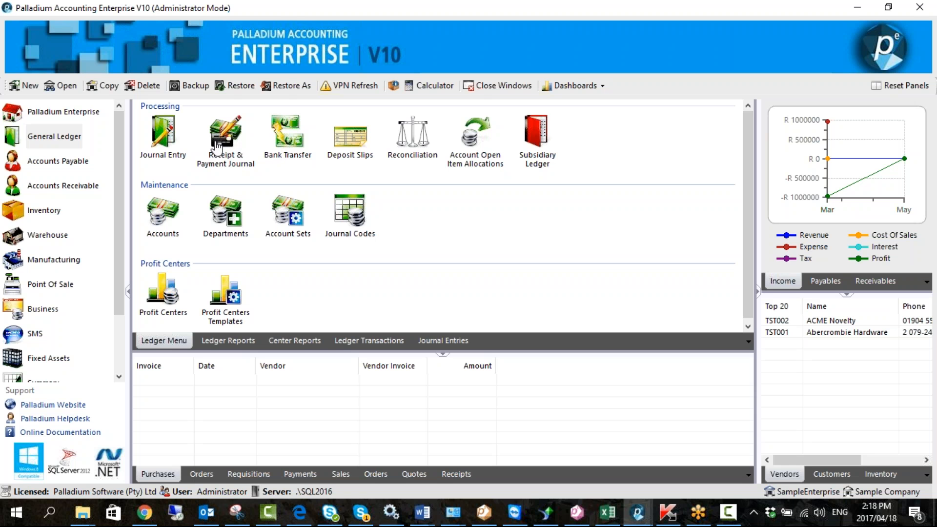
Start a bank transfer with the comment Training, taking 100 ZAR from the Petty Cash account.
left_click(291, 152)
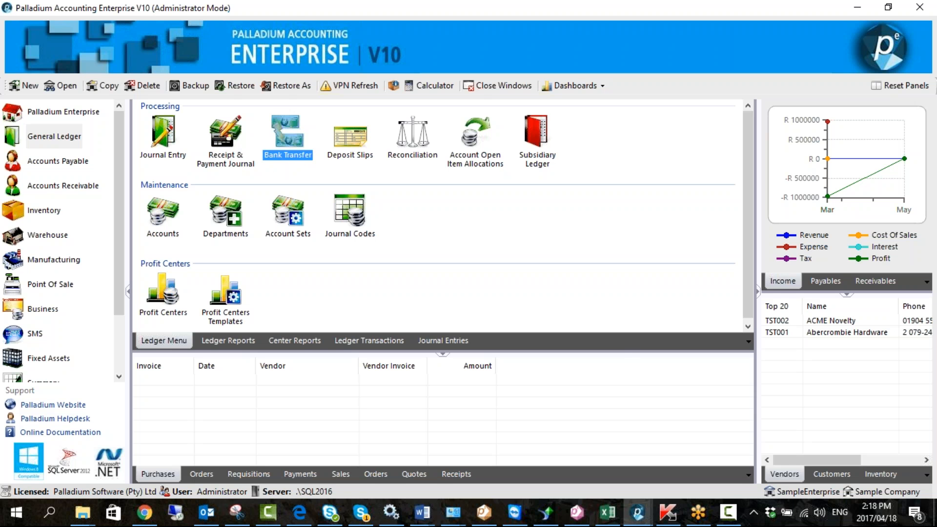
double_click(288, 161)
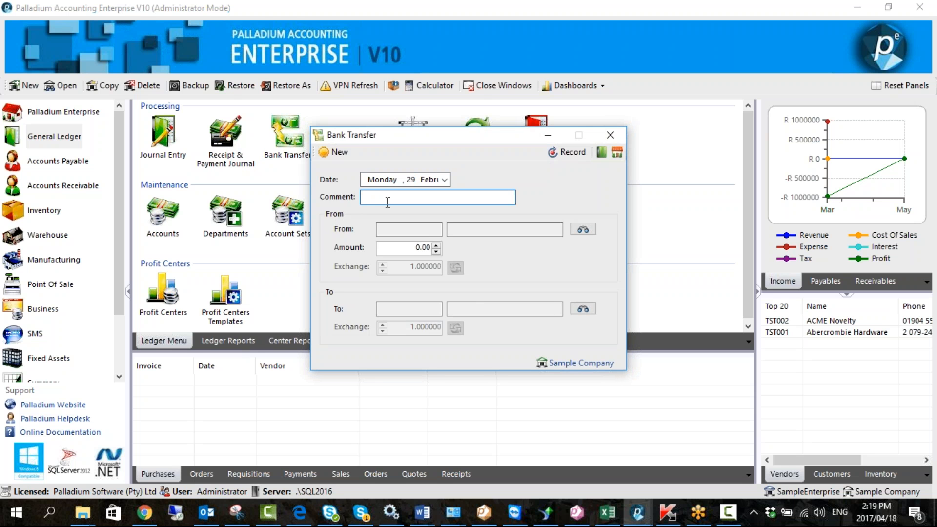
type("Training")
left_click(583, 230)
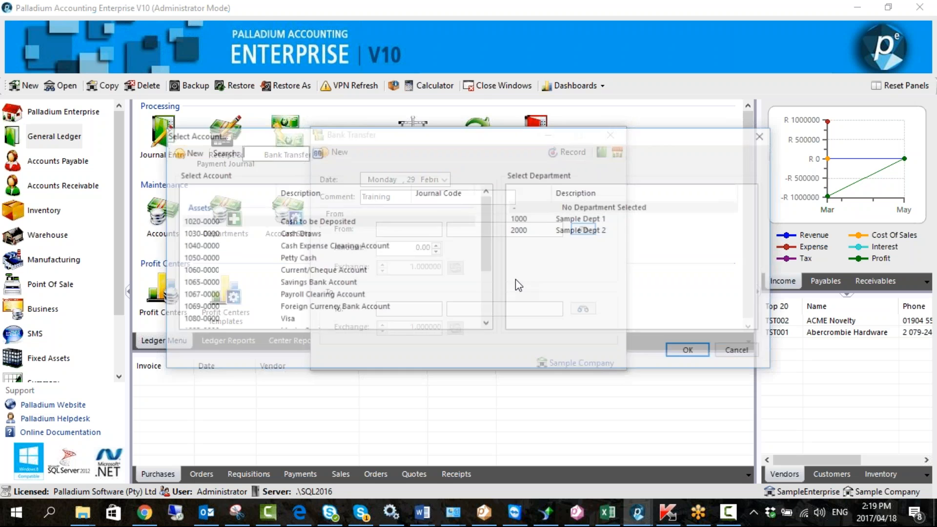
double_click(306, 258)
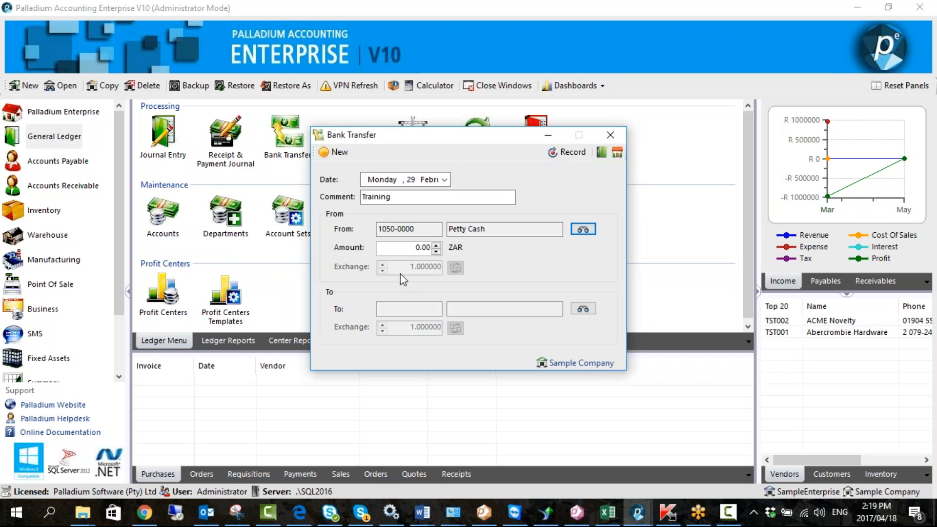
double_click(430, 249)
type("100")
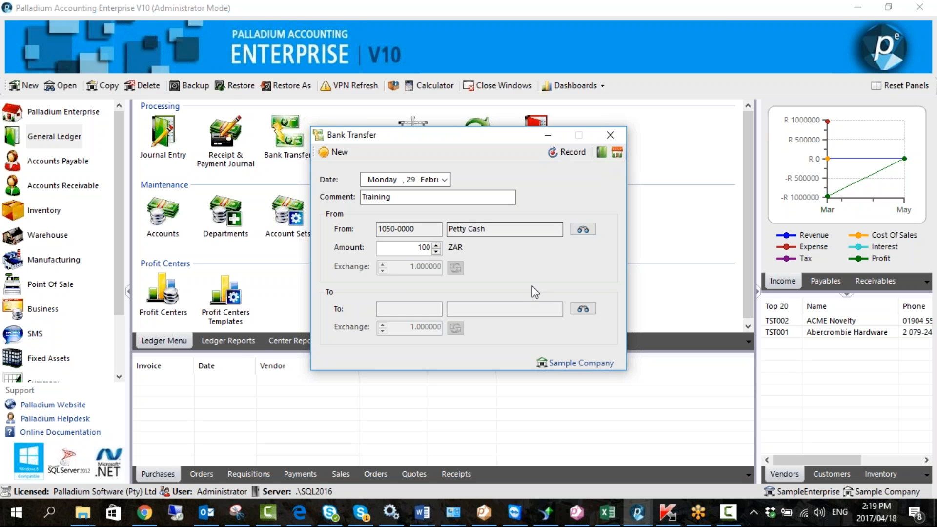
Set the Payroll Clearing Account as the transfer's destination and record the bank transfer.
left_click(583, 309)
double_click(337, 299)
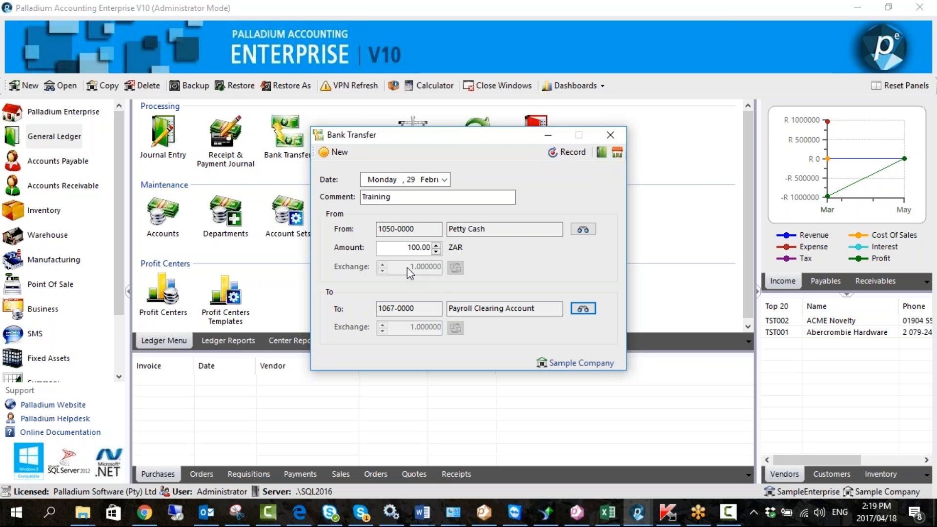
left_click(559, 154)
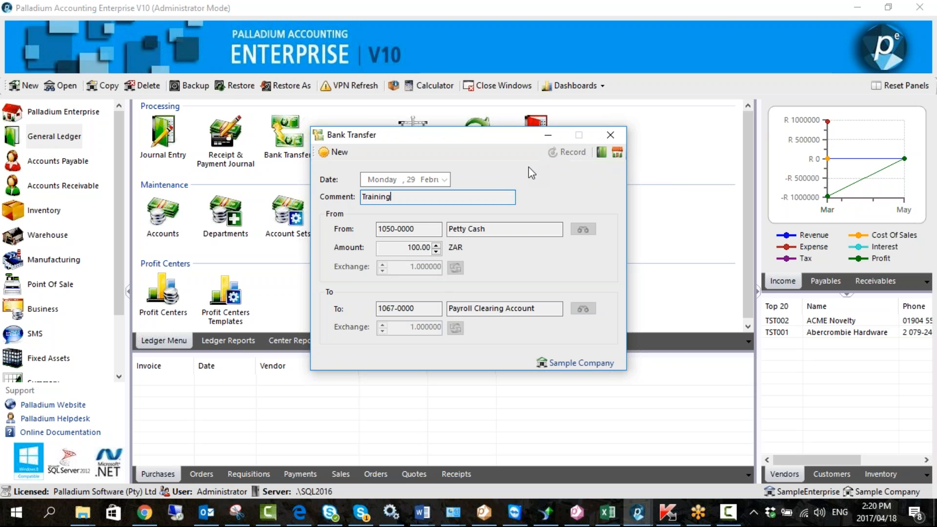
Review the journal entries for the recorded bank transfer, and close the report and the transfer form.
left_click(586, 170)
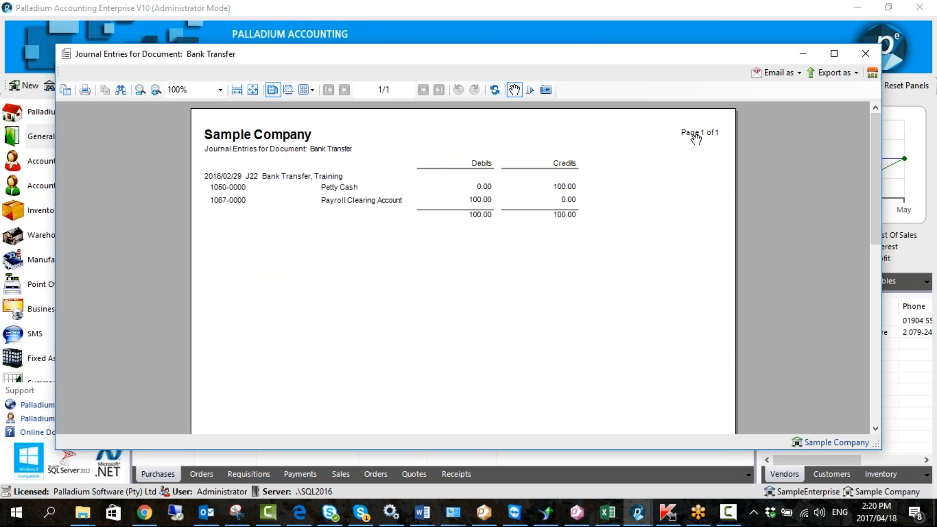
left_click(866, 54)
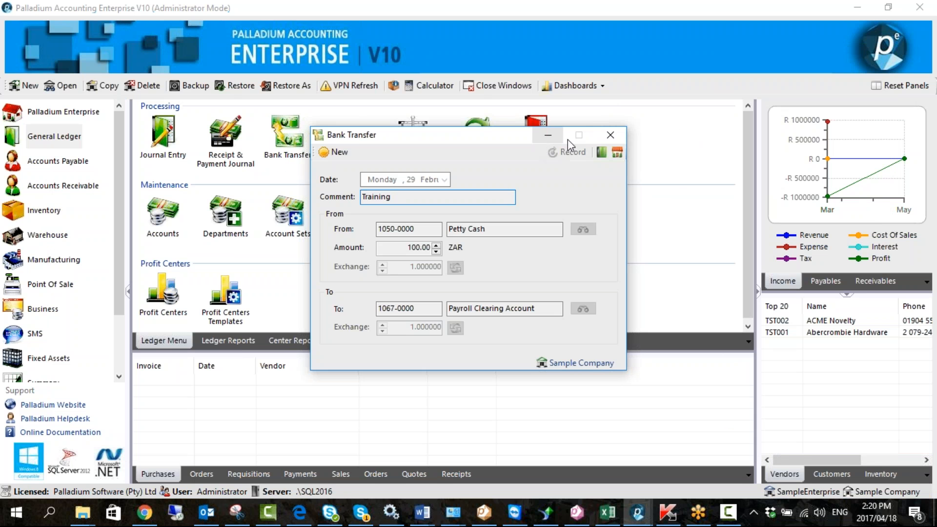
left_click(610, 134)
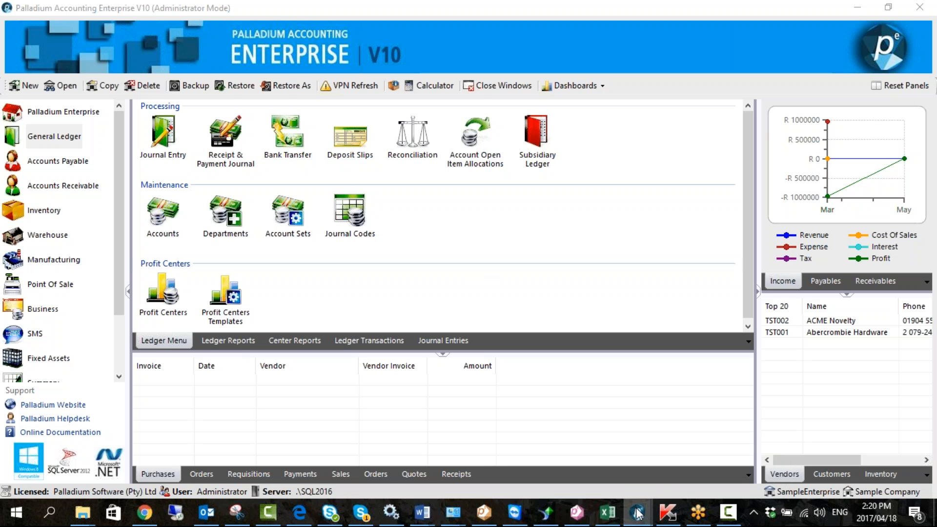
Open a new deposit slip for the Current/Cheque Account and move its window aside.
mouse_move(638, 513)
left_click(766, 408)
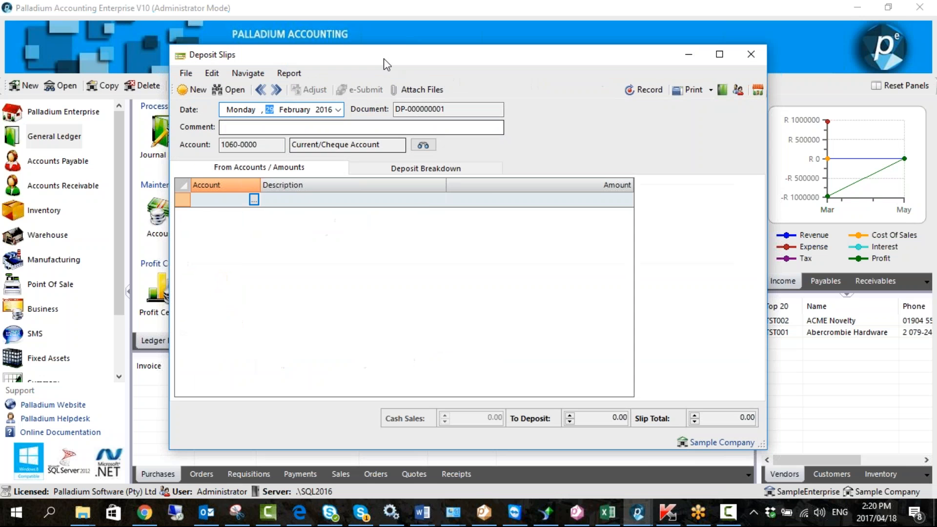
left_click_drag(377, 57, 260, 52)
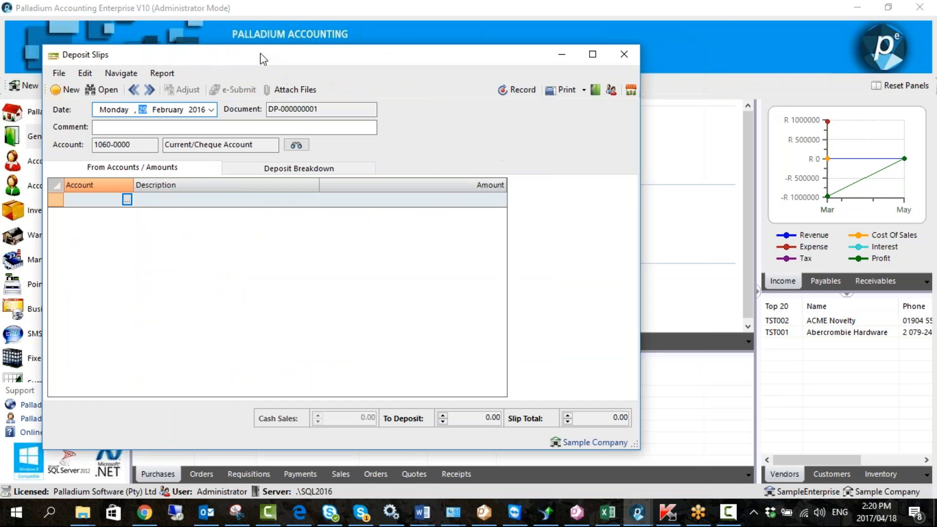
left_click(127, 200)
left_click_drag(345, 142, 209, 240)
left_click(593, 449)
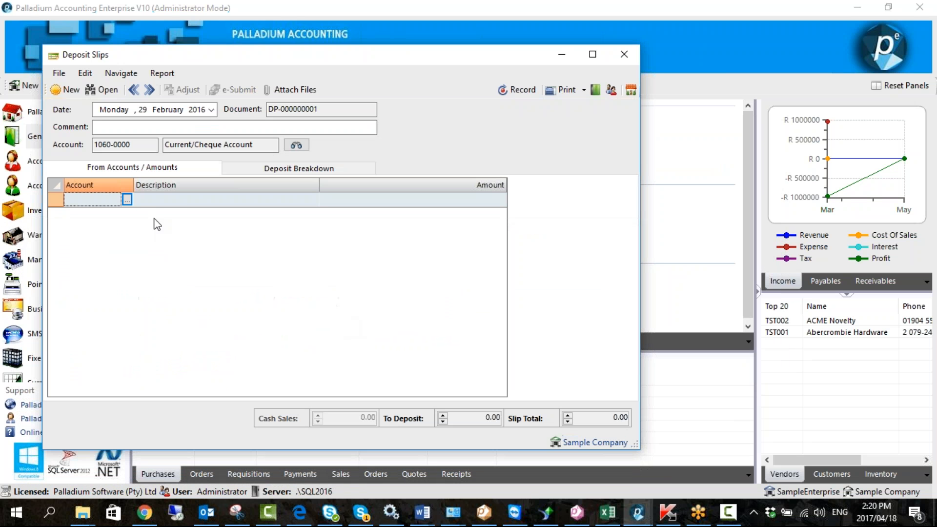
Add a line to the deposit slip for 1500.00 from the Cash Draws account.
left_click(127, 200)
double_click(292, 238)
left_click(383, 200)
type("1500")
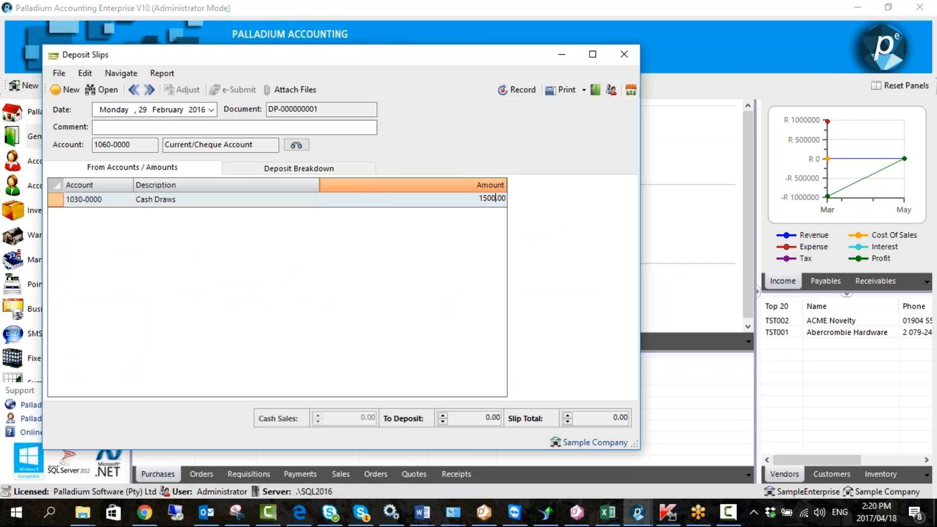
left_click(438, 262)
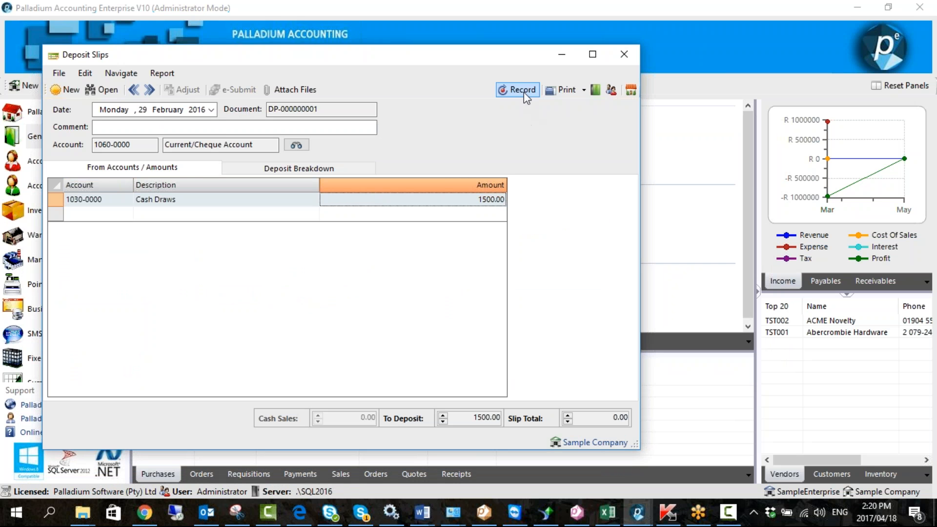
Enter training as the deposit slip's comment and try to record the slip.
left_click(291, 128)
type("training")
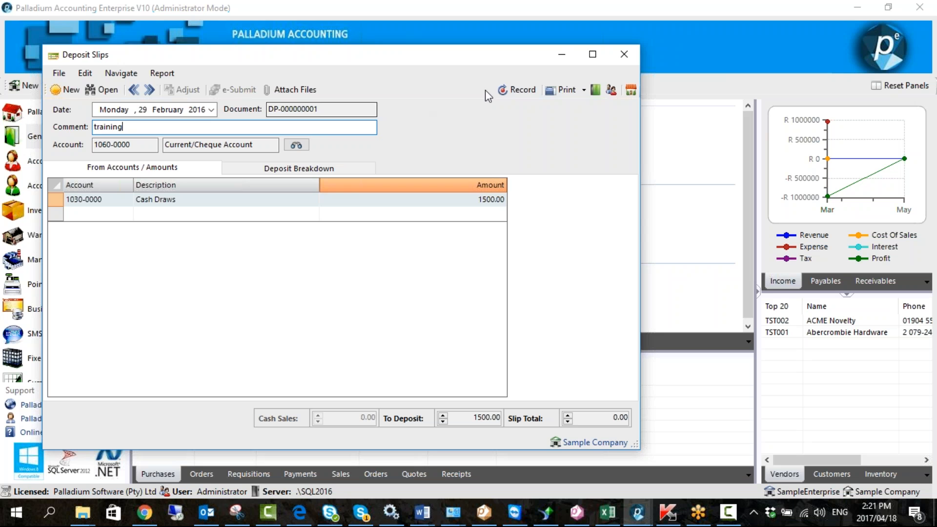
left_click(515, 88)
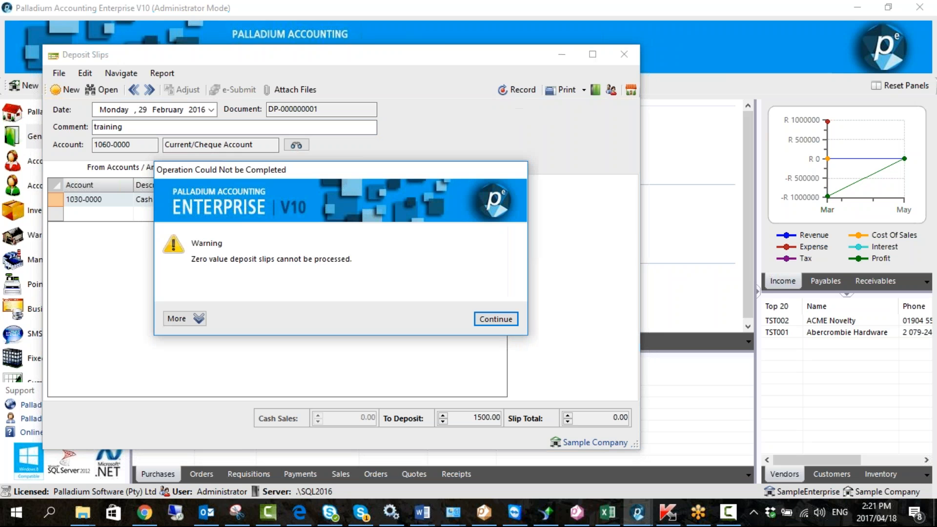
left_click(493, 321)
Add a 1500.00 cheque with number 100000 to the deposit breakdown and record the deposit slip.
left_click(270, 168)
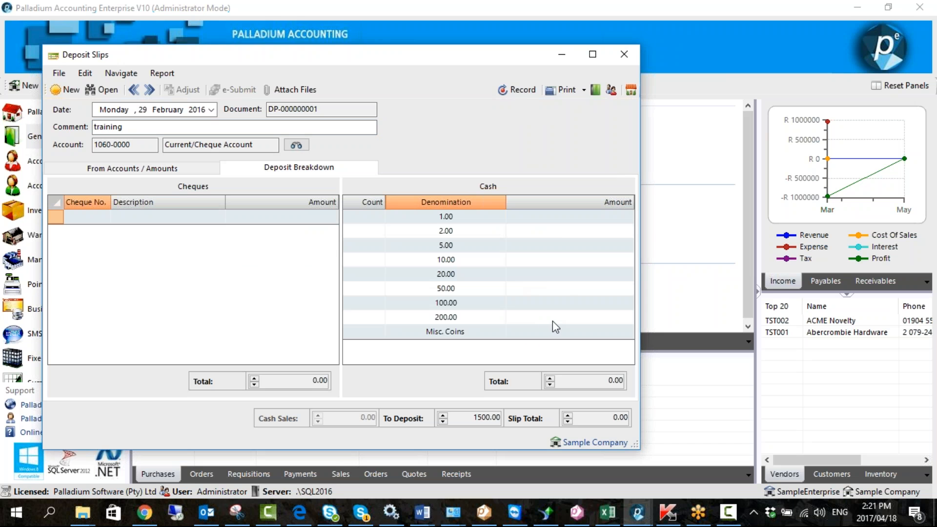
left_click(256, 217)
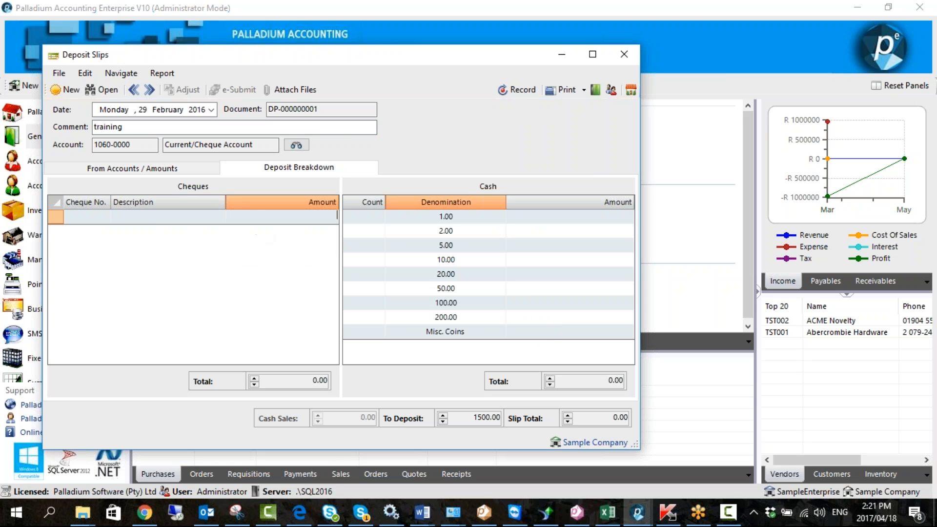
type("1500")
key("Return")
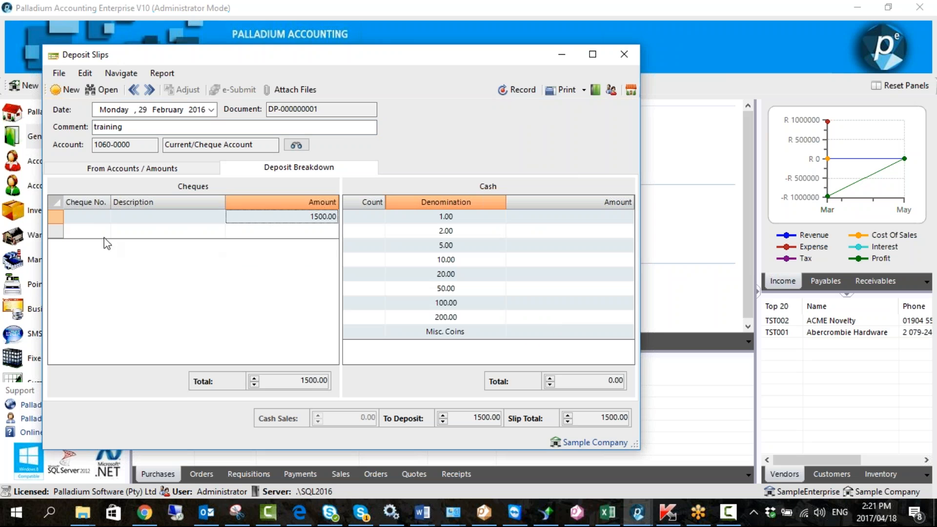
type("100000")
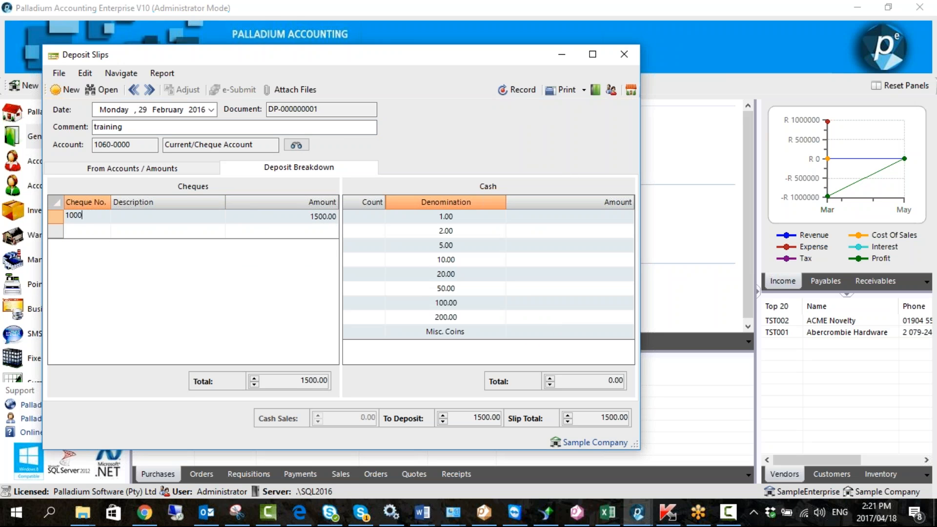
left_click(204, 300)
left_click(517, 90)
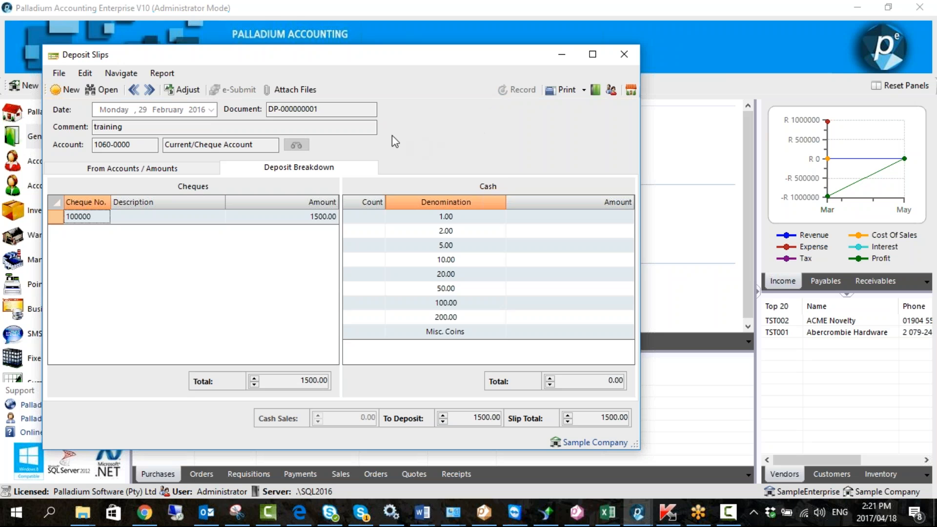
Compare the recorded slip's source account amounts with its cheque and cash deposit breakdown.
left_click(185, 168)
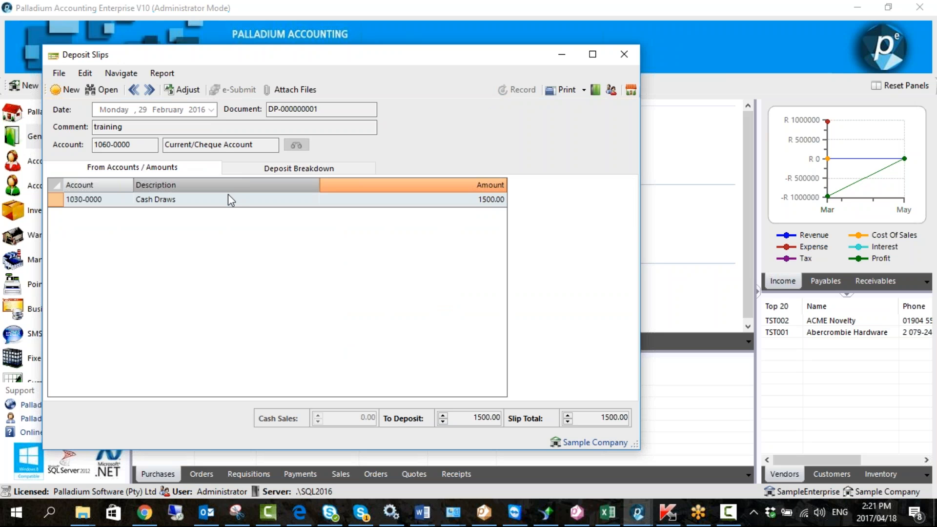
left_click(268, 168)
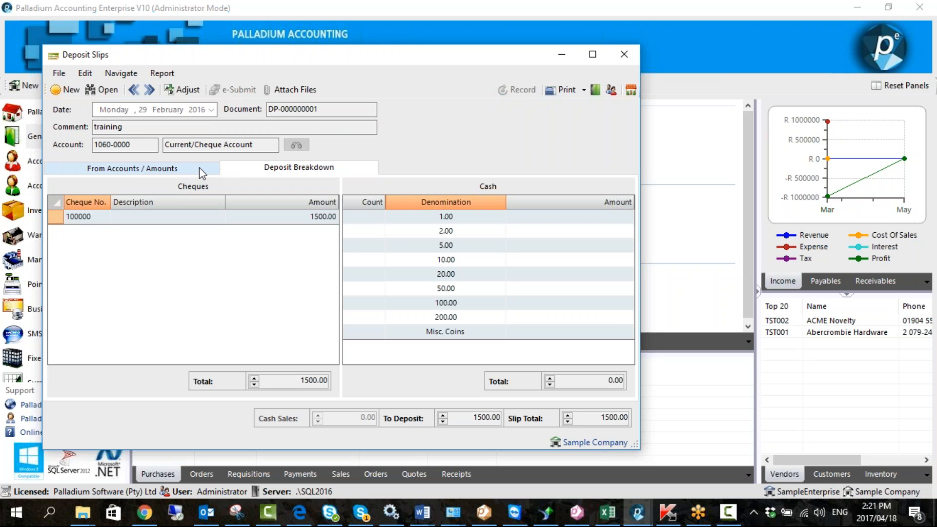
left_click(197, 168)
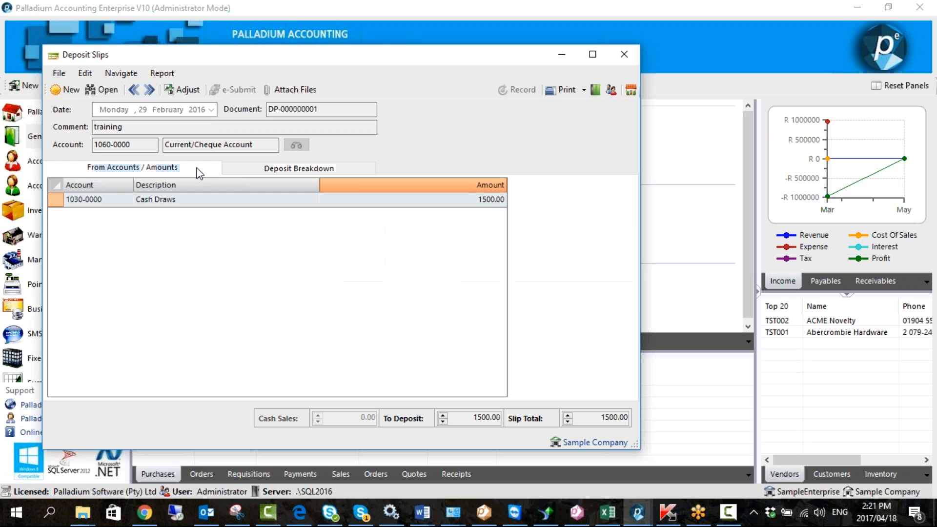
left_click(245, 169)
left_click(199, 167)
left_click(233, 171)
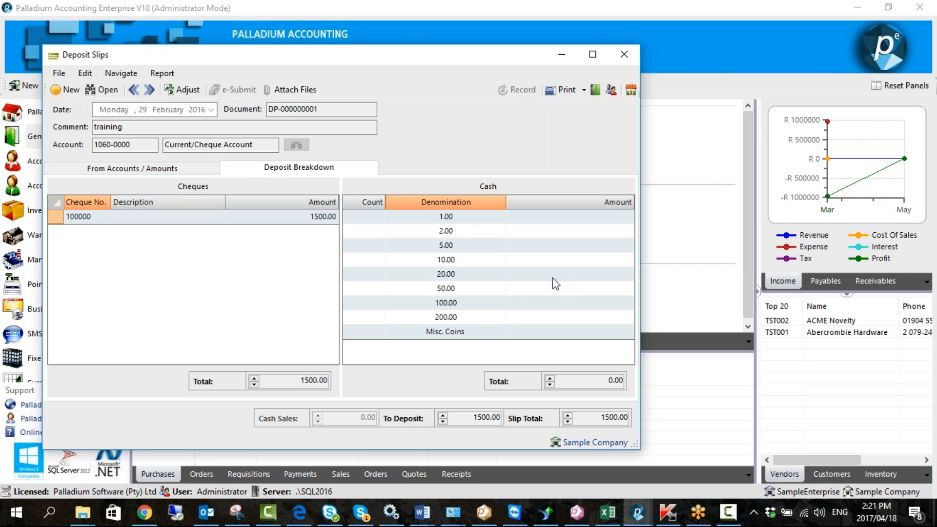
left_click(292, 216)
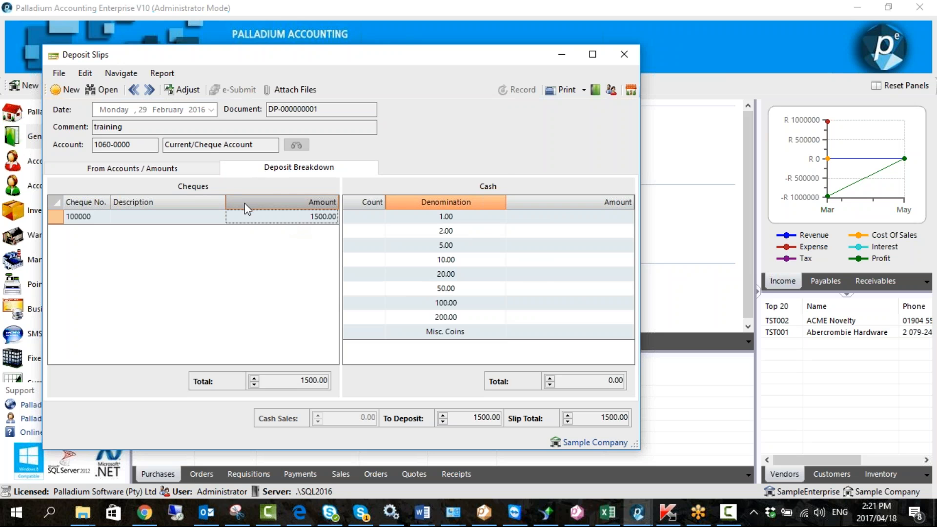
left_click(188, 169)
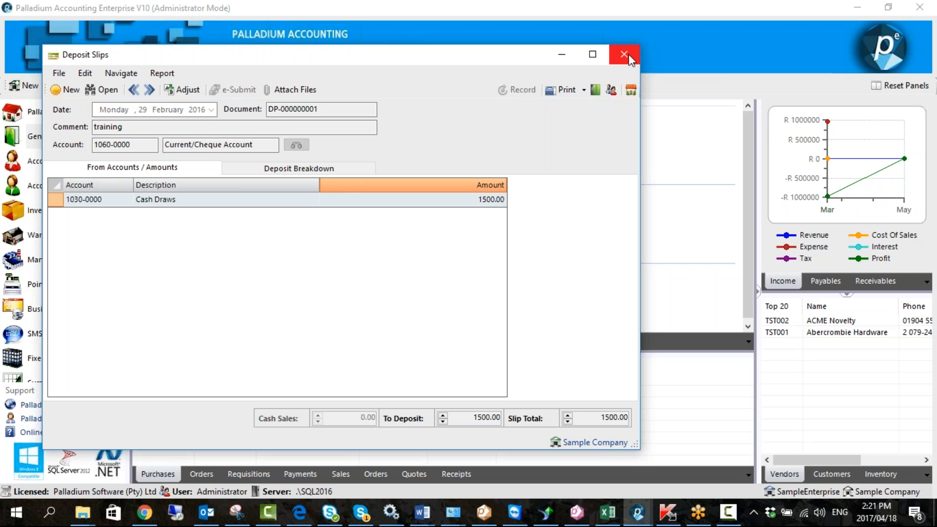
Check which user entered the deposit slip and its date of entry, and close the slip.
left_click(611, 90)
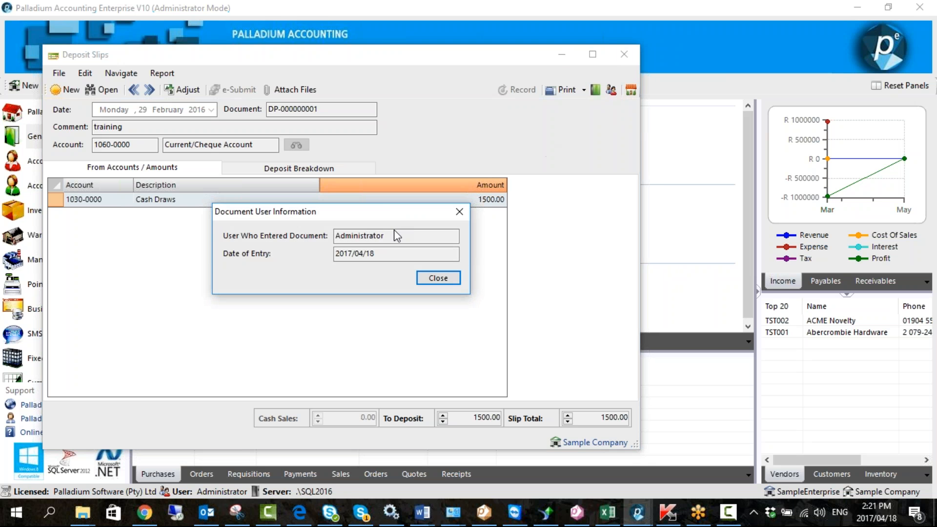
left_click_drag(391, 236, 312, 239)
left_click_drag(378, 253, 313, 253)
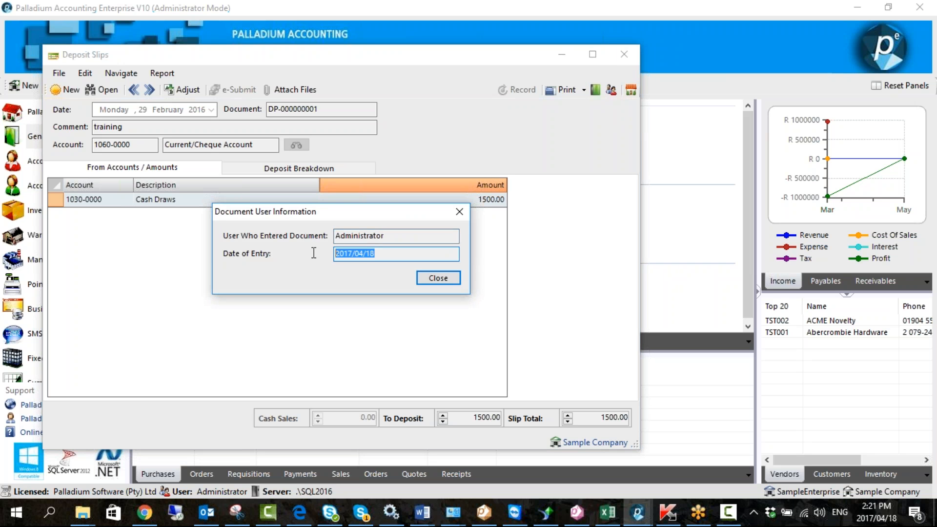
left_click_drag(389, 235, 313, 240)
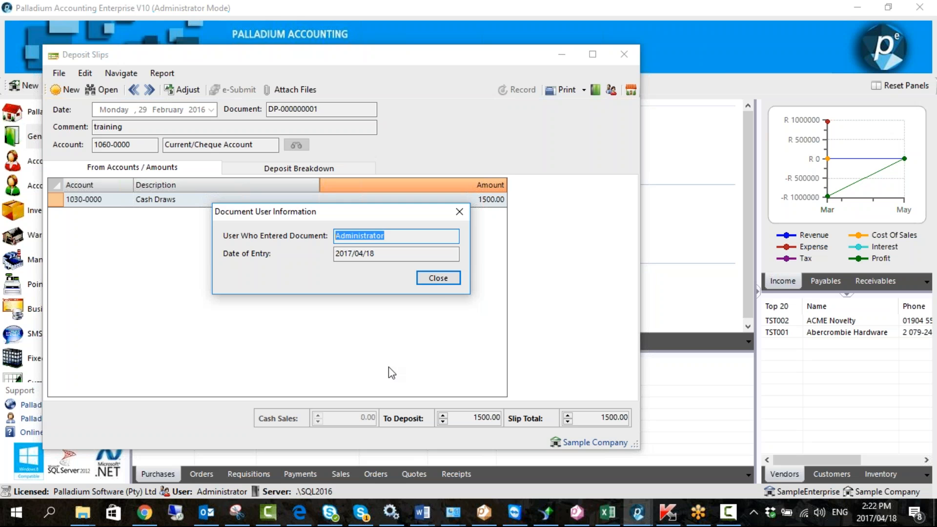
left_click(428, 278)
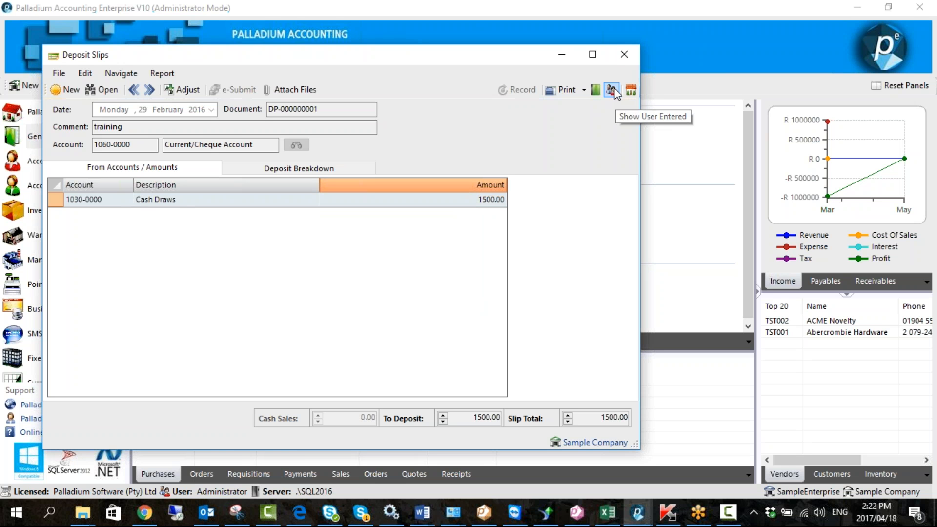
left_click(623, 54)
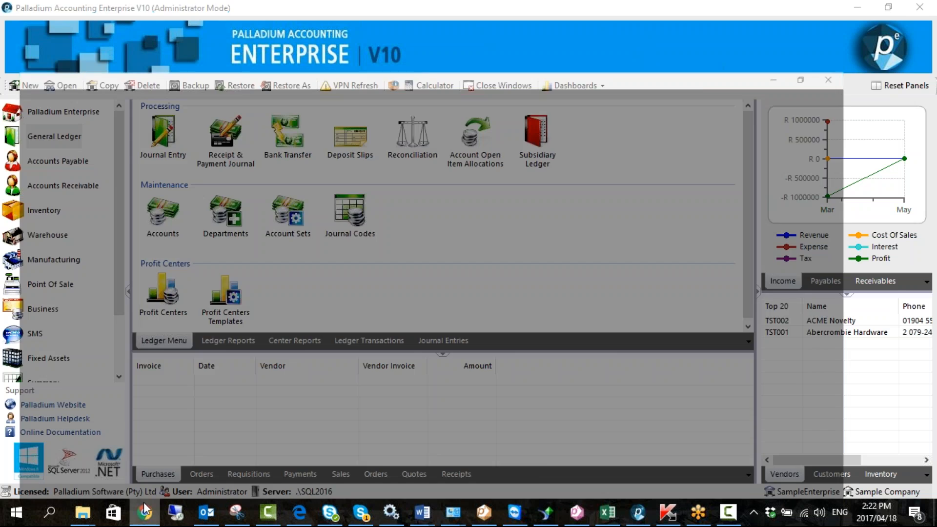
Switch to Chrome and select the current page's web address for replacement.
left_click(144, 511)
left_click(230, 34)
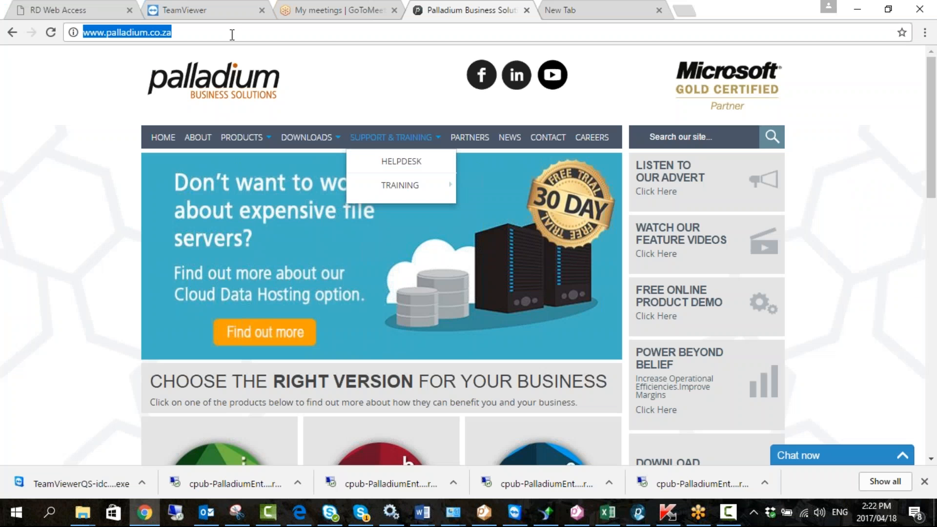
type("w")
type("palladium")
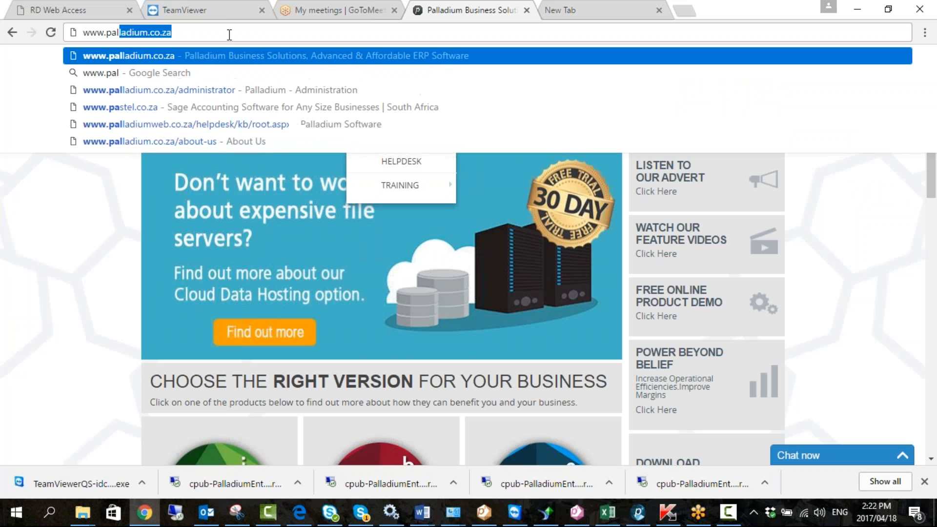
key("BackSpace")
key("BackSpace")
key("BackSpace")
key("BackSpace")
key("BackSpace")
key("BackSpace")
key("BackSpace")
key("BackSpace")
key("BackSpace")
key("BackSpace")
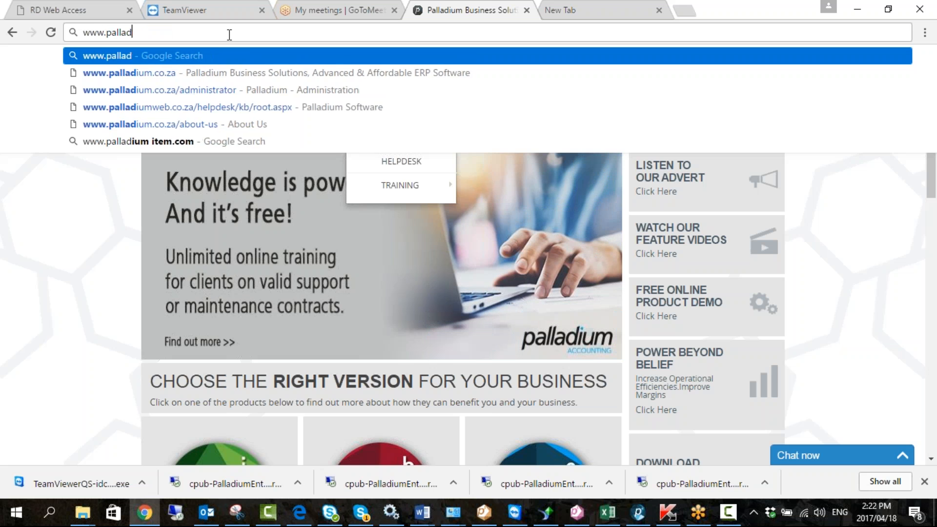
Open the palladiumsoftware channel on YouTube.
type("you")
key("Delete")
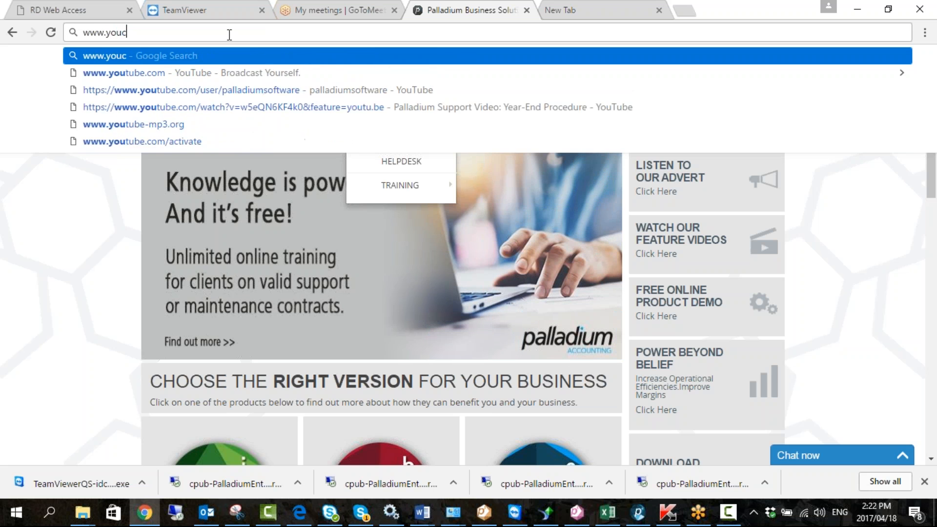
left_click(236, 71)
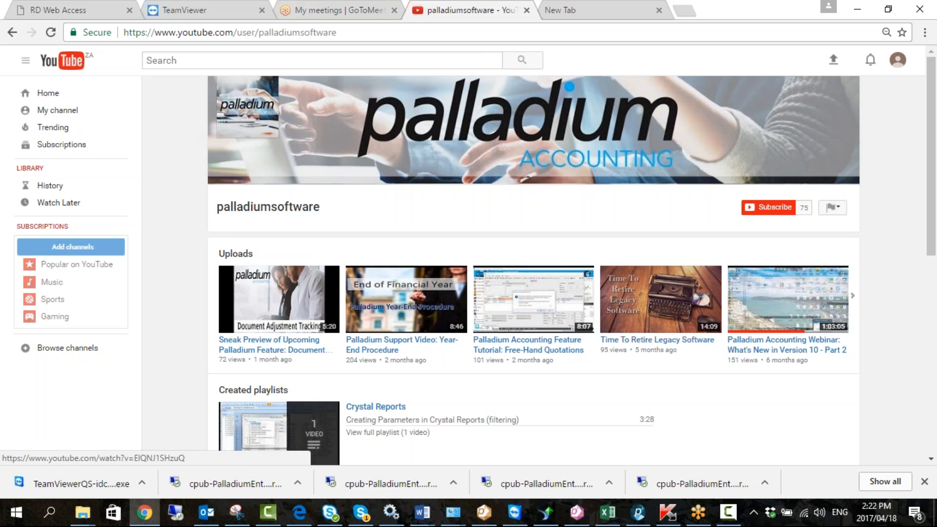
Copy the web address of the palladiumsoftware YouTube channel.
left_click(317, 32)
right_click(315, 35)
left_click(383, 85)
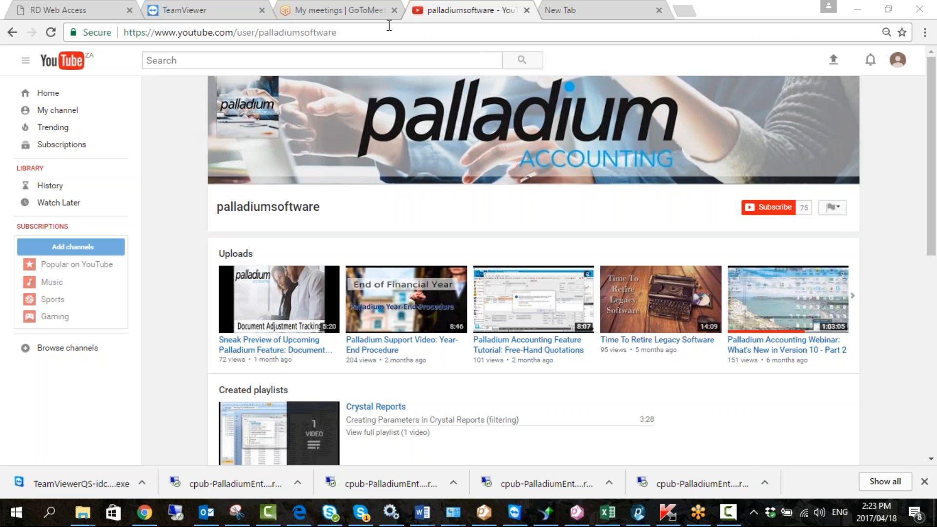
Switch back to Palladium, check which accounts can be selected for account reconciliation, and close the reconciliation without choosing one.
left_click(638, 513)
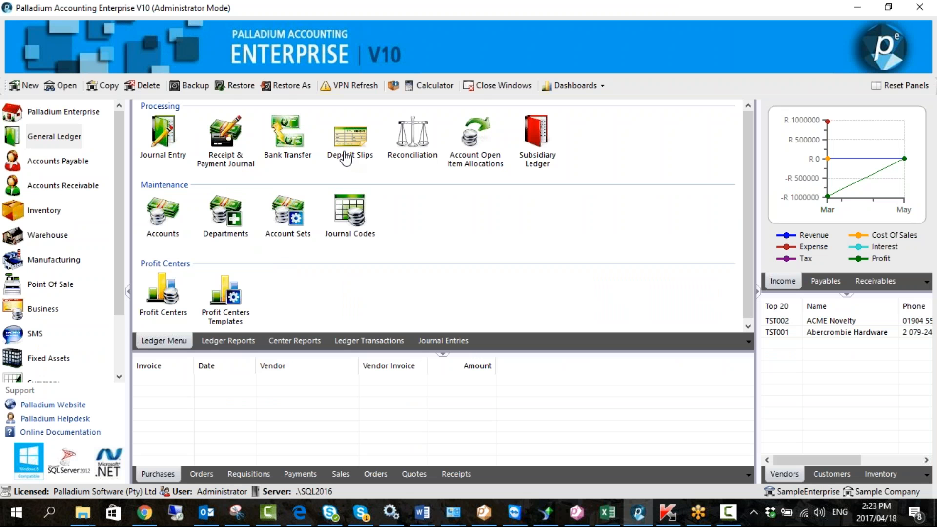
left_click(407, 156)
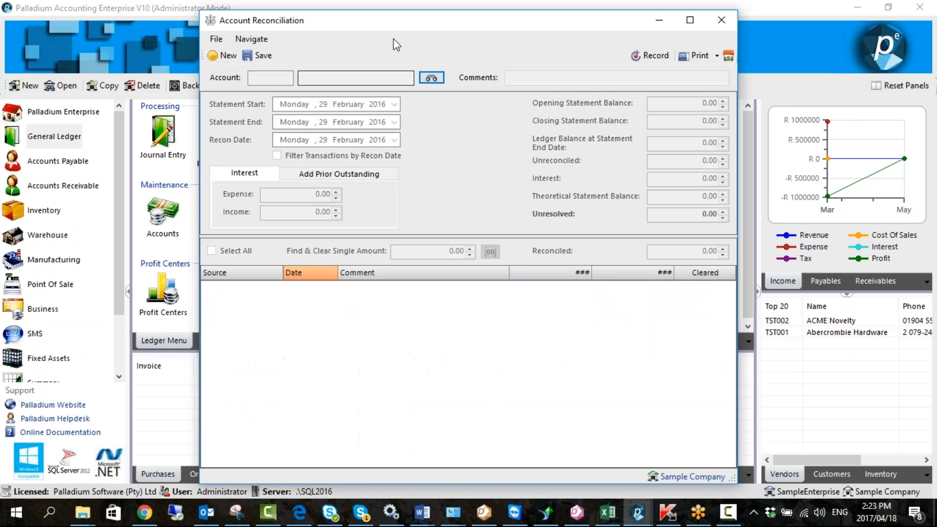
left_click_drag(407, 22, 325, 24)
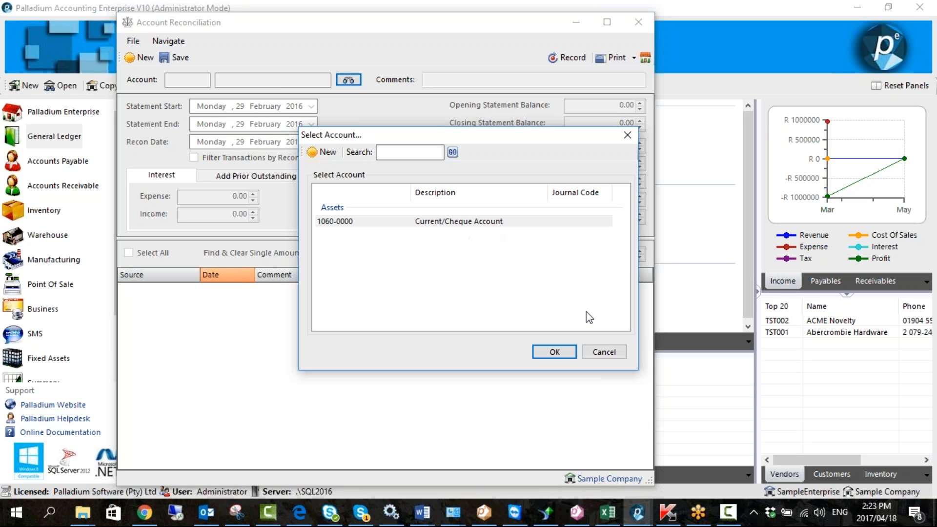
left_click(601, 352)
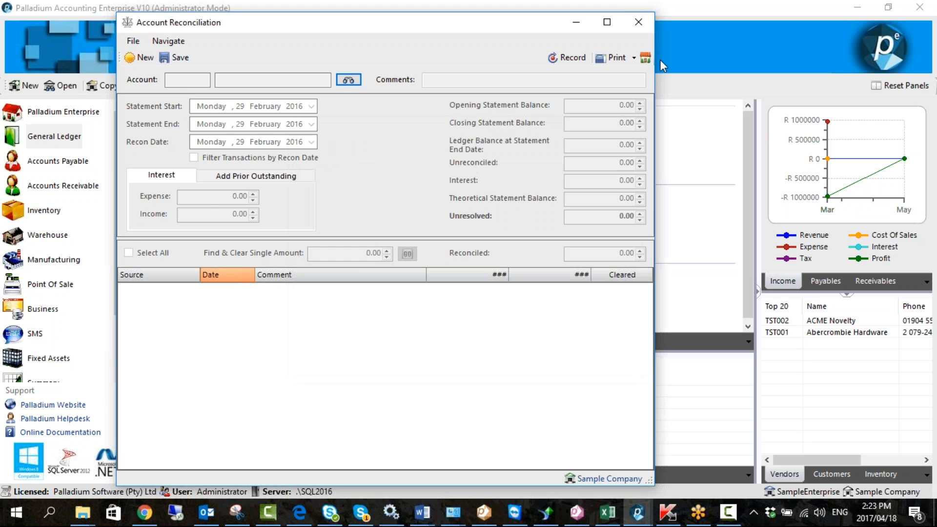
left_click(638, 22)
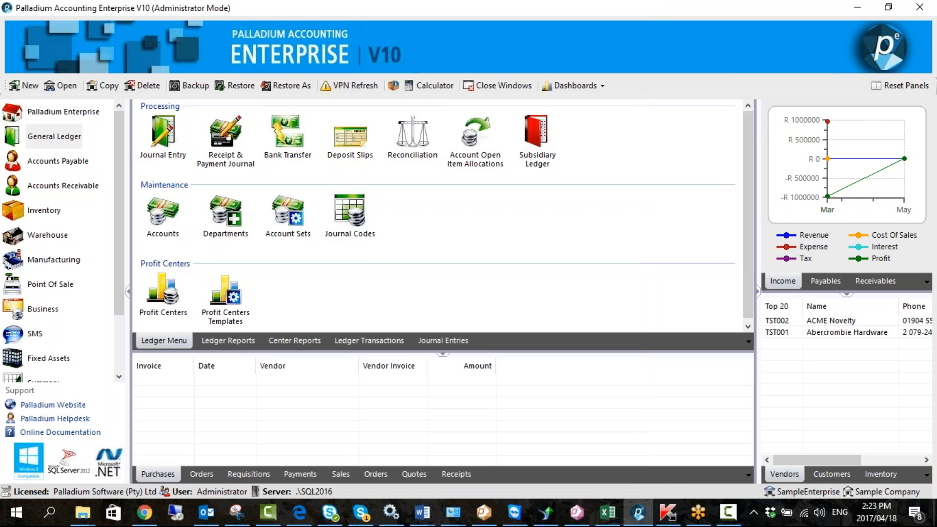
left_click(412, 137)
left_click(431, 79)
left_click(602, 350)
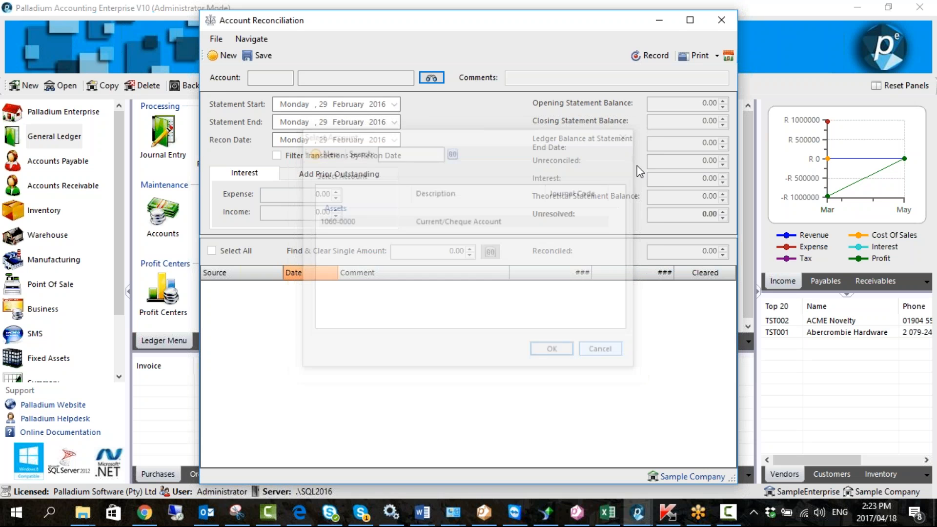
left_click(722, 20)
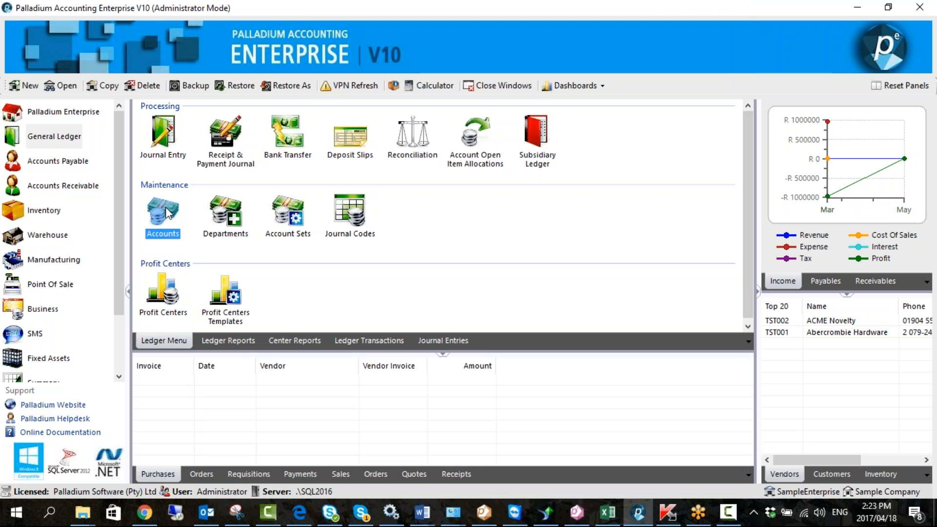
Search the Accounts list for 1060 and check the Current/Cheque Account's reconciliation settings without changing them.
left_click(168, 213)
left_click_drag(537, 57, 491, 56)
left_click(637, 73)
type("1060")
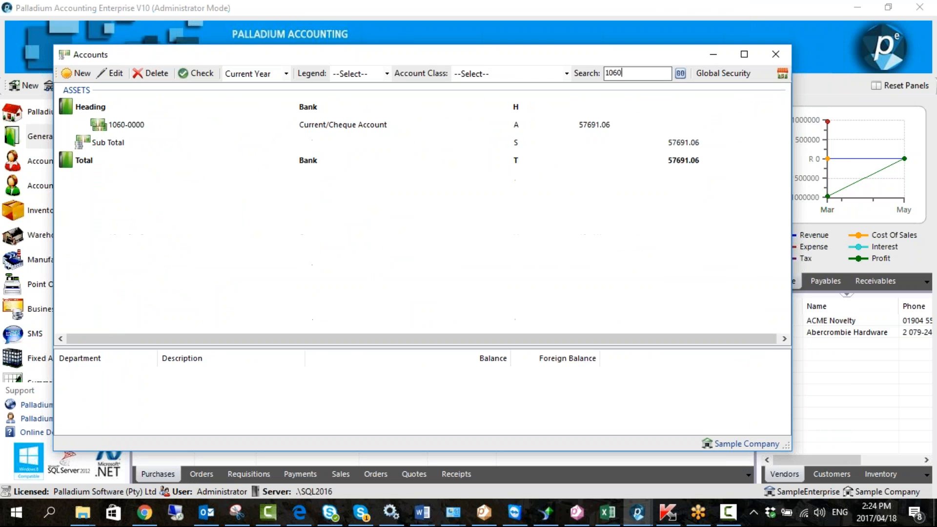
left_click(188, 128)
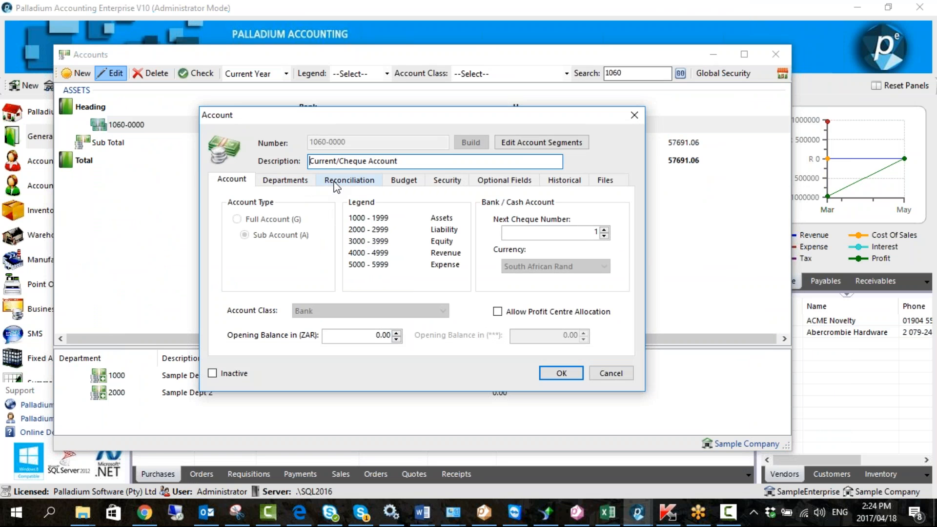
left_click(326, 184)
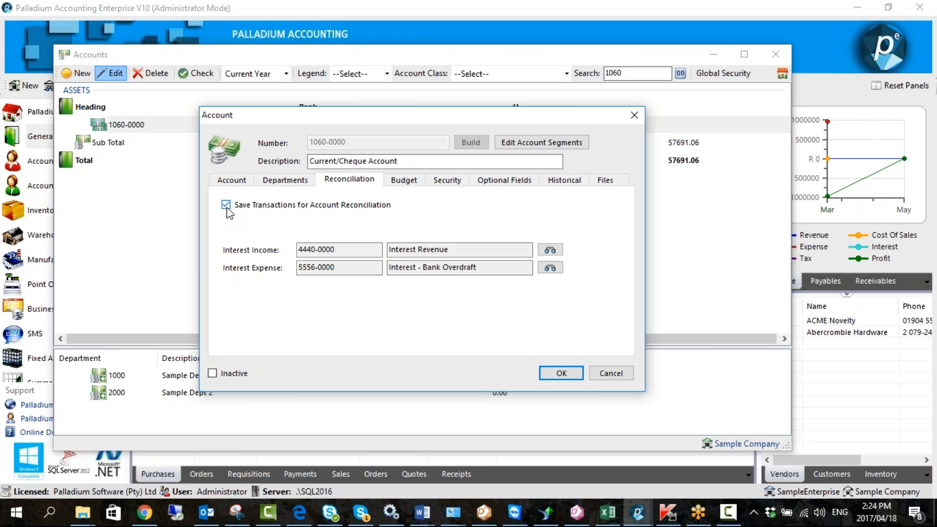
left_click(607, 373)
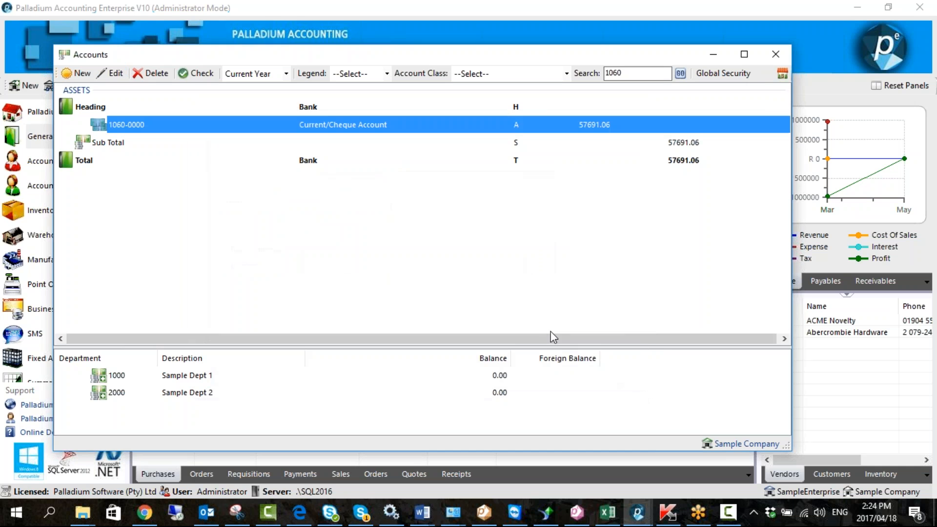
left_click_drag(586, 58, 522, 58)
left_click(712, 53)
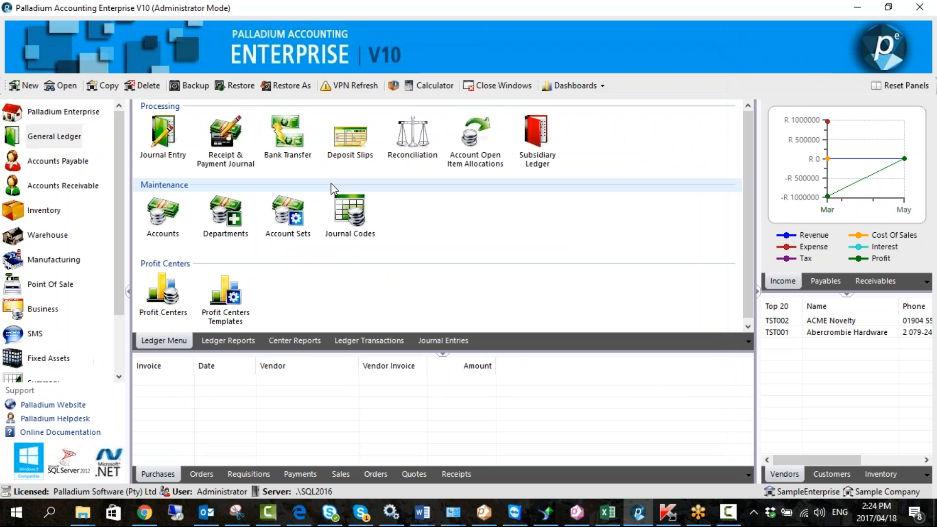
Start an account reconciliation for the 1060-0000 Current/Cheque Account and acknowledge the first-reconciliation notice.
left_click(413, 165)
left_click(431, 78)
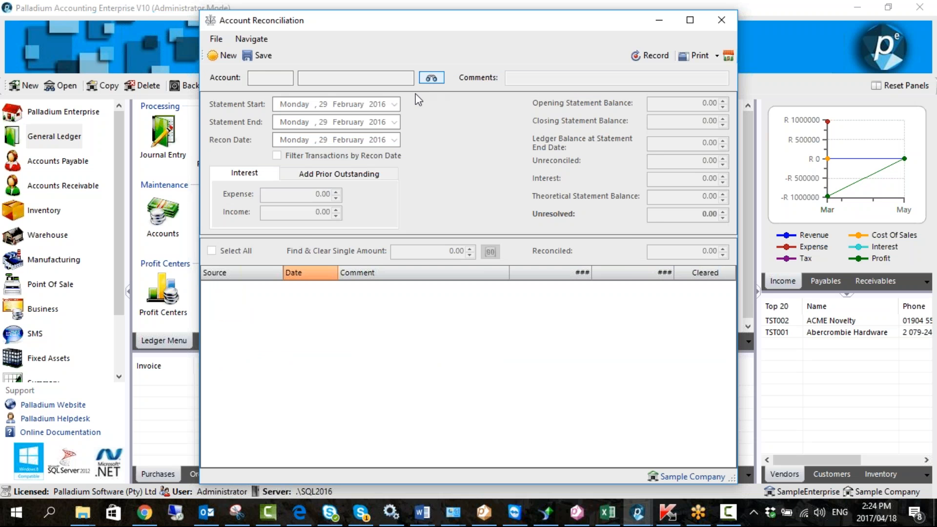
double_click(447, 225)
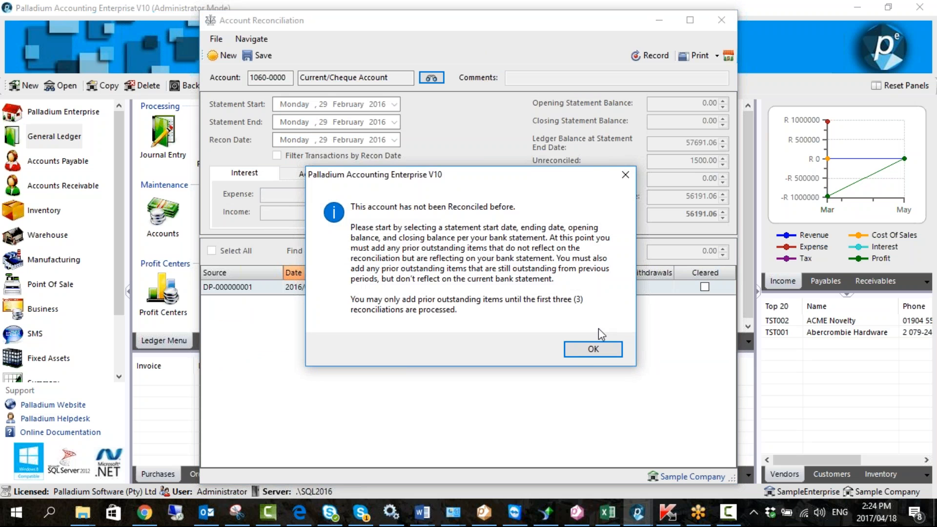
left_click(592, 349)
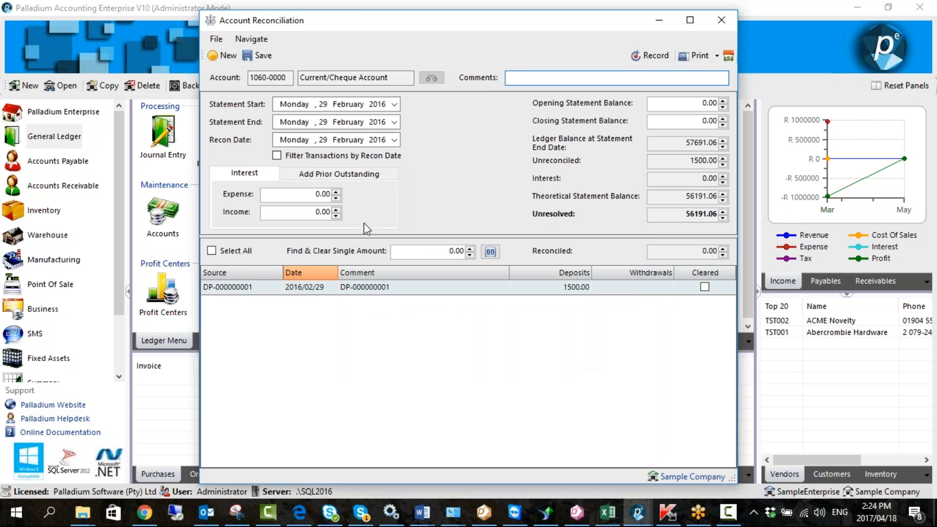
left_click_drag(511, 21, 403, 22)
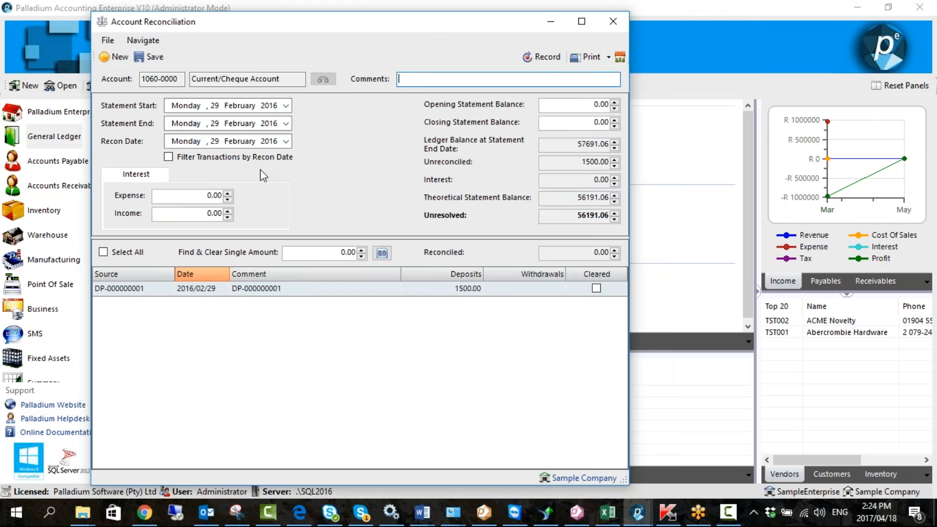
Add all prior outstanding transactions from the general ledger to the Current/Cheque Account reconciliation.
left_click(339, 174)
left_click(238, 206)
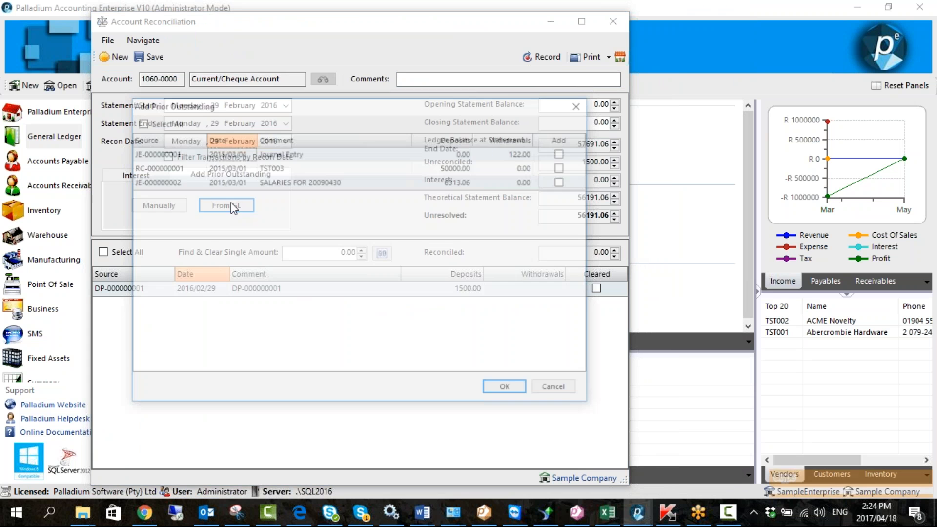
left_click(549, 384)
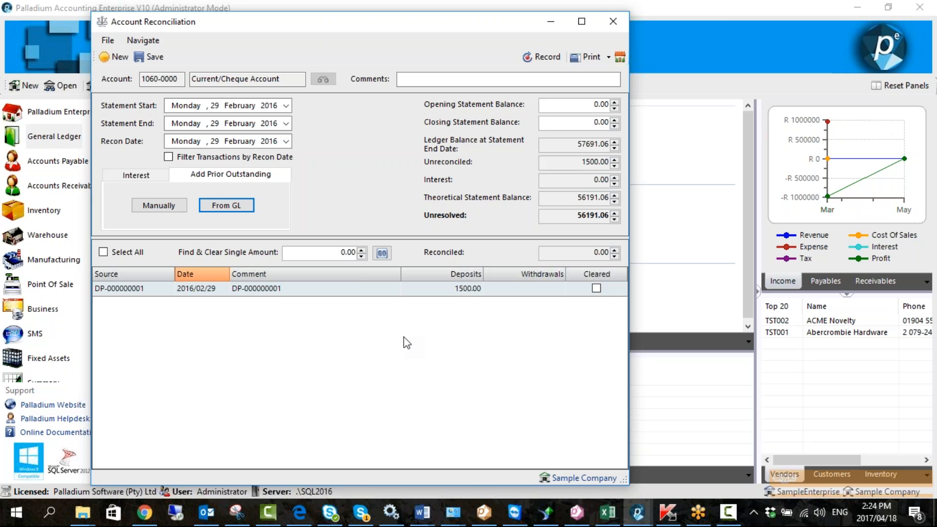
left_click(233, 209)
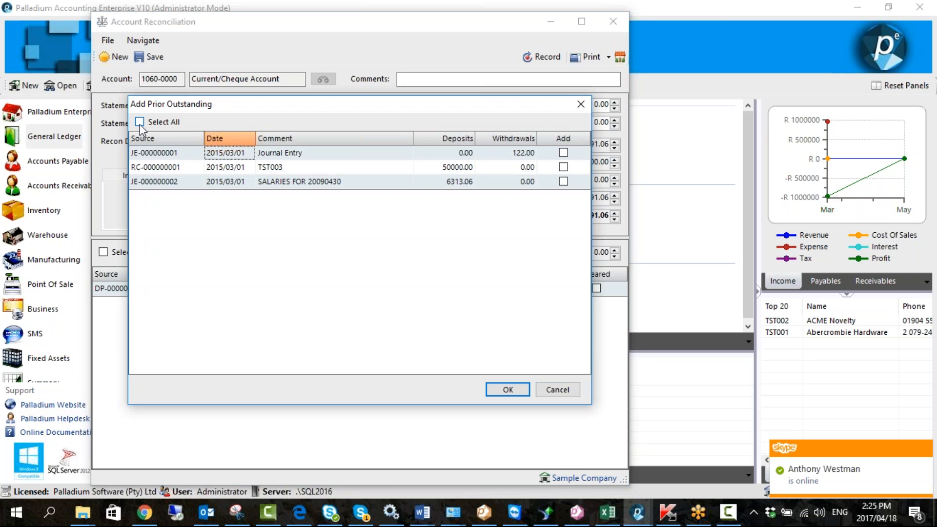
left_click(139, 122)
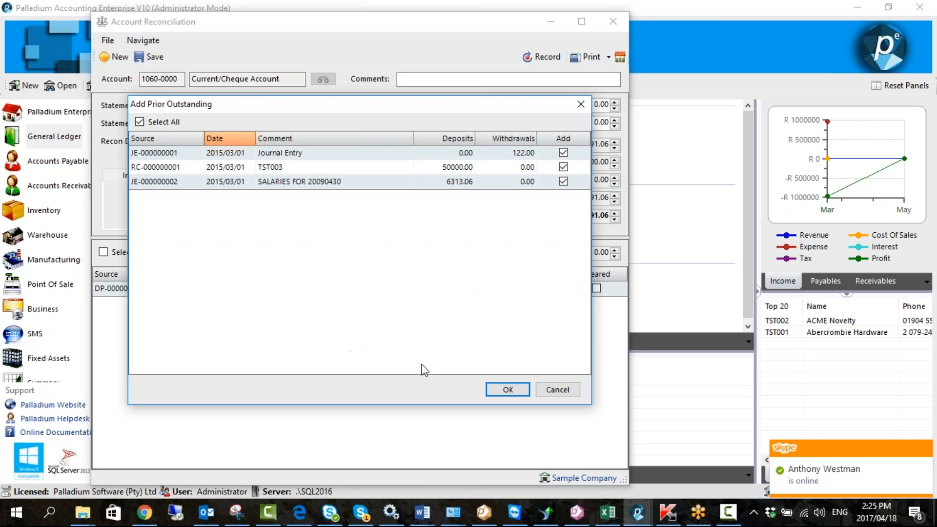
left_click(503, 389)
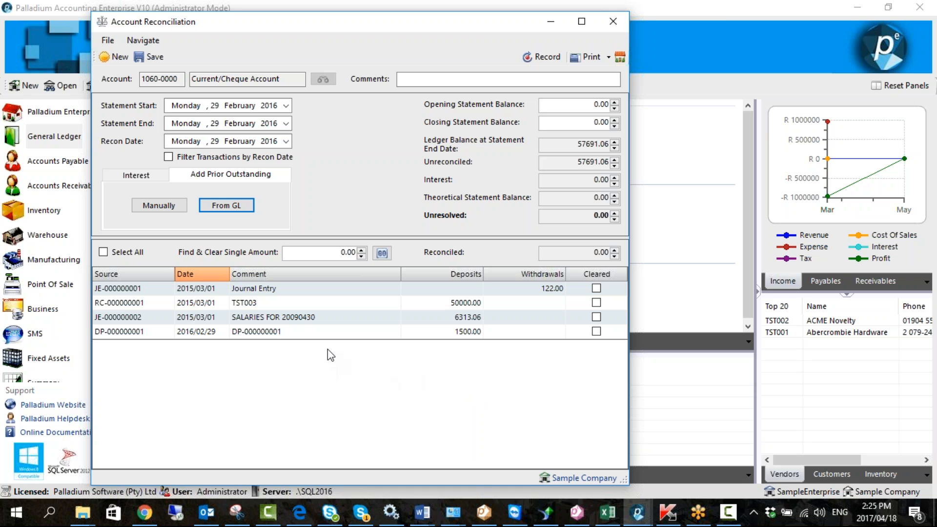
Set the statement end date to 1 March 2016 and check the statement start date's calendar.
left_click(286, 123)
left_click(311, 142)
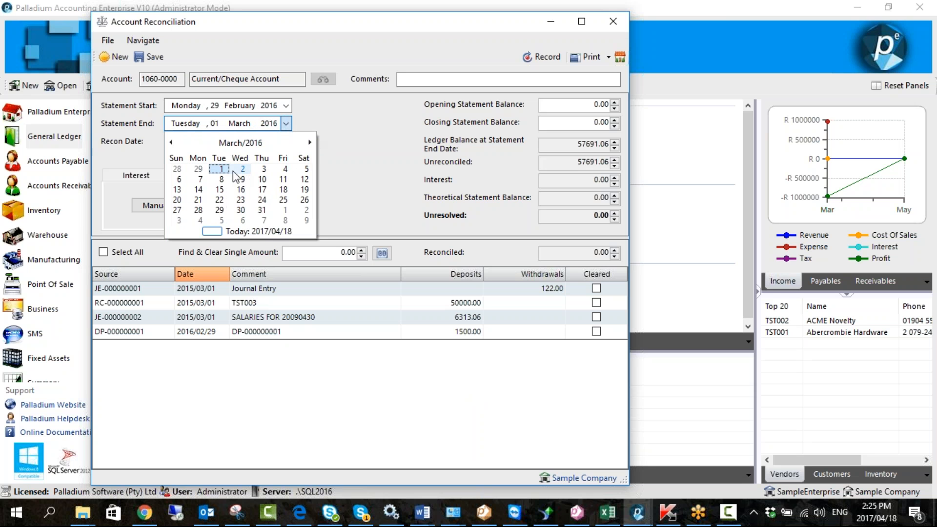
left_click(223, 170)
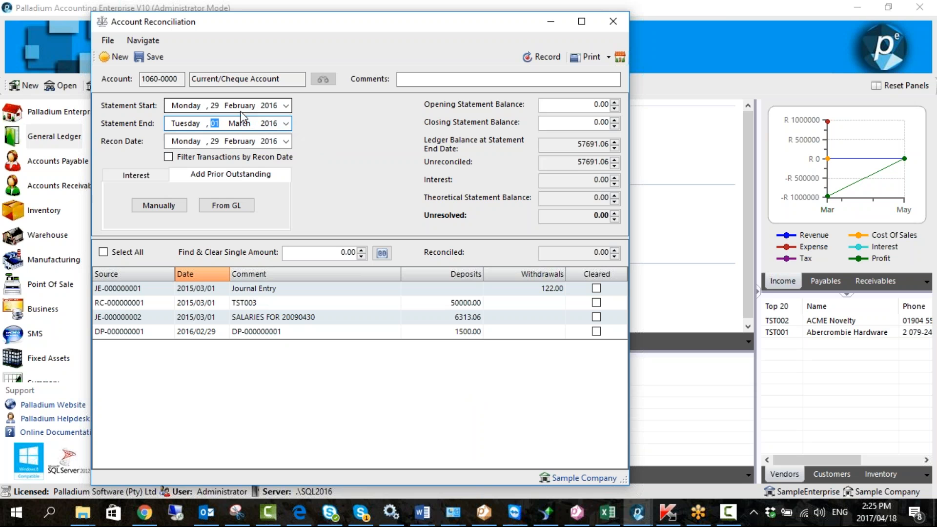
left_click(286, 105)
left_click(338, 128)
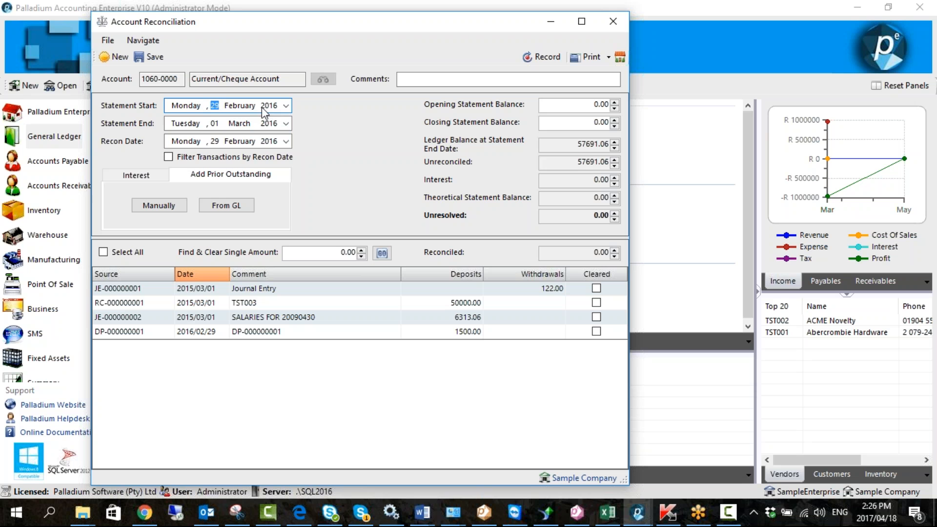
left_click(287, 106)
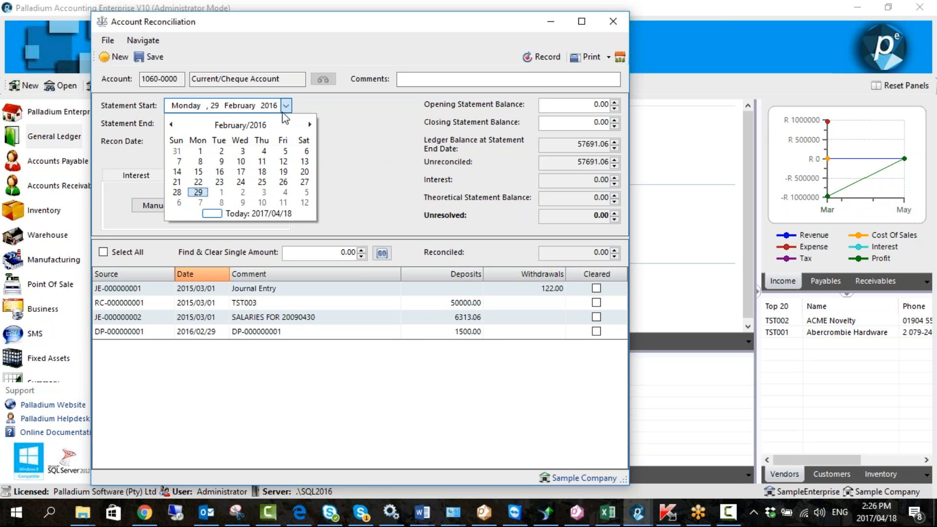
left_click(344, 117)
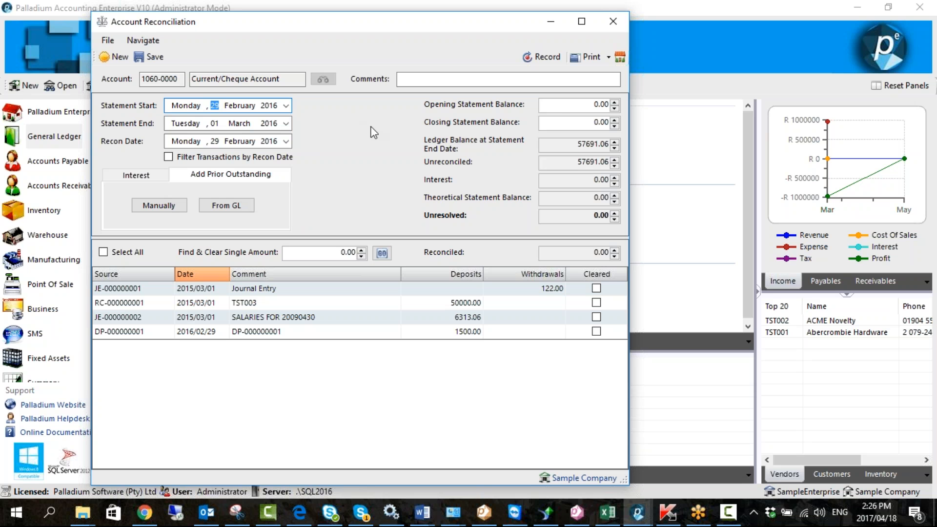
Examine the opening and closing statement balances against the ledger balance at the statement end date.
left_click(566, 104)
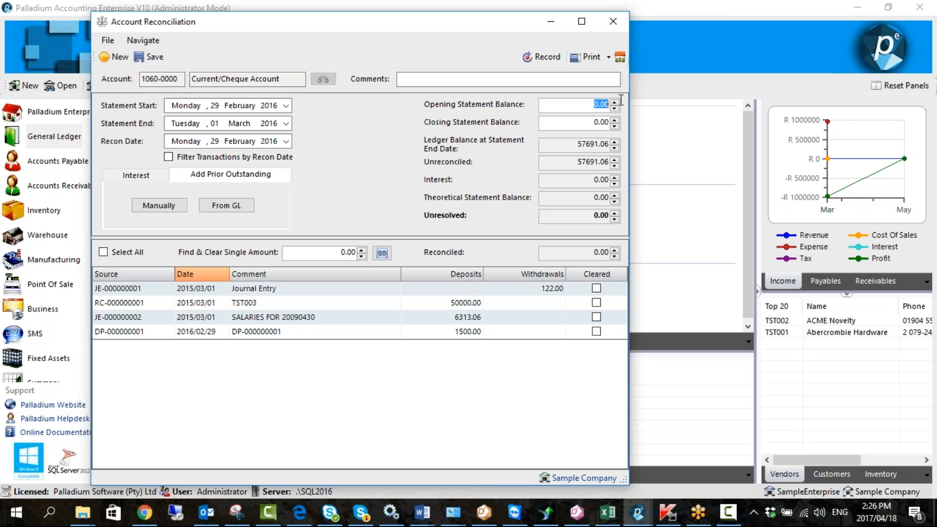
left_click(579, 108)
left_click_drag(594, 121, 621, 122)
key("Tab")
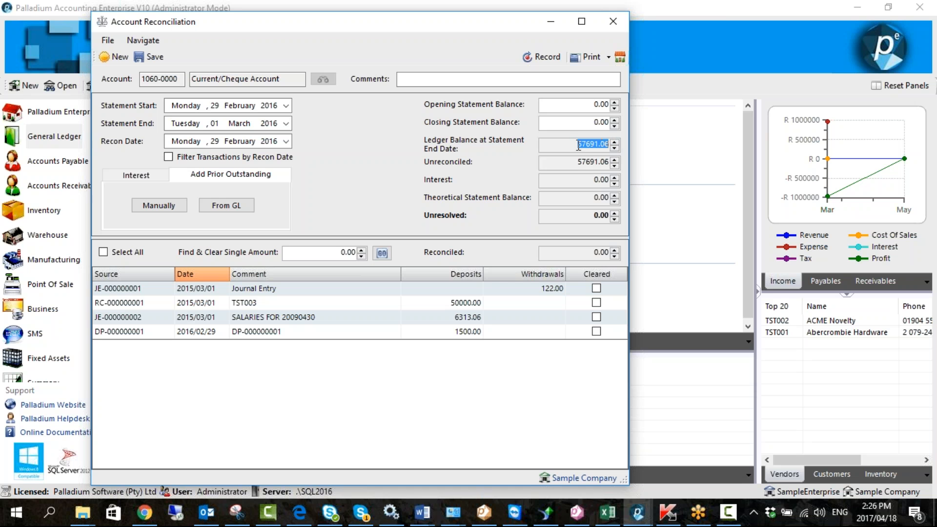
left_click(583, 123)
left_click(584, 109)
left_click(588, 121)
left_click_drag(591, 122, 610, 122)
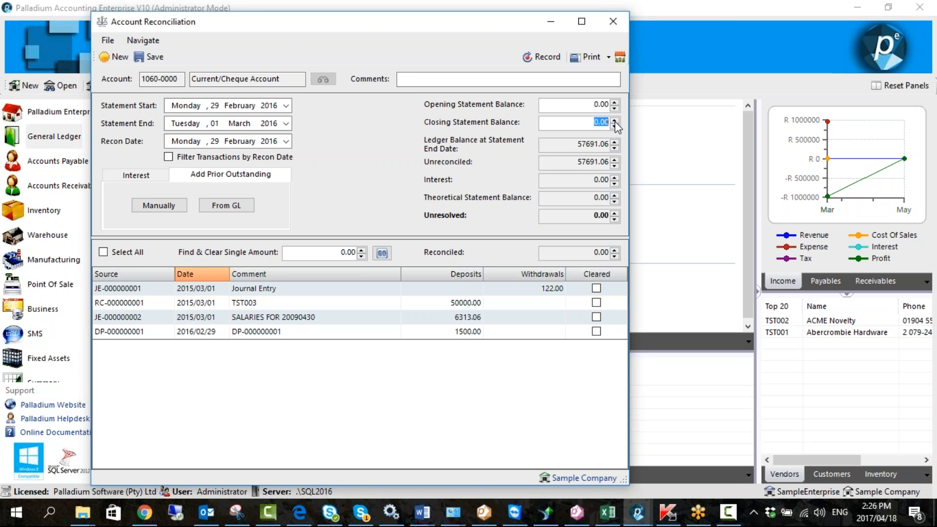
Set the closing statement balance to 57691.06 and check the unresolved amount.
type("57691.06")
left_click(565, 105)
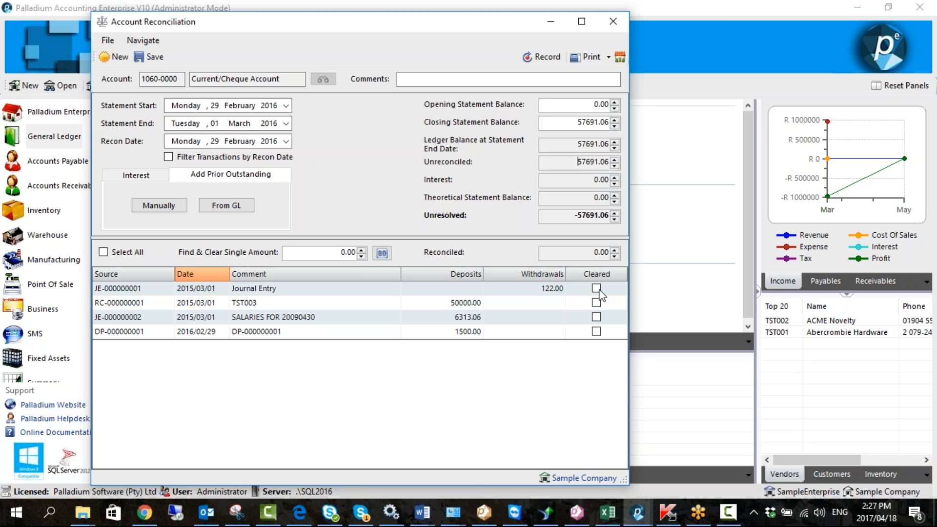
left_click_drag(572, 215, 615, 215)
Mark all four listed deposits and withdrawals as cleared and check the unresolved amount again.
left_click(597, 289)
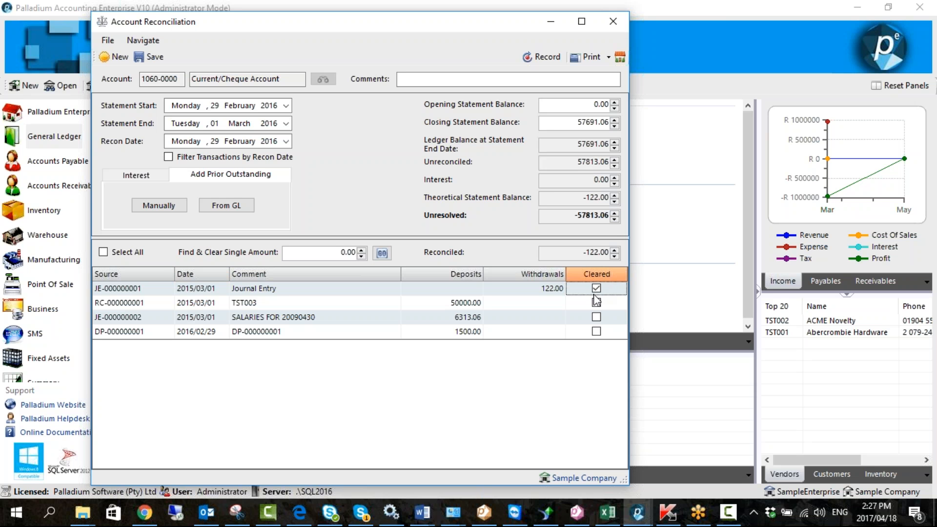
left_click(597, 303)
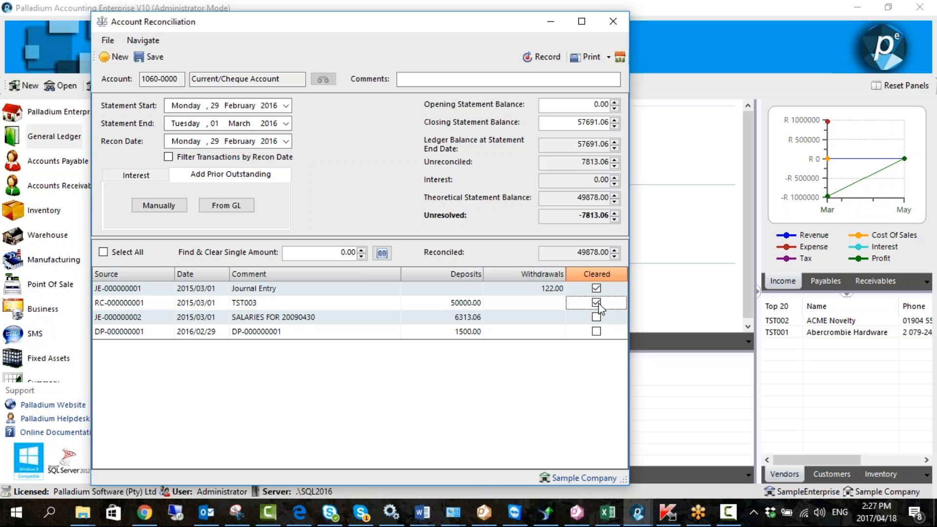
left_click(596, 317)
left_click(597, 332)
left_click_drag(592, 219, 608, 219)
left_click(598, 221)
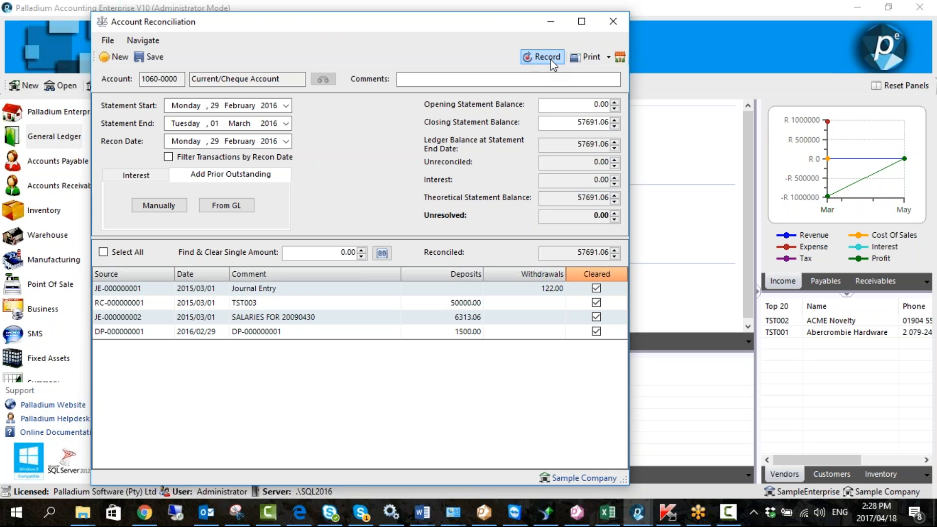
Try to record the reconciliation, dismiss the warning and reselect 29 February 2016 as the recon date.
left_click(531, 61)
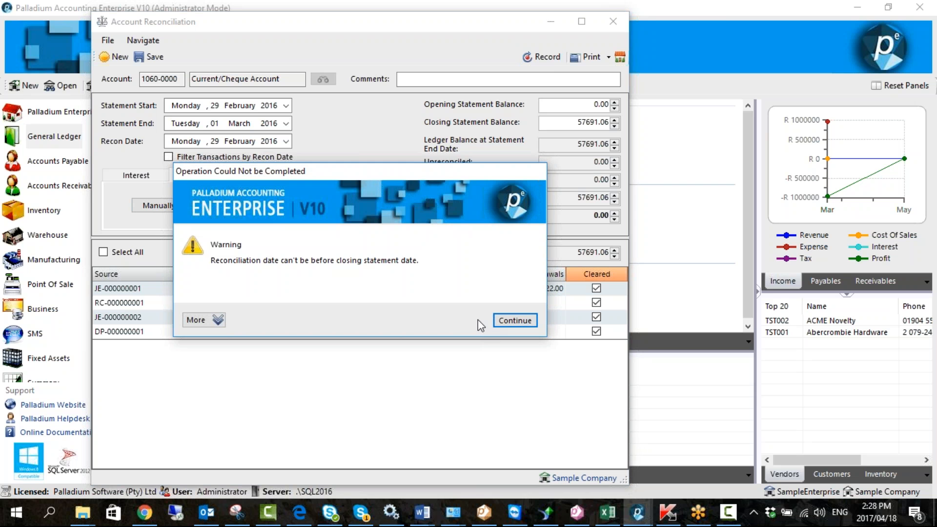
left_click(505, 320)
left_click(286, 141)
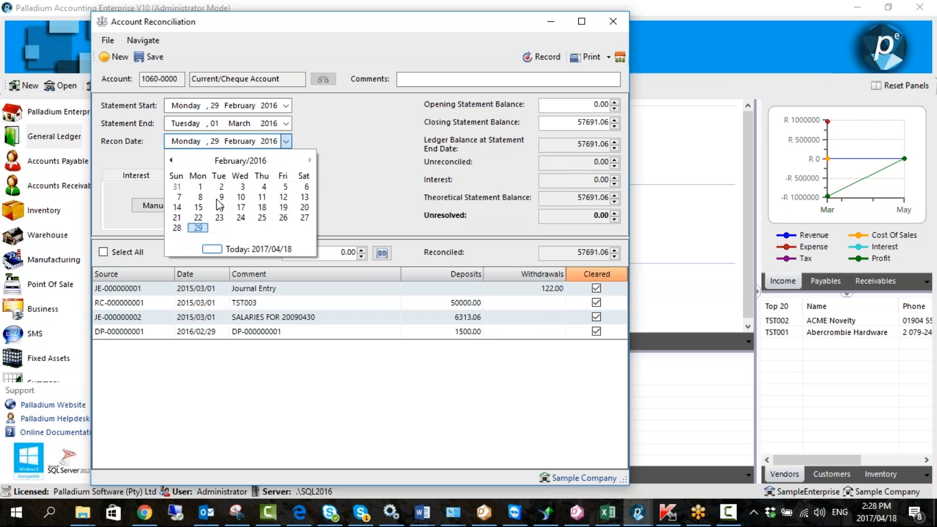
left_click(198, 228)
Set the statement end date to 29 February 2016.
left_click(286, 123)
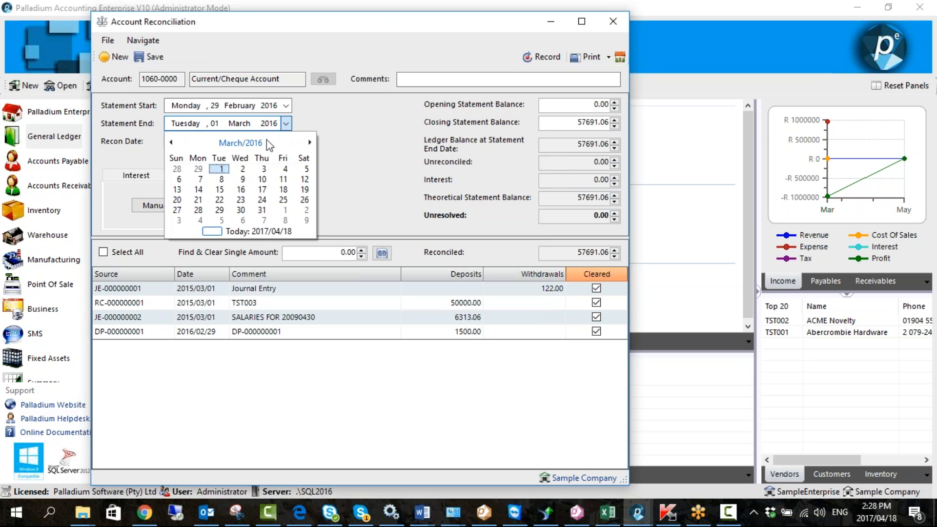
left_click(171, 142)
left_click(199, 210)
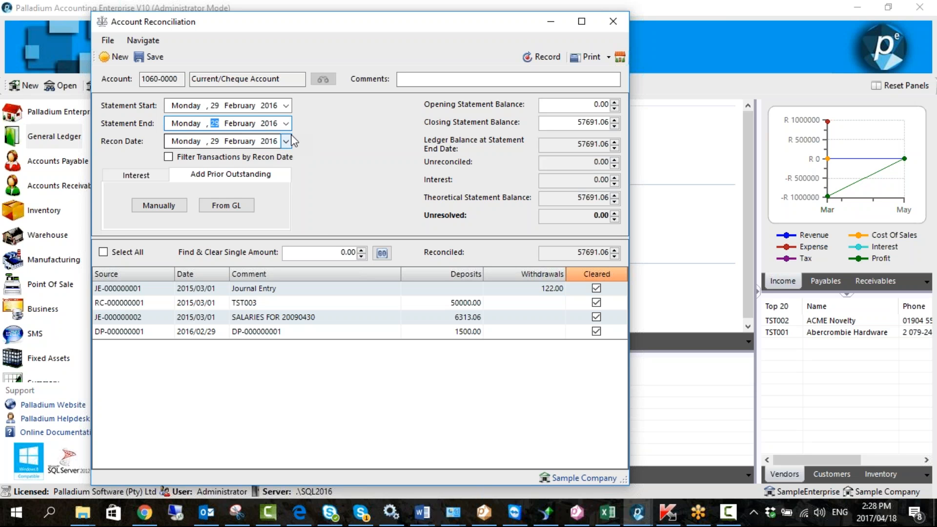
Select 29 February 2016 as the recon date, record the reconciliation and close it.
left_click(287, 142)
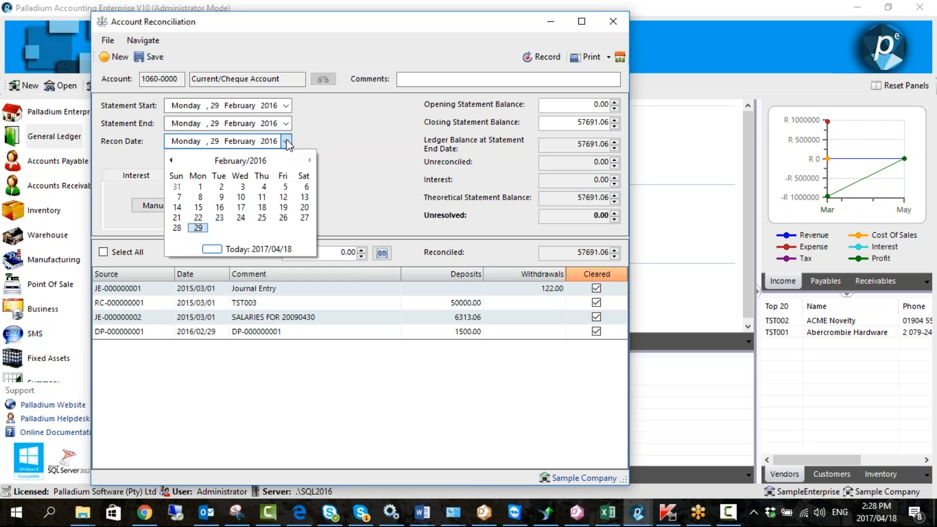
left_click(198, 228)
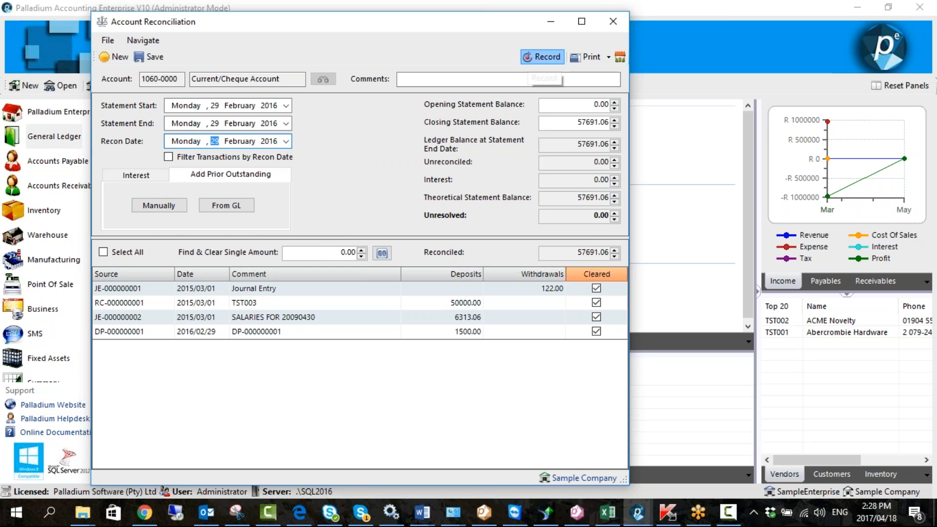
left_click(542, 56)
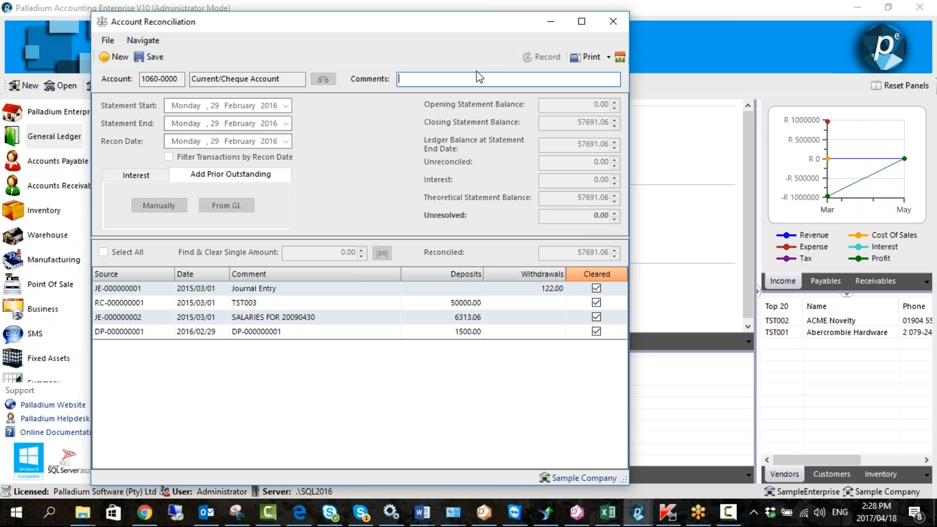
left_click(604, 26)
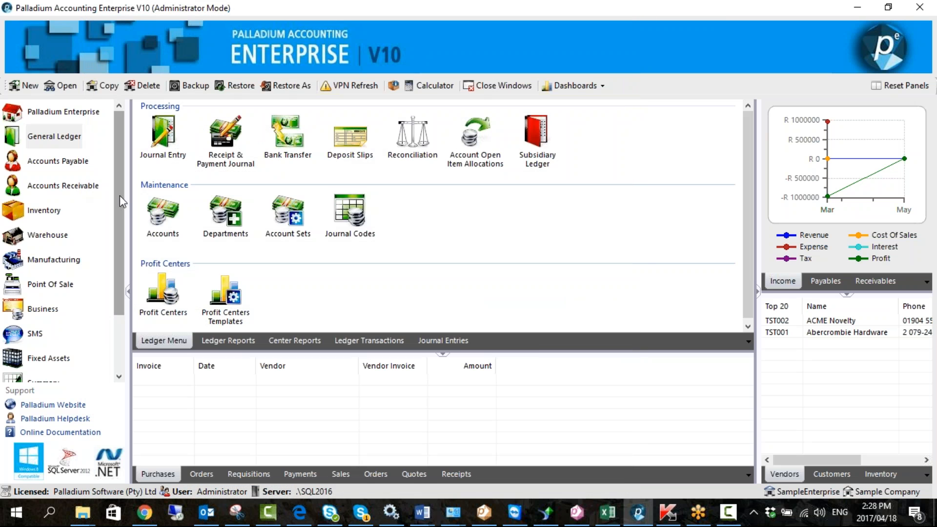
Check the current session date and the company's date settings without changing them, and return to the General Ledger menu.
left_click(76, 106)
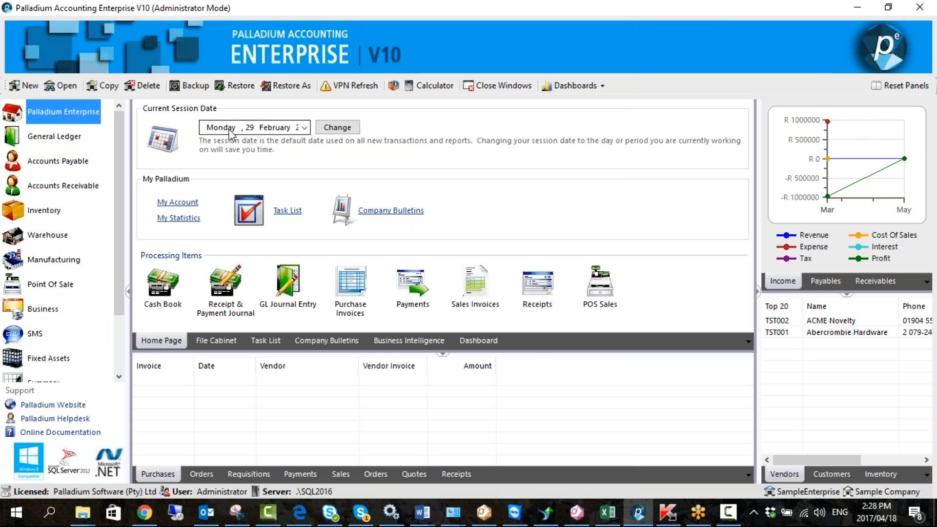
scroll(108, 362, "down", 1)
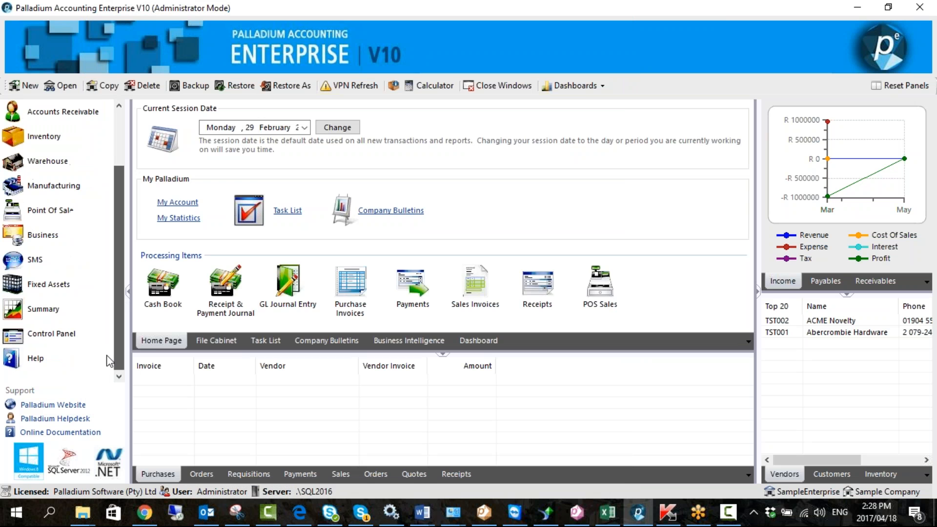
left_click(62, 335)
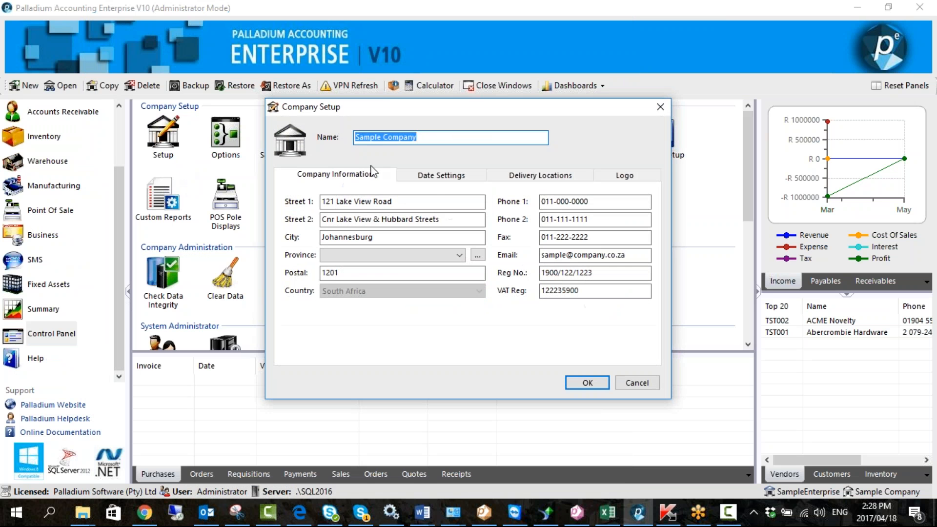
left_click(412, 175)
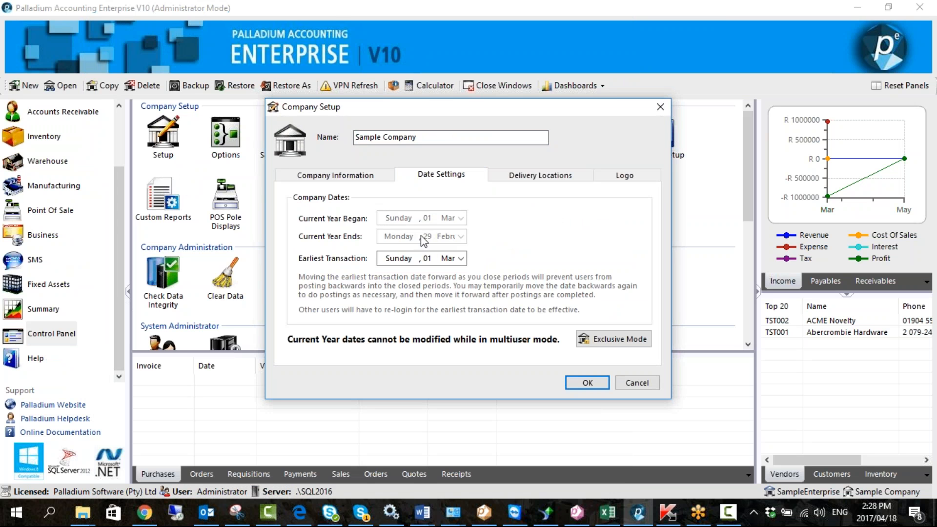
left_click(633, 383)
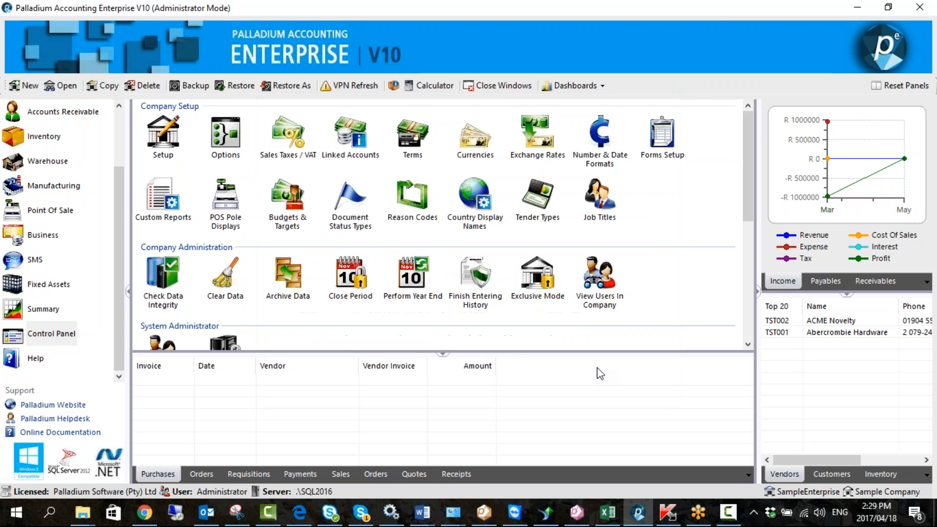
scroll(56, 217, "up", 1)
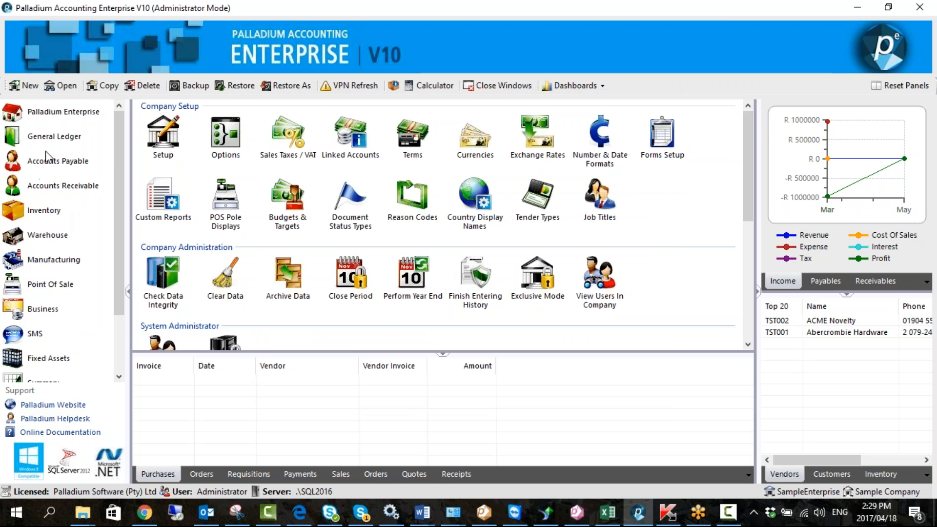
left_click(68, 139)
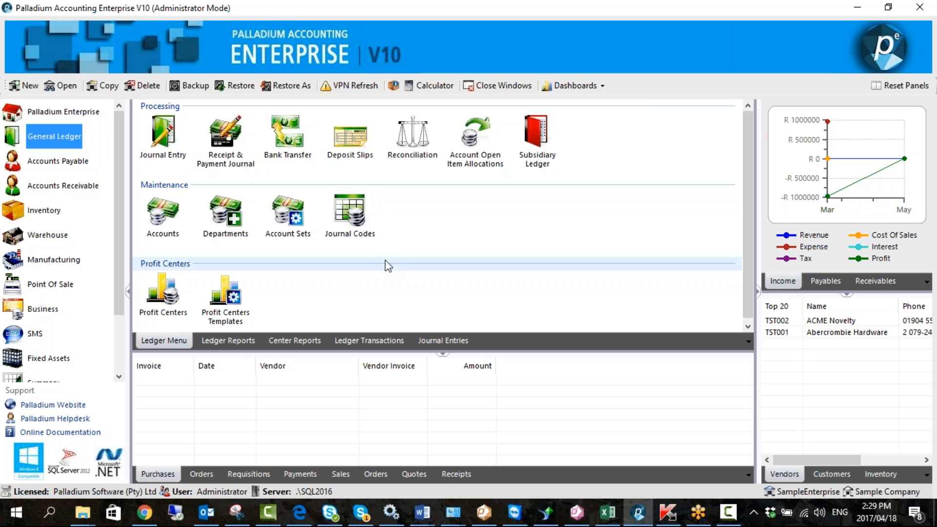
Open the Bank Manager in the Business module and start a statement import with GTBank as the bank.
left_click(44, 313)
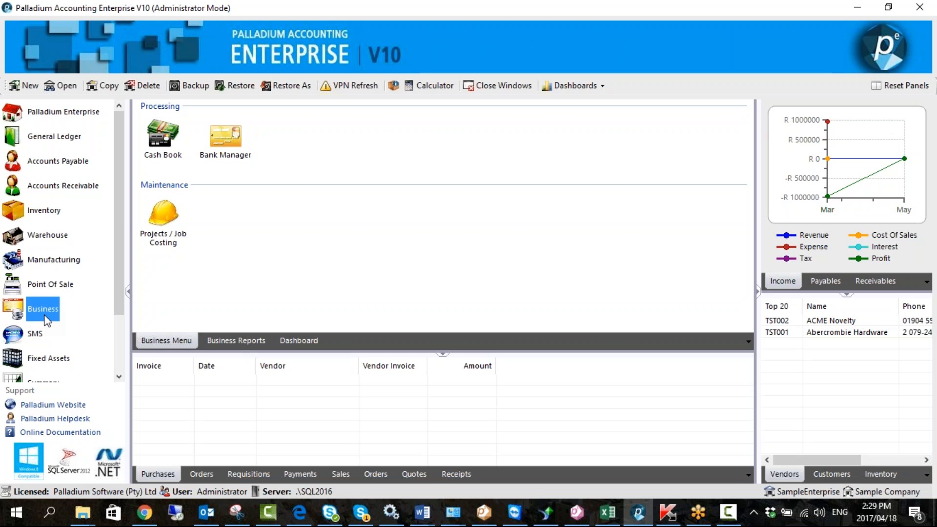
double_click(225, 158)
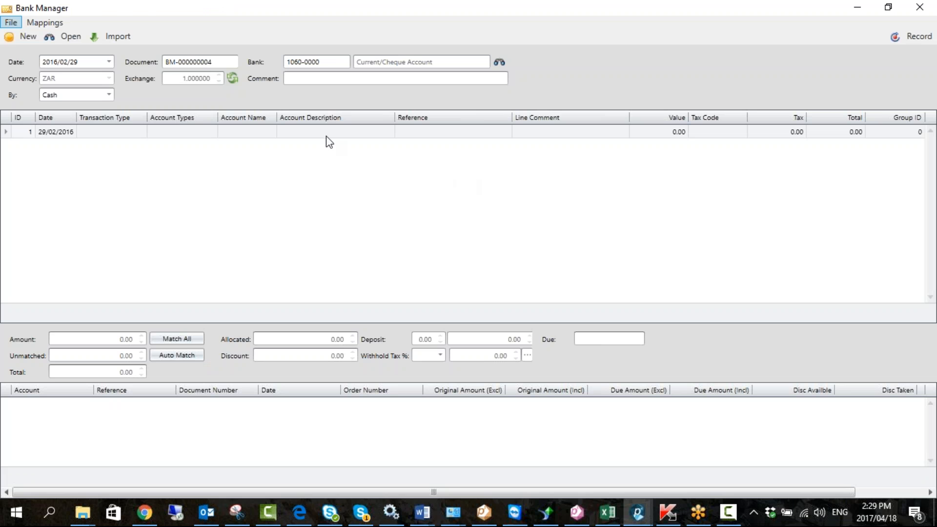
left_click(115, 37)
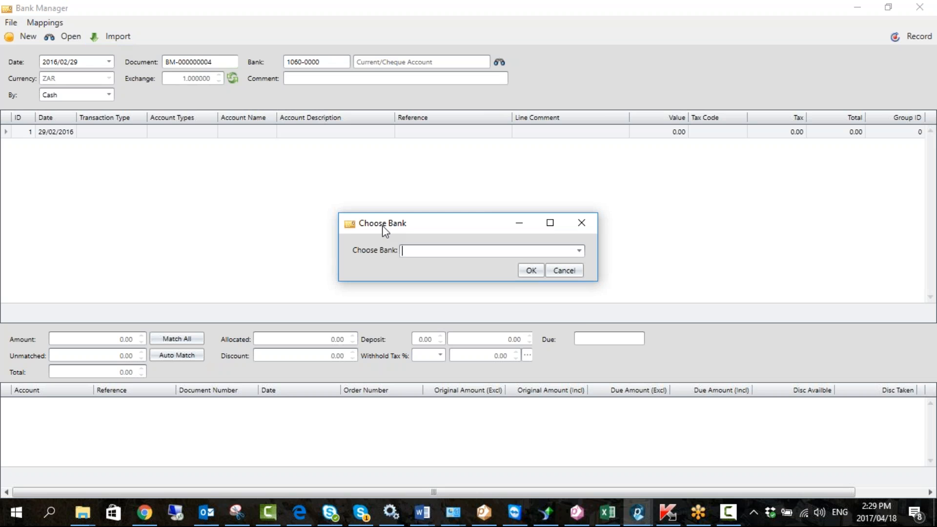
left_click(583, 254)
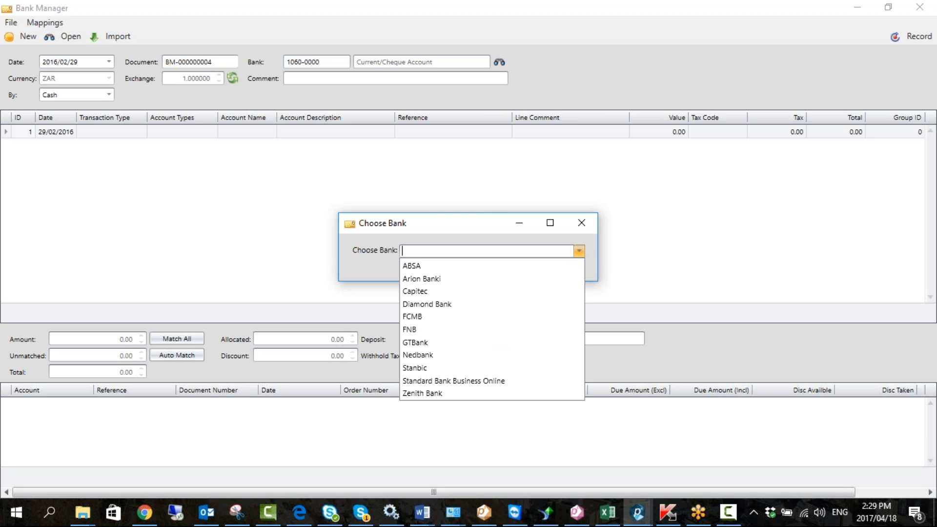
left_click(420, 343)
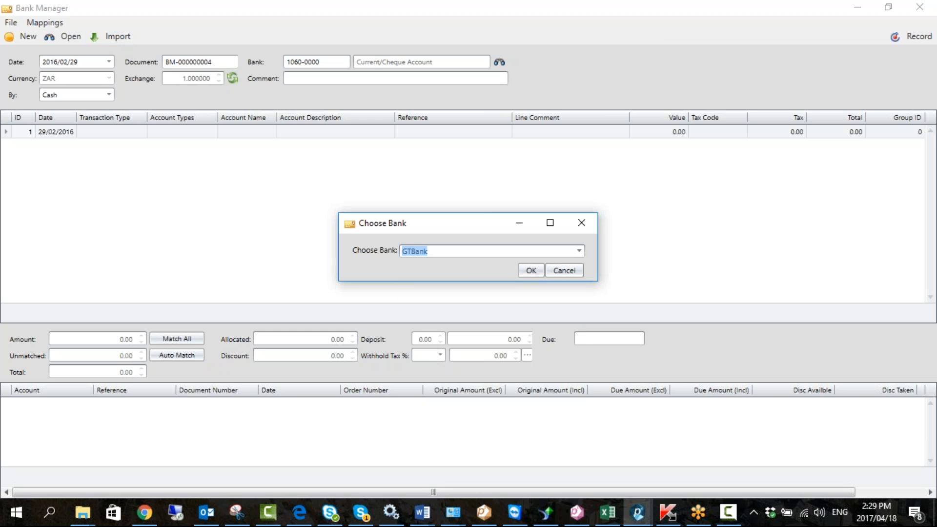
left_click(531, 271)
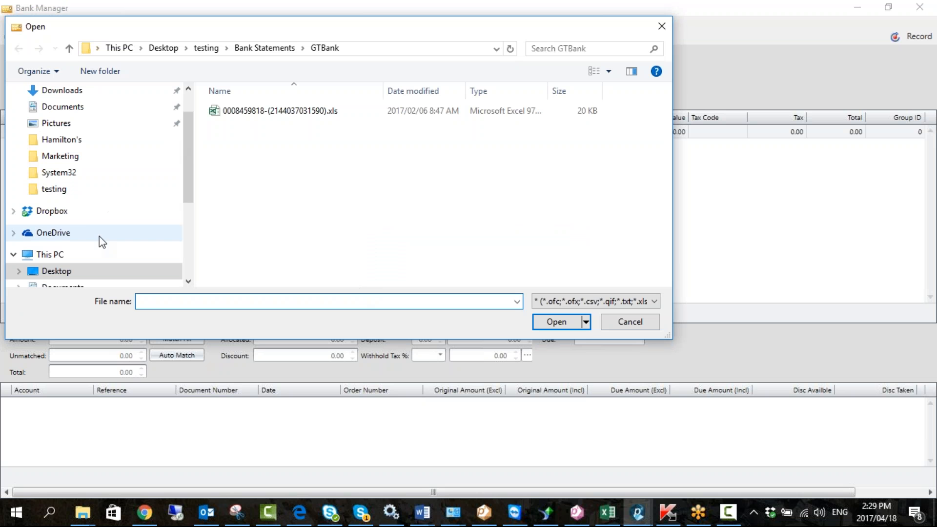
left_click(55, 190)
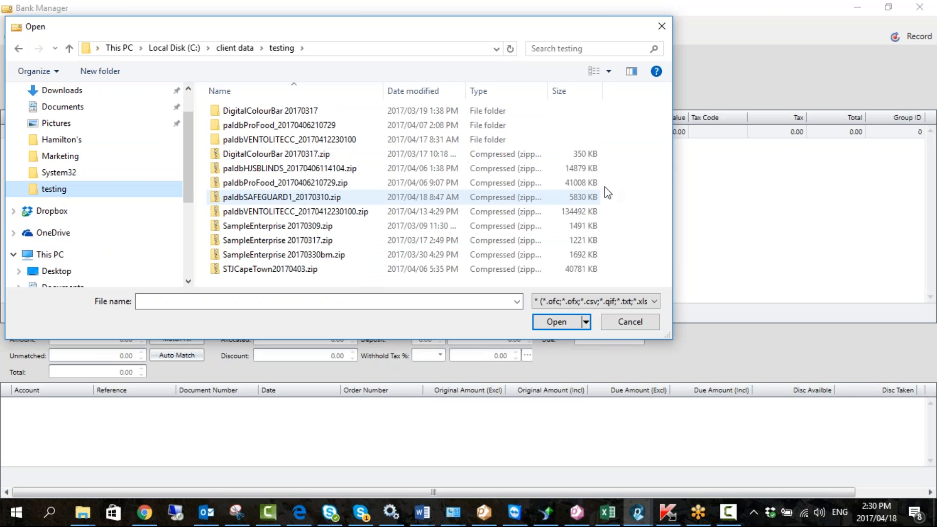
left_click(49, 254)
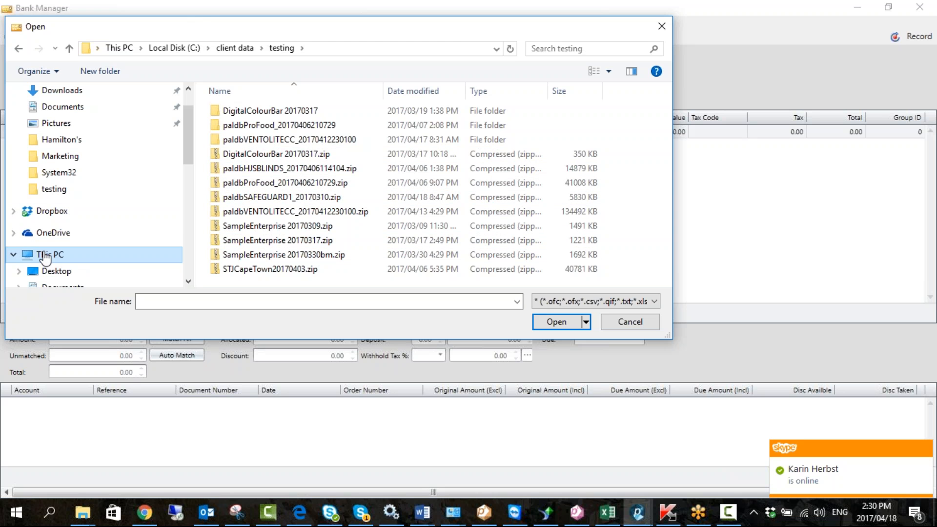
left_click(281, 256)
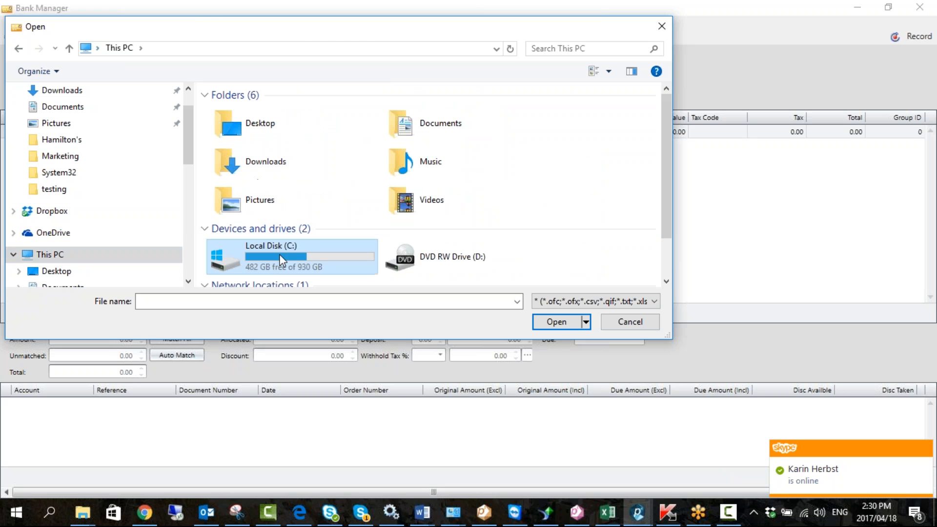
left_click(268, 133)
double_click(269, 133)
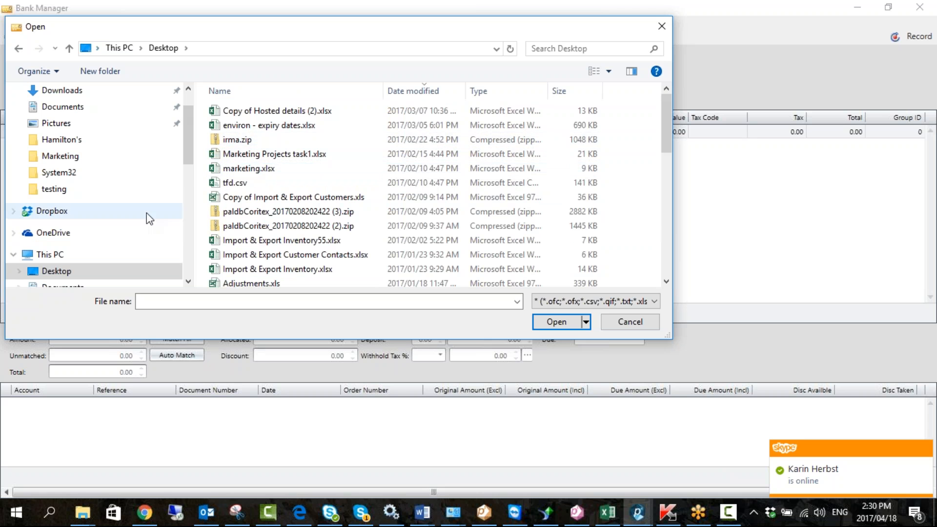
scroll(316, 215, "down", 5)
scroll(294, 191, "up", 1)
left_click(258, 207)
double_click(248, 207)
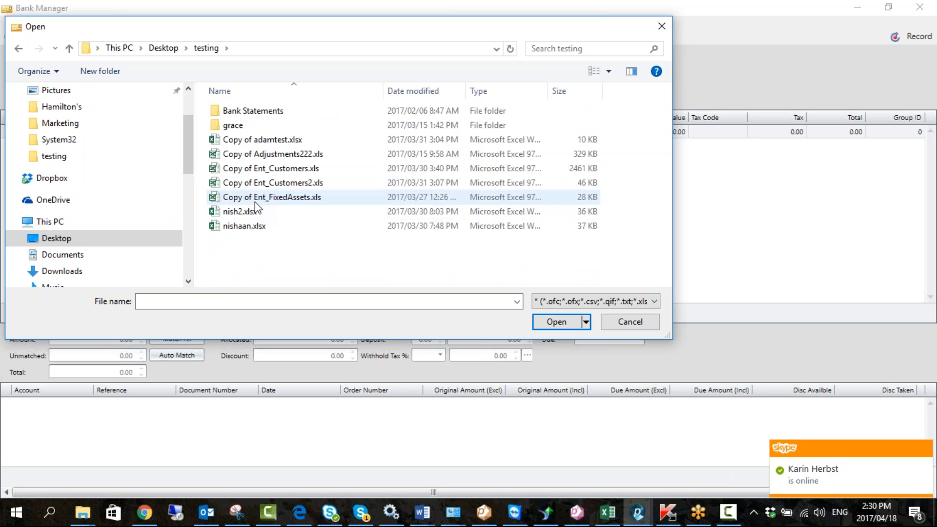
double_click(247, 112)
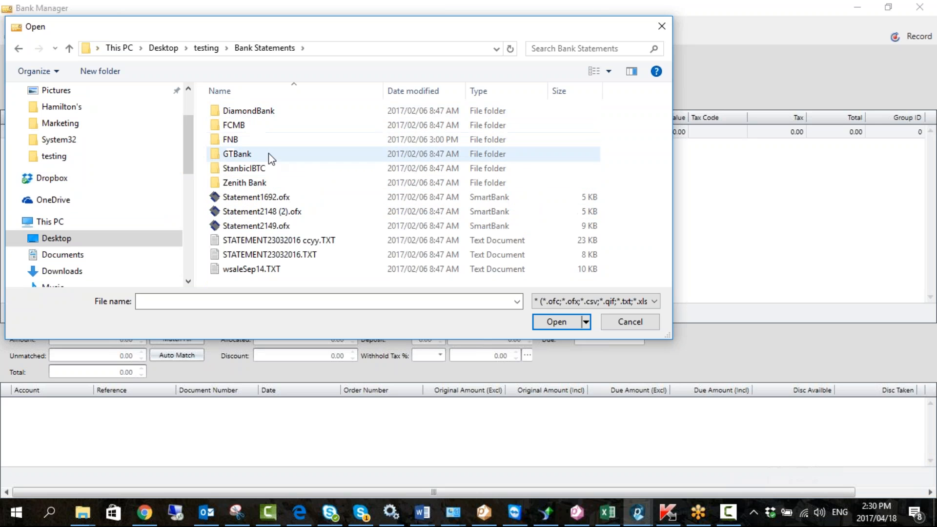
double_click(254, 155)
Load the Excel statement file from the GTBank folder and bring its statement preview to the front.
left_click(273, 112)
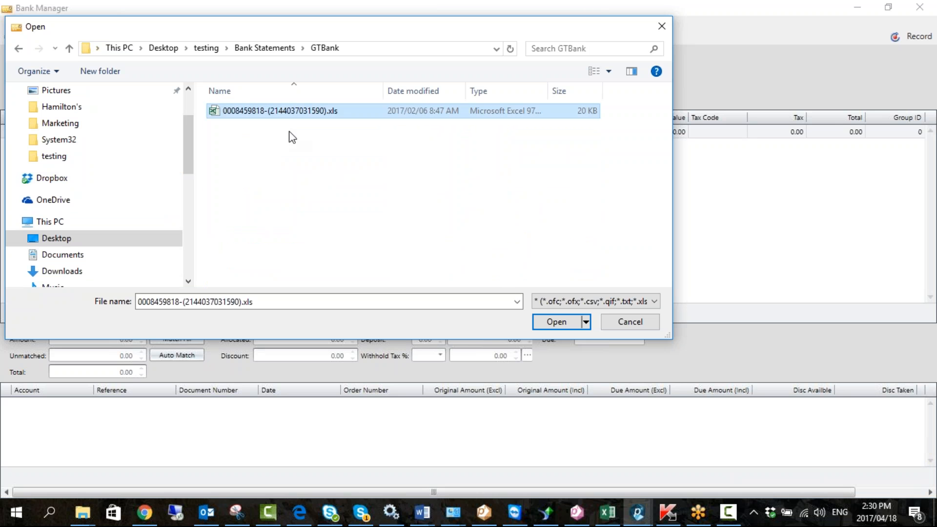
left_click(554, 326)
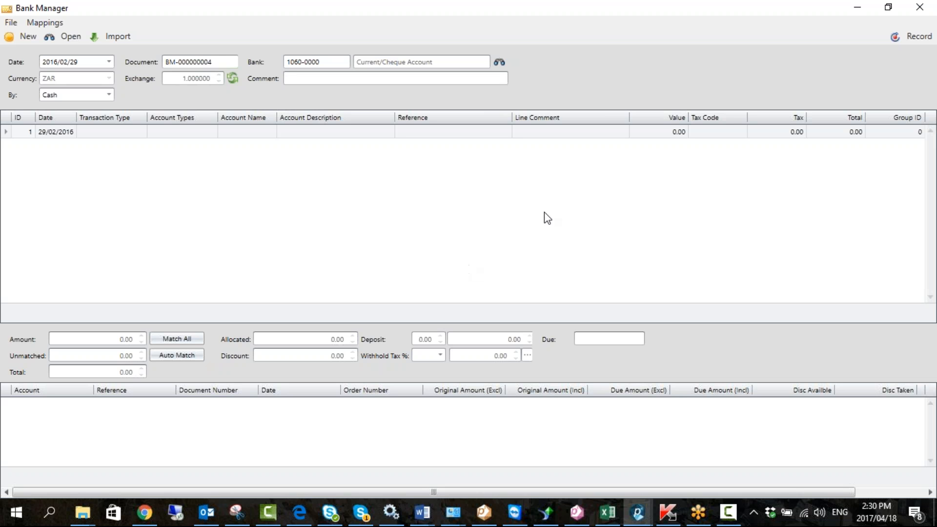
mouse_move(640, 519)
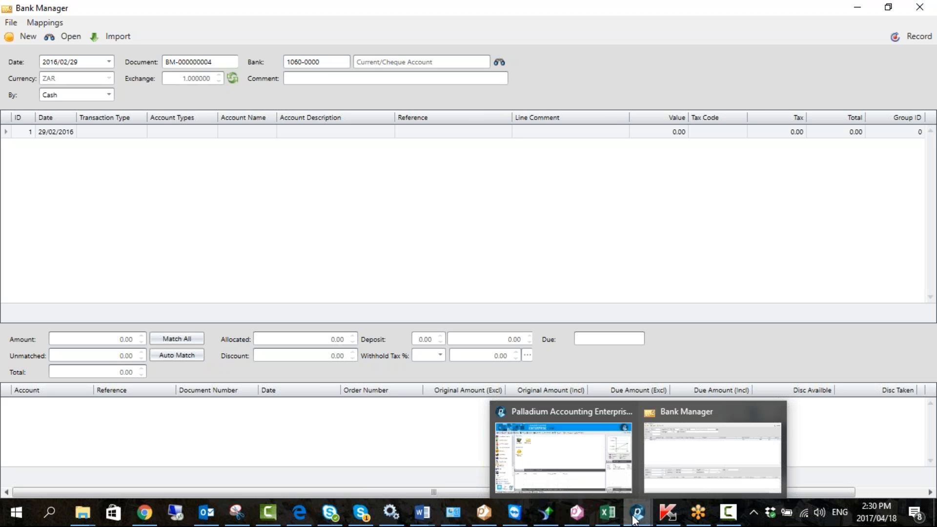
left_click(651, 435)
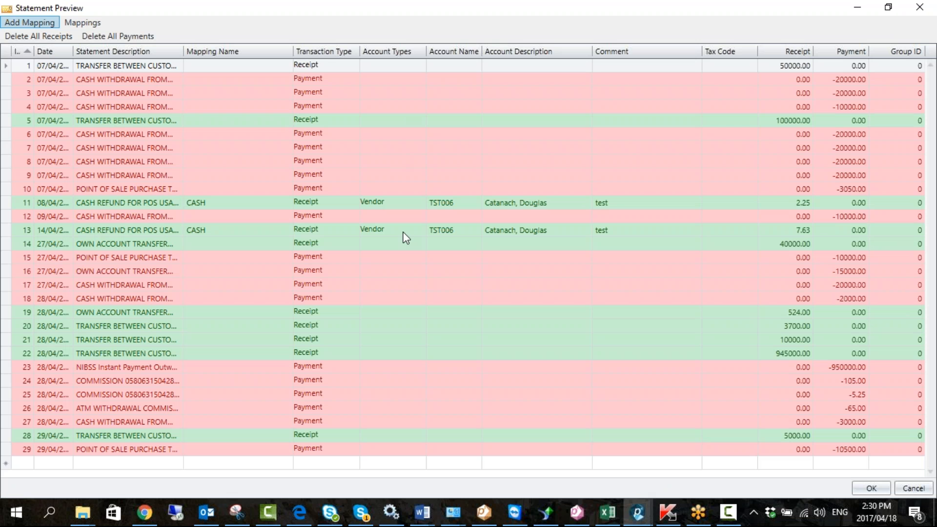
Review the mapped and unmapped lines in the statement preview and accept the statement into the Bank Manager.
left_click(376, 259)
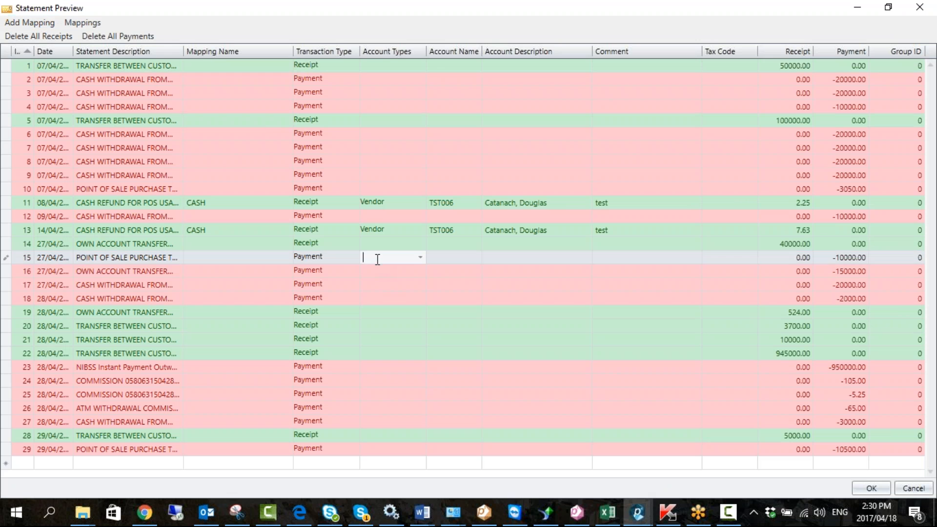
left_click(367, 313)
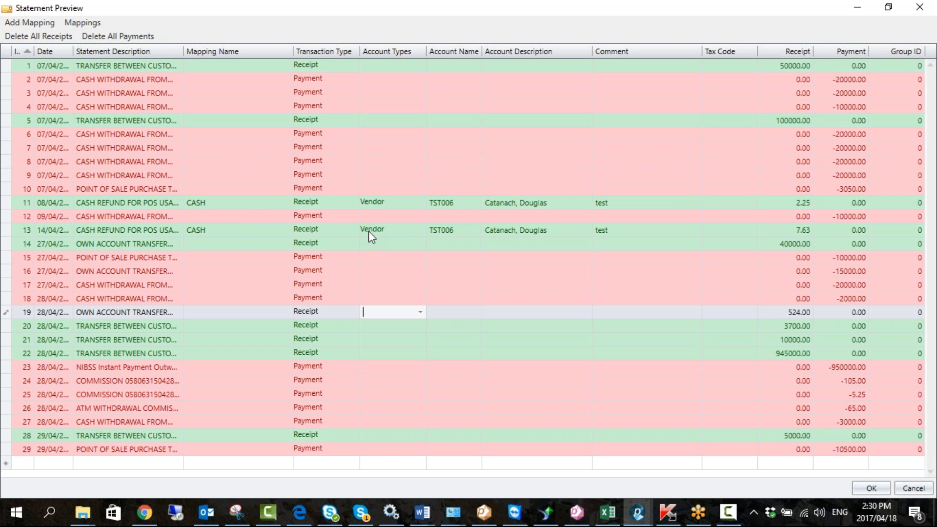
left_click(234, 230)
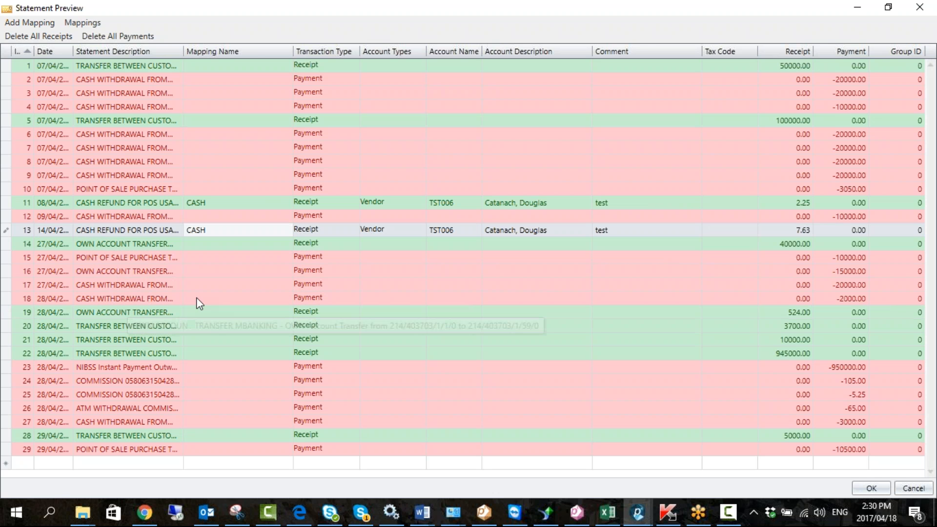
left_click(872, 488)
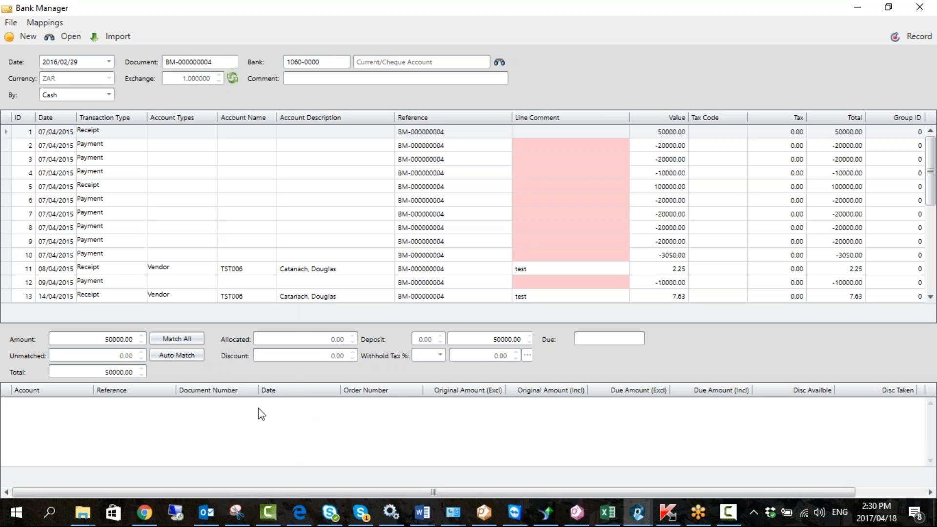
Check the line comments of the imported statement entries and close the Bank Manager without recording.
left_click(807, 14)
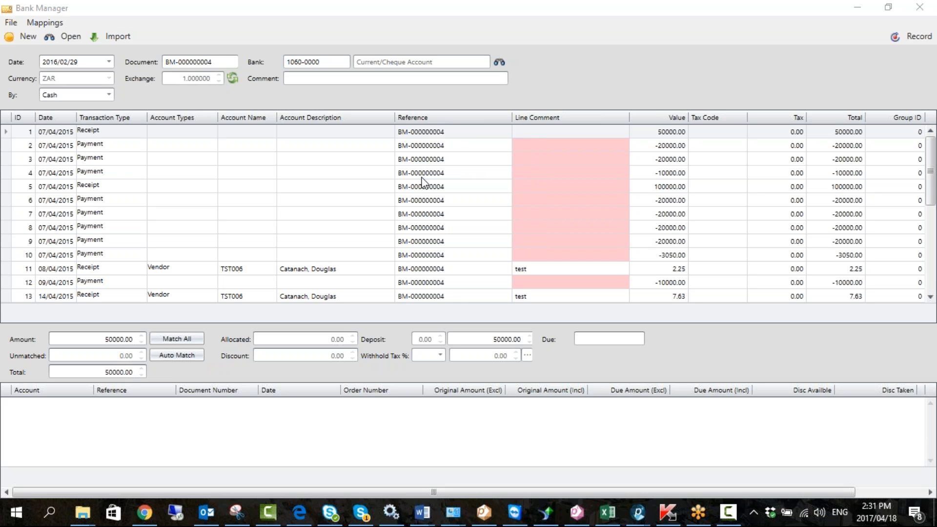
left_click(483, 175)
left_click(517, 172)
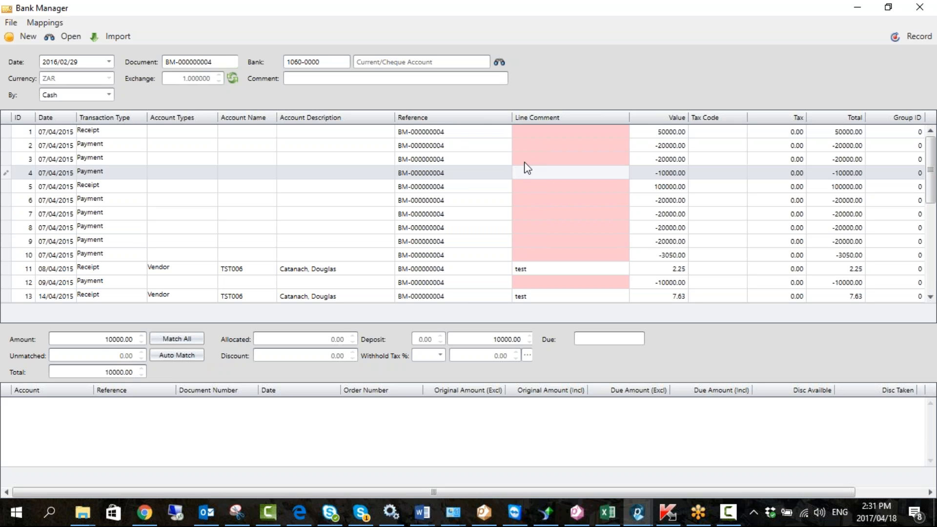
left_click(547, 132)
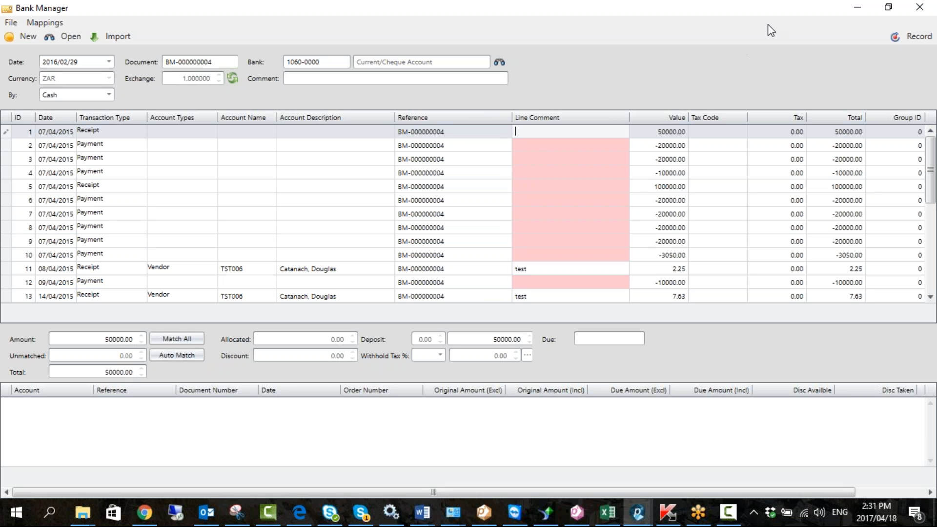
left_click(916, 15)
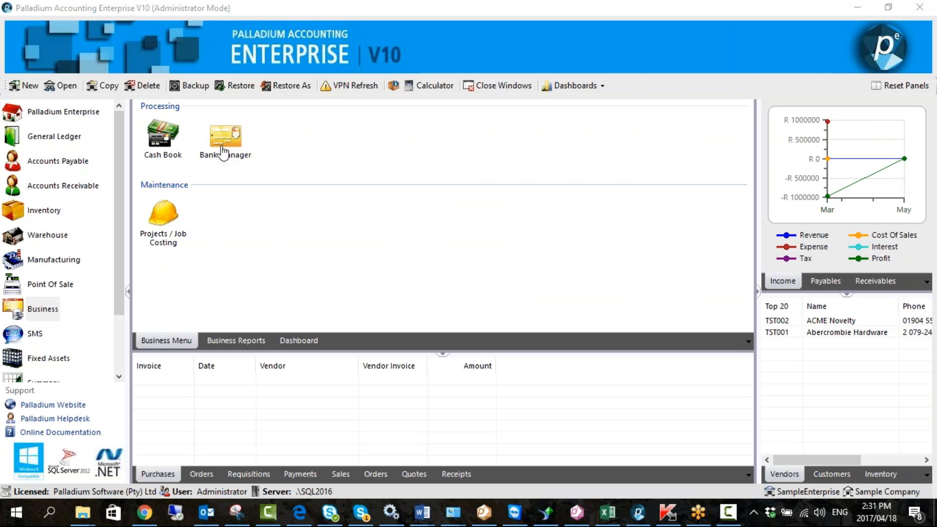
Open the General Ledger accounts list, examine the account number structure, and close the list.
left_click(54, 137)
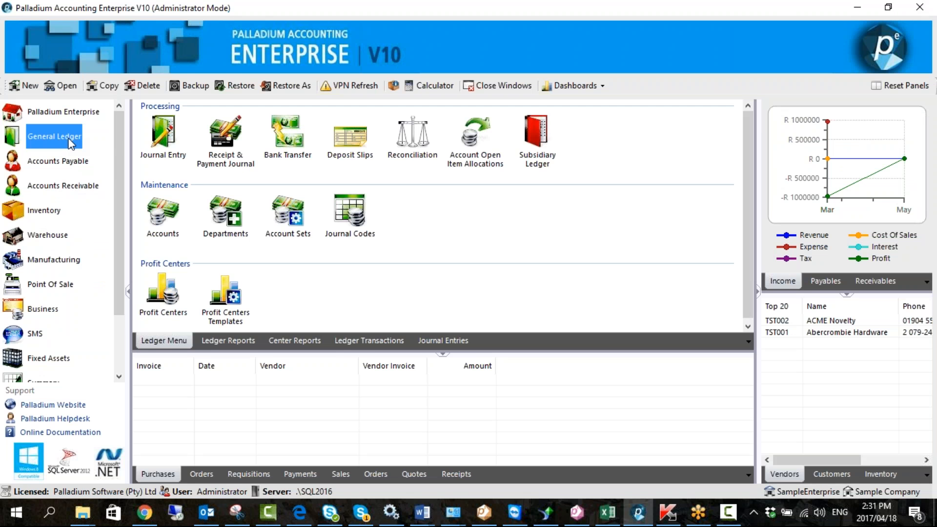
double_click(157, 220)
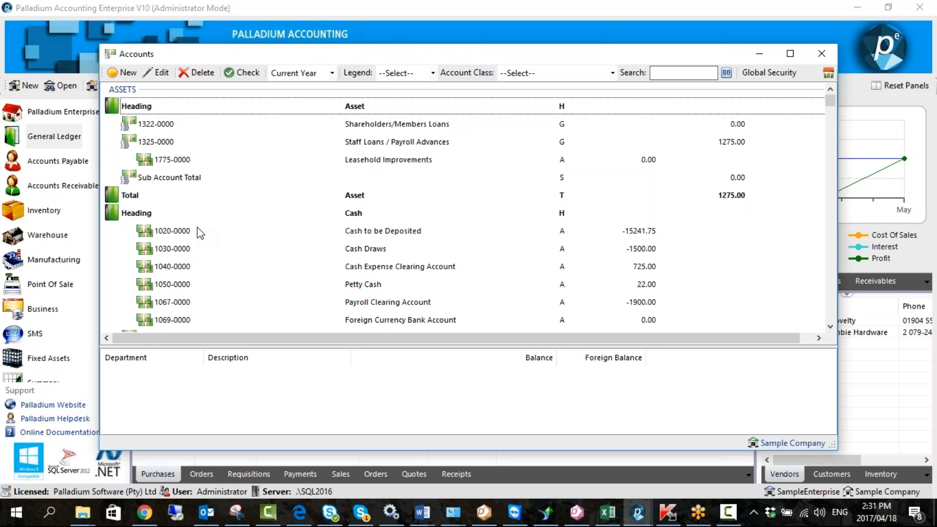
left_click_drag(294, 55, 205, 40)
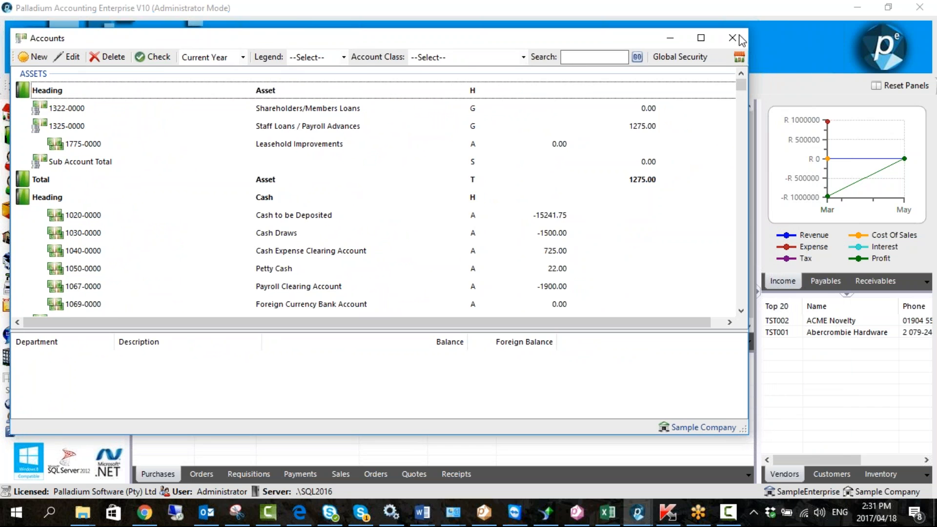
left_click(784, 27)
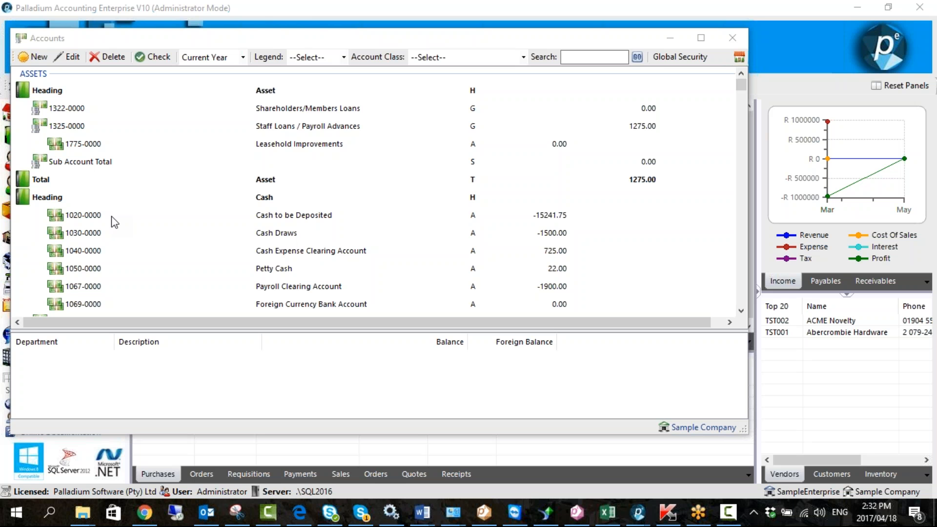
left_click_drag(389, 37, 379, 37)
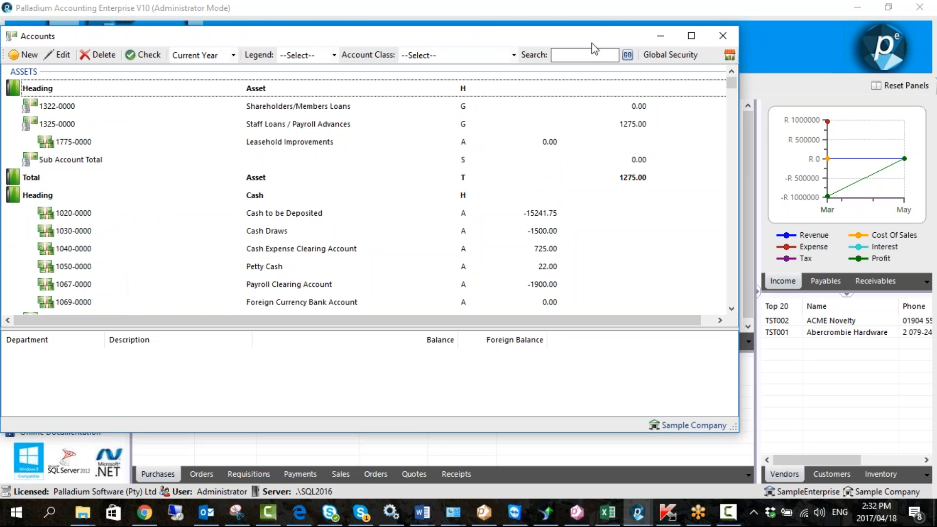
left_click(717, 46)
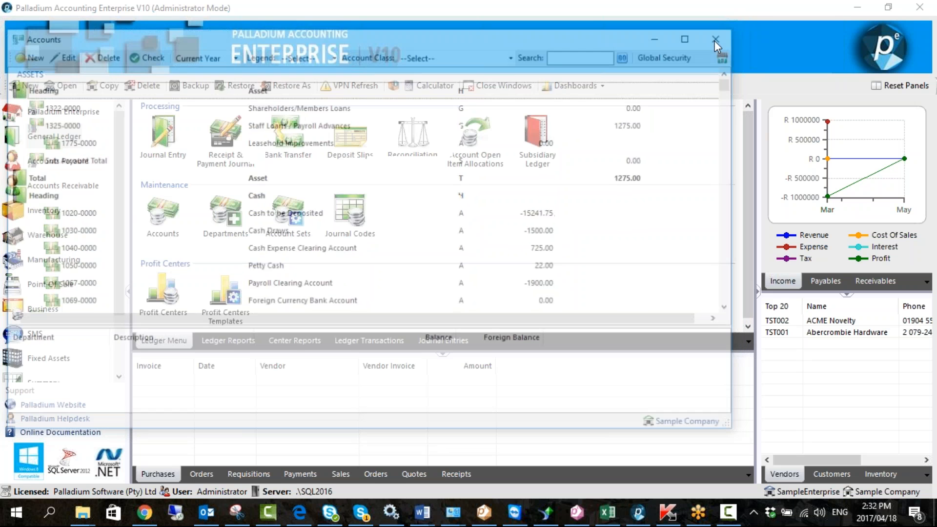
Open the Company Options from the company setup area of the Control Panel.
scroll(122, 309, "down", 3)
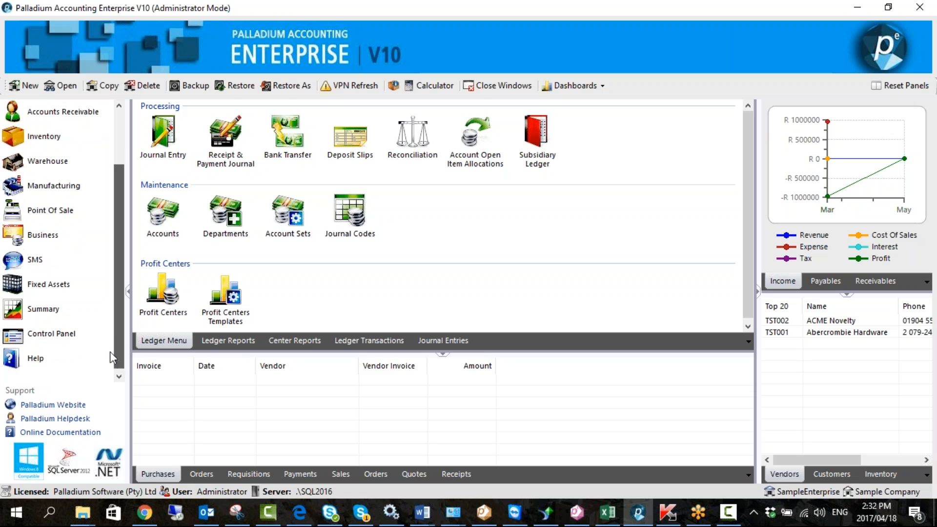
left_click(54, 336)
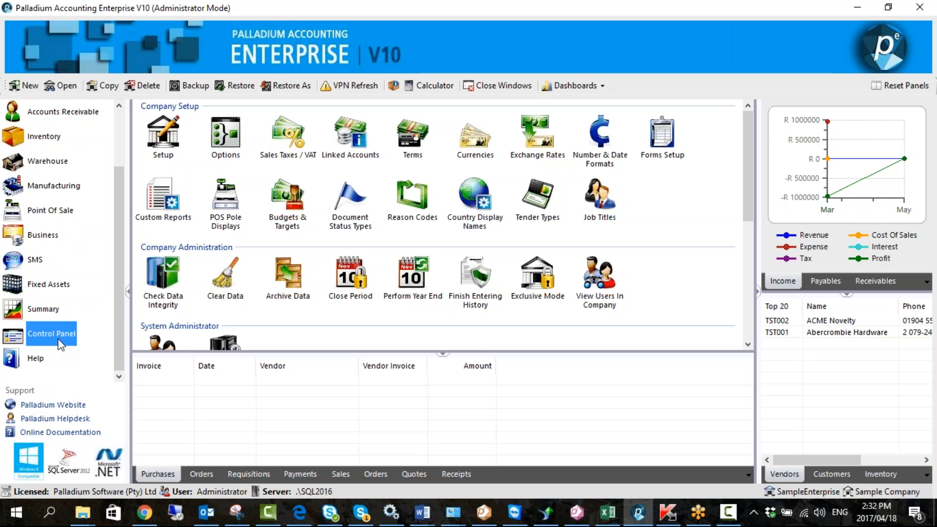
left_click(223, 136)
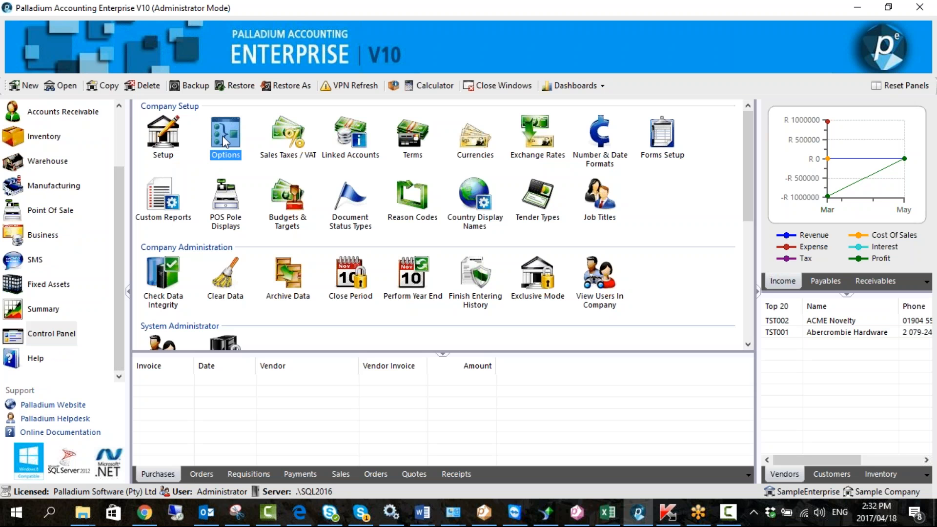
double_click(223, 160)
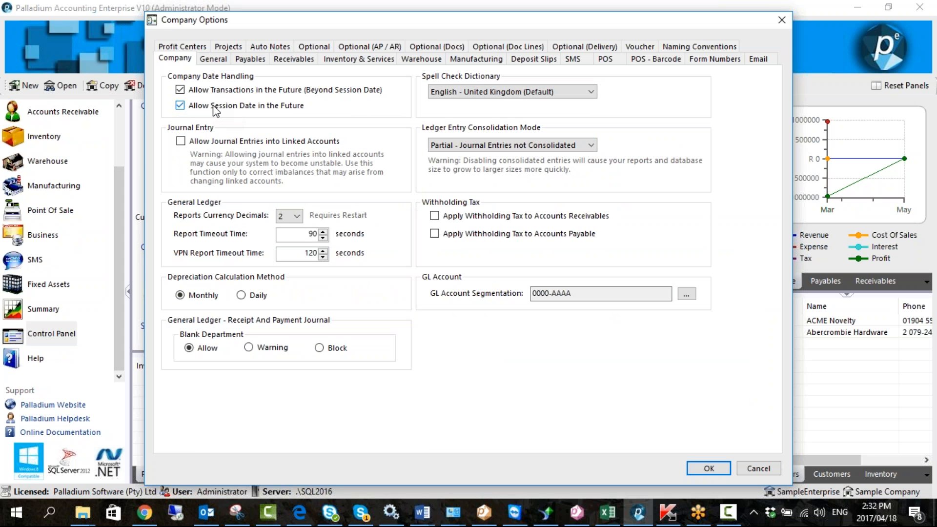
Check the General and Company settings and open the setup for GL account segmentation.
left_click(212, 59)
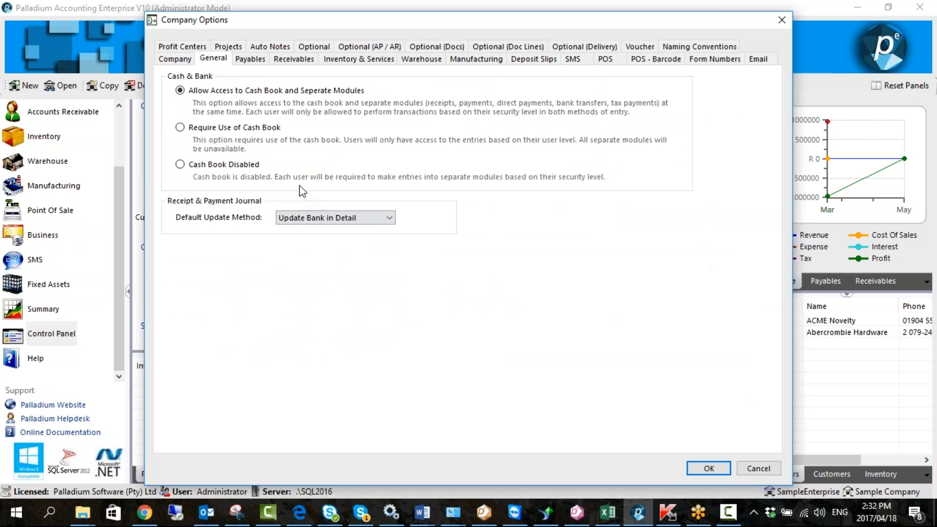
left_click(172, 59)
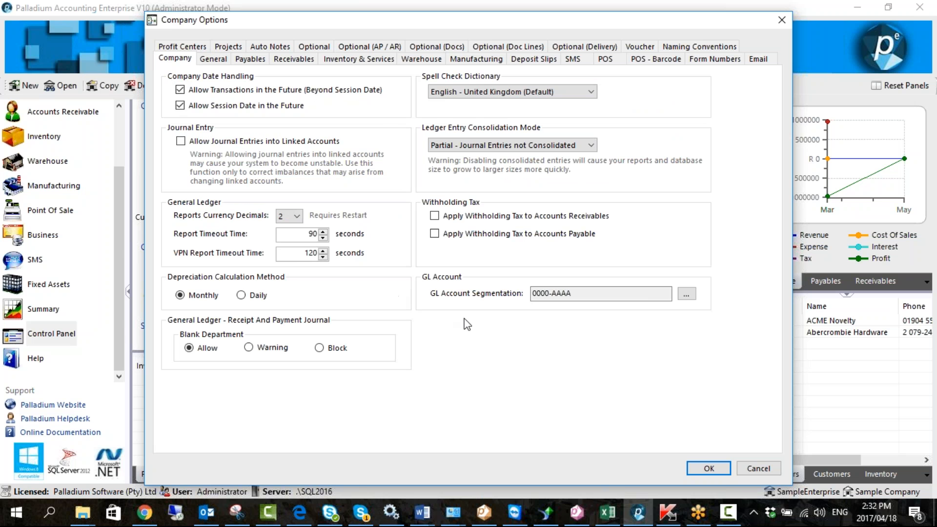
left_click(497, 297)
left_click(549, 294)
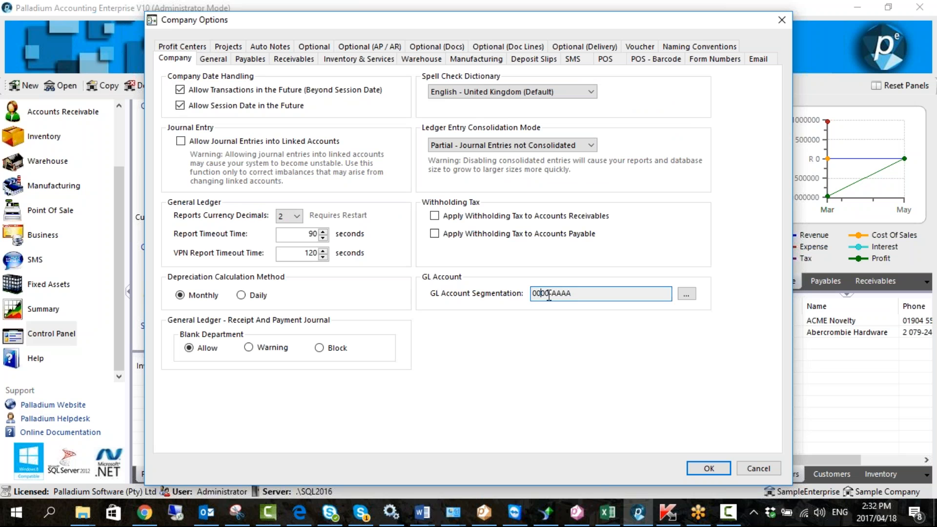
mouse_move(550, 295)
left_mouse_down()
mouse_move(520, 294)
mouse_move(555, 293)
left_mouse_up()
left_click(684, 298)
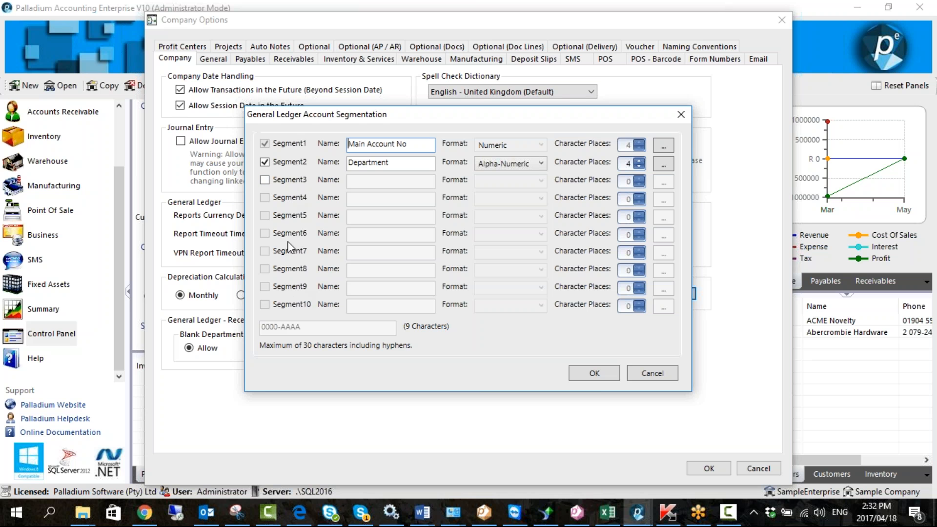
Enable Segment3 of the GL account structure, rename Segment2 as Branch and name Segment3 Department.
left_click(277, 181)
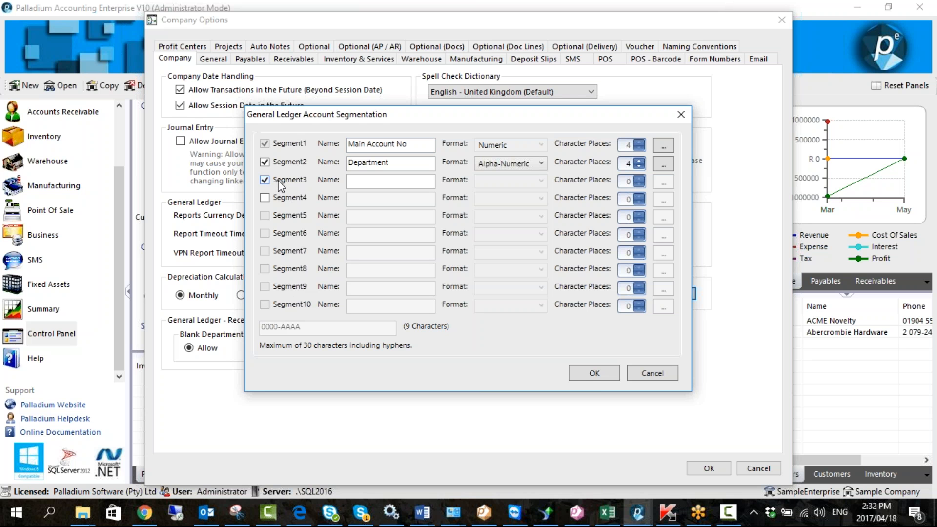
left_click(350, 183)
left_click_drag(411, 163, 335, 167)
type("Brachnch")
key("Tab")
type("Department")
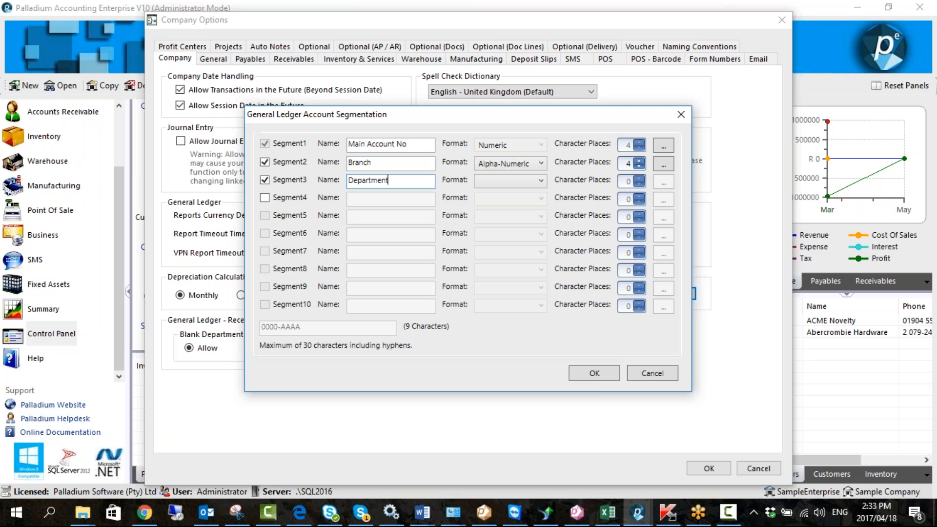
Set the Department segment's format to Numeric with 2 character places.
left_click(517, 180)
left_click(509, 222)
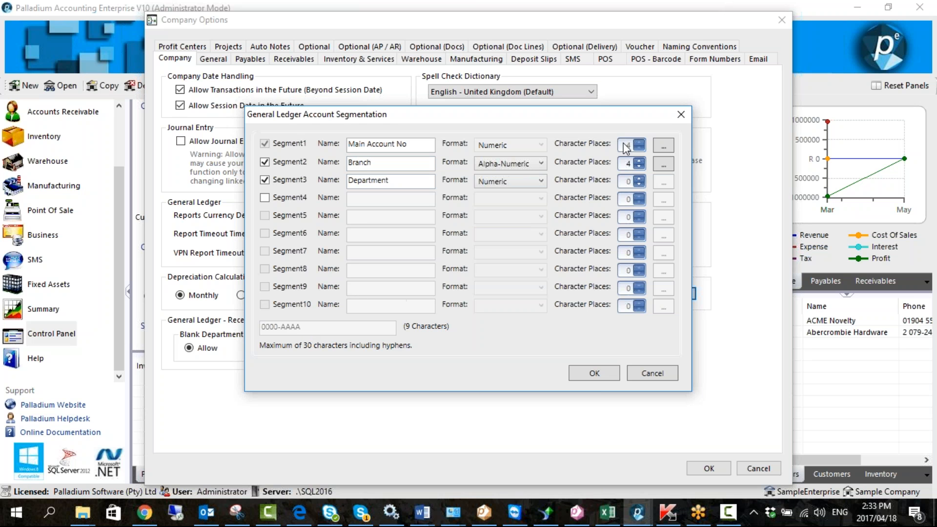
left_click(643, 179)
left_click(642, 179)
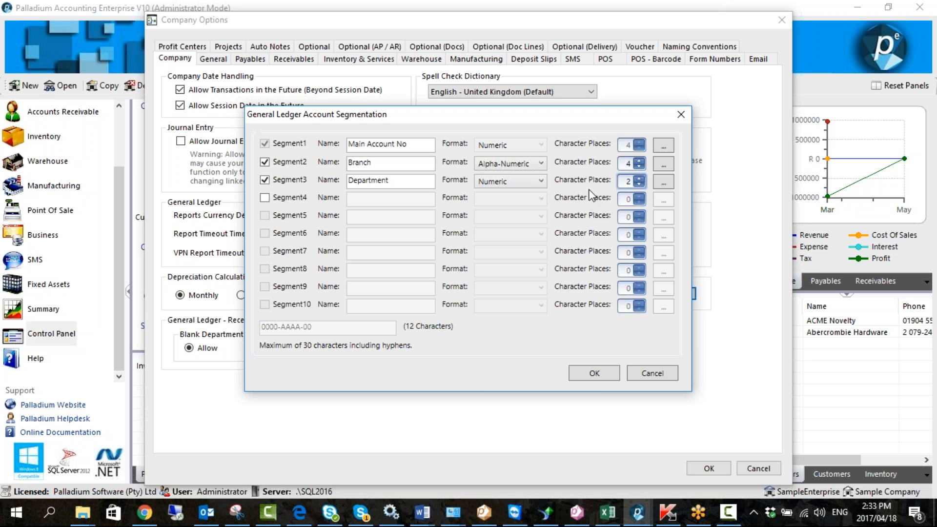
Open the Department segment's code setup and add code 01 for Sales and 02 for Marketing.
left_click(659, 184)
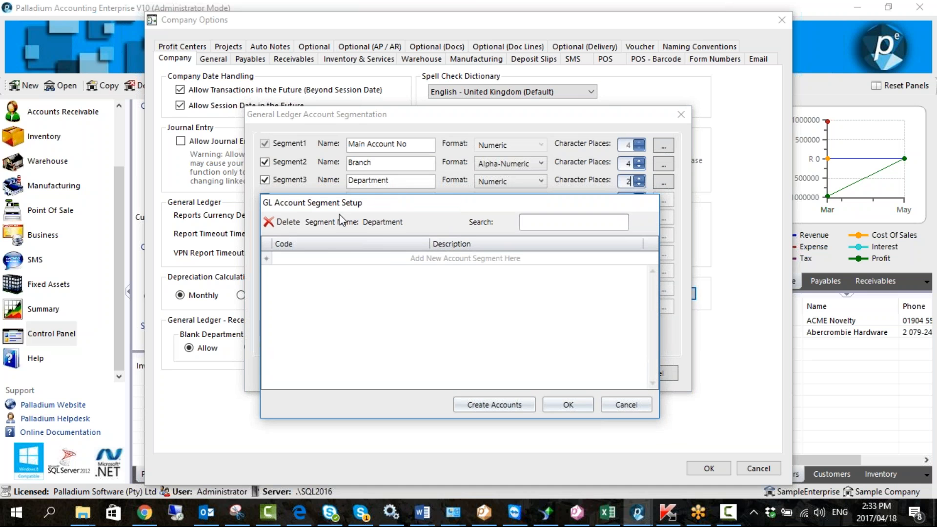
left_click(323, 257)
type("01Sales")
key("Return")
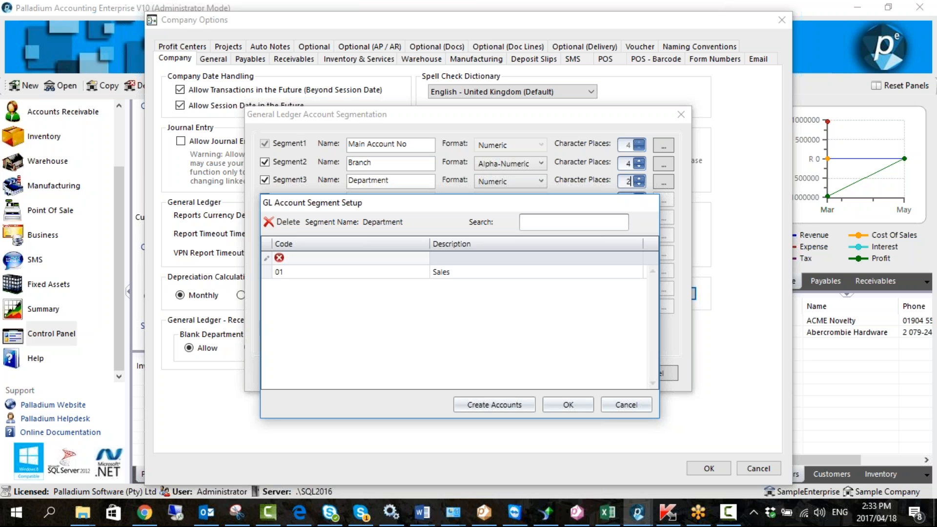
type("02")
type("Marketing")
key("Return")
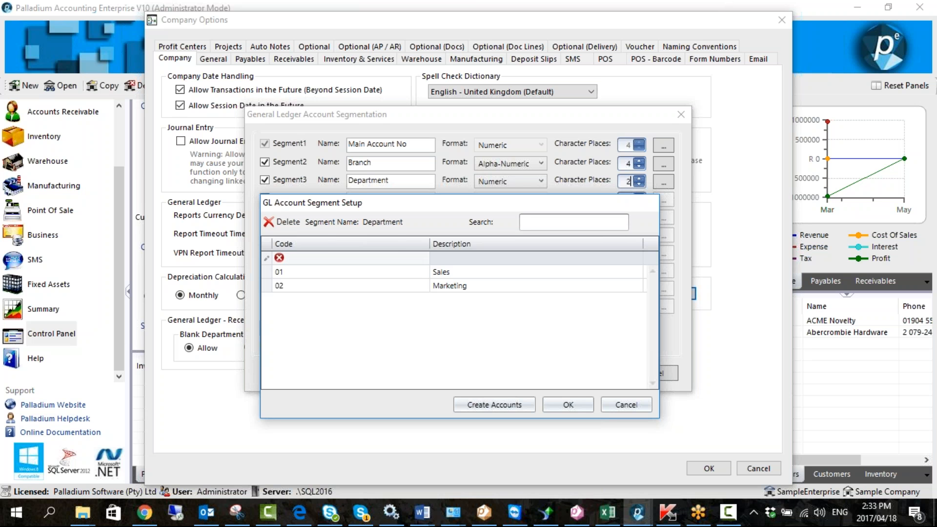
Add Department code 03 for Support and accept the segment codes to reach the account mapping.
type("03")
key("Tab")
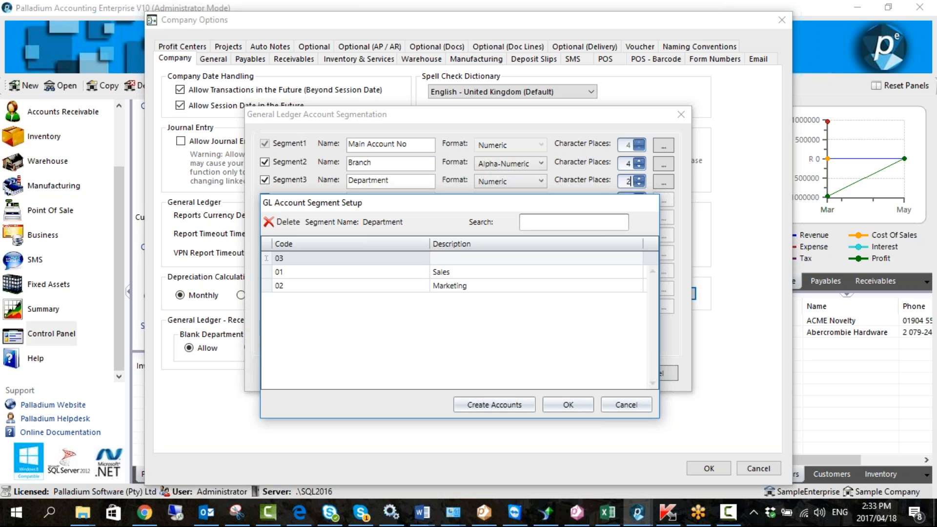
type("Support")
left_click_drag(416, 203, 412, 211)
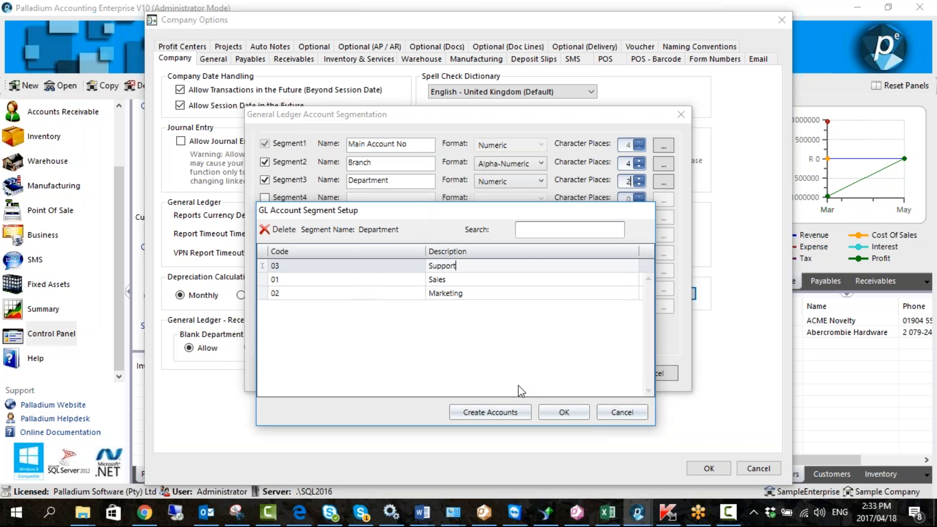
left_click(544, 412)
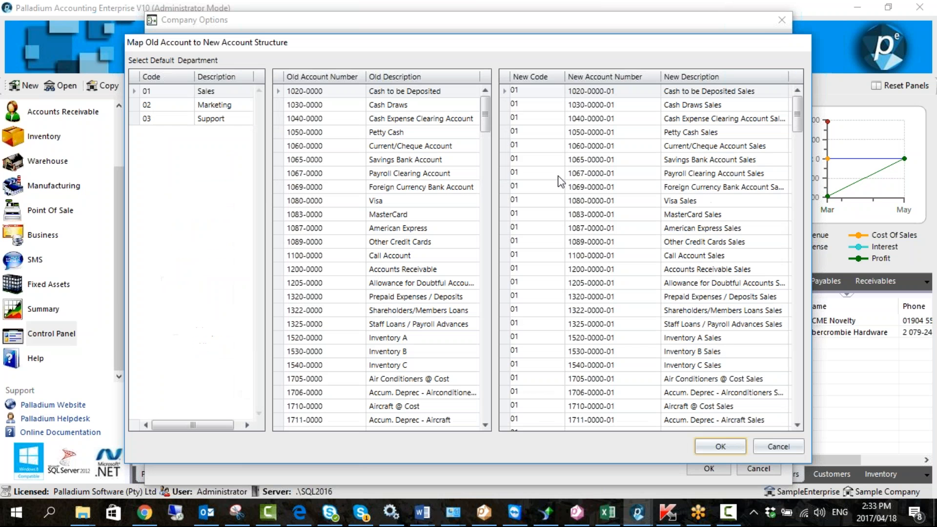
Preview the account mapping with each Department code as default and try to apply it with 01 Sales.
left_click(819, 17)
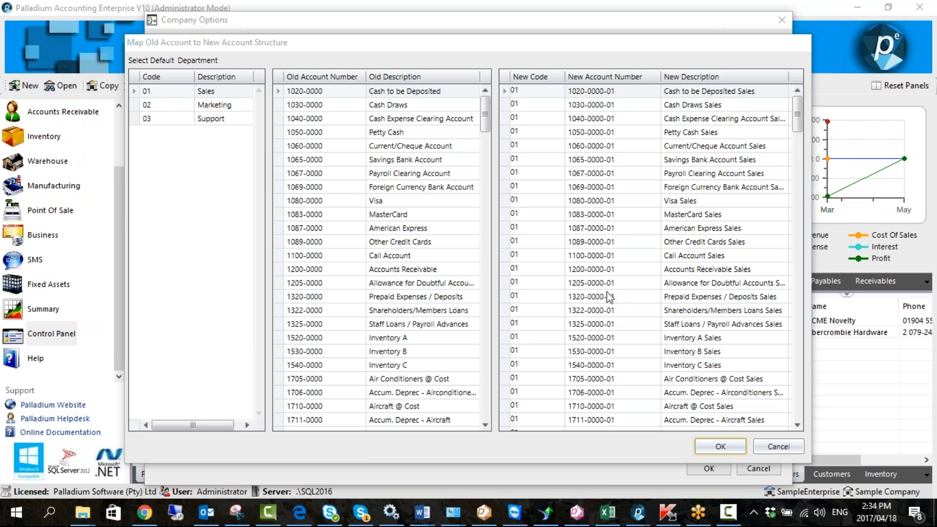
left_click(177, 107)
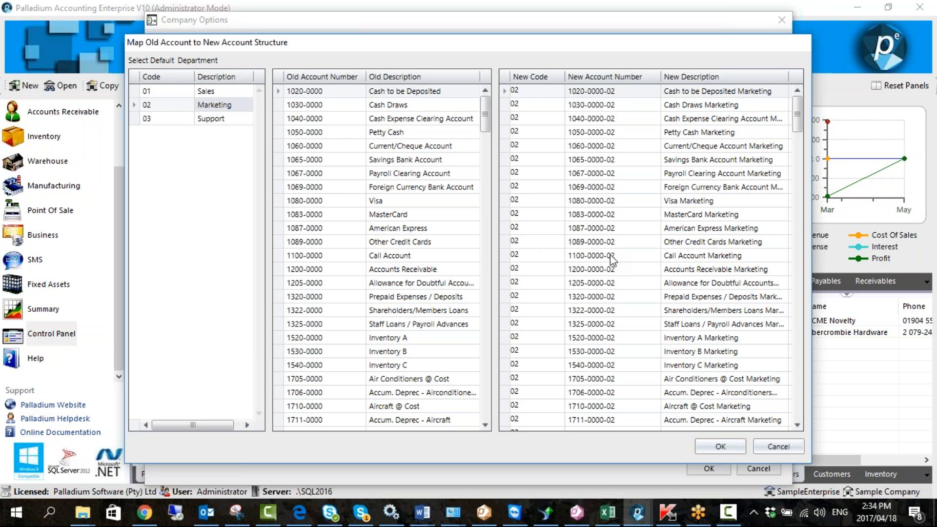
left_click(165, 122)
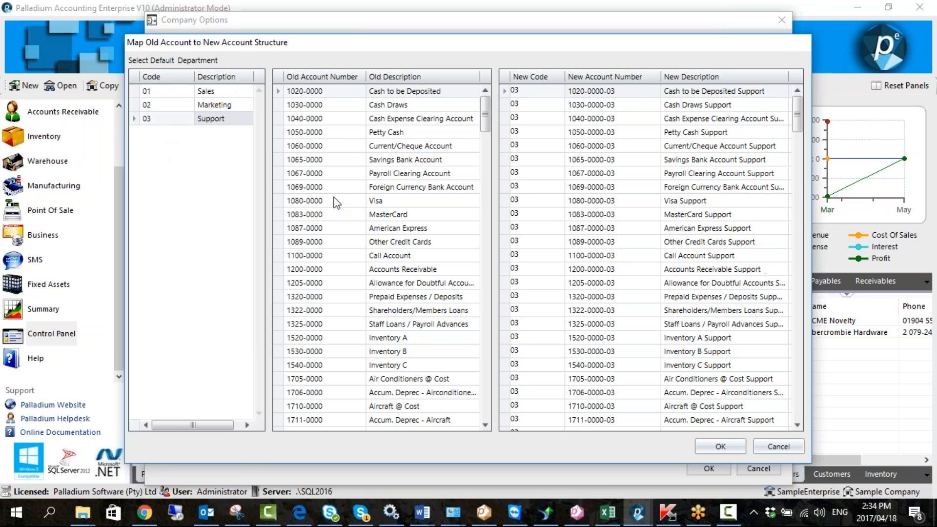
left_click(164, 91)
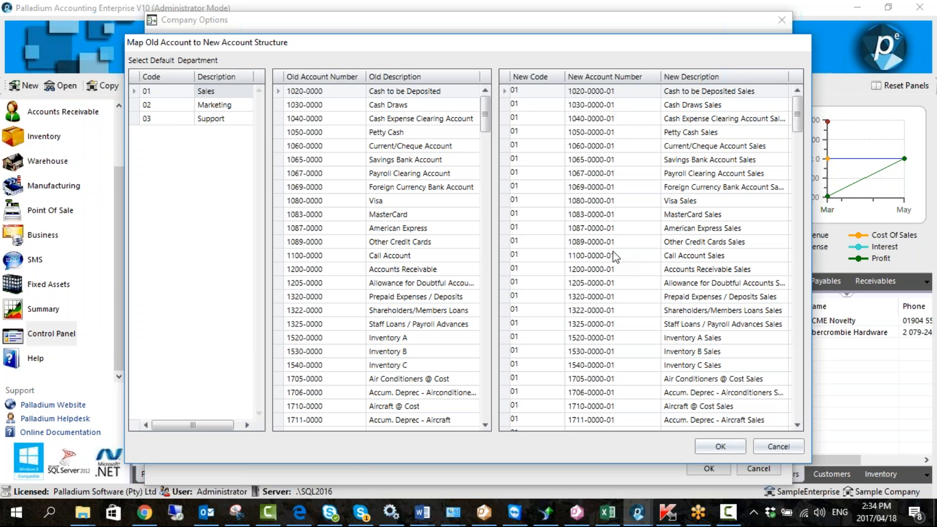
left_click(176, 106)
left_click(167, 120)
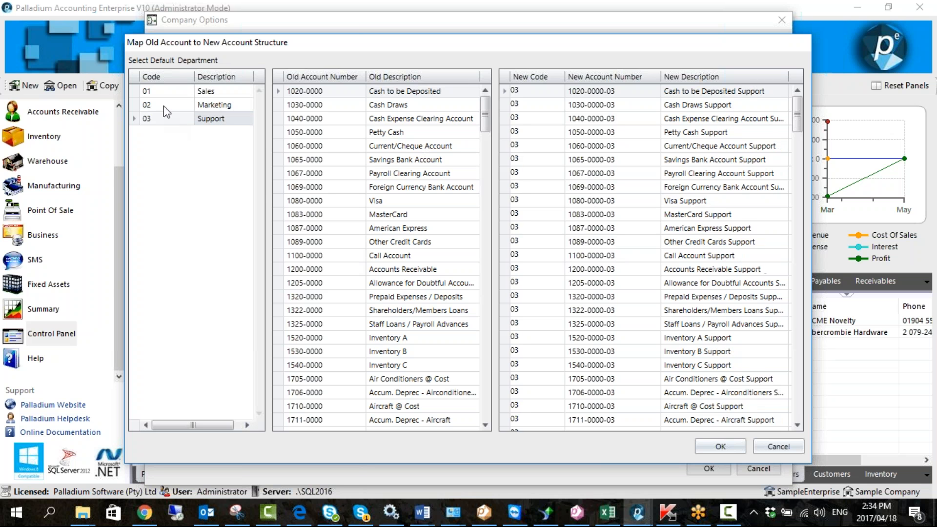
left_click(163, 107)
left_click(164, 93)
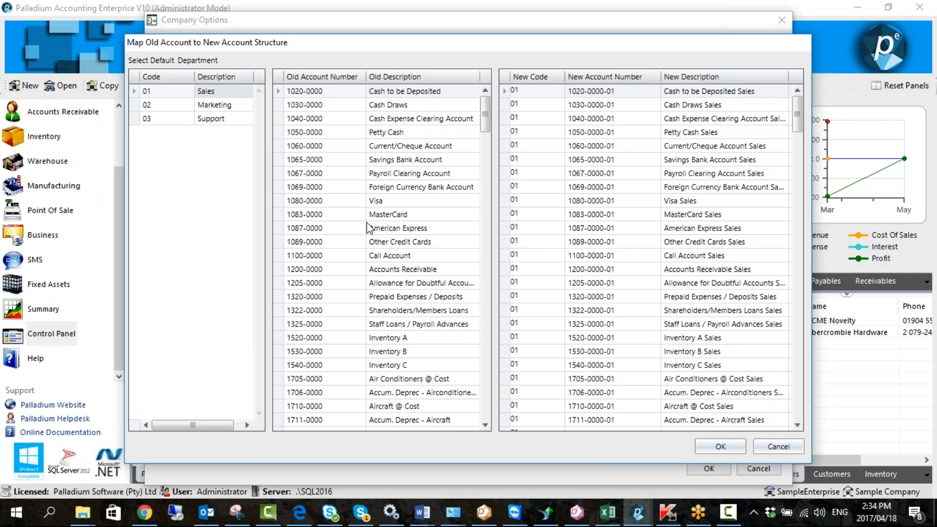
left_click(708, 447)
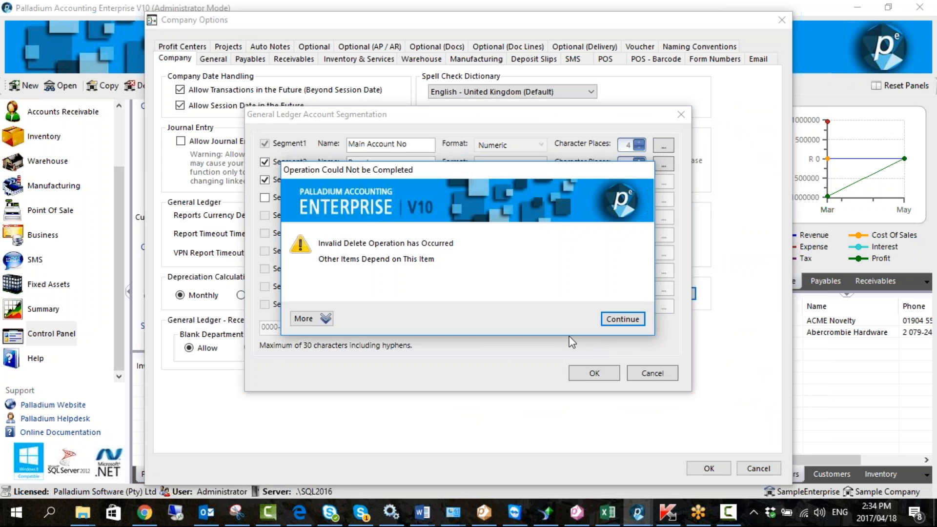
left_click(627, 318)
Rename Segment2 of the GL account structure as Department and Segment3 as Branch.
left_click_drag(400, 165, 344, 163)
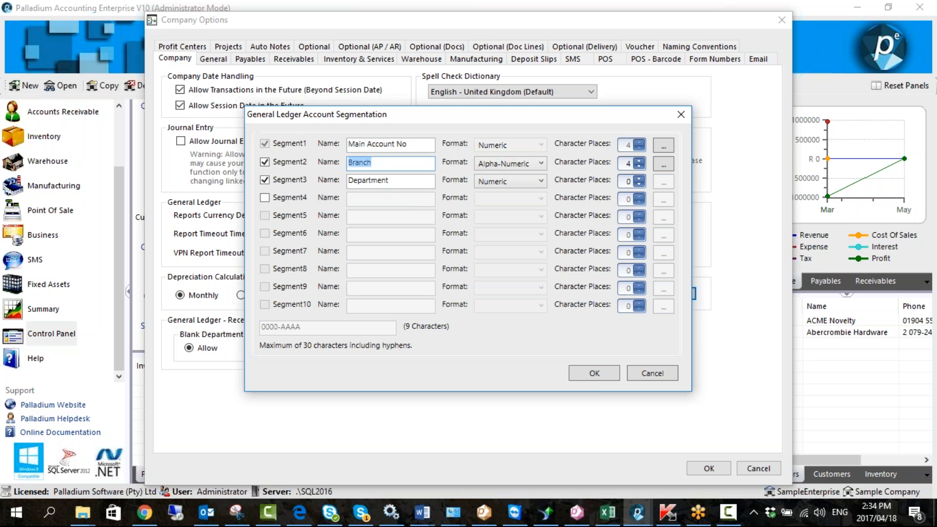
type("Department")
double_click(397, 179)
type("Ba")
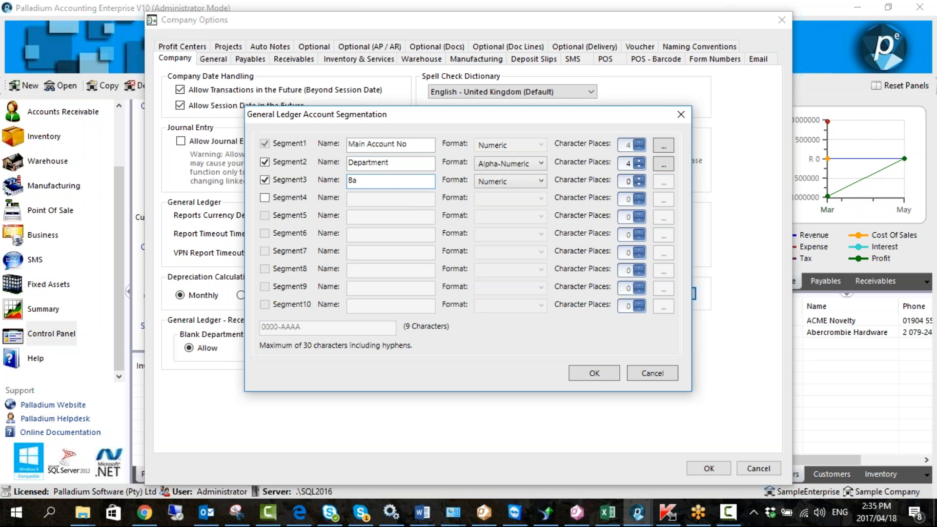
type("anch")
Set the Branch segment's format to Numeric with 2 character places.
left_click(535, 182)
left_click(514, 210)
left_click(517, 185)
left_click(494, 221)
left_click(639, 179)
left_click(638, 179)
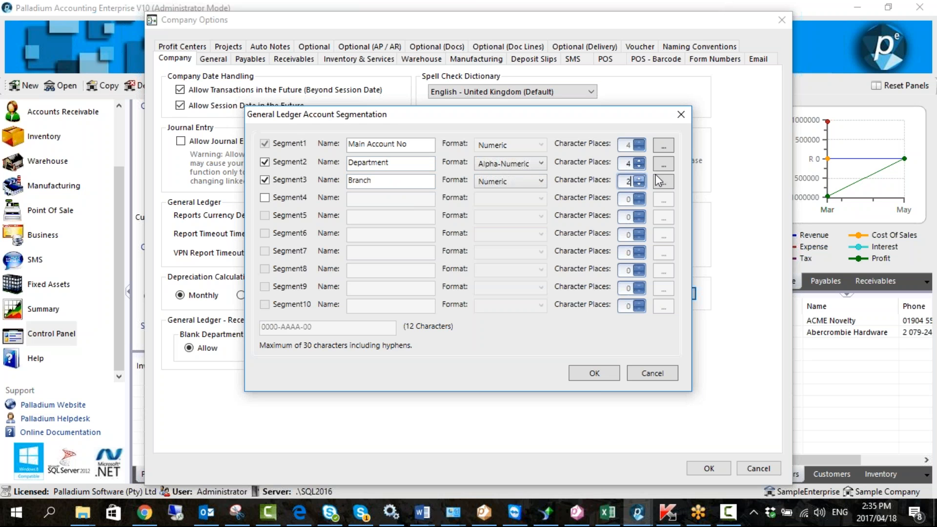
Open the Branch segment's code setup, cancel it without adding a code and try to accept the segmentation.
left_click(663, 183)
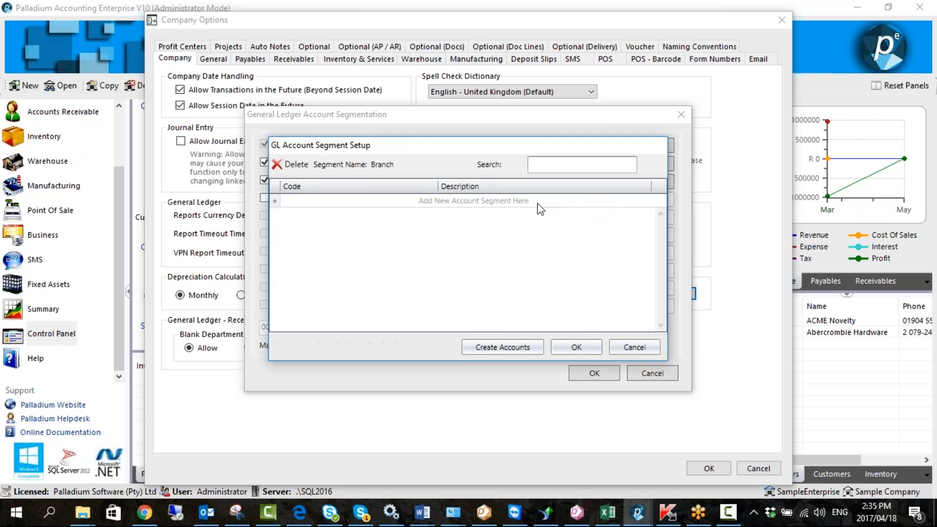
left_click(379, 198)
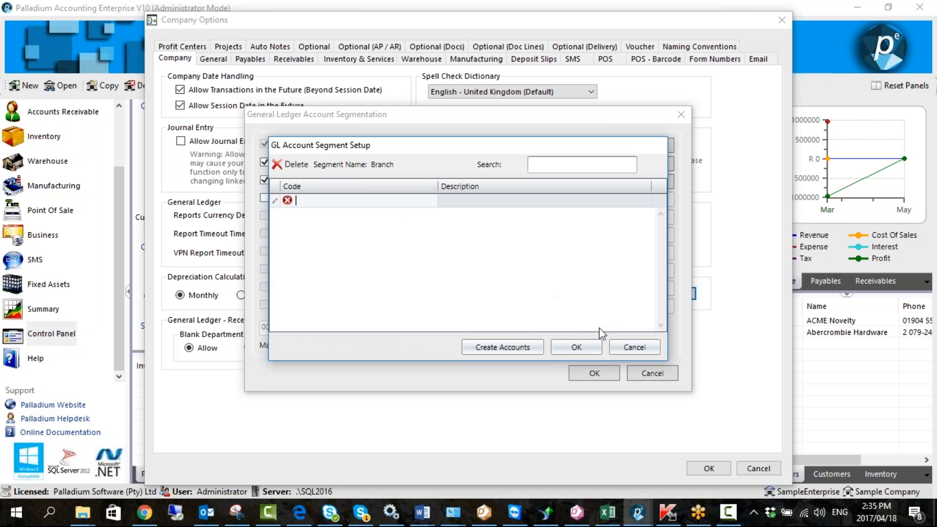
left_click(632, 347)
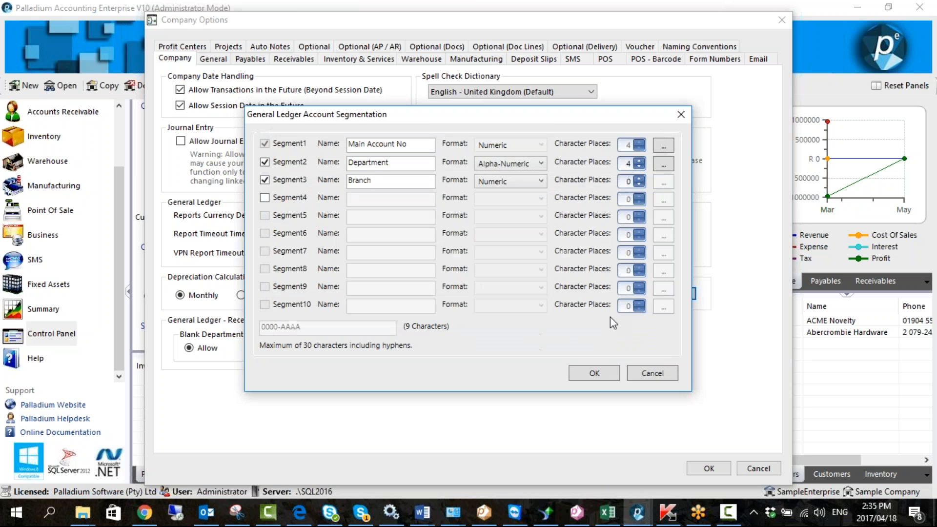
left_click(600, 374)
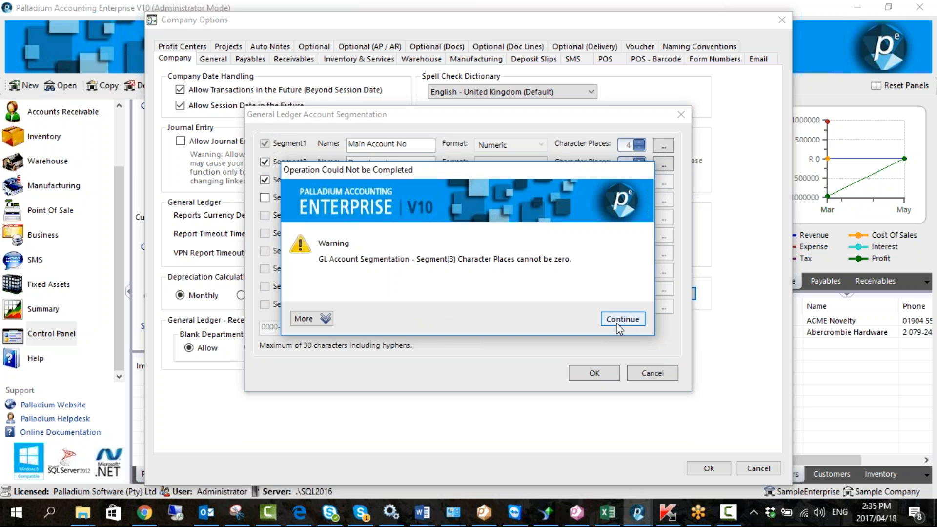
left_click(619, 320)
Set the Branch segment's character places to 2 and add code 01 for Marketing.
left_click(639, 179)
left_click(639, 179)
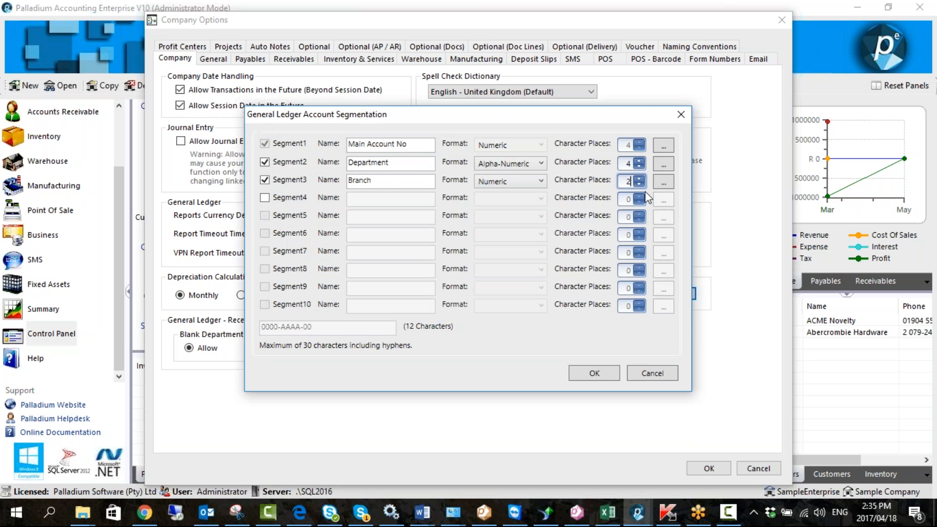
left_click(360, 201)
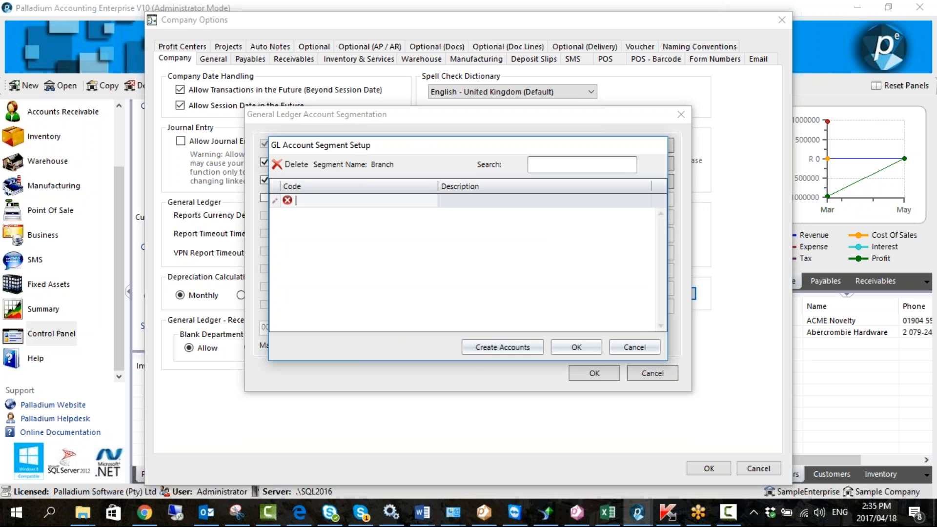
type("01")
key("Tab")
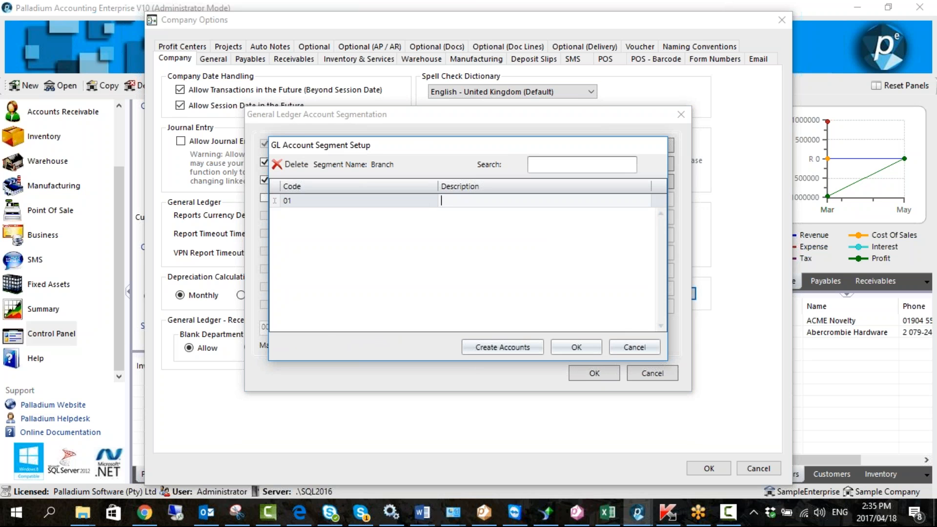
type("Marketing")
left_click(577, 347)
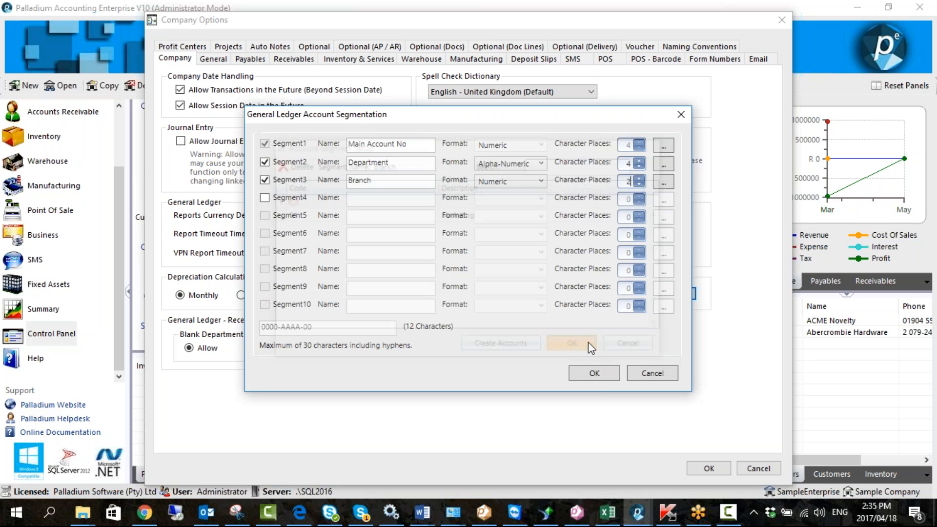
Accept the segmentation and try to apply the account mapping with 01 Marketing as the default Branch code.
left_click(594, 373)
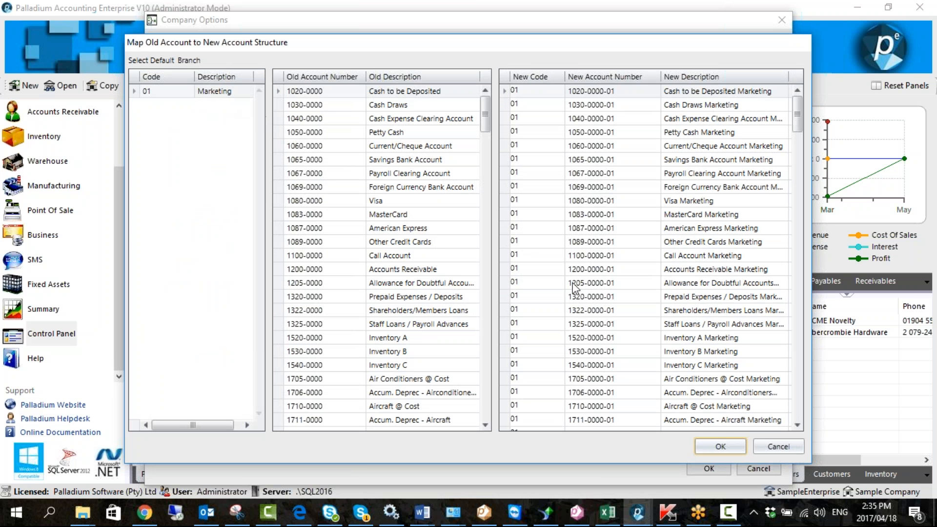
left_click(709, 447)
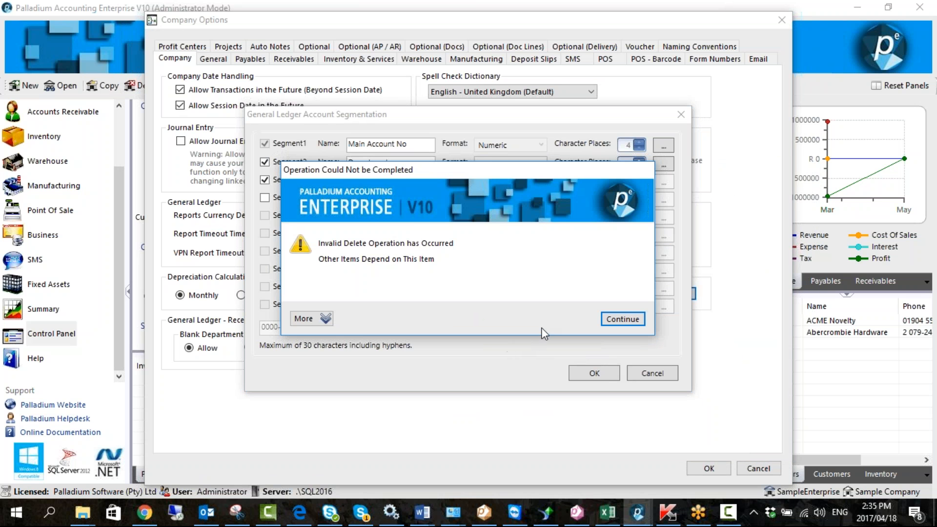
left_click(623, 319)
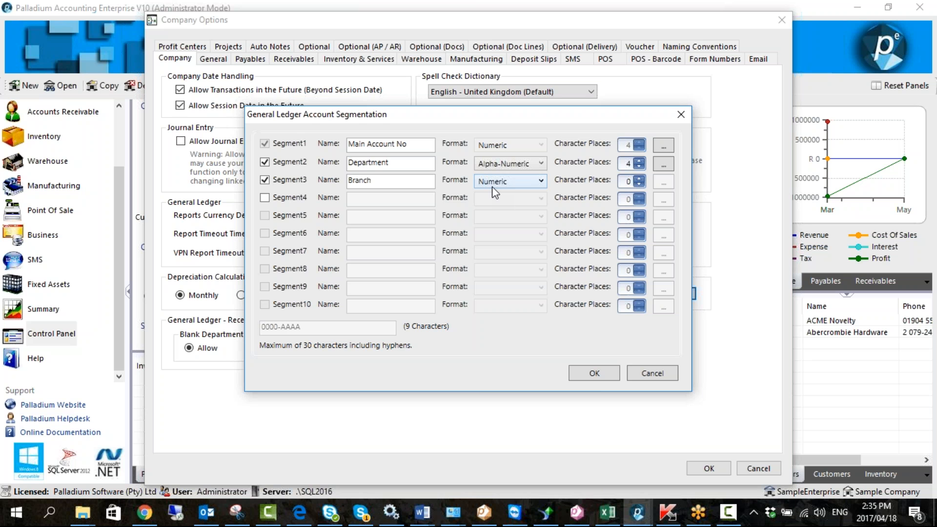
Give the Branch segment 2 character places again and re-enter code 01 with the description Marketing.
left_click(639, 178)
left_click(640, 178)
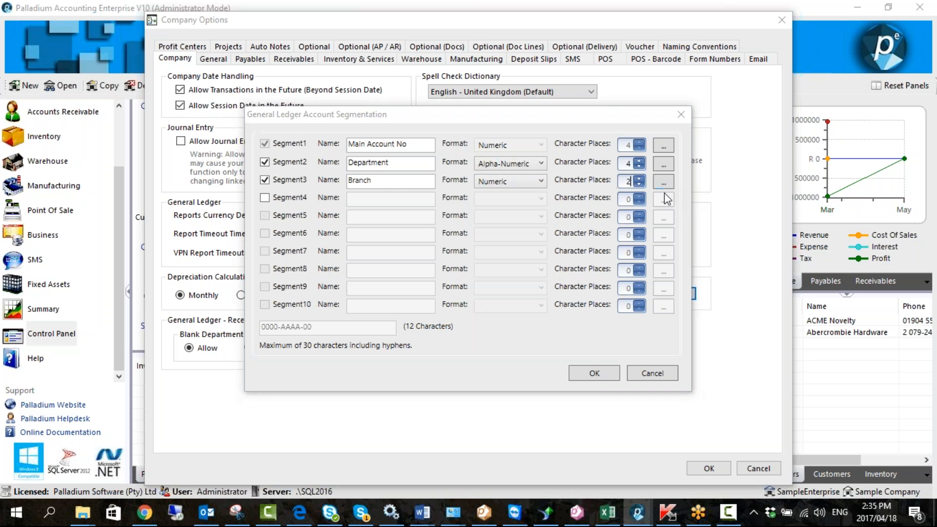
left_click(664, 182)
left_click(371, 201)
type("01")
left_click(490, 202)
type("MAr")
key("BackSpace")
type("arketing")
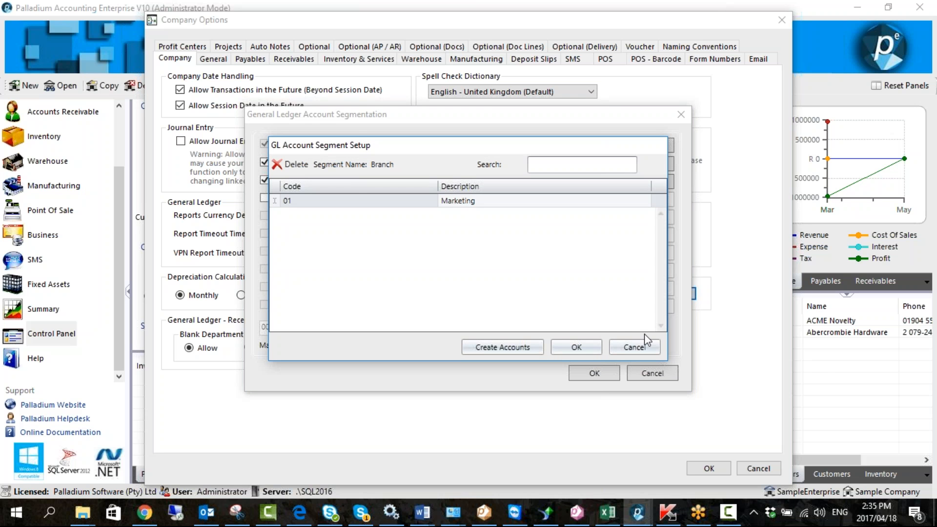
left_click(577, 347)
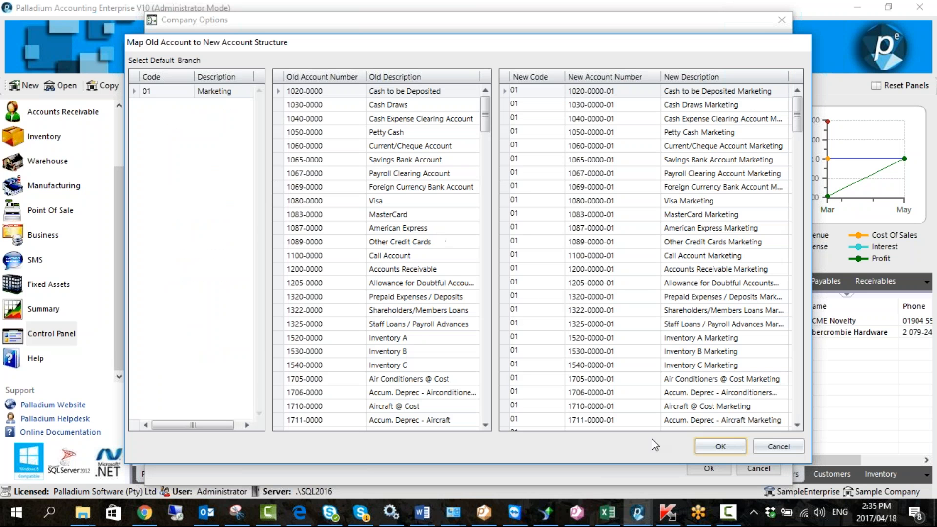
Retry applying the Branch account mapping and cancel both the account segmentation and the company options.
left_click(711, 446)
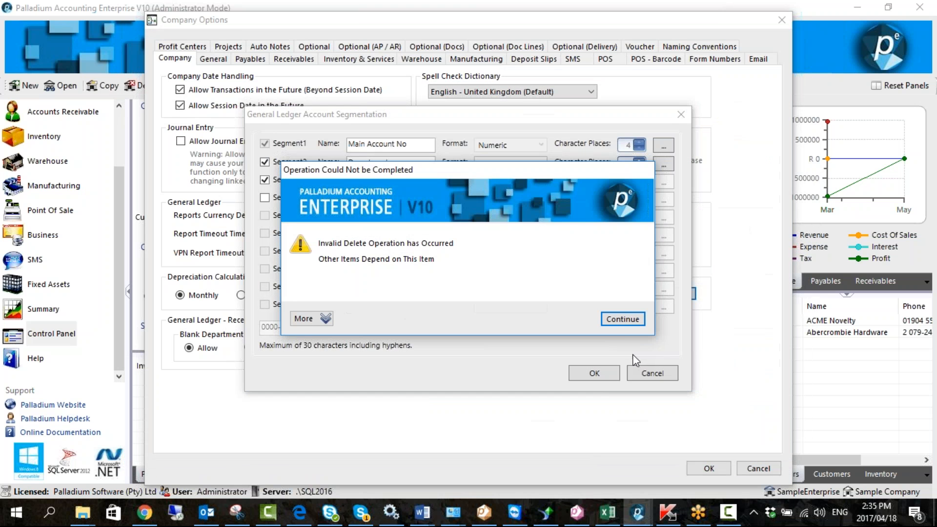
left_click(620, 320)
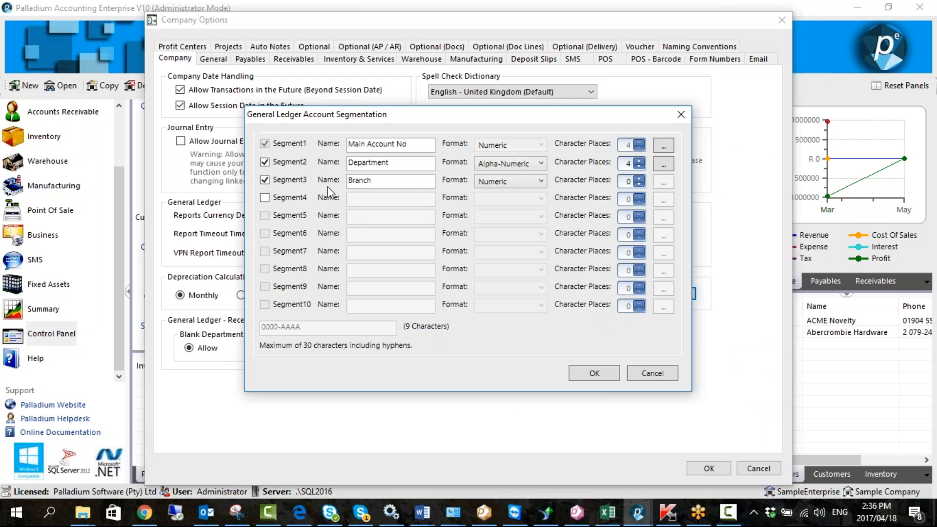
left_click(635, 376)
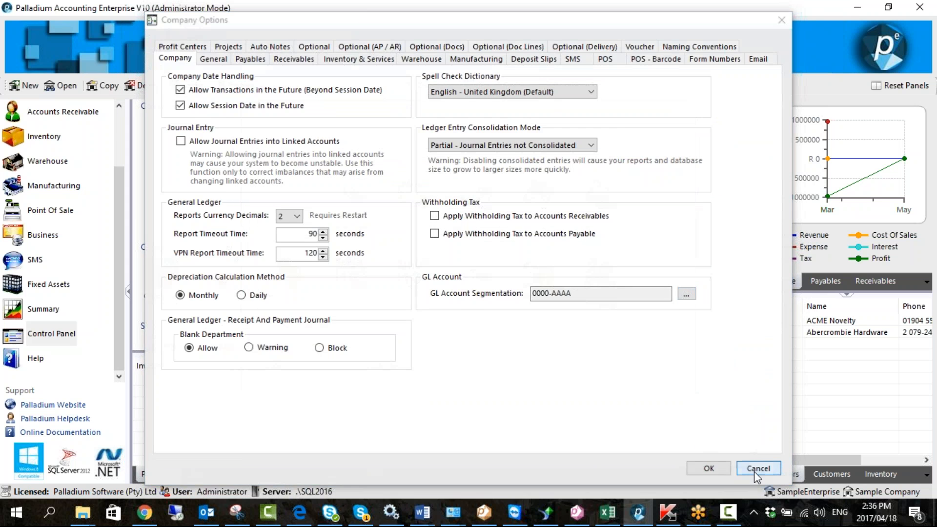
left_click(755, 470)
Close the current company and switch the SQL Server connection to .\MSSQLSERVER2014.
left_click(61, 88)
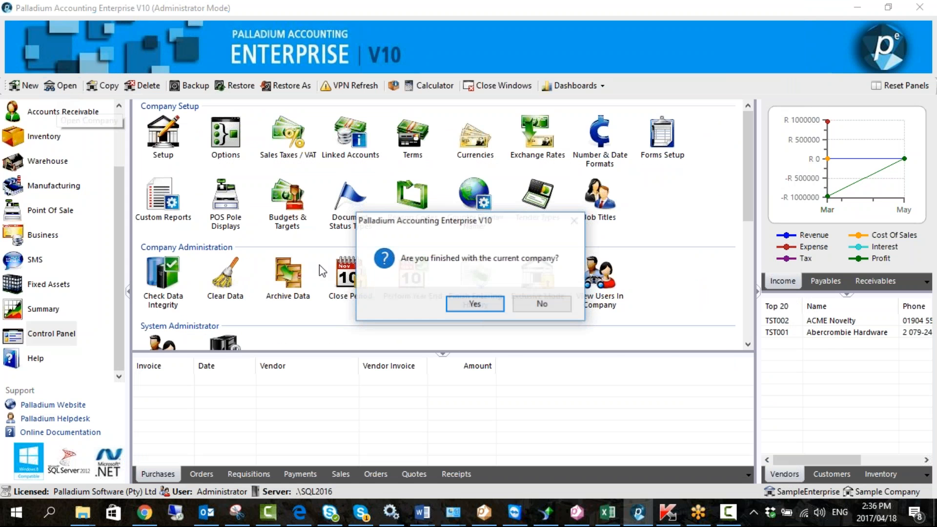
left_click(475, 304)
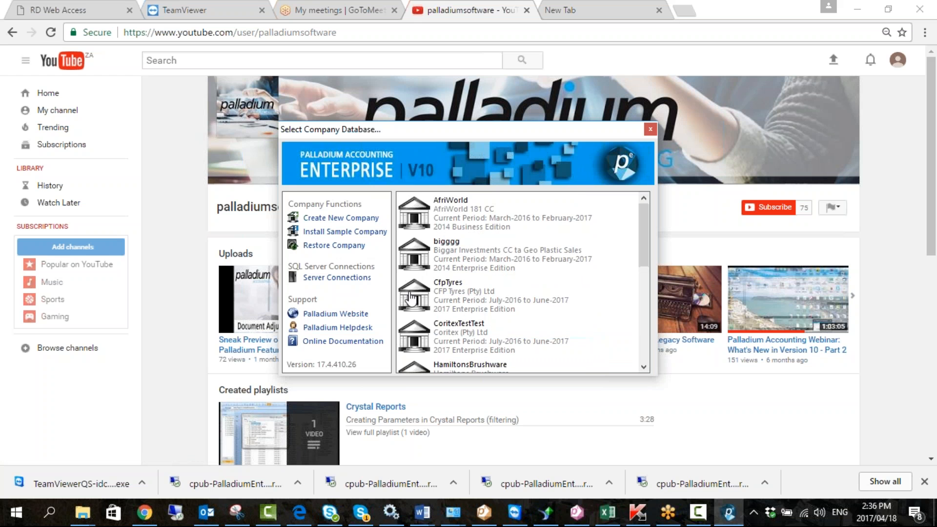
left_click(343, 278)
left_click(422, 234)
left_click(484, 332)
left_click(549, 335)
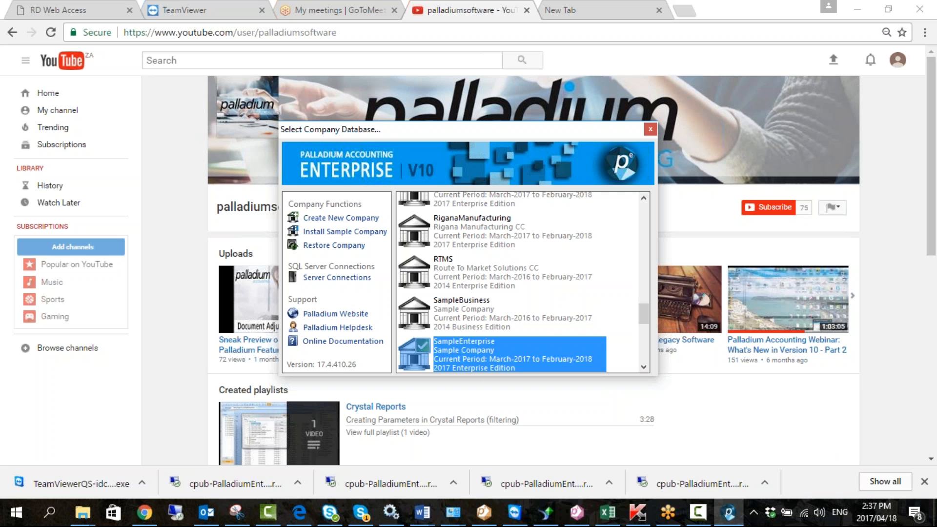
Open the AntsHardwareandManufactur company database and upgrade its data for the installed software version.
scroll(474, 281, "up", 10)
double_click(473, 282)
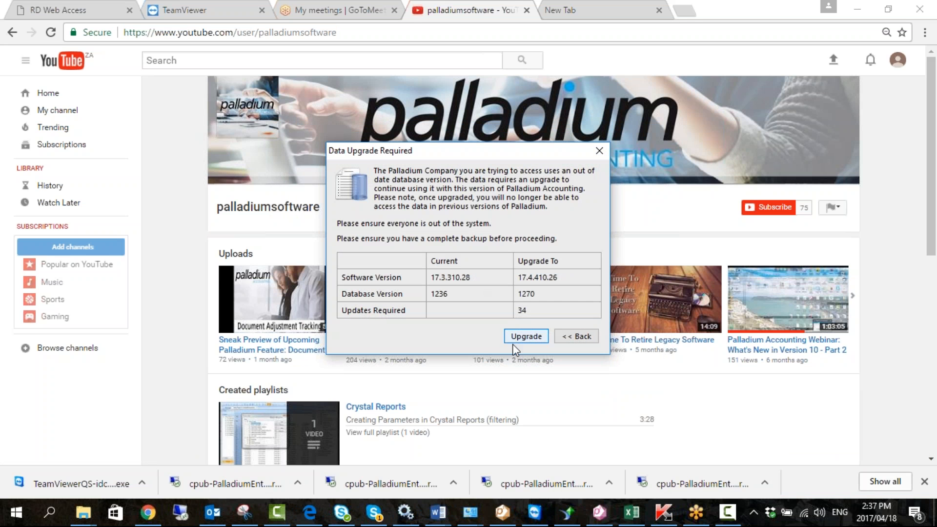
left_click(520, 336)
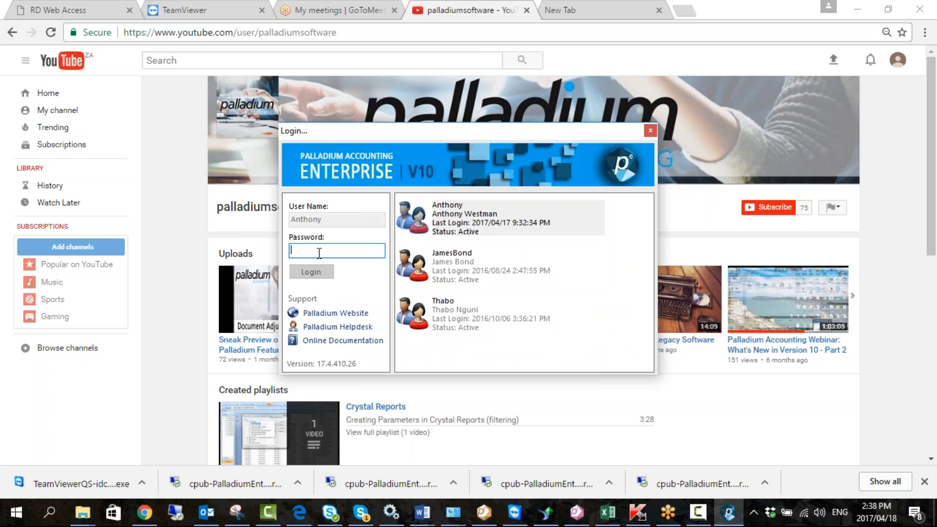
Enter the account password for the selected user and log in to the company.
type("*****")
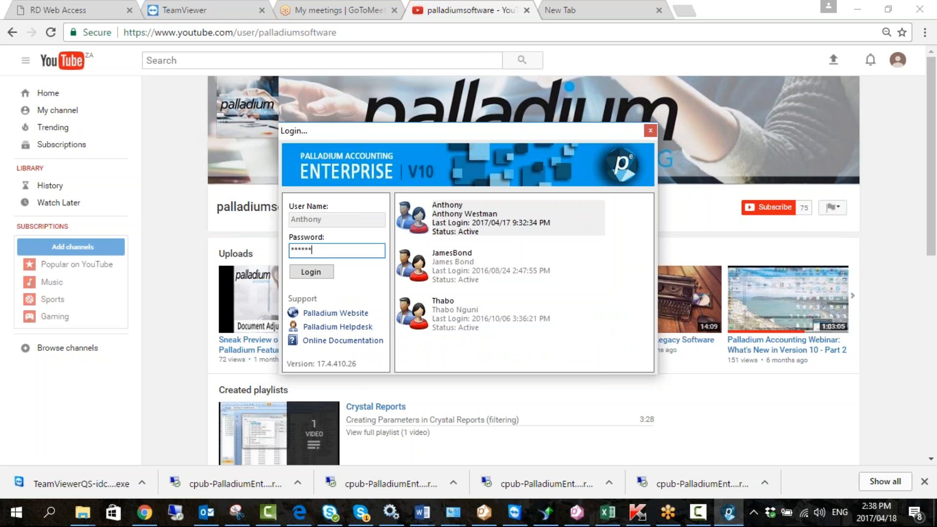
type("**")
key("Return")
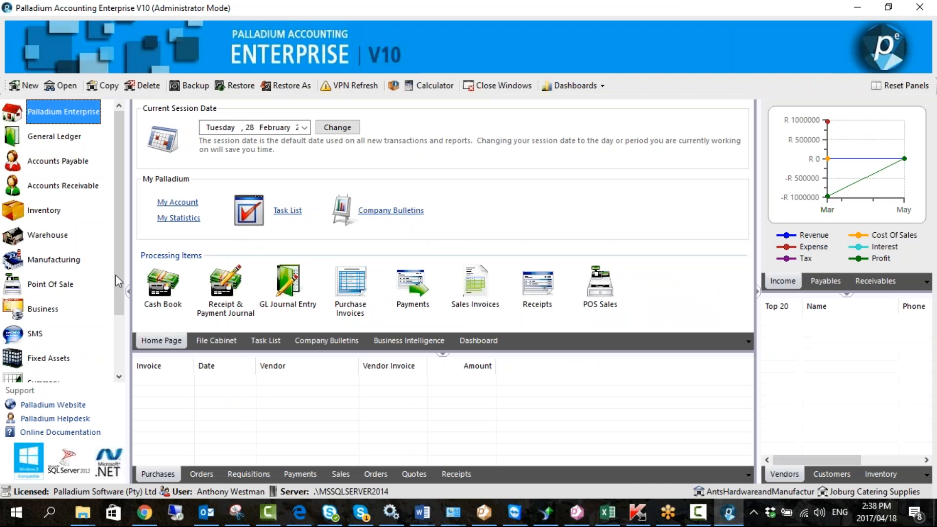
Examine the Department segment's codes in the company options' GL account segmentation and close the code list without changes.
scroll(115, 275, "down", 3)
left_click(71, 339)
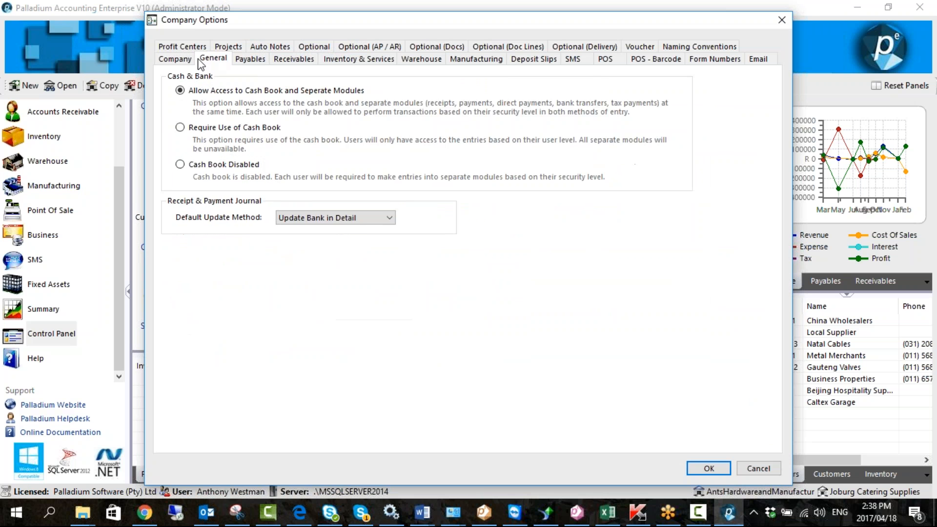
left_click(686, 293)
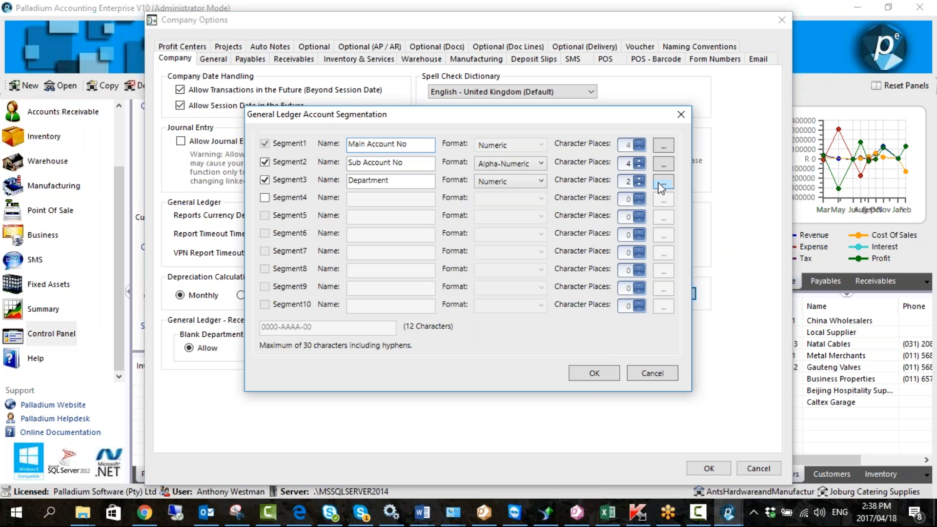
left_click(663, 182)
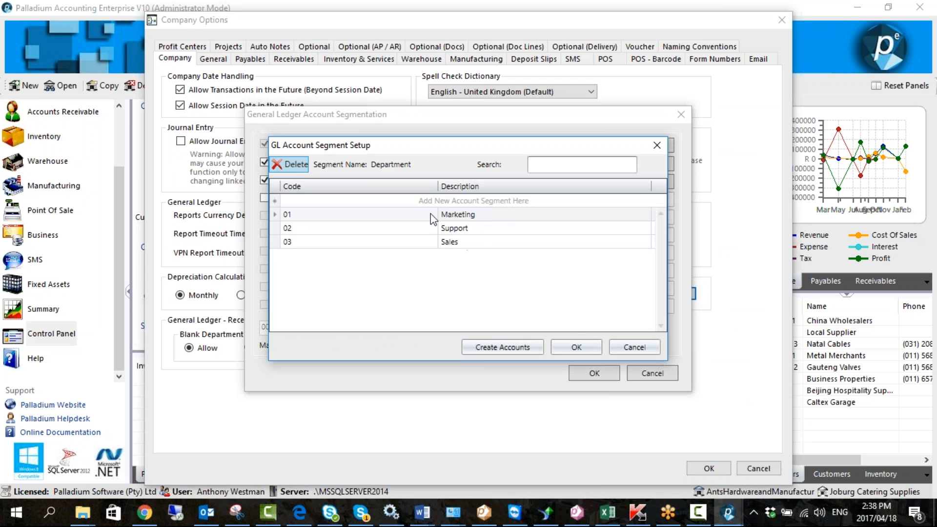
left_click(636, 348)
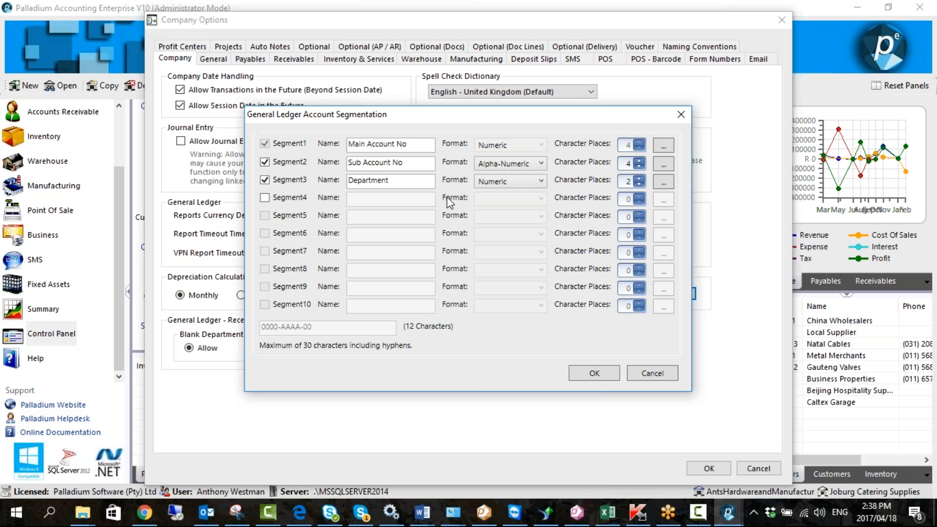
Enable Segment4 in the account segmentation, naming it Branch with Numeric format and 3 character places.
left_click(264, 198)
left_click(382, 200)
type("Branch")
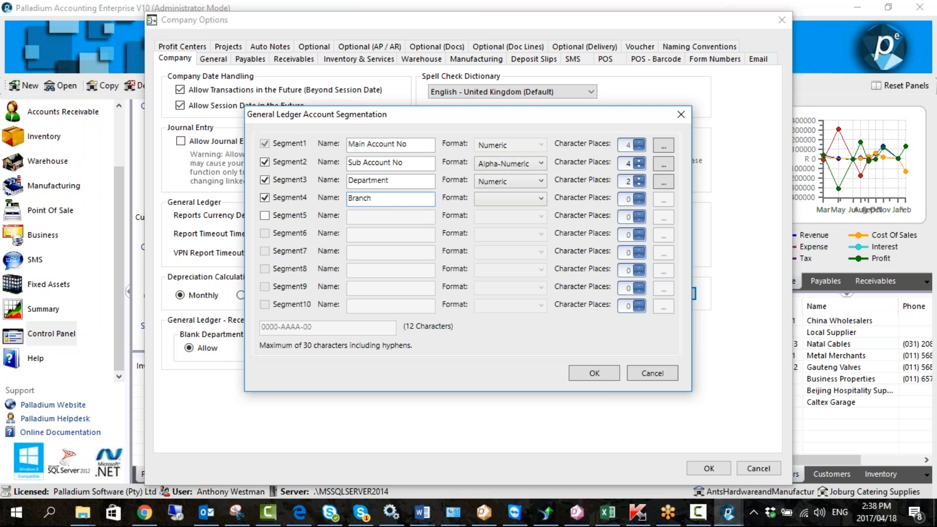
left_click(512, 199)
left_click(511, 236)
left_click_drag(412, 161, 350, 167)
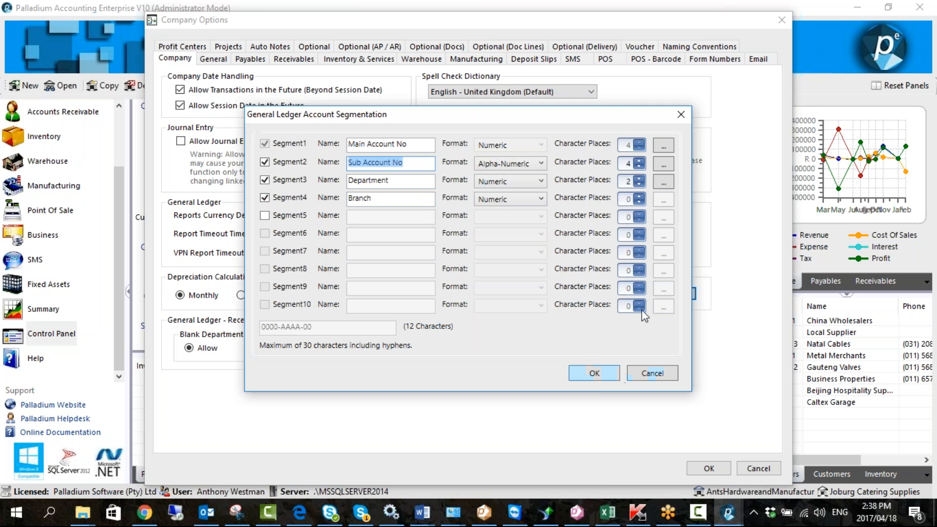
left_click(640, 196)
left_click(640, 196)
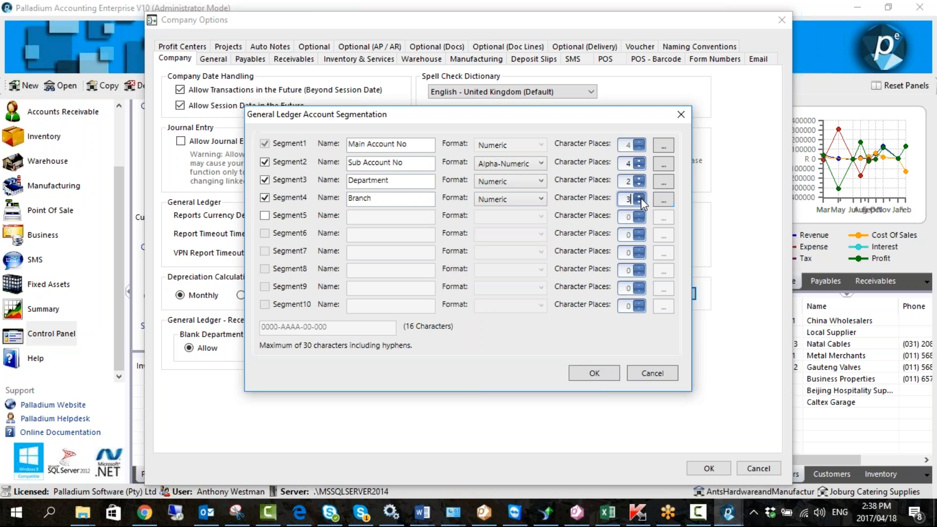
Try to save Branch segment codes 000 Head Office and 001 JHB, and cancel the account segmentation.
left_click(664, 199)
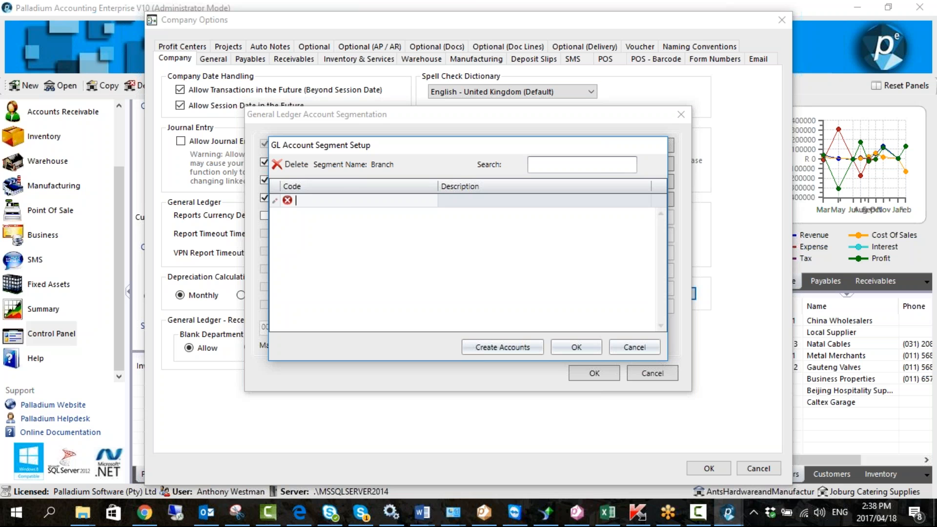
type("000")
key("Tab")
type("Head Office")
key("Return")
type("001")
type("JHB")
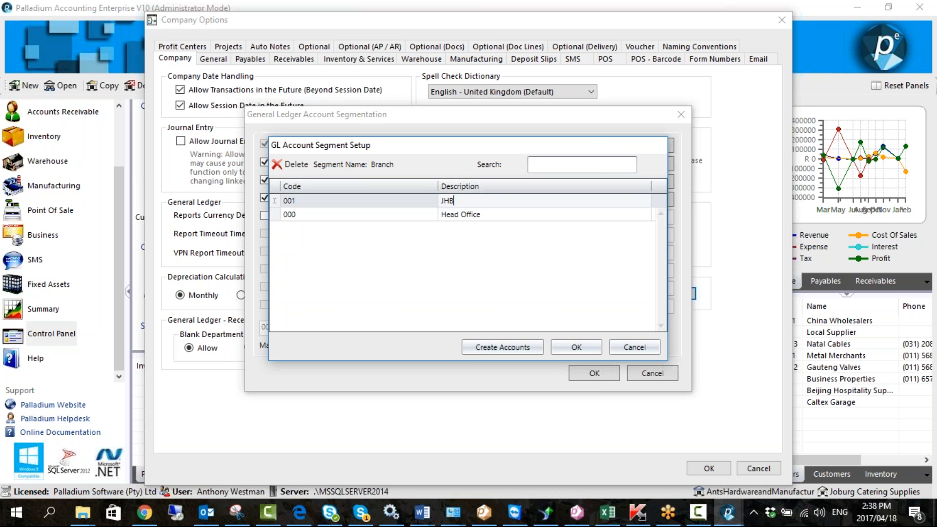
left_click(577, 347)
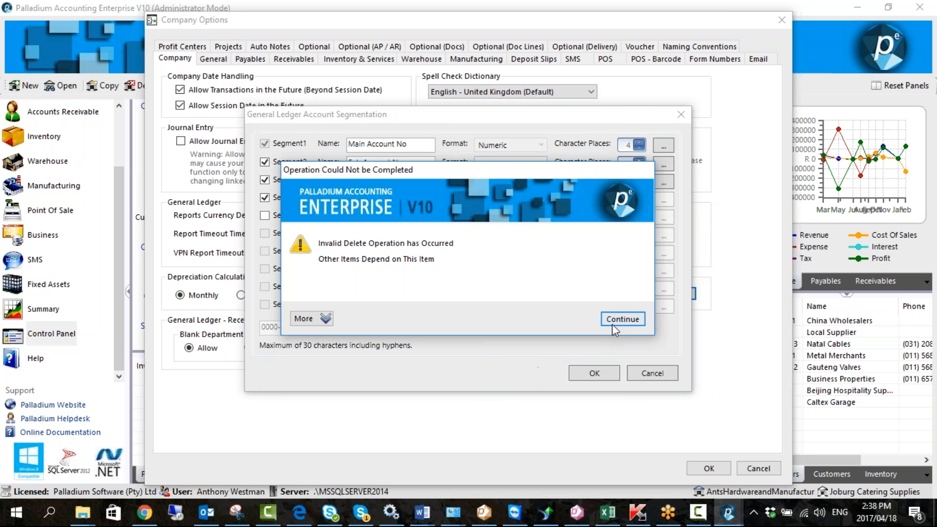
left_click(614, 324)
left_click(642, 370)
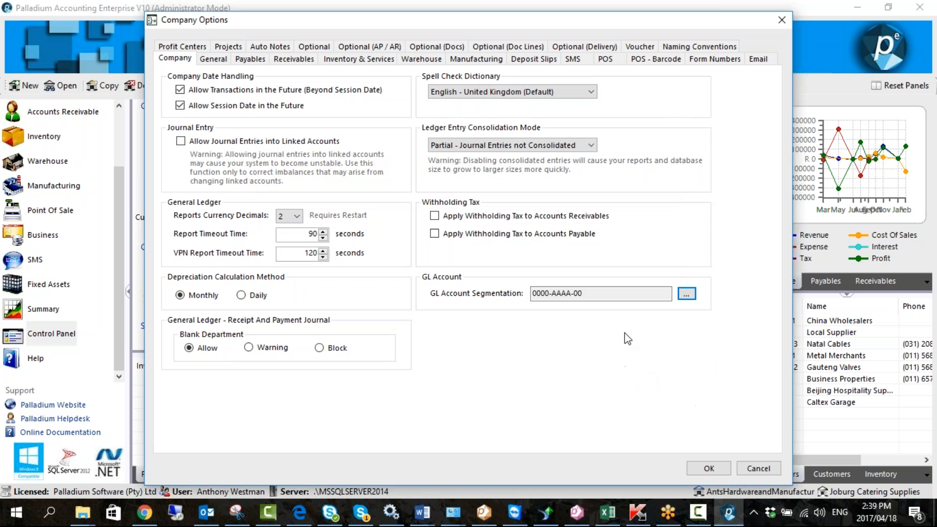
Review the Department segment in the GL account segmentation and its place in the account format, and cancel the company options.
left_click_drag(584, 296, 575, 295)
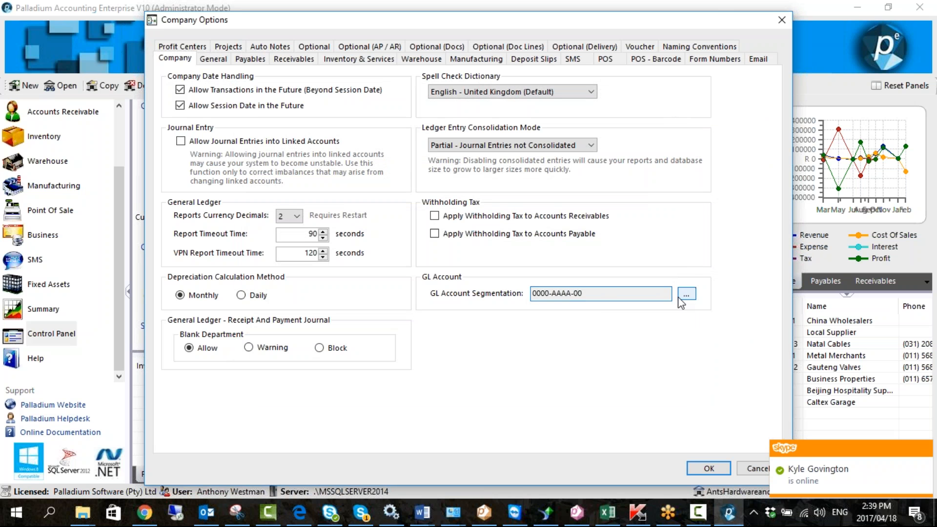
left_click(686, 294)
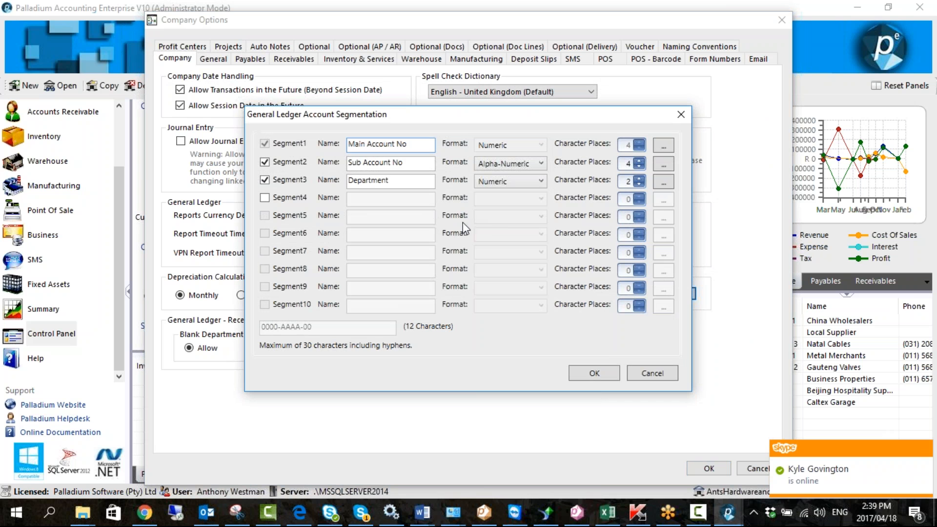
left_click_drag(417, 182, 349, 181)
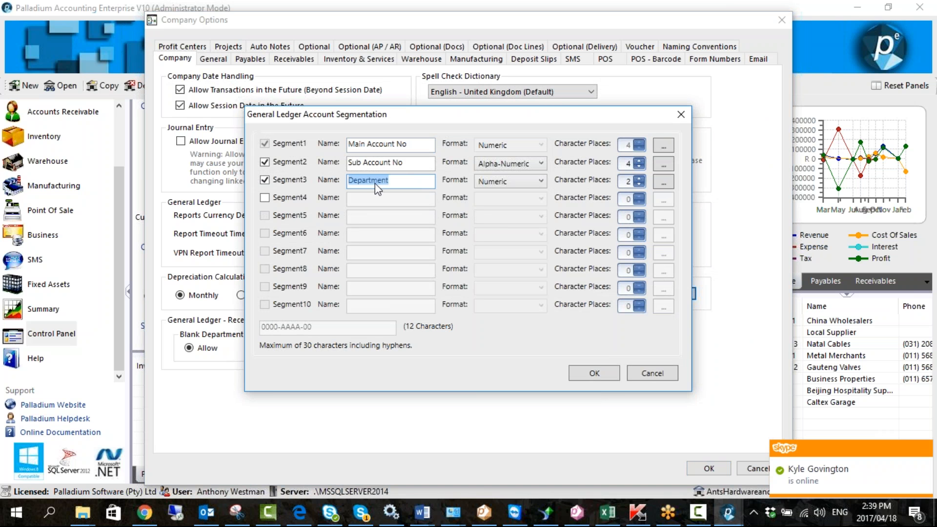
left_click(654, 371)
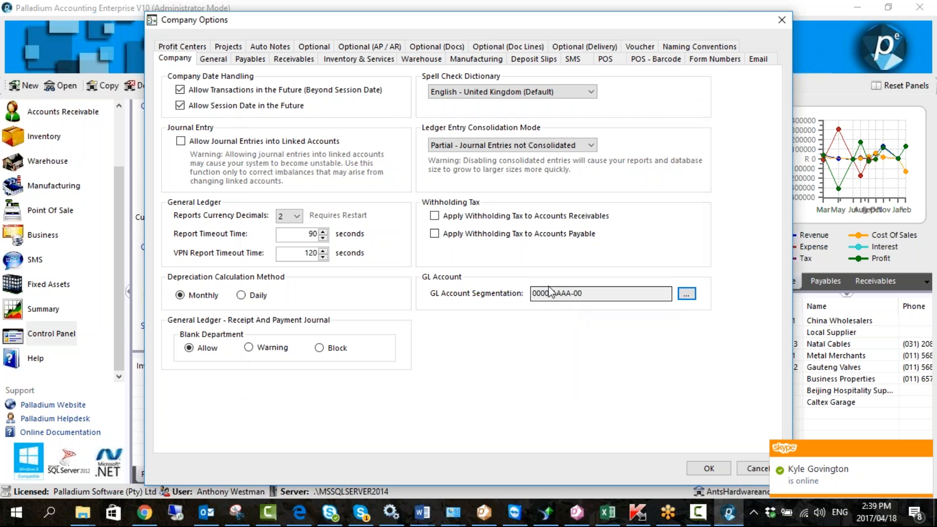
double_click(577, 293)
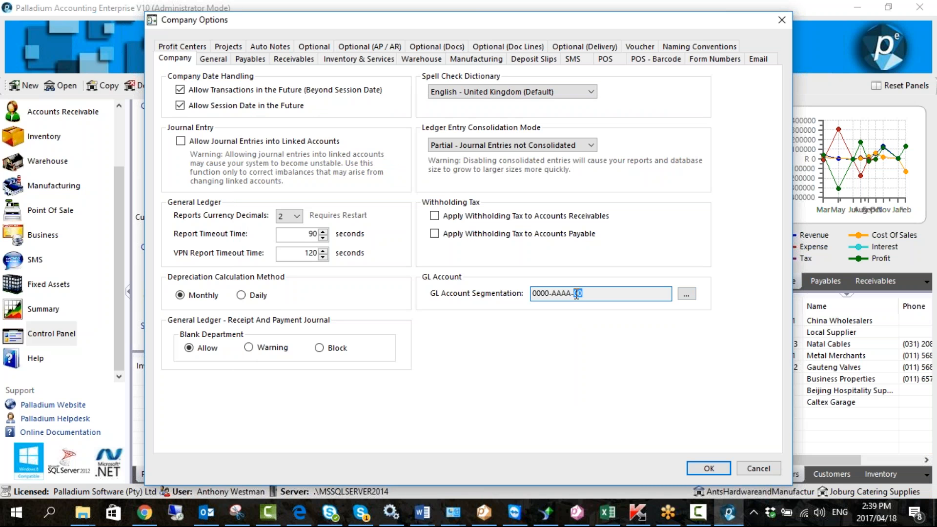
left_click(754, 469)
Open the General Ledger accounts list and compare the Marketing, Support and Sales accounts under Fixed Asset - Vehicle.
scroll(71, 161, "up", 1)
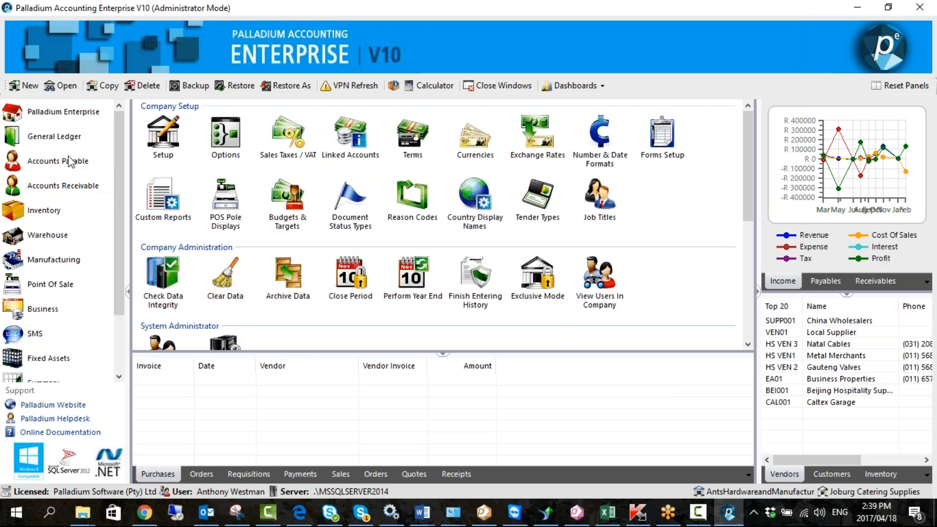
left_click(63, 137)
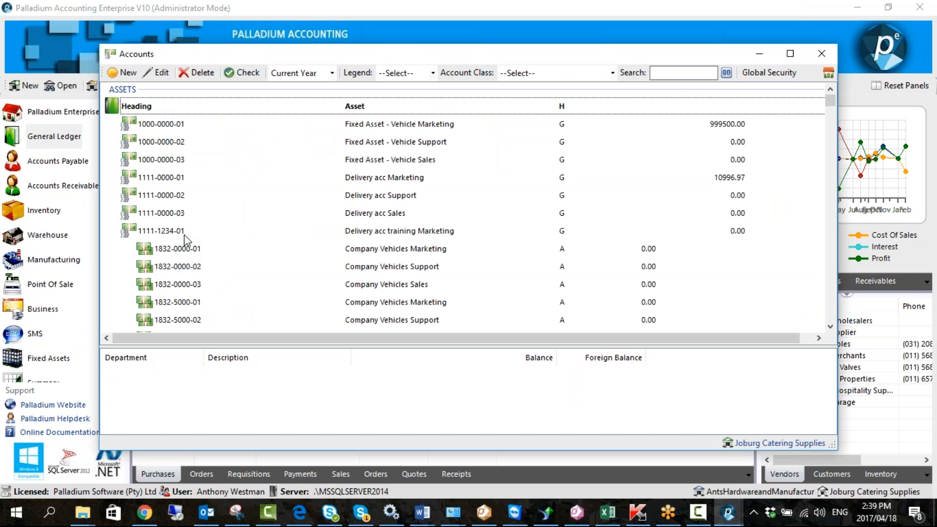
left_click(156, 124)
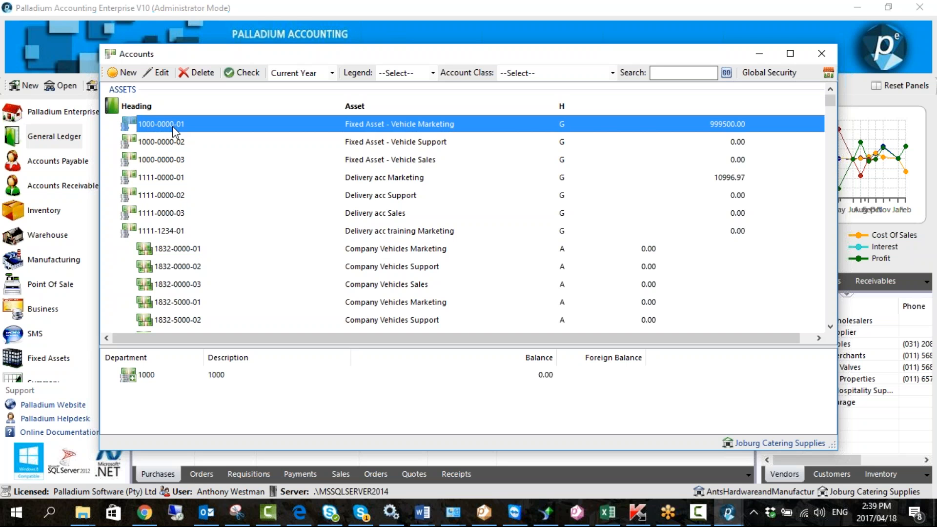
left_click(151, 145)
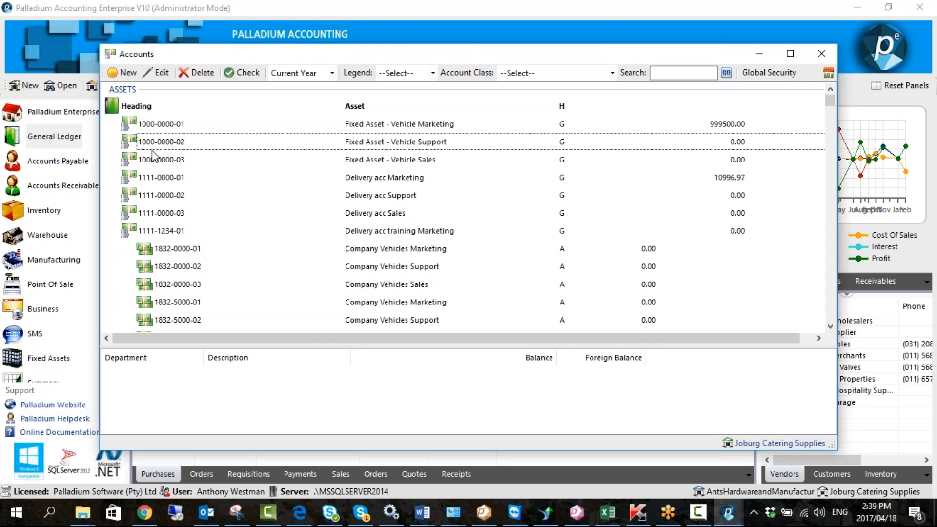
left_click(151, 126)
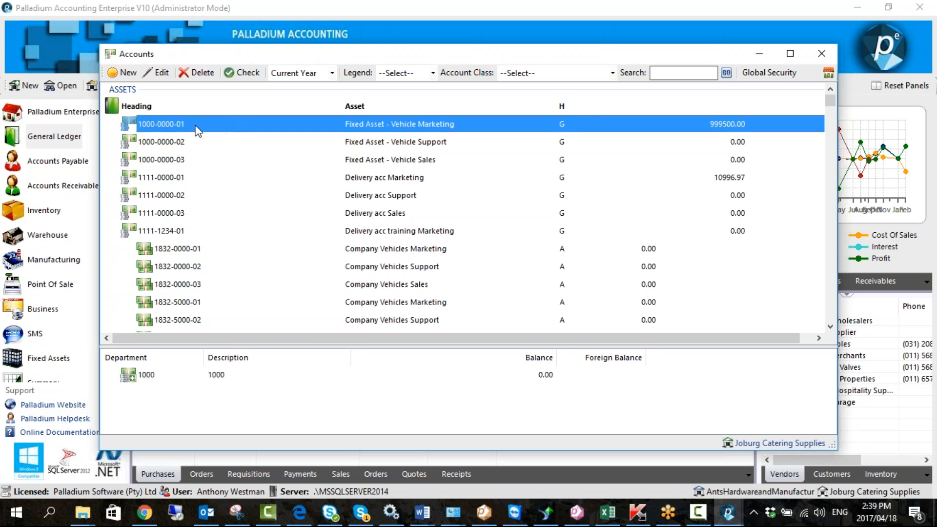
left_click(194, 142)
left_click(194, 160)
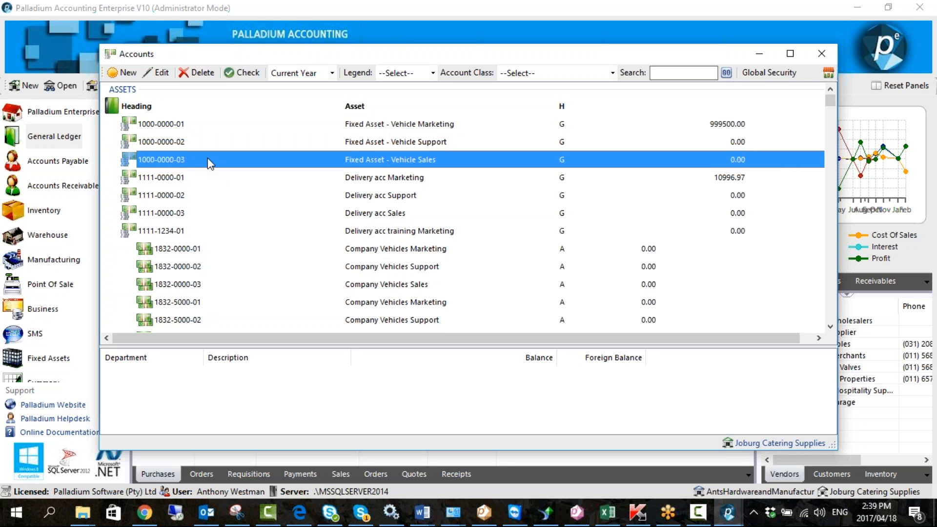
left_click(194, 143)
left_click(203, 131)
left_click(202, 143)
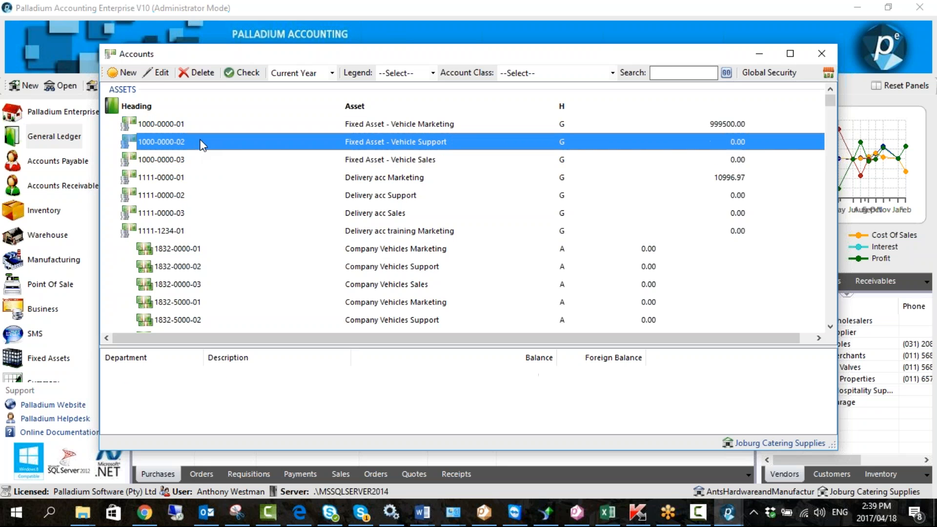
left_click(201, 128)
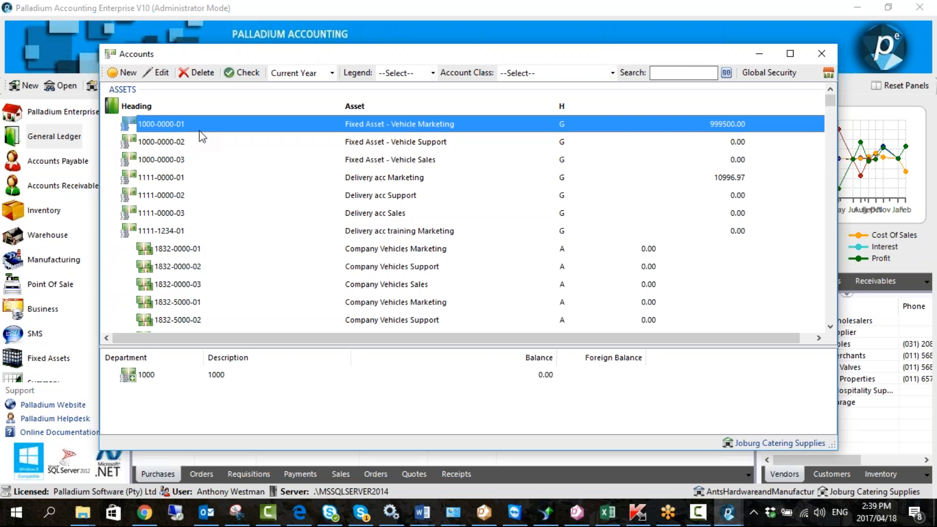
left_click(203, 138)
left_click(210, 123)
Examine the segmented accounts from Assets through to Operating Revenue, including the Sales Inventory A Support account.
scroll(219, 141, "down", 5)
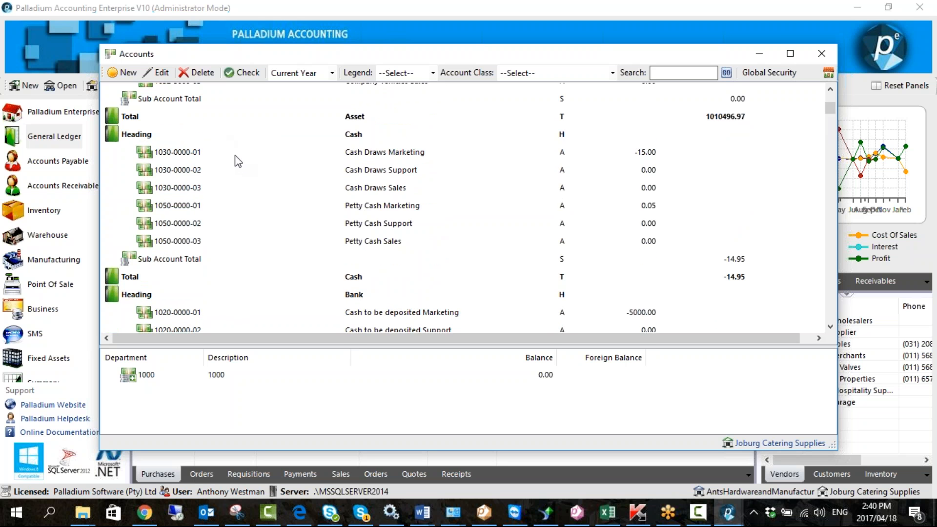
scroll(255, 176, "down", 9)
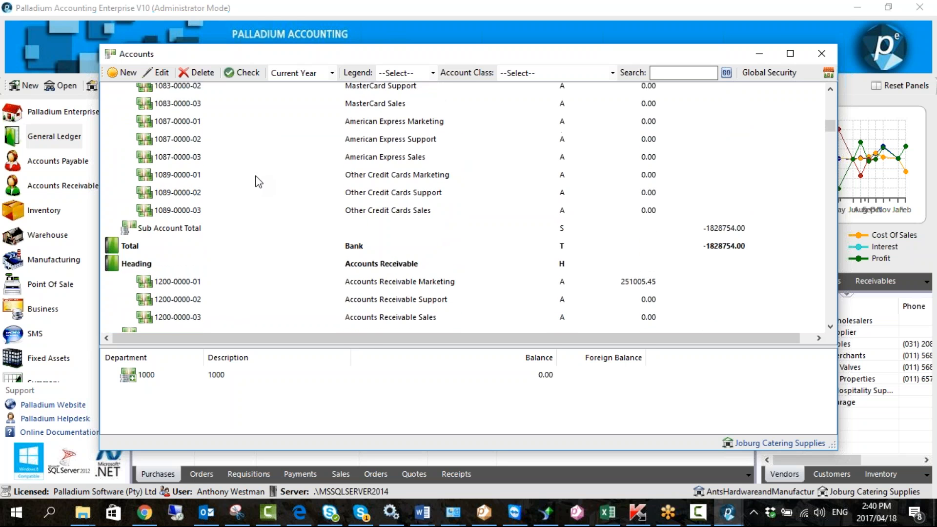
scroll(258, 182, "down", 10)
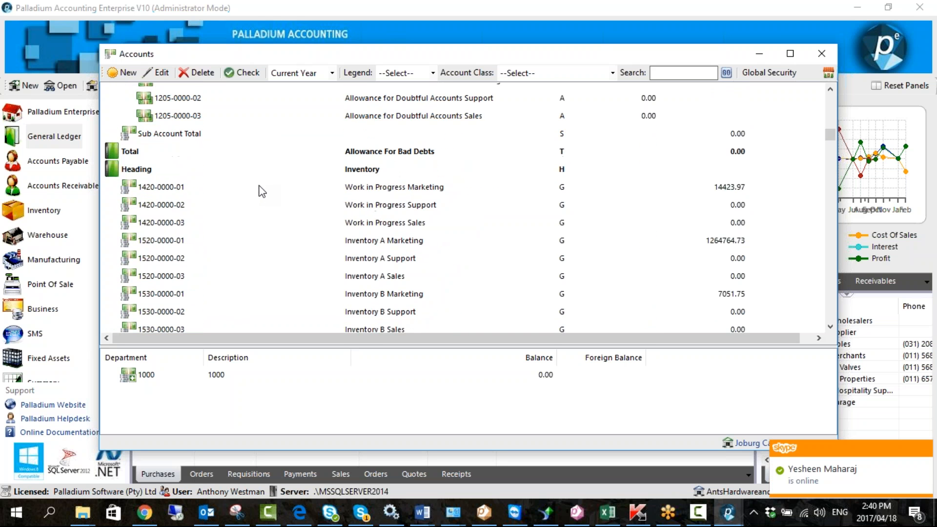
scroll(262, 191, "down", 12)
scroll(262, 190, "down", 15)
scroll(289, 207, "down", 15)
scroll(289, 208, "down", 15)
scroll(290, 208, "down", 15)
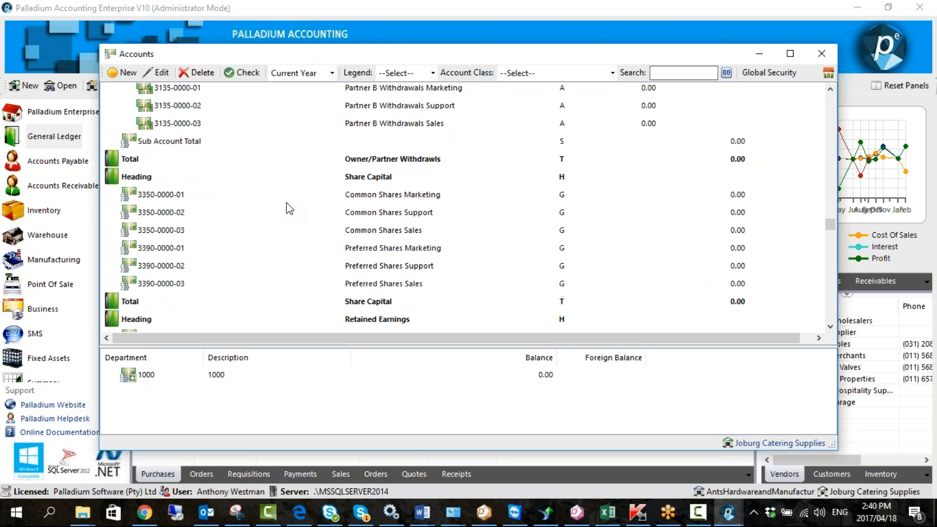
scroll(288, 207, "down", 7)
scroll(288, 208, "down", 3)
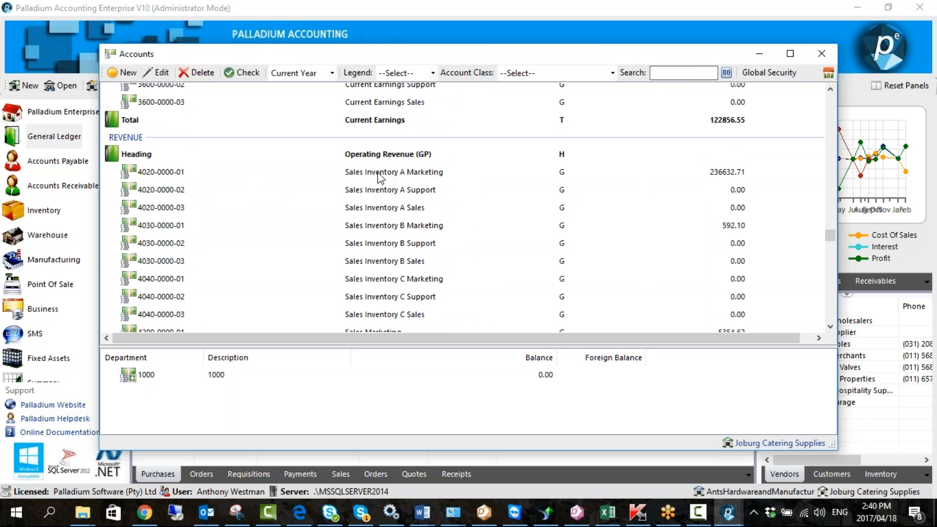
left_click(358, 194)
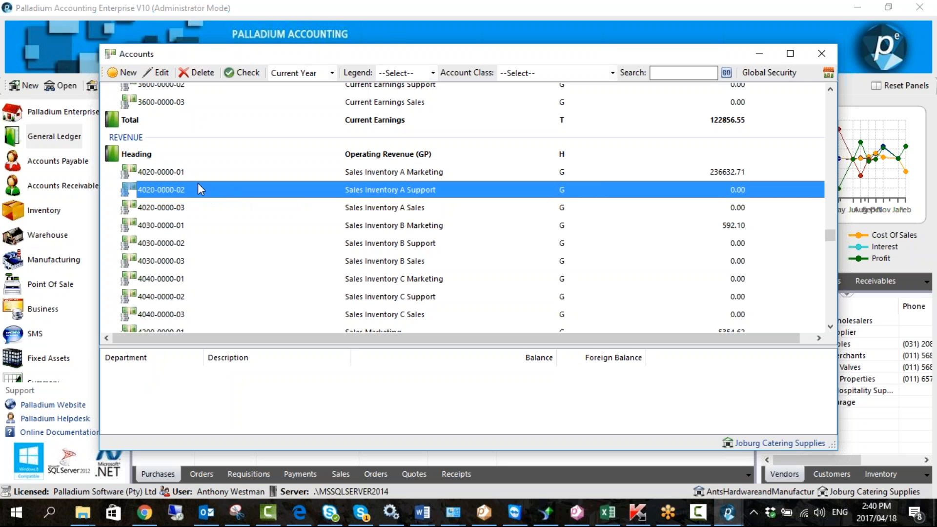
Build a new account number from 1020 Cash to be deposited, 1234 training and 02 Support, and cancel the new account.
left_click(129, 72)
left_click(448, 162)
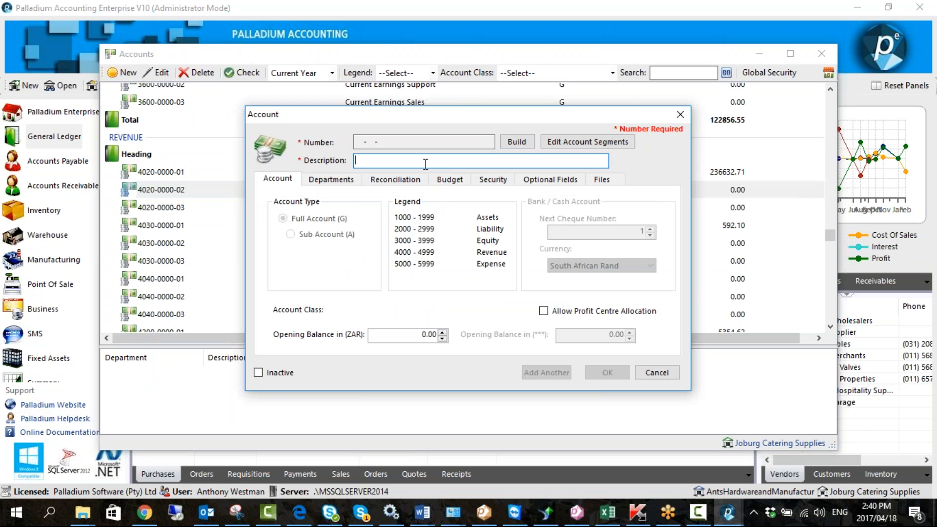
left_click_drag(415, 116, 428, 121)
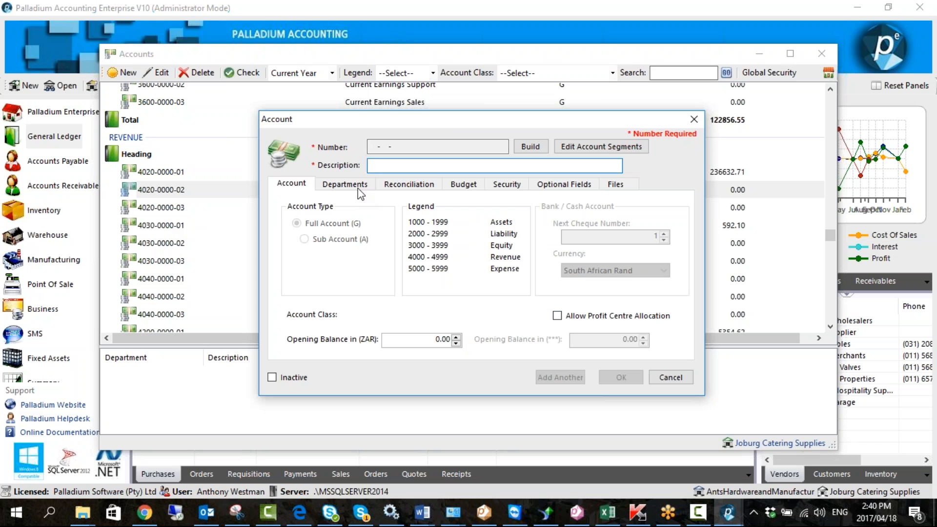
left_click(530, 147)
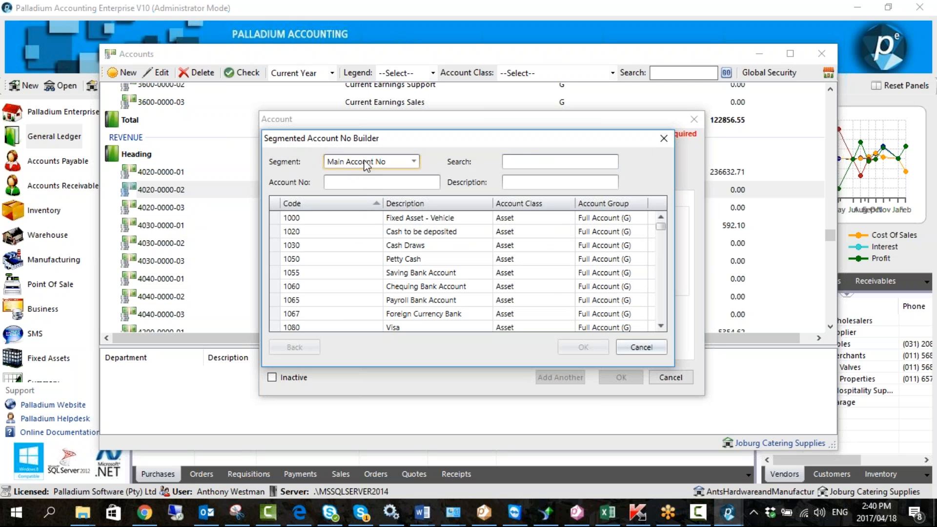
double_click(320, 232)
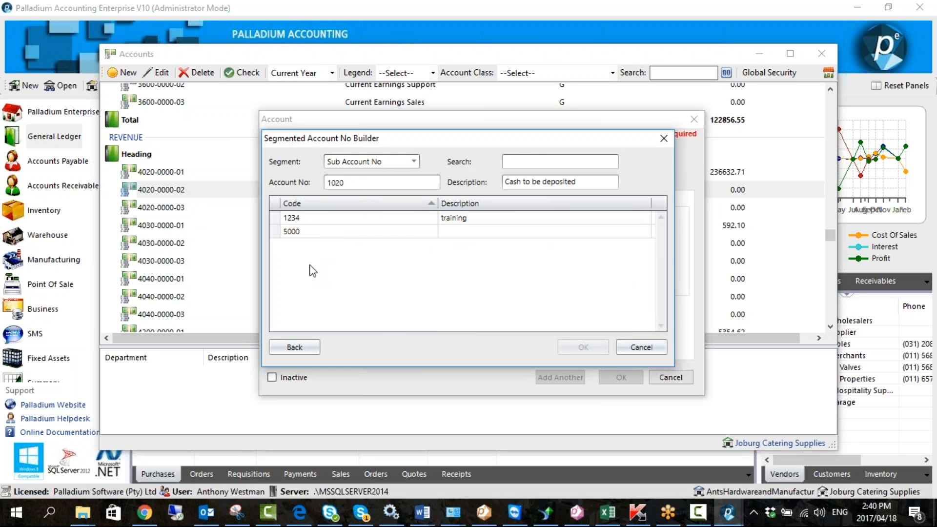
double_click(321, 217)
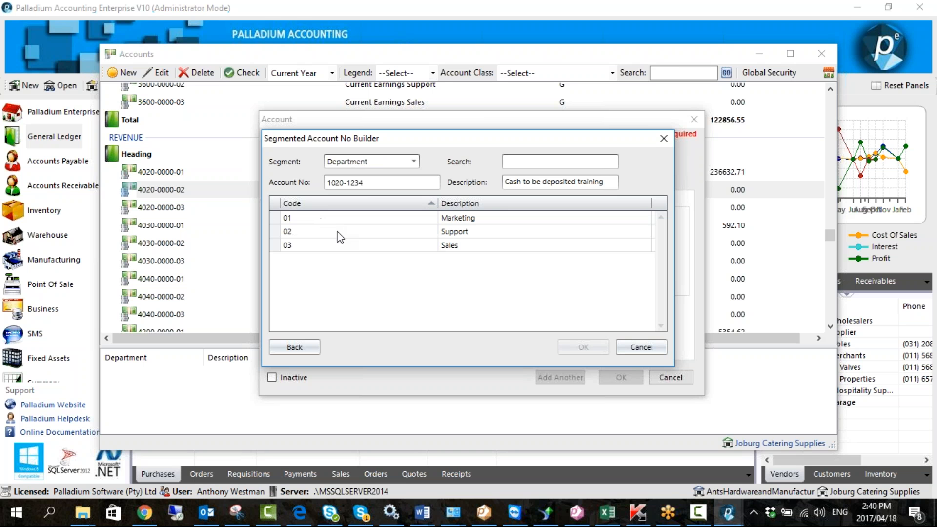
left_click(340, 237)
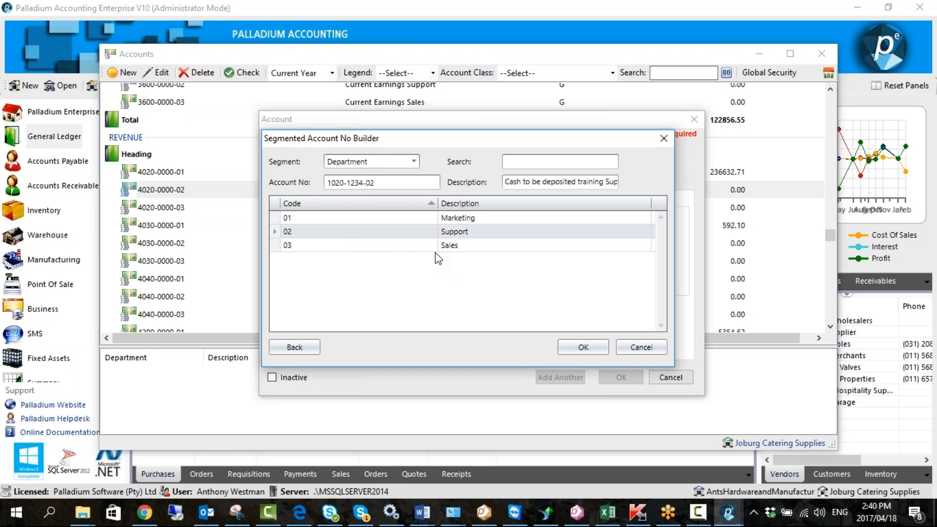
left_click(584, 347)
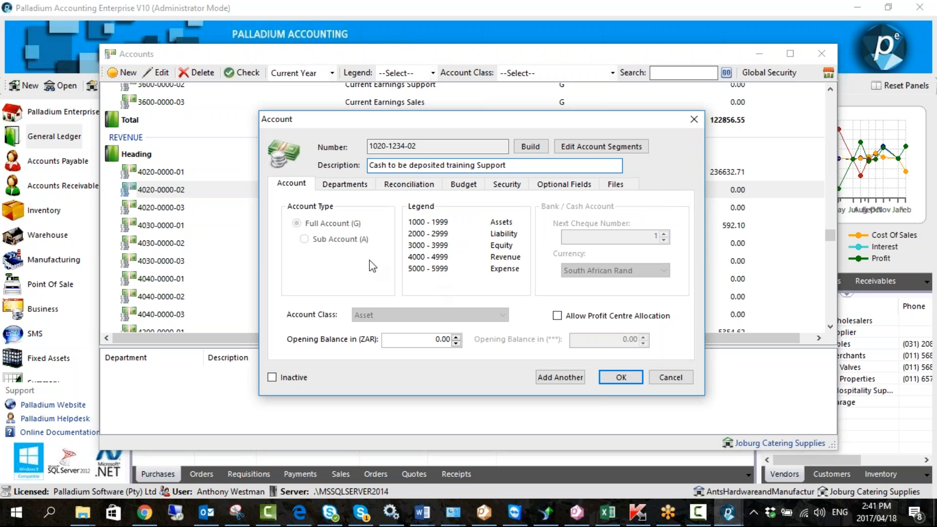
left_click_drag(432, 145, 357, 146)
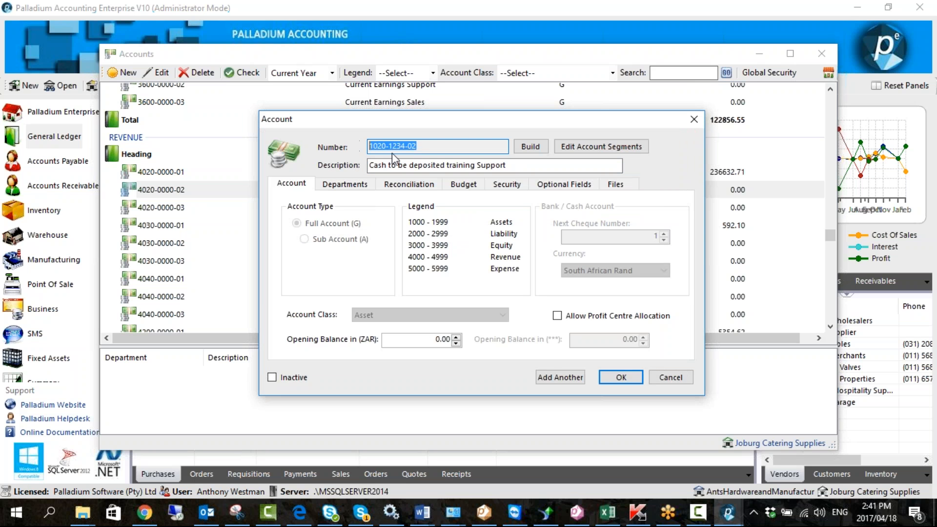
left_click(668, 384)
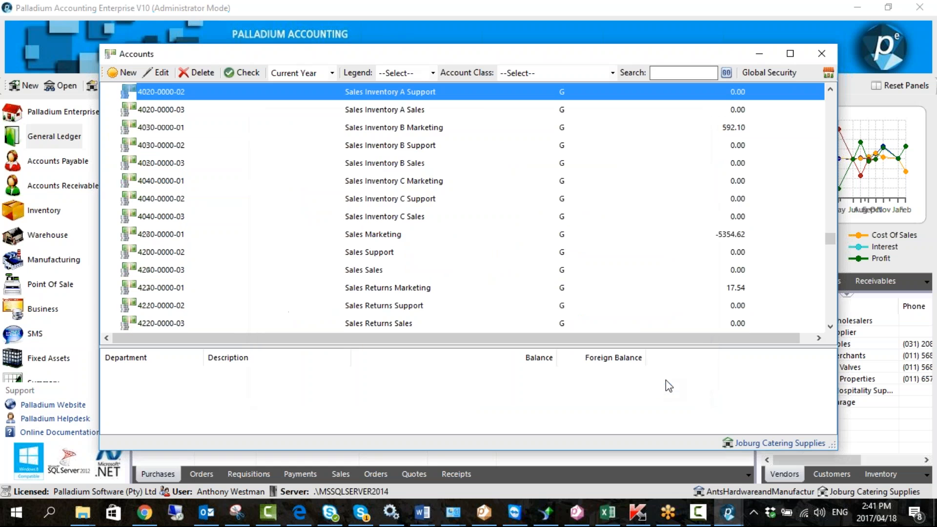
Start a new account and add main account segment 1010, Fixed Asset - Computers, with class Asset and group Full Account (G).
left_click(118, 75)
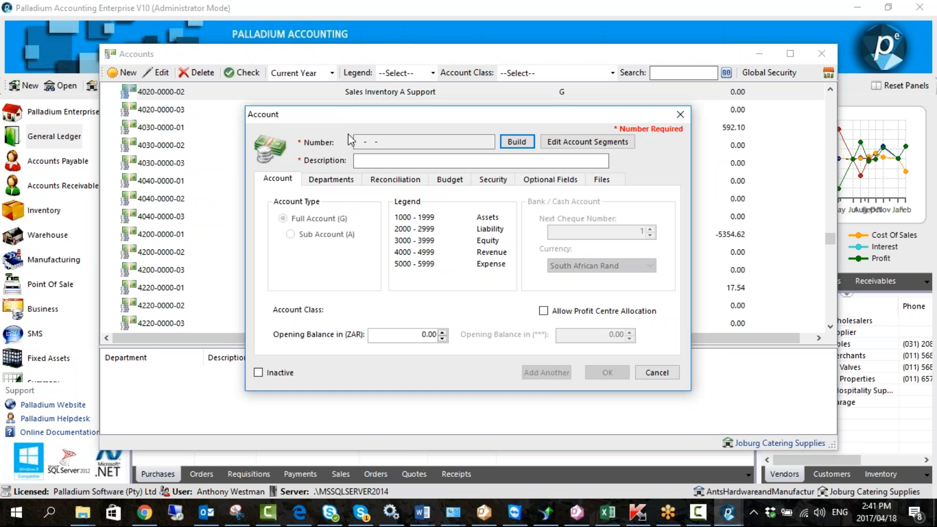
left_click(517, 142)
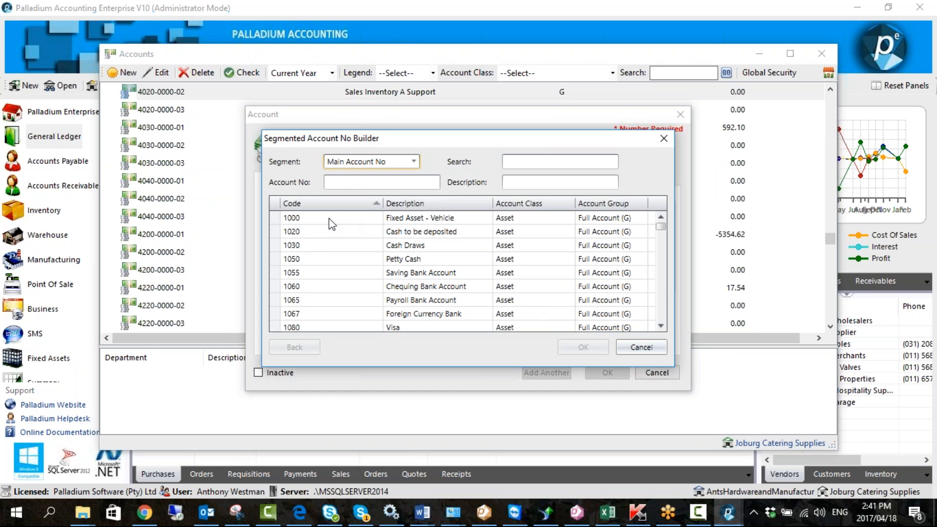
left_click(647, 348)
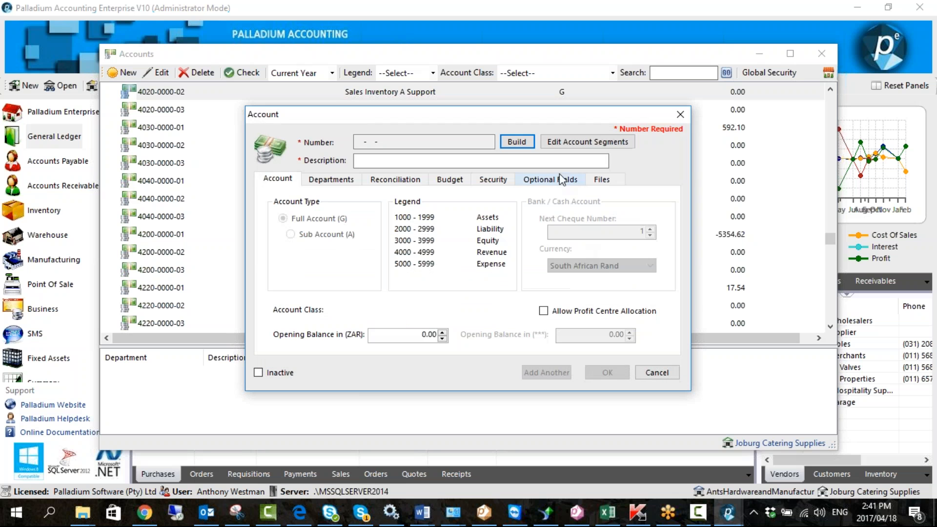
left_click(559, 142)
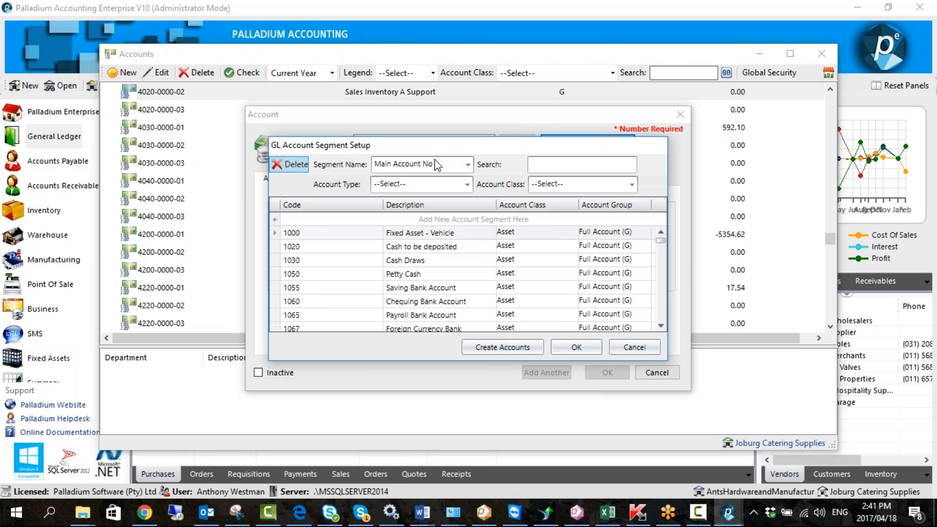
left_click(317, 219)
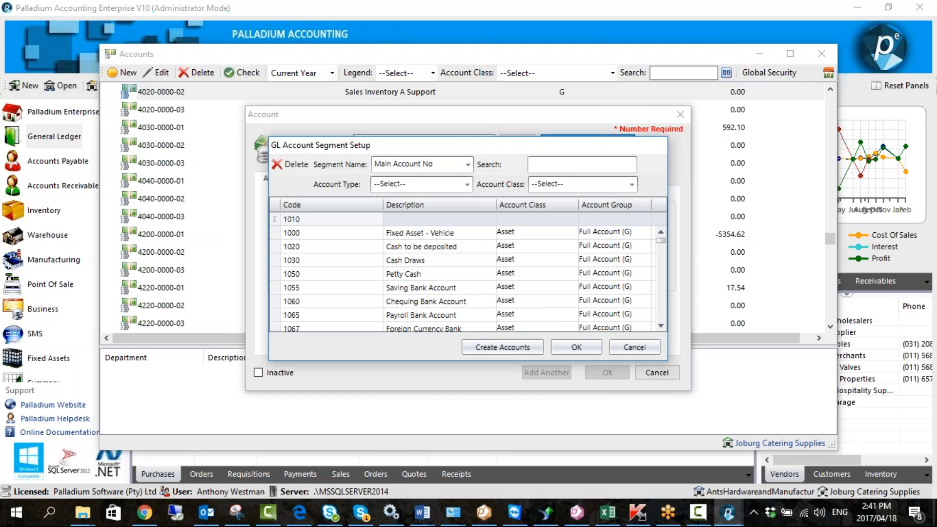
left_click(391, 221)
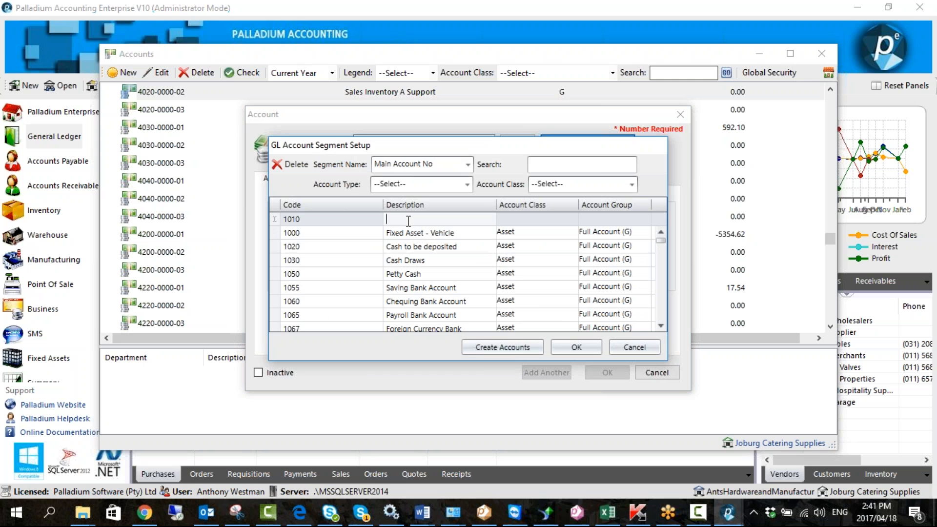
type("Fixed Asset - Computers")
left_click(568, 222)
left_click(595, 231)
left_click(593, 221)
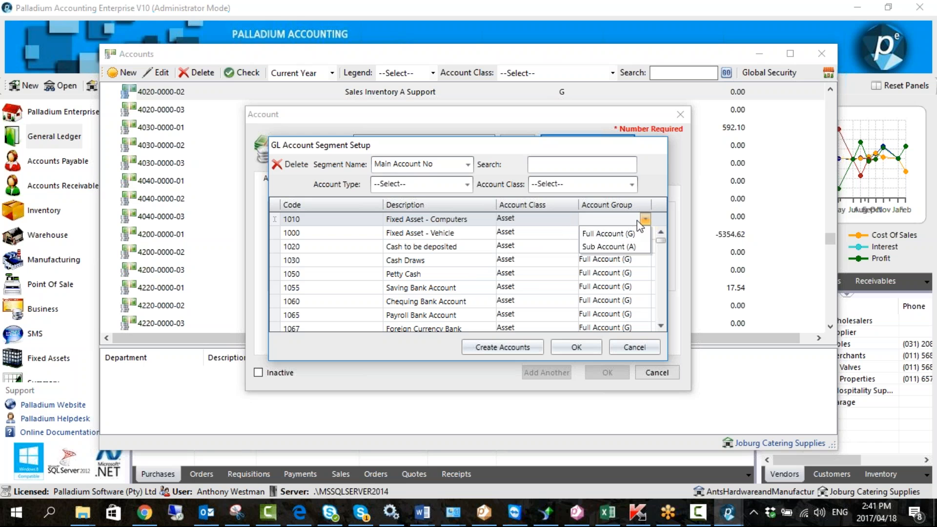
left_click(610, 233)
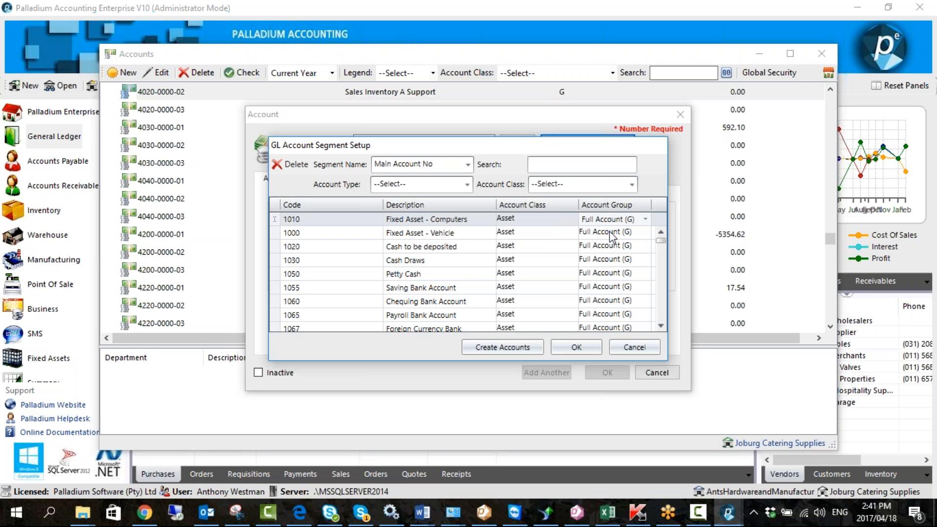
left_click(557, 346)
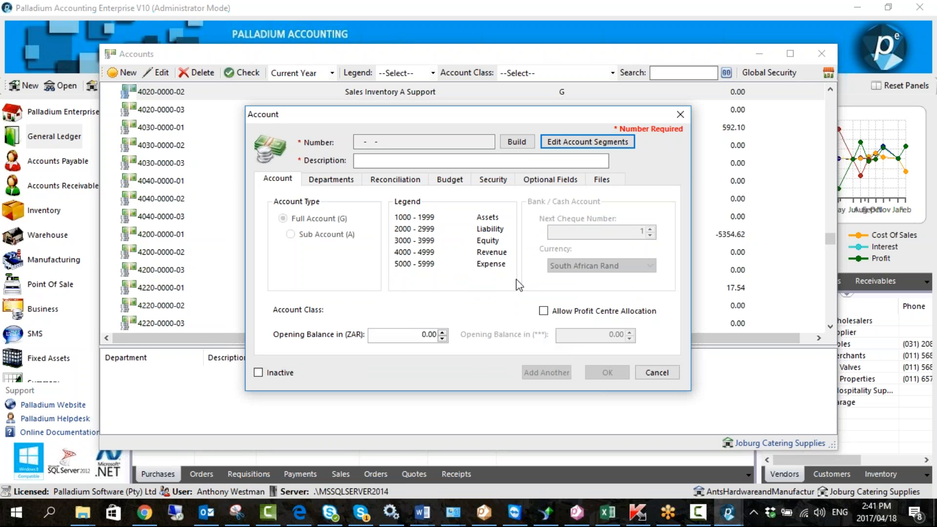
Build the new account's number from 1010 Fixed Asset - Computers, sub account 1234 training and department 01 Marketing.
left_click(514, 147)
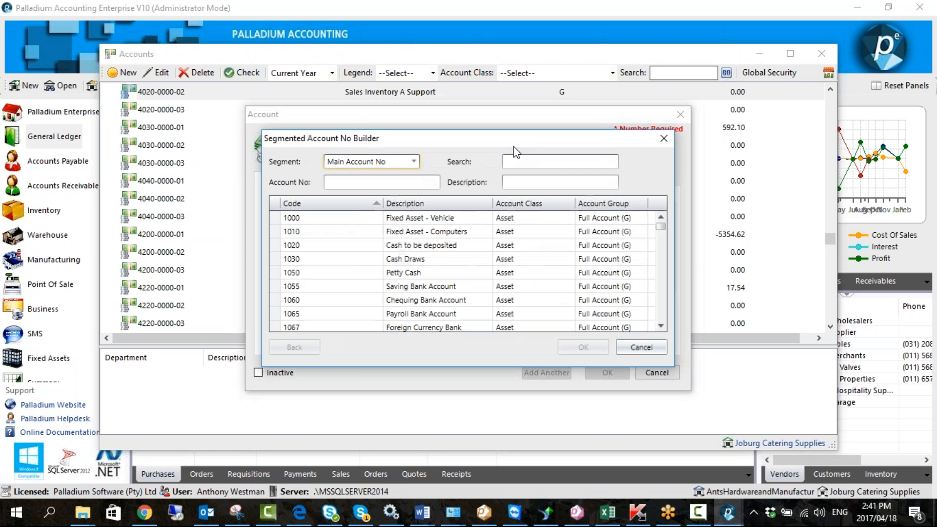
double_click(343, 233)
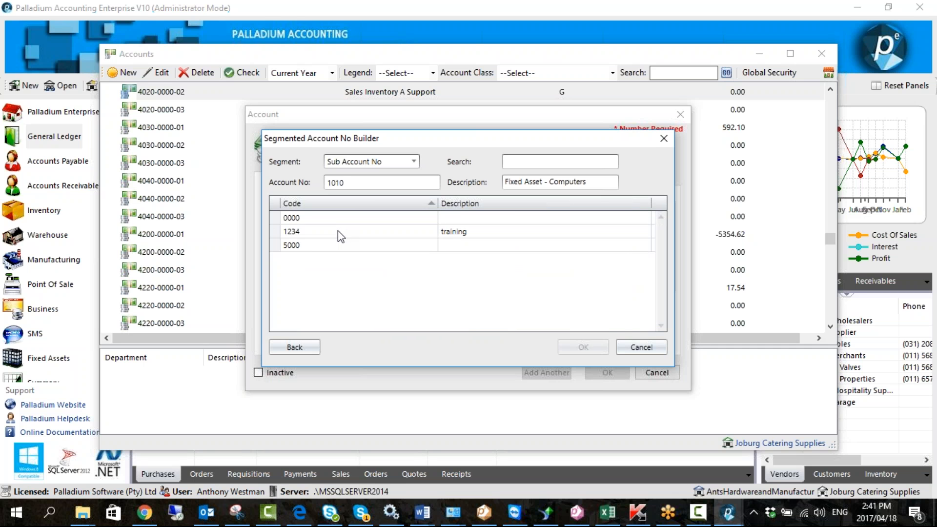
double_click(338, 231)
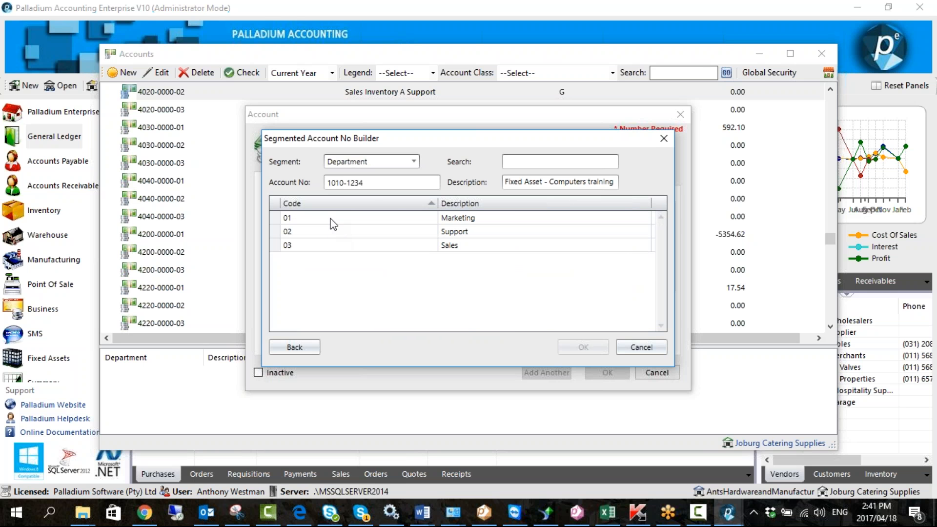
left_click(569, 346)
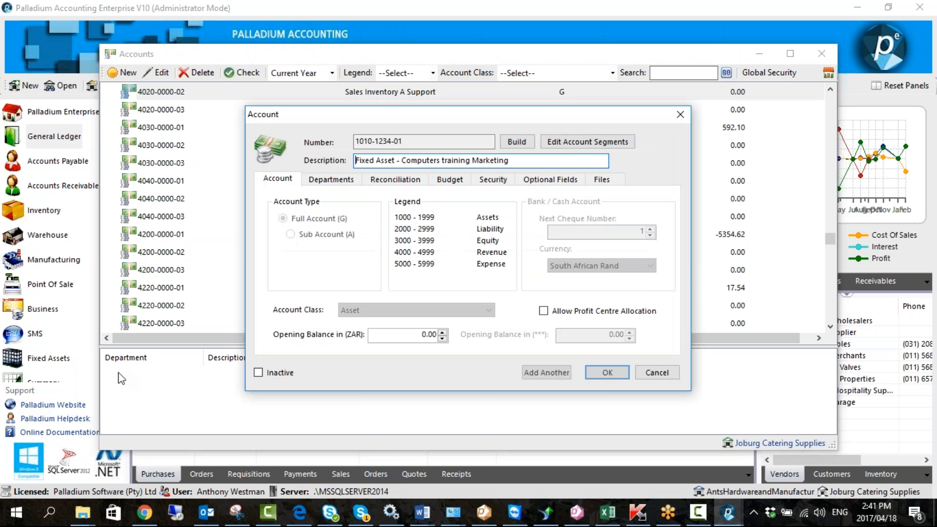
Add code 04, Human Resources, to the Department segment in the GL account segment setup.
left_click(587, 142)
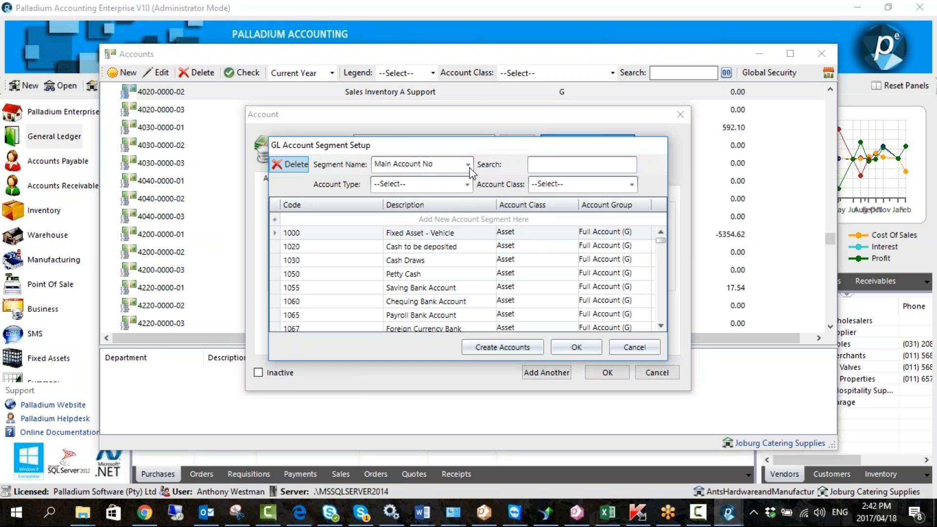
left_click(634, 347)
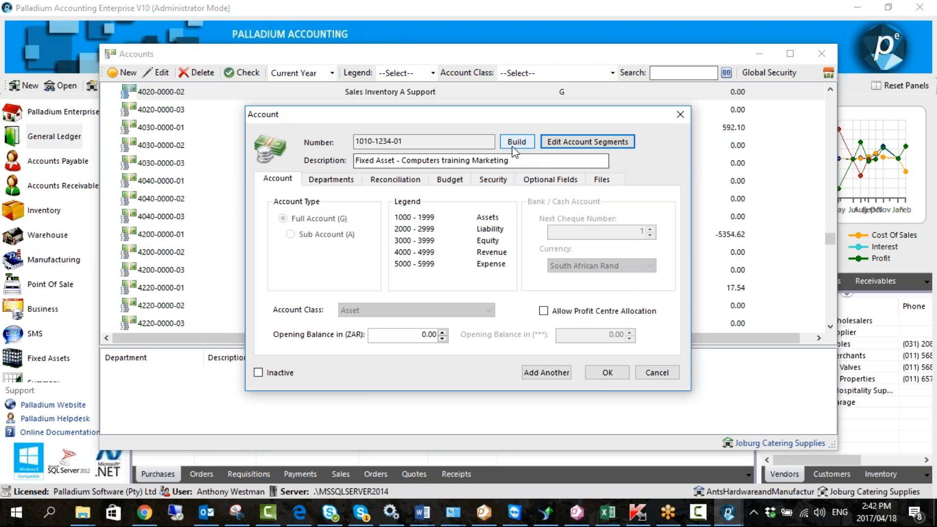
left_click(577, 144)
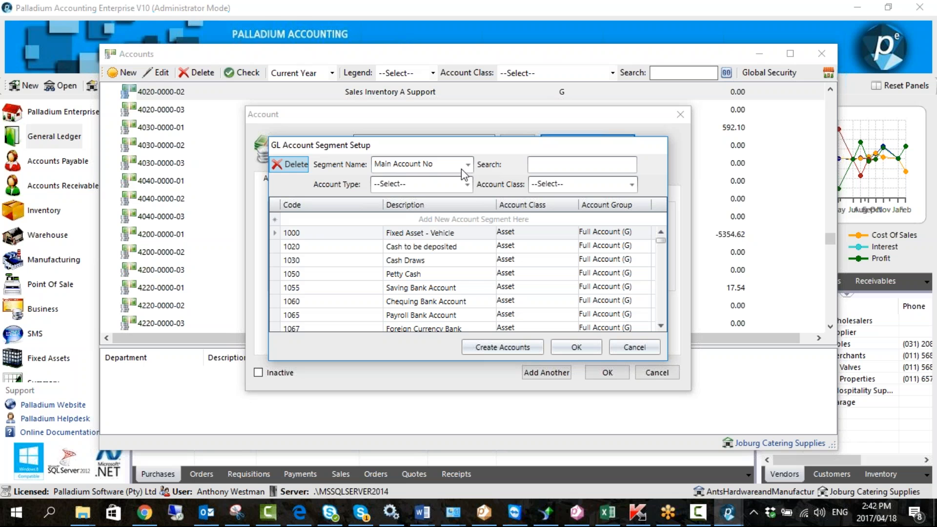
left_click(467, 164)
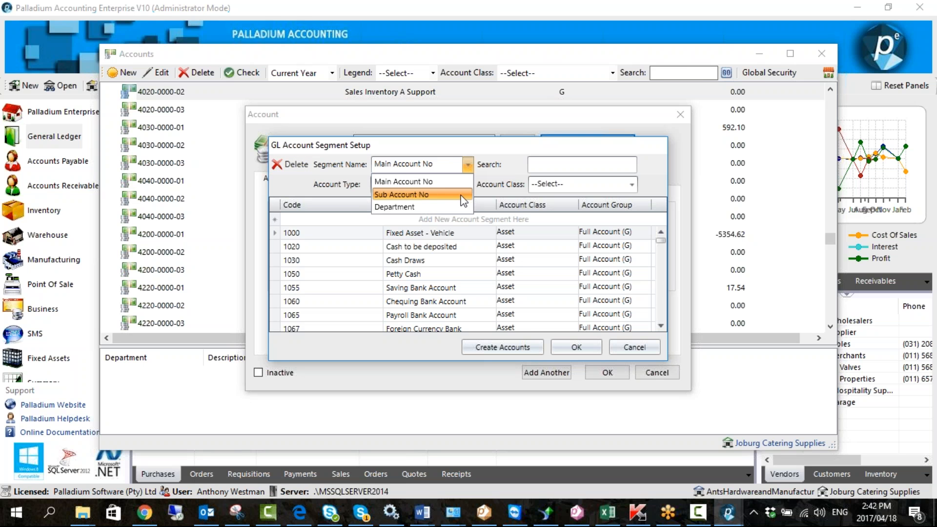
left_click(442, 204)
left_click(381, 201)
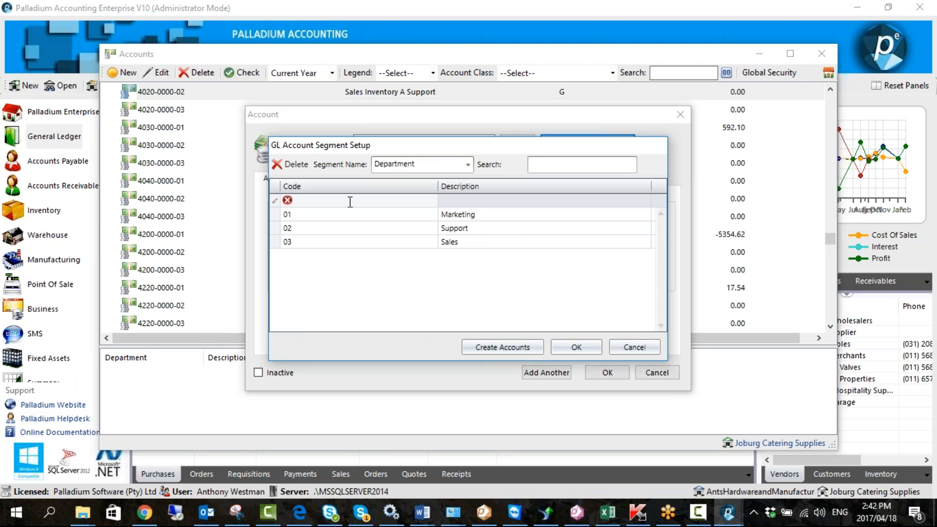
type("04")
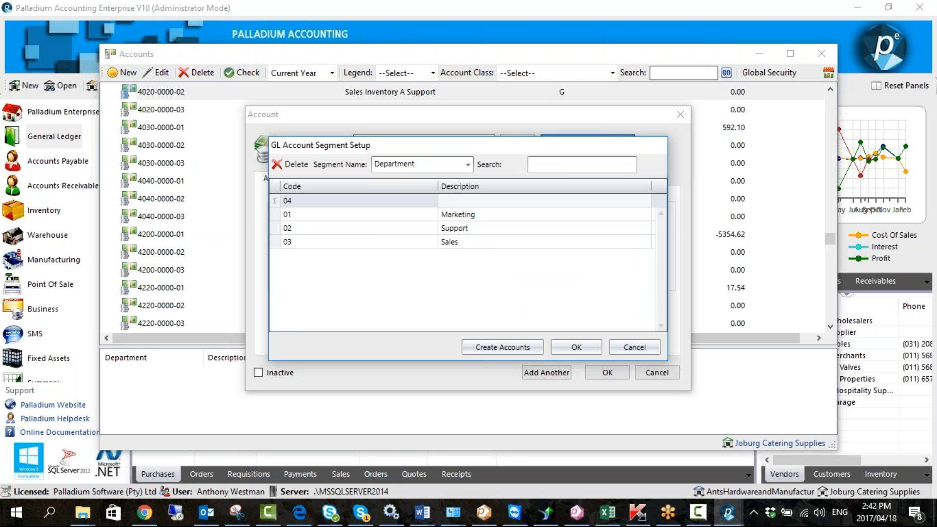
type("Human Resources")
left_click(572, 348)
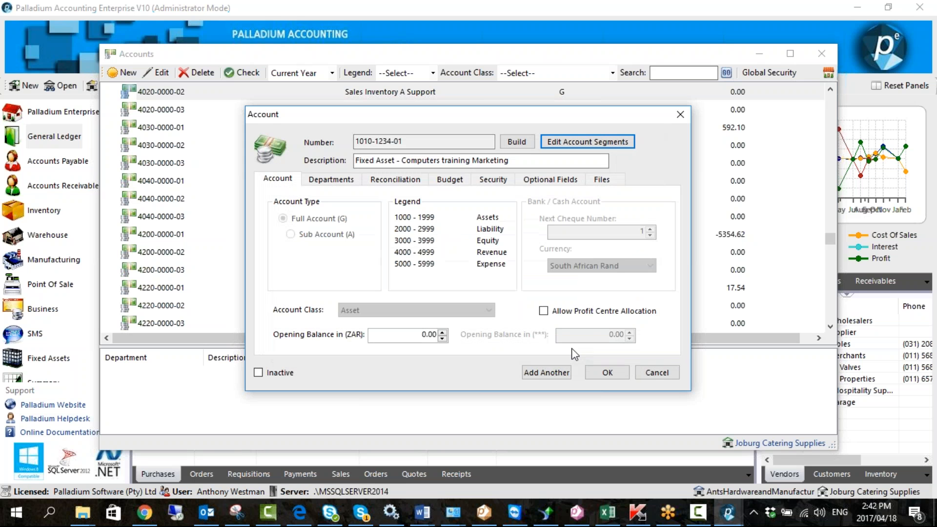
Rebuild the new account's number from 1000 Fixed Asset - Vehicle, sub account 0000 and department 04 Human Resources.
left_click_drag(510, 161, 344, 163)
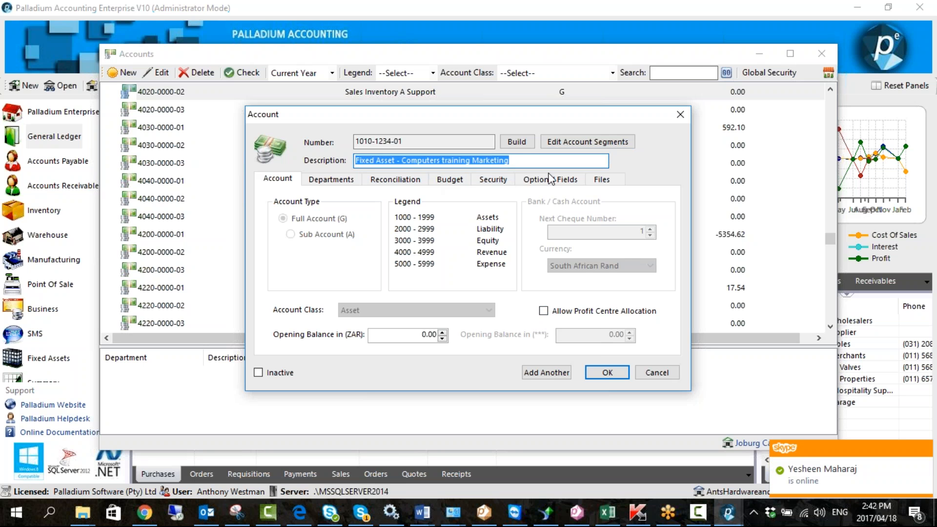
left_click(520, 161)
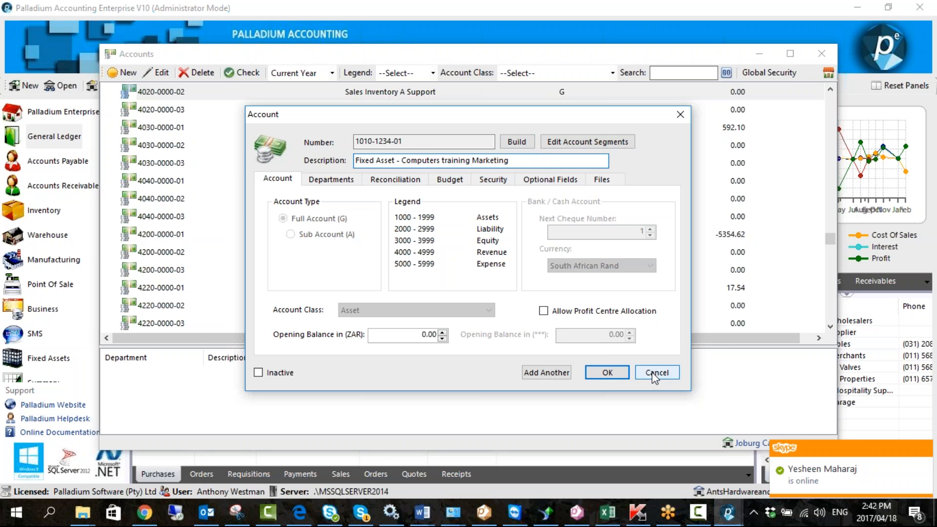
left_click(518, 143)
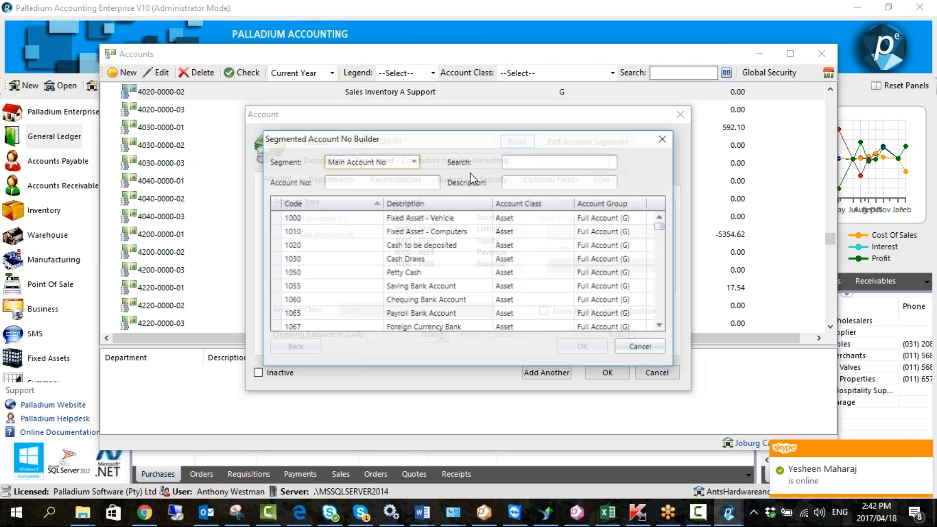
double_click(338, 223)
double_click(338, 223)
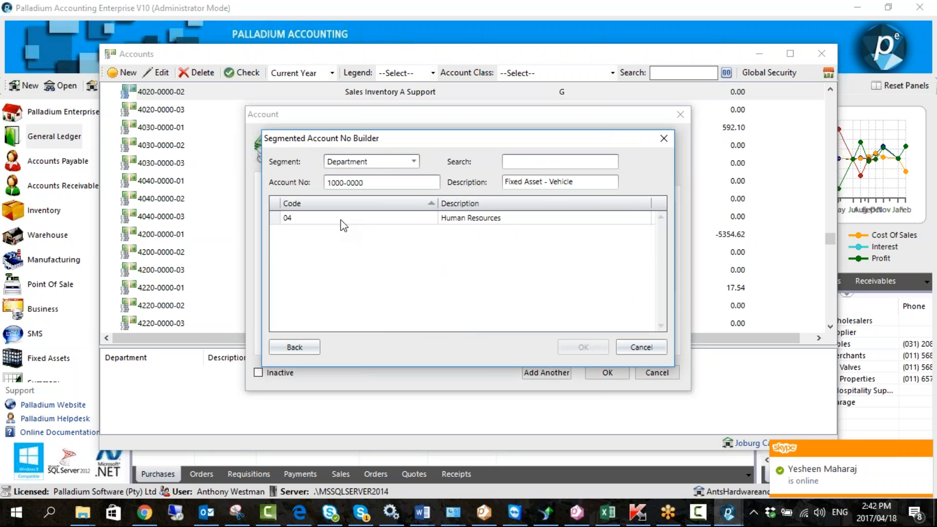
double_click(447, 221)
left_click(578, 348)
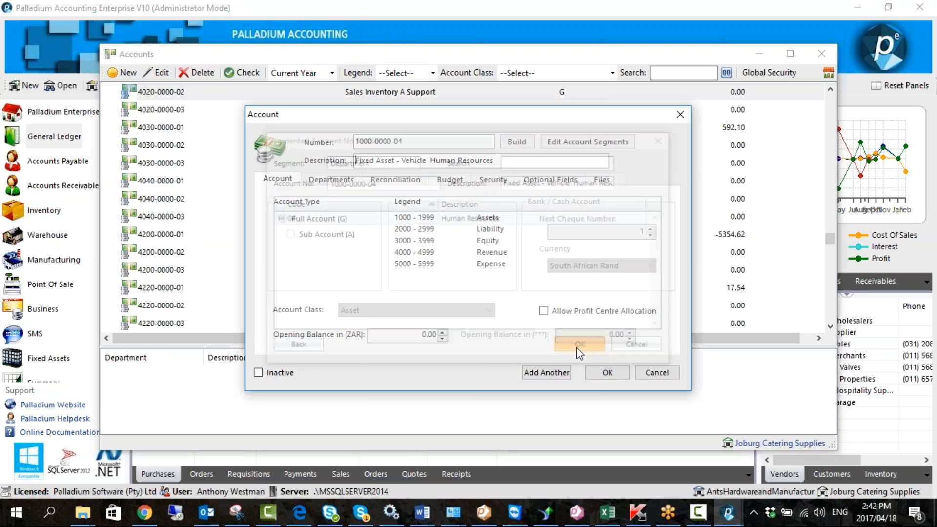
left_click_drag(430, 161, 495, 161)
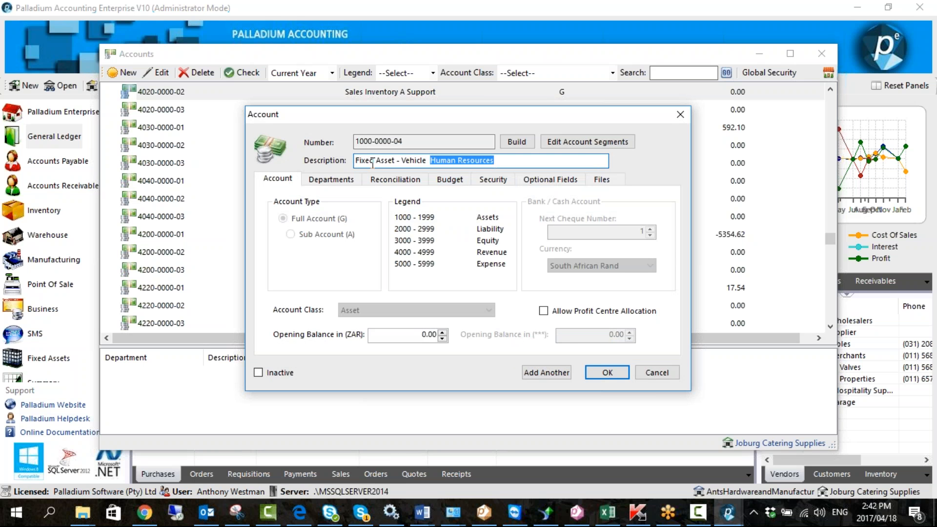
Change the new account's description to Fixed Asset - HR PC's, set its ZAR opening balance to 1500 and save the account.
left_click_drag(372, 141, 343, 140)
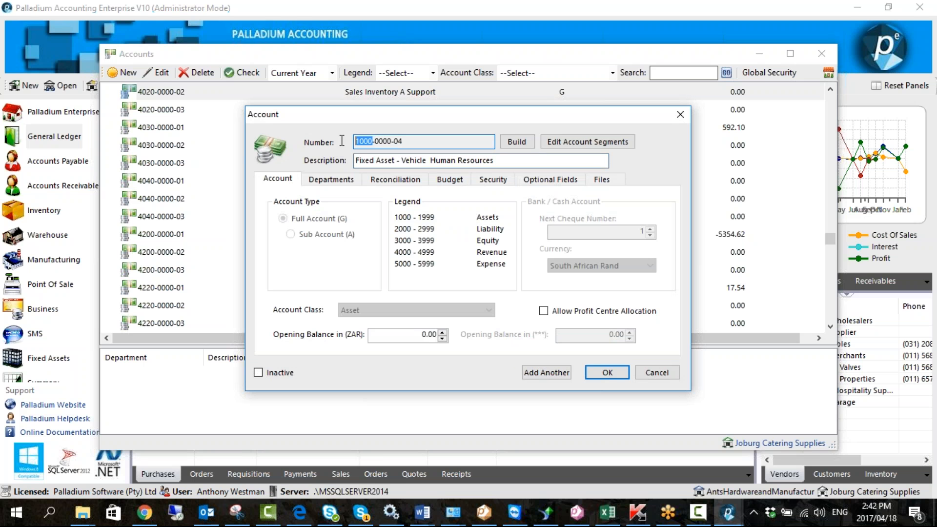
left_click_drag(395, 161, 375, 141)
left_click_drag(427, 161, 407, 145)
left_click_drag(493, 162, 429, 161)
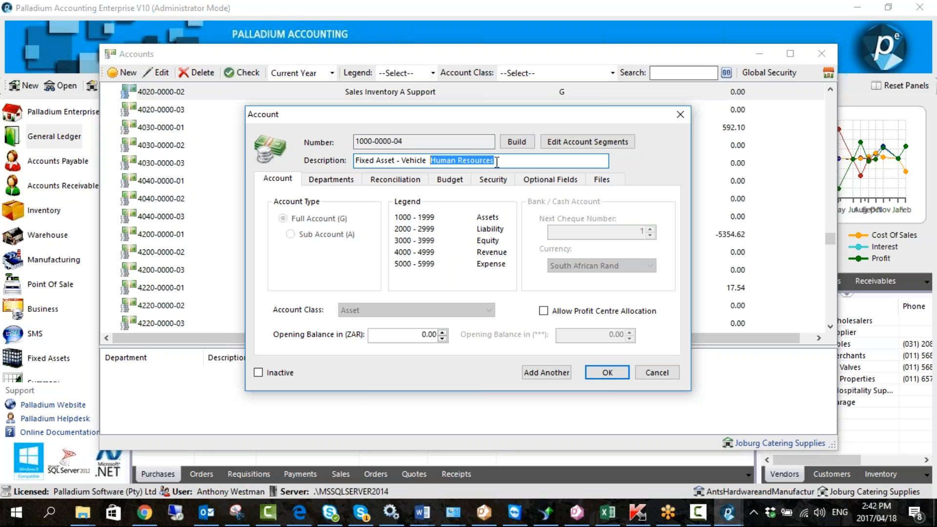
left_click_drag(493, 160, 342, 166)
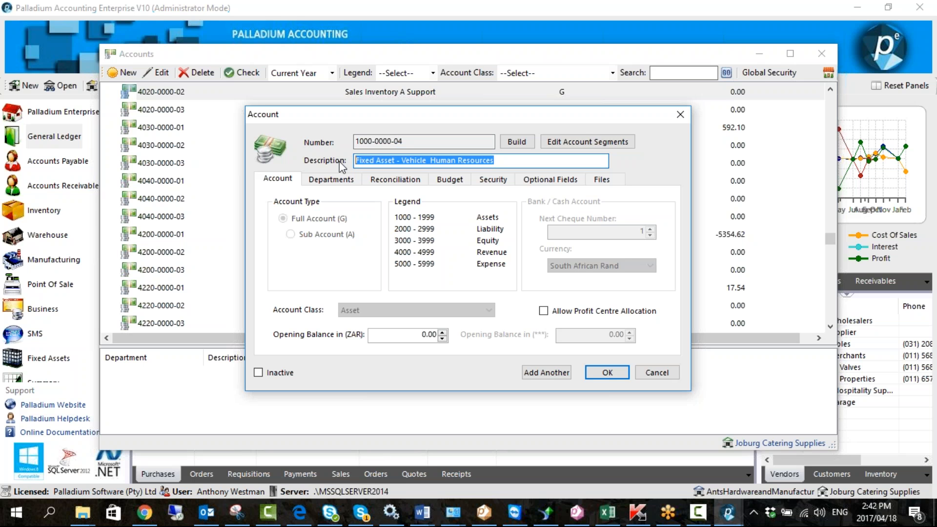
type("Fixed Asset - HR PC's")
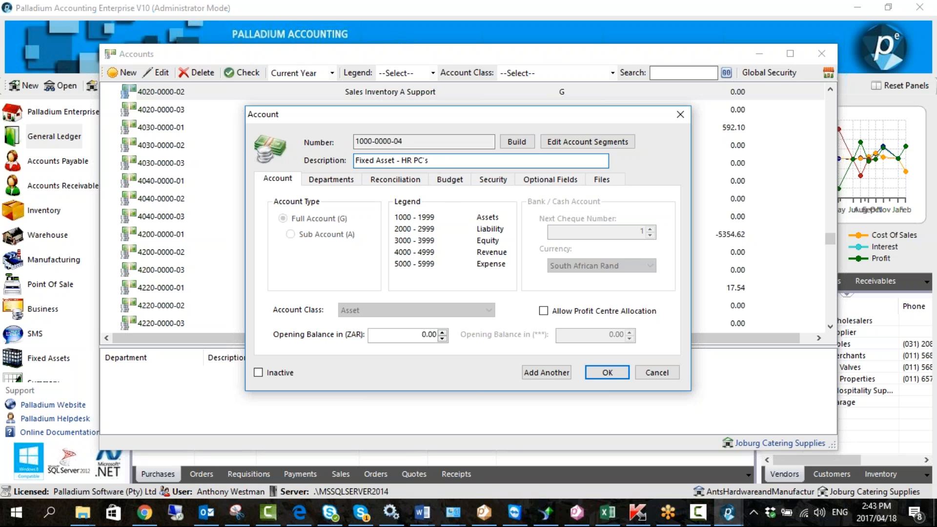
left_click(416, 337)
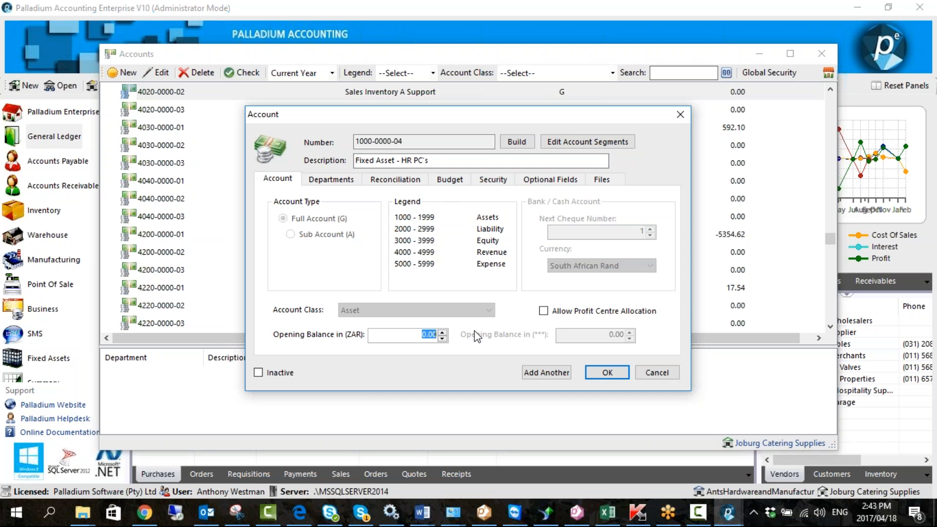
type("1500")
left_click(606, 372)
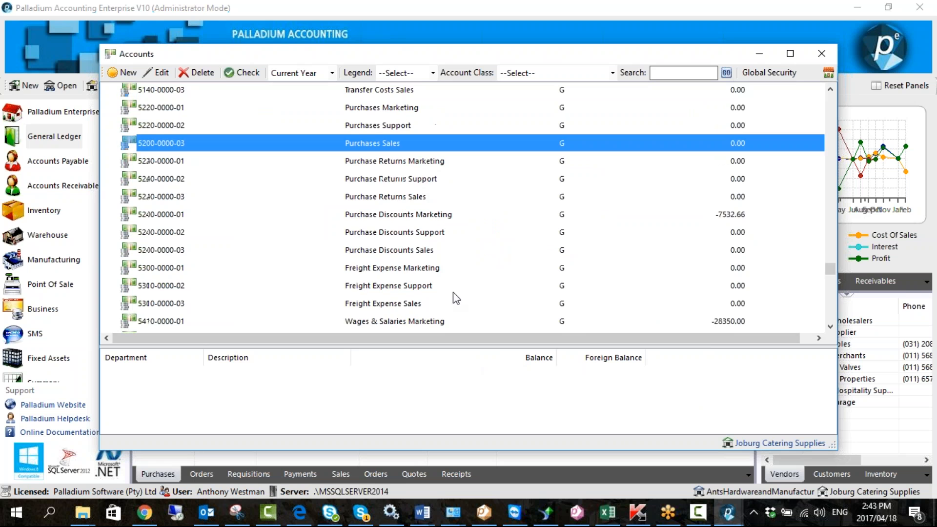
Search the accounts list for "hr" to check the new account, and close the list.
left_click(668, 73)
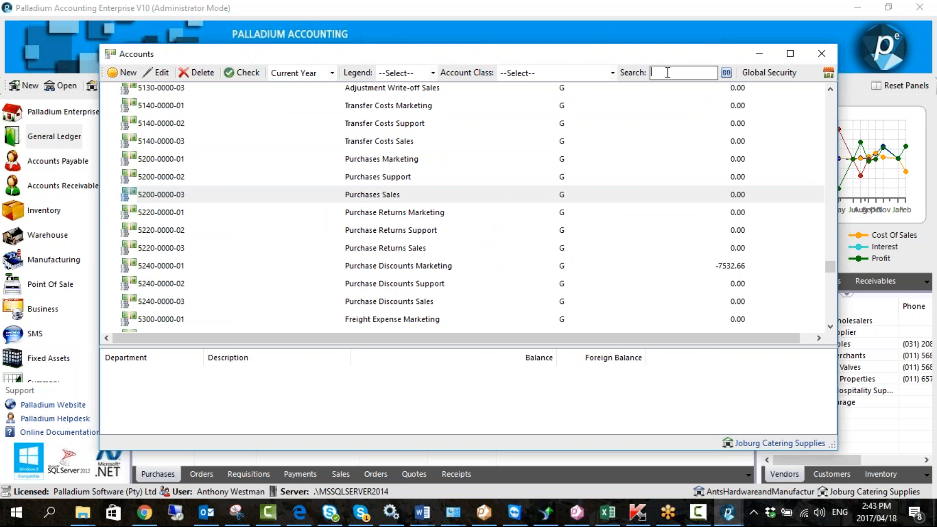
type("hr")
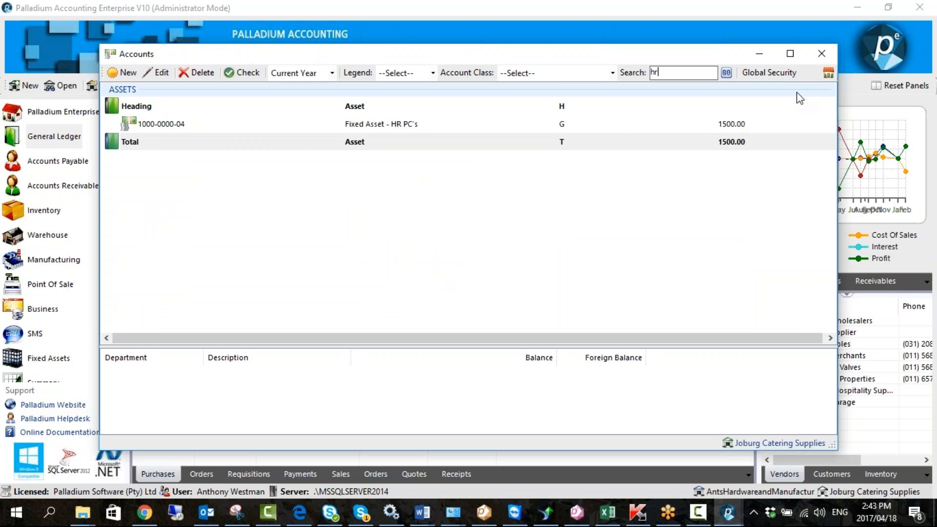
left_click(822, 54)
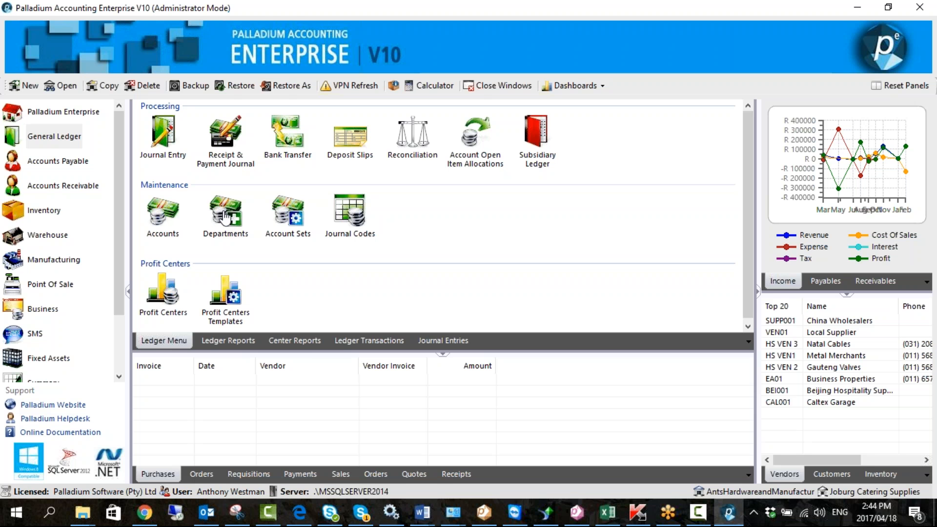
Reopen the full accounts list to review the segmented account numbers and descriptions, and close it.
left_click(163, 221)
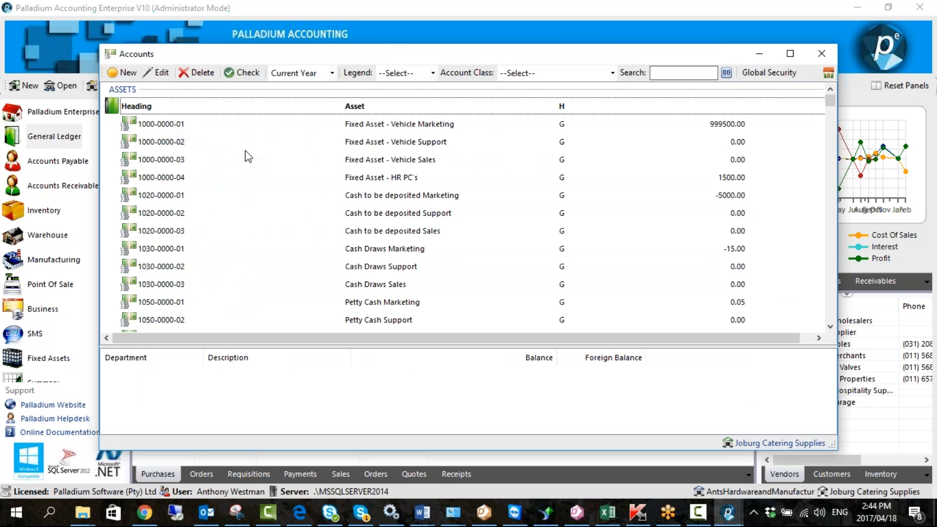
left_click(821, 61)
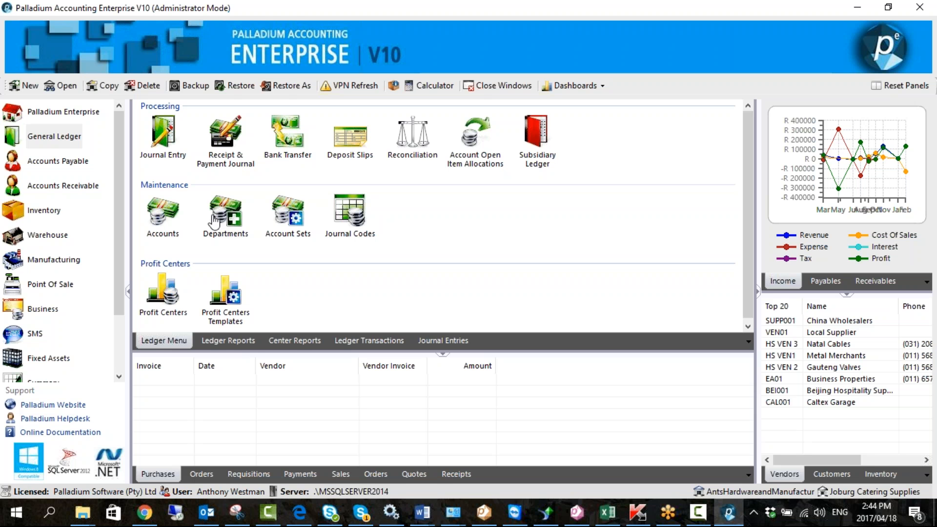
double_click(172, 218)
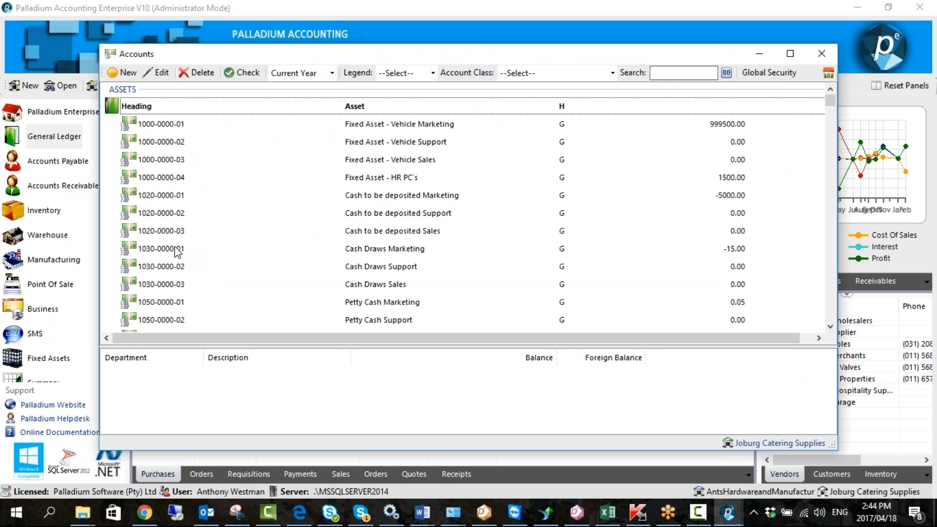
left_click(825, 54)
Open the General Ledger departments and change the description of department 1000 to JHB.
double_click(226, 215)
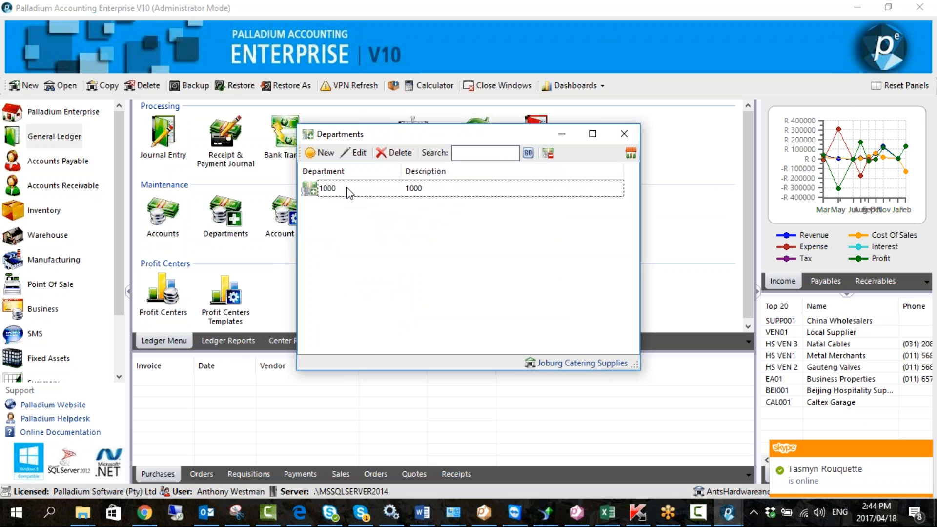
left_click(324, 153)
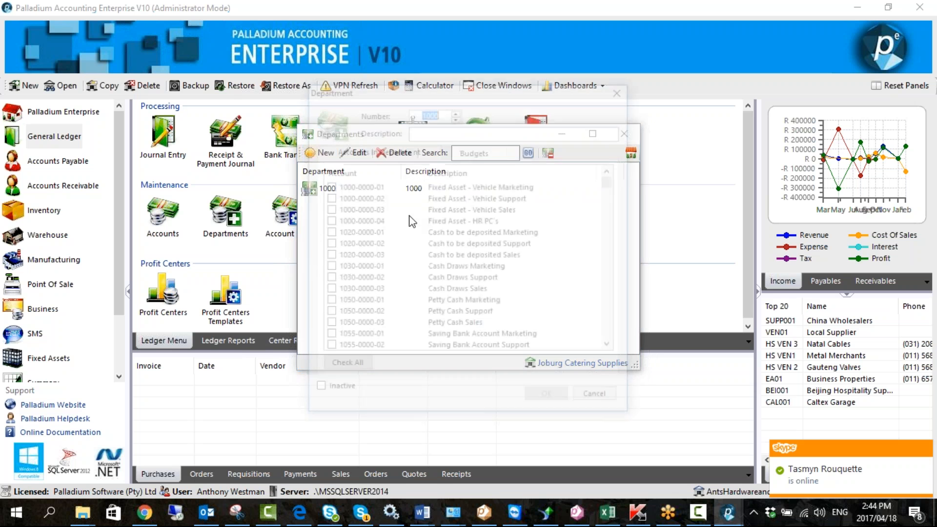
left_click(595, 399)
left_click(415, 194)
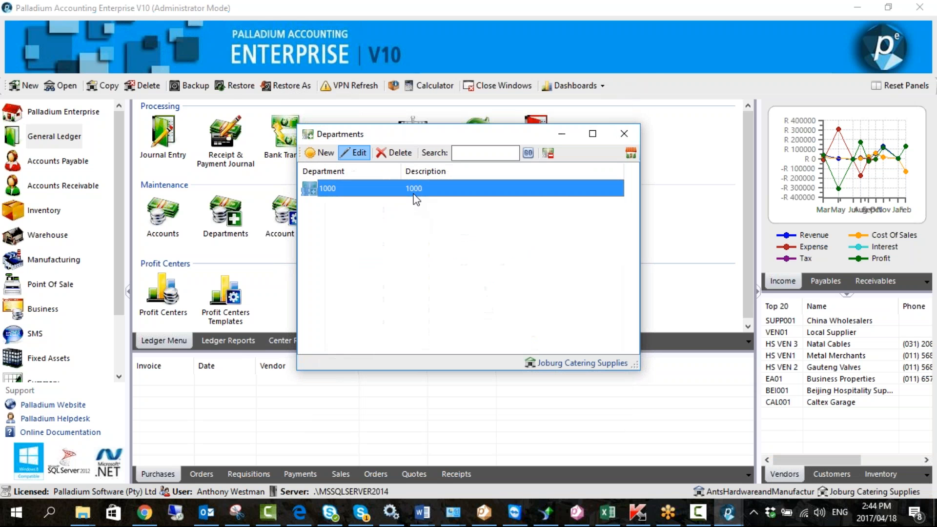
double_click(391, 192)
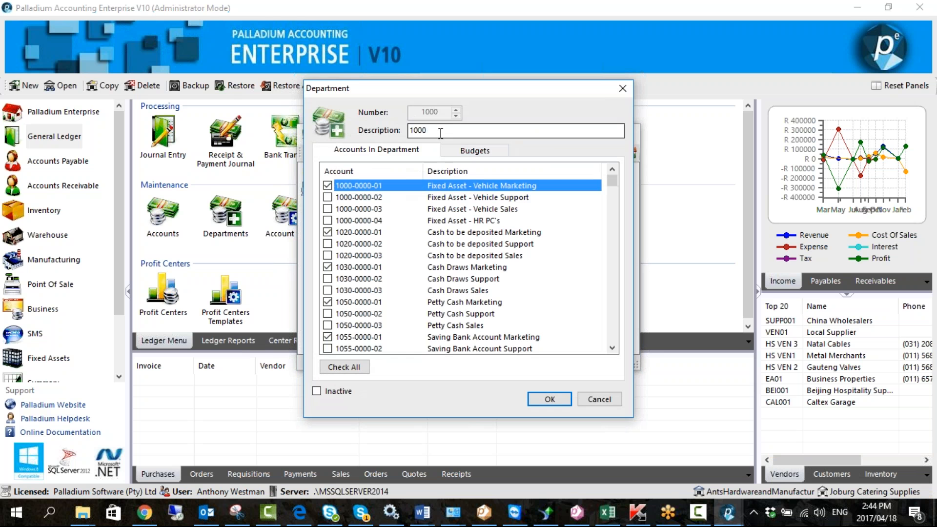
type("JHB")
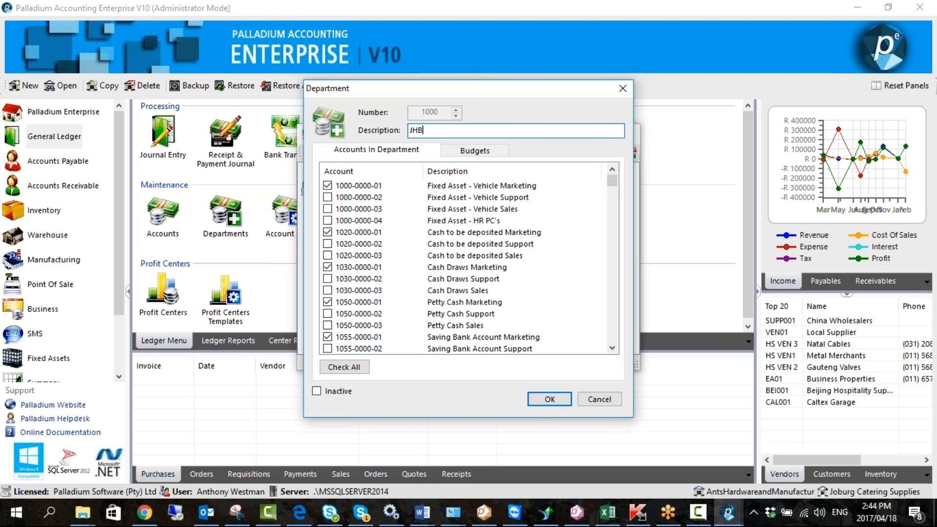
left_click(546, 398)
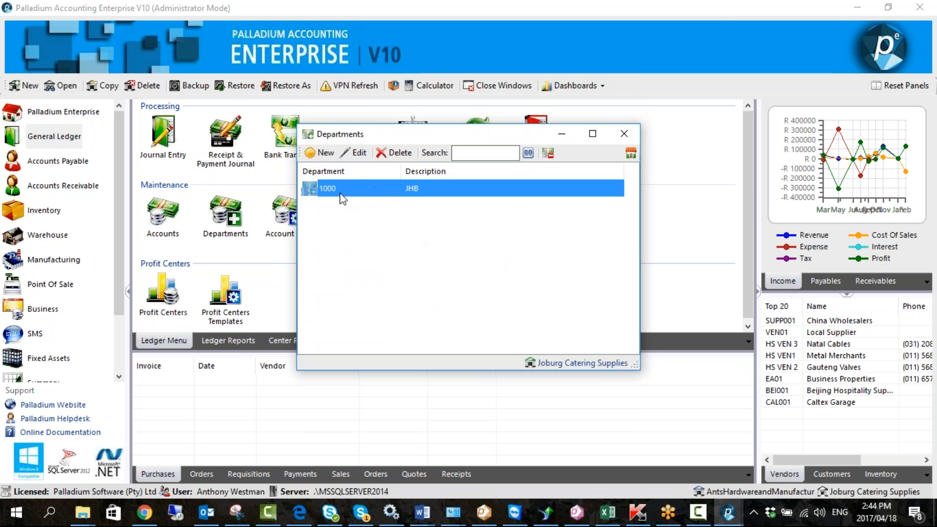
Create department 2000 with the description "CPT s" and include all accounts in it.
left_click(322, 153)
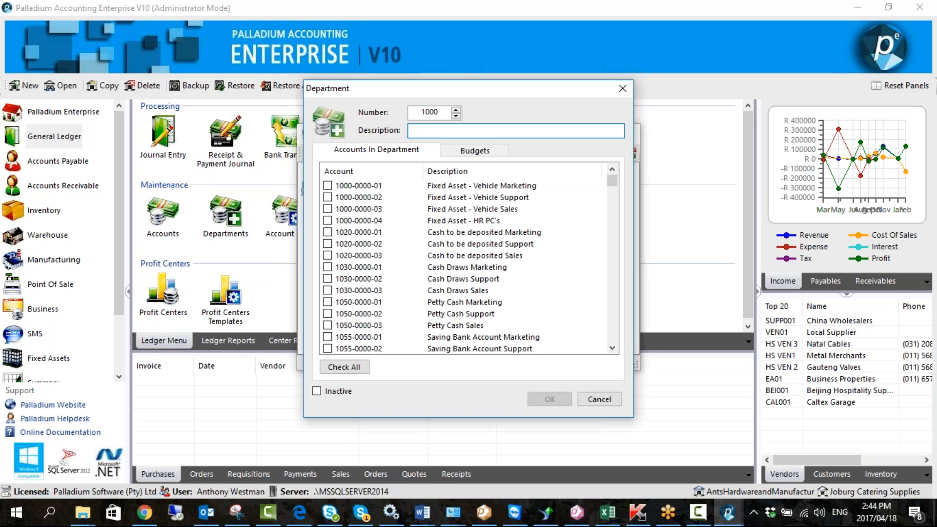
type("CPT")
left_click(341, 368)
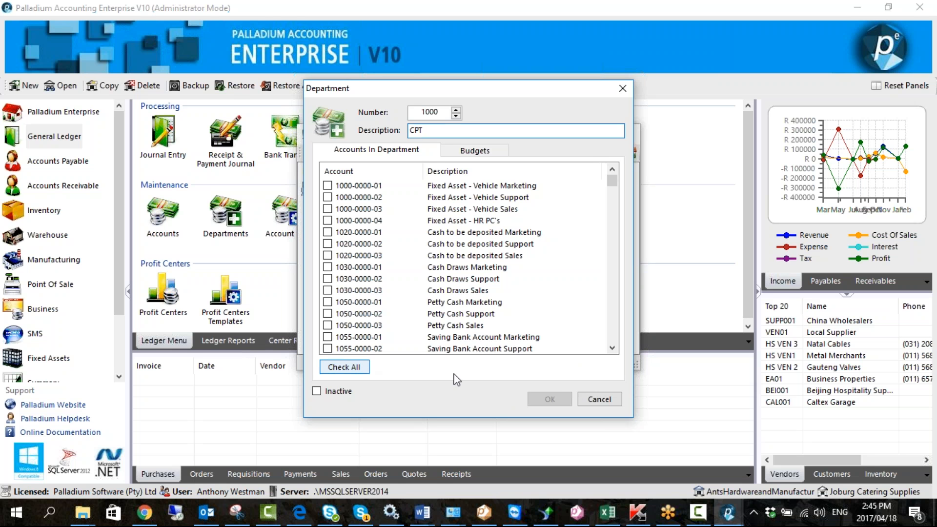
left_click(366, 369)
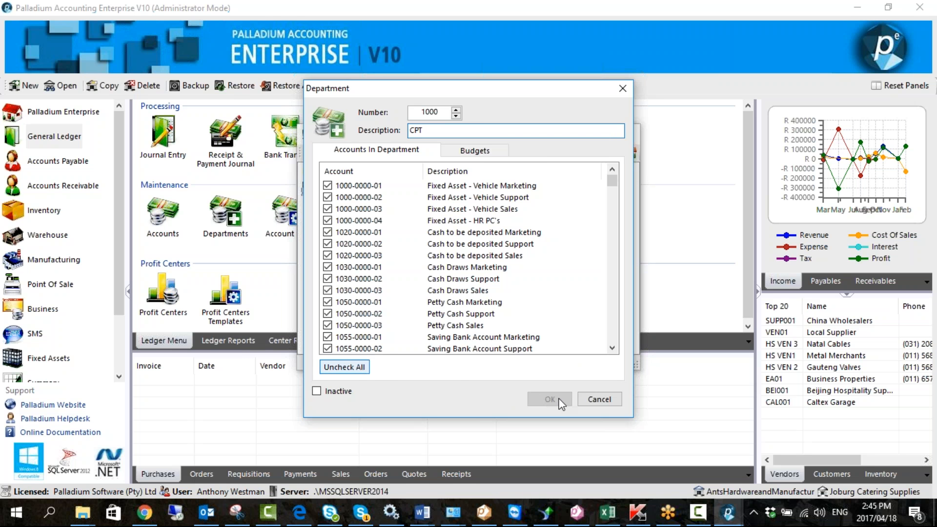
left_click(456, 109)
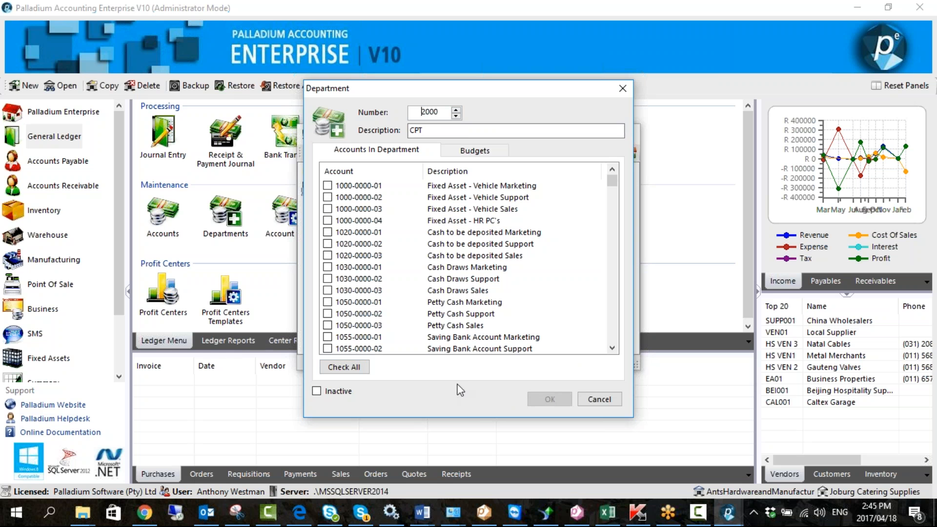
left_click(466, 130)
type("s")
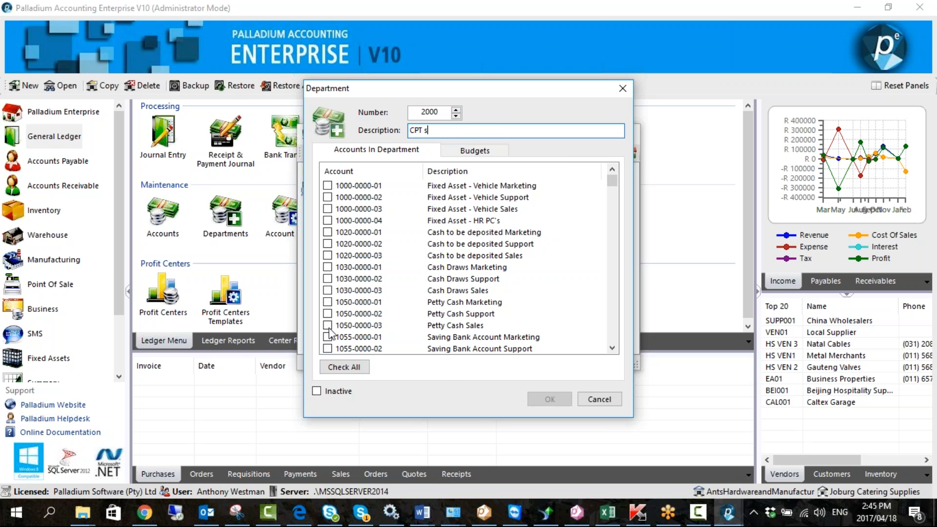
left_click(355, 367)
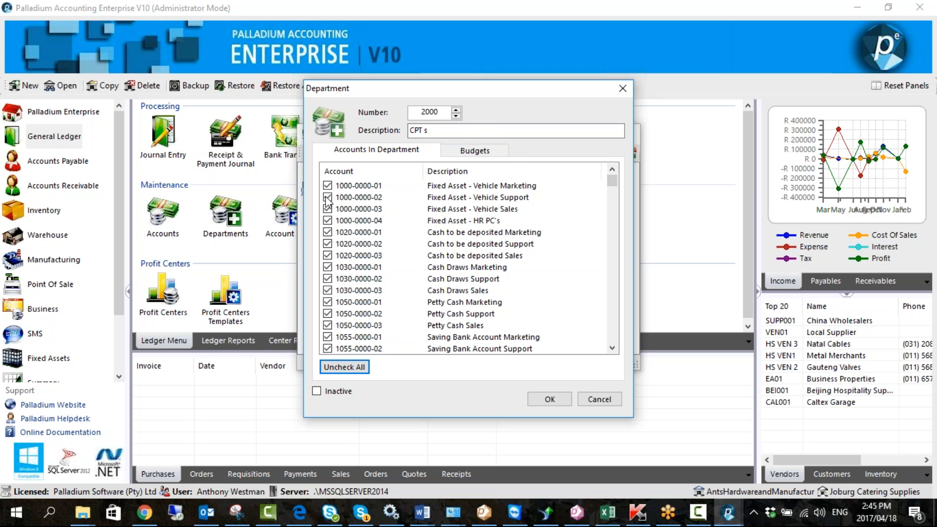
left_click(550, 399)
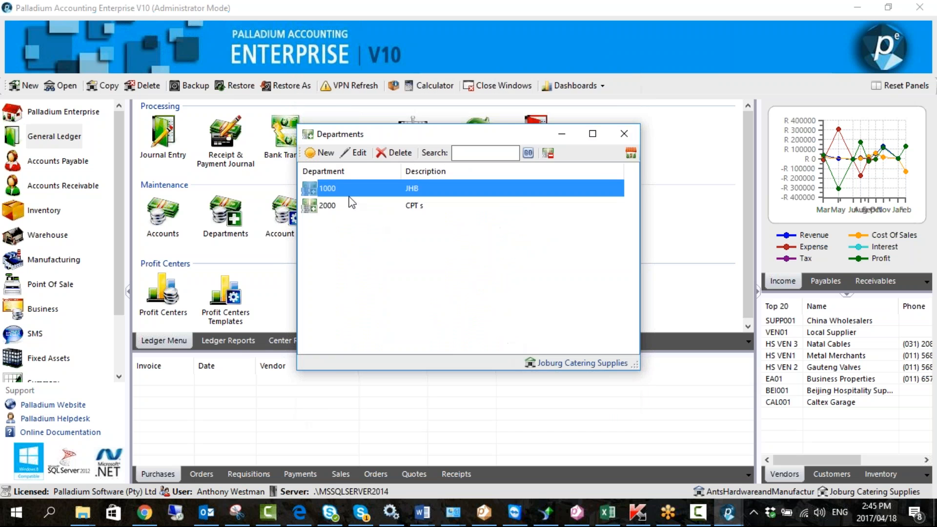
left_click(317, 152)
left_click(456, 109)
left_click(452, 131)
type("DN")
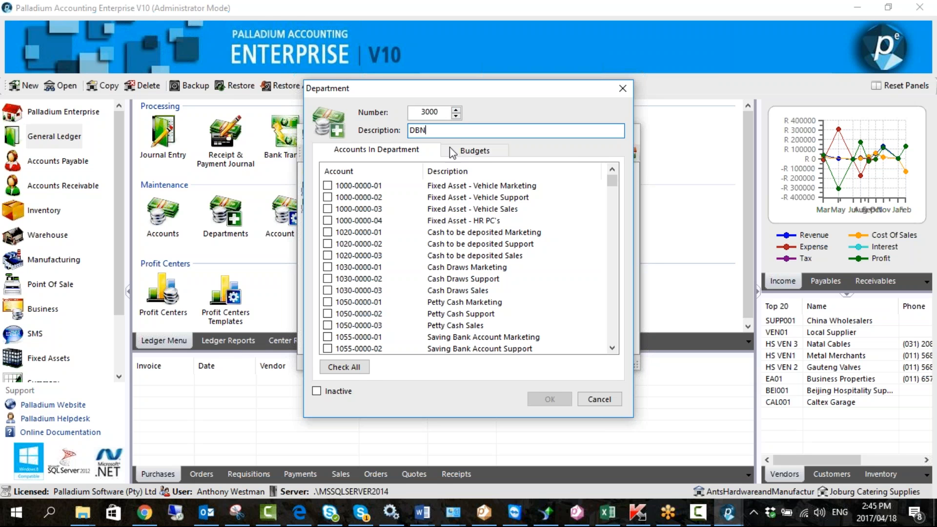
key("space")
left_click(327, 186)
left_click(549, 399)
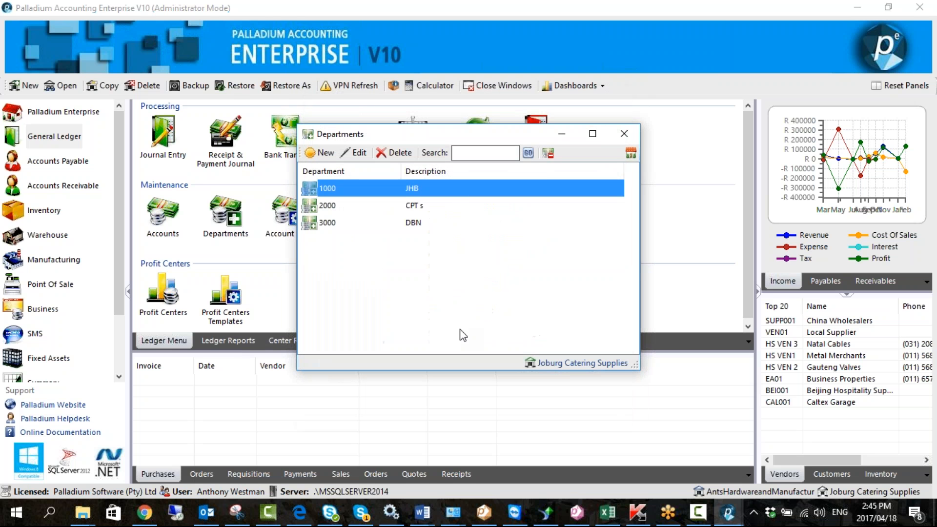
left_click(621, 140)
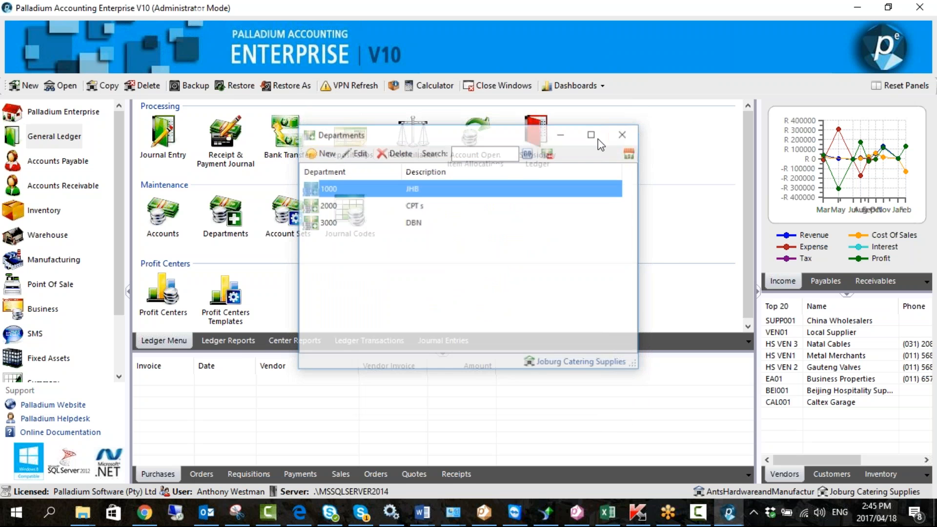
Open a blank sales invoice in Accounts Receivable to view its department field, and close it.
left_click(72, 187)
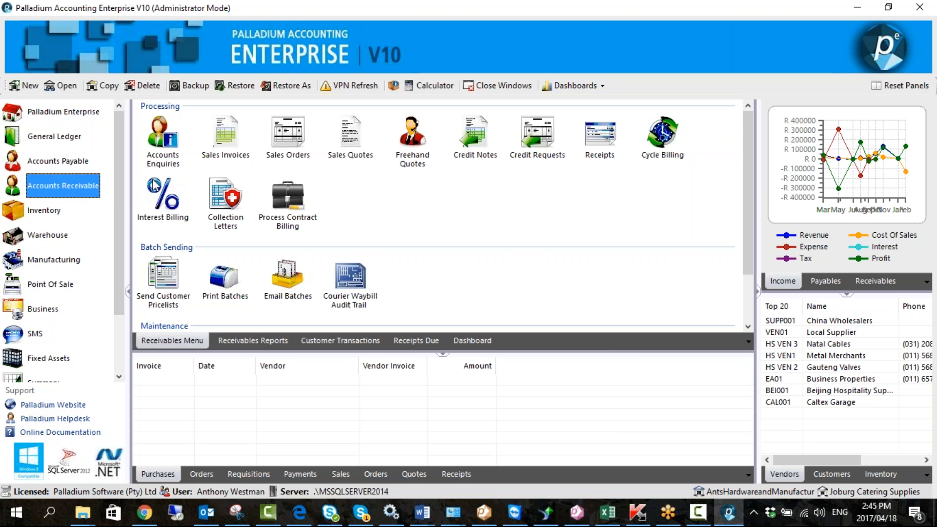
left_click(225, 140)
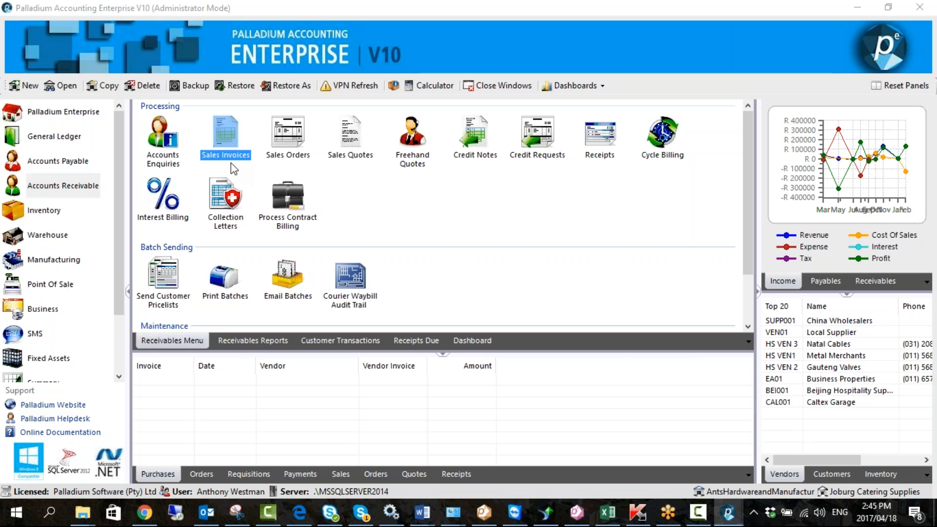
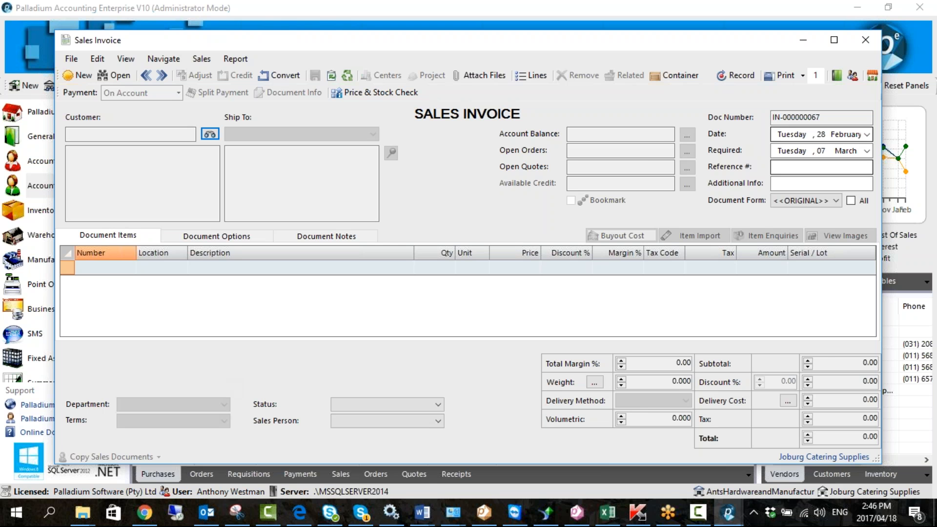
left_click(867, 38)
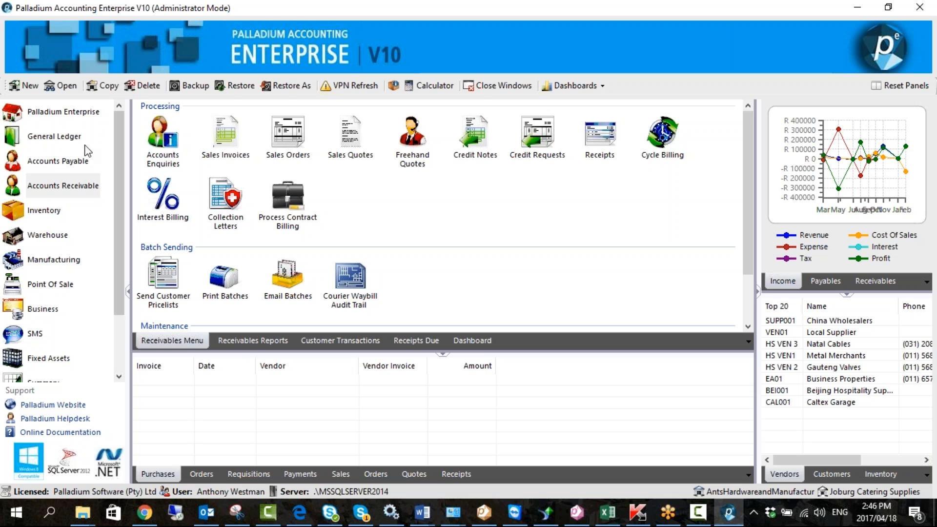
Browse the General Ledger reports, from the standard financial statements through the transaction reports to the departmental reports.
left_click(54, 136)
left_click(206, 341)
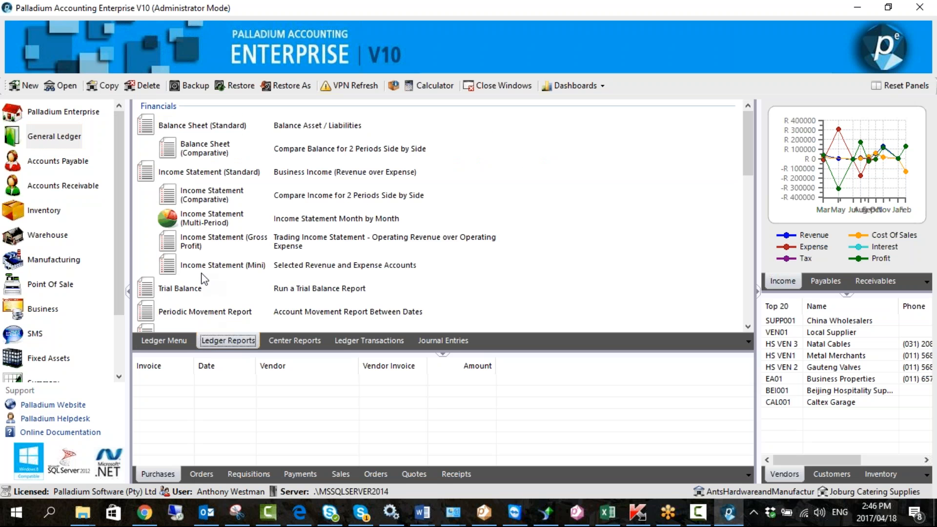
scroll(193, 266, "down", 3)
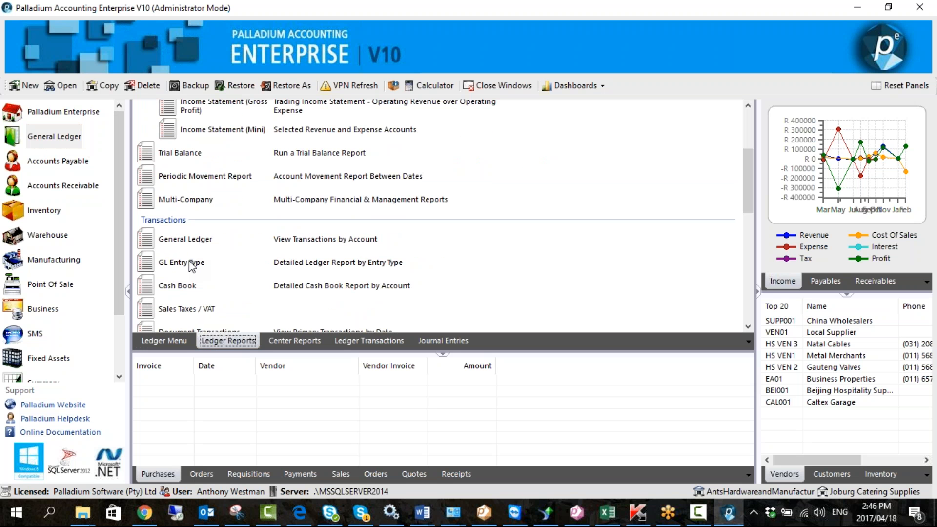
scroll(191, 268, "up", 3)
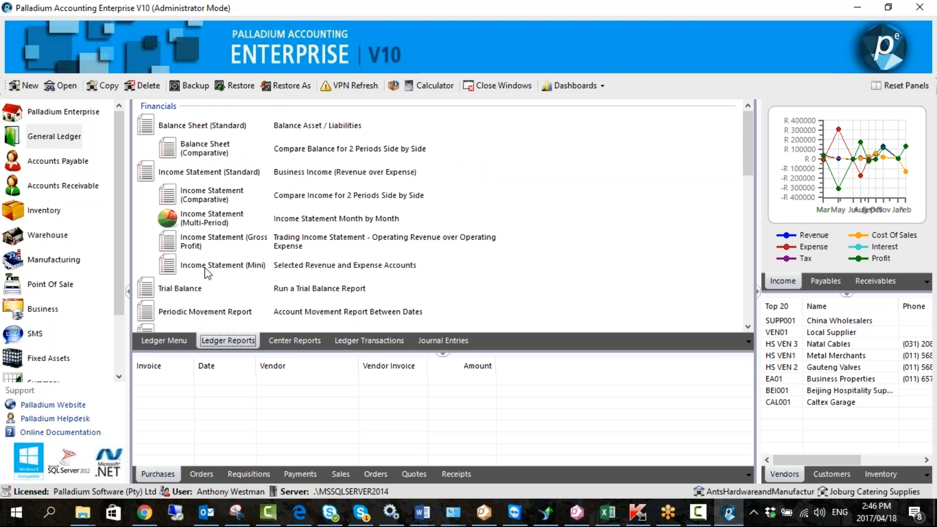
left_click(185, 176)
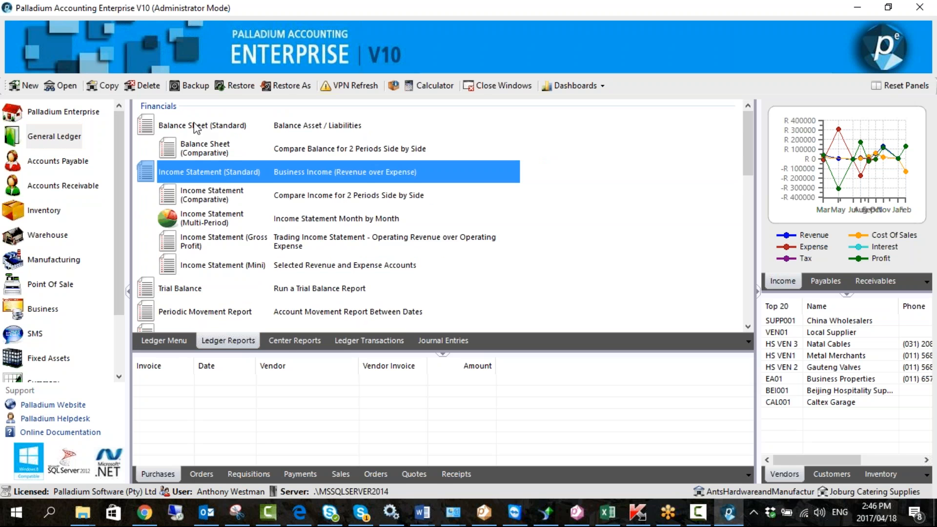
left_click(195, 128)
left_click(198, 175)
scroll(224, 208, "down", 5)
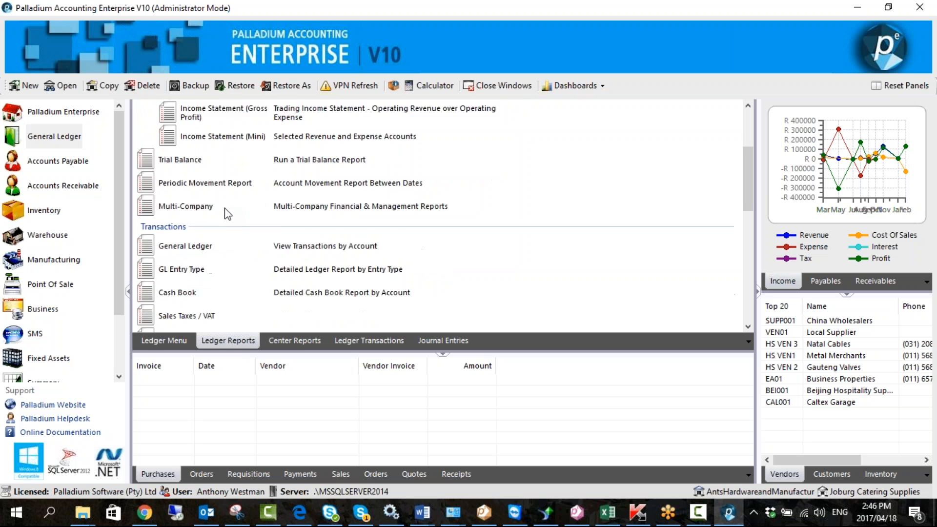
scroll(225, 208, "down", 5)
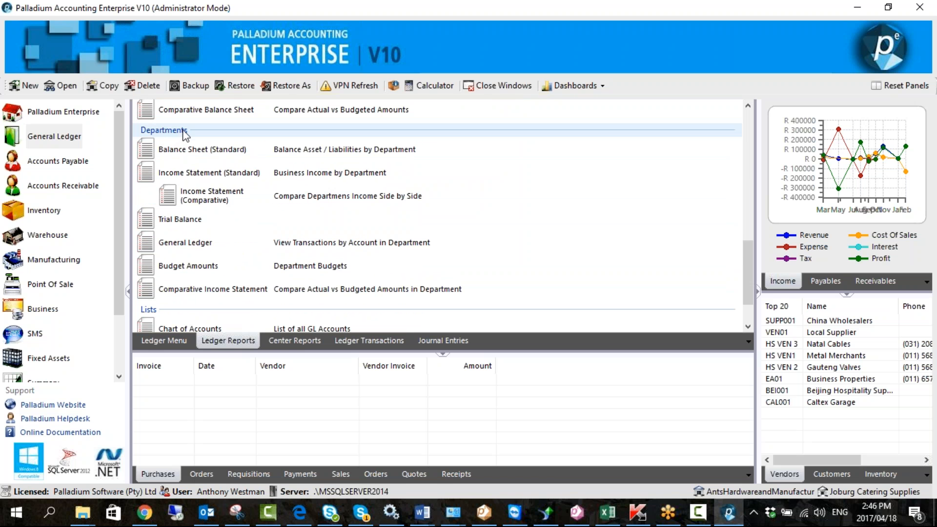
Open the options of the standard departmental Income Statement to view the departments available for selection, and cancel the report.
left_click(205, 152)
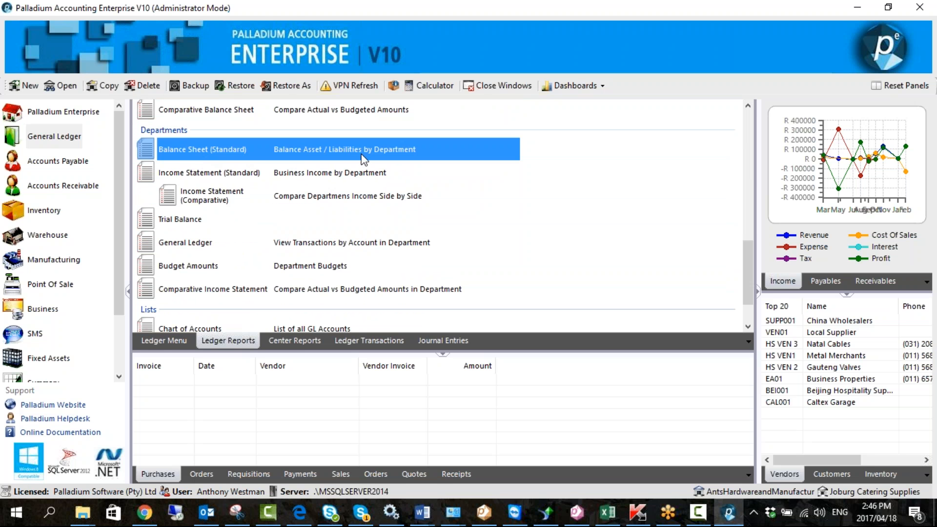
left_click(287, 176)
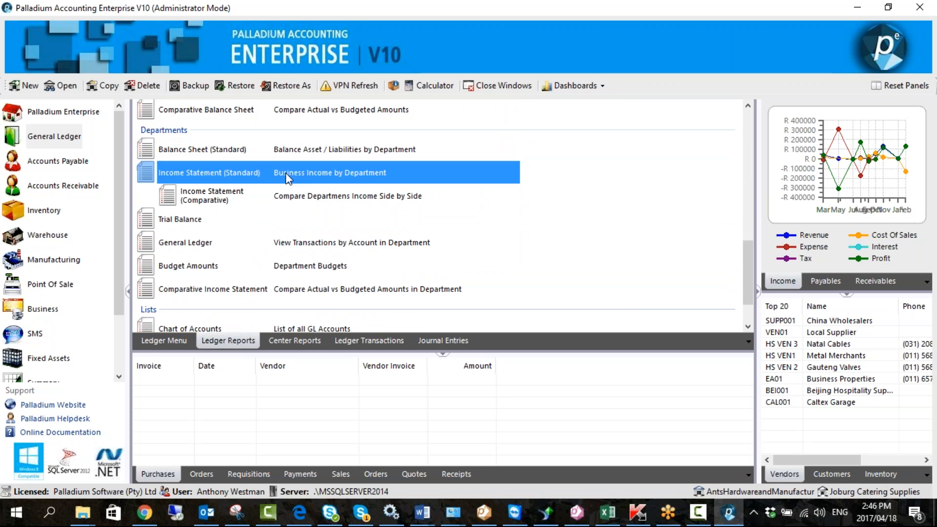
double_click(311, 173)
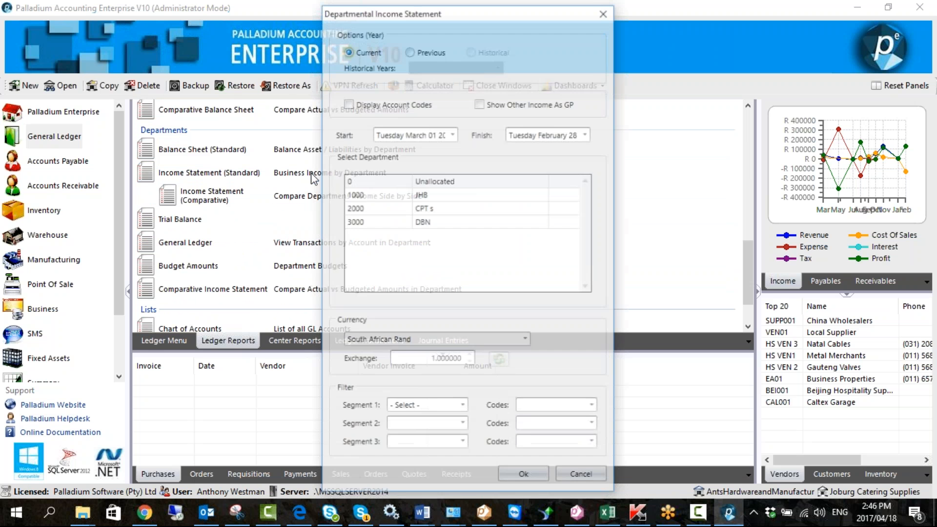
left_click(422, 199)
left_click(428, 222)
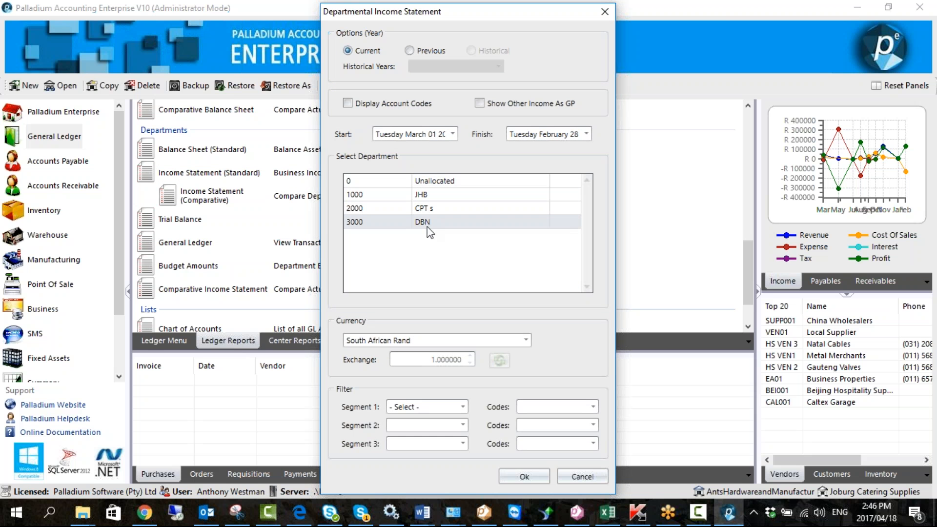
left_click(581, 478)
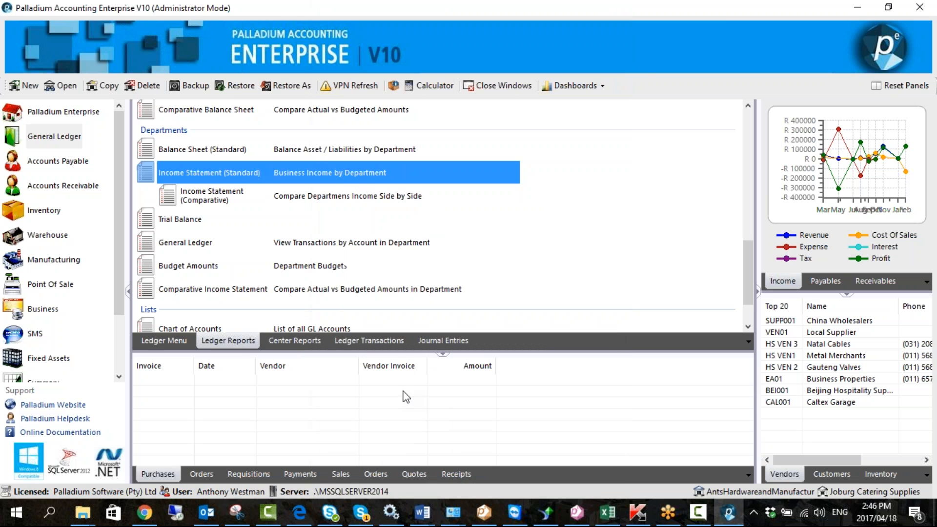
Open the first administrator's user record from the system users in the Control Panel.
left_click(78, 195)
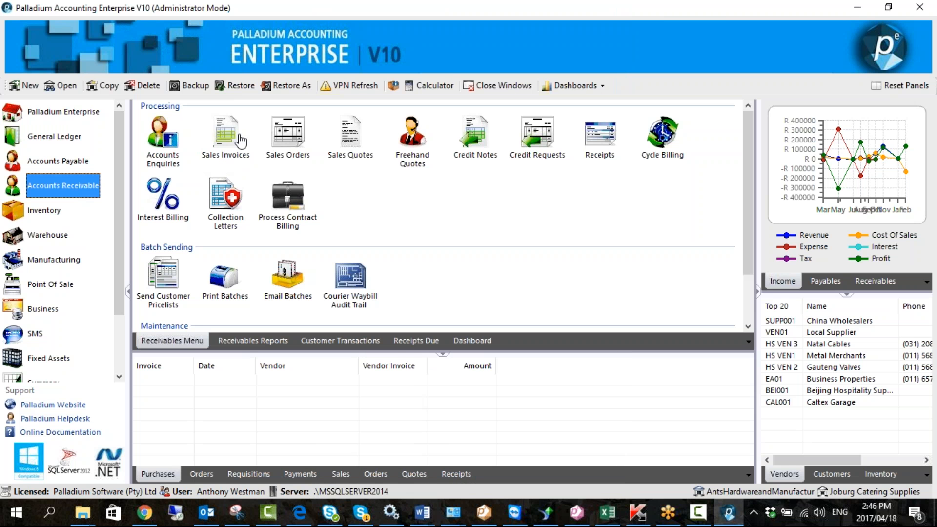
scroll(122, 285, "down", 3)
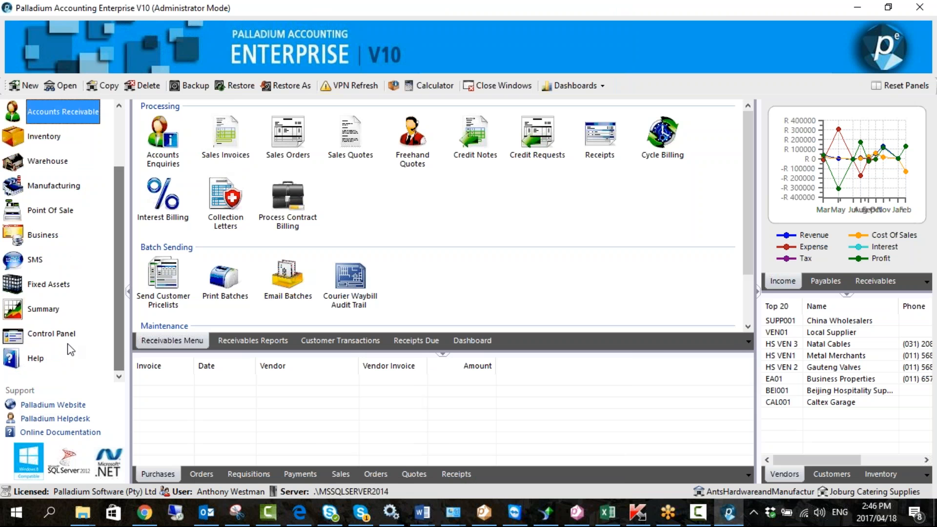
left_click(51, 334)
left_click(163, 171)
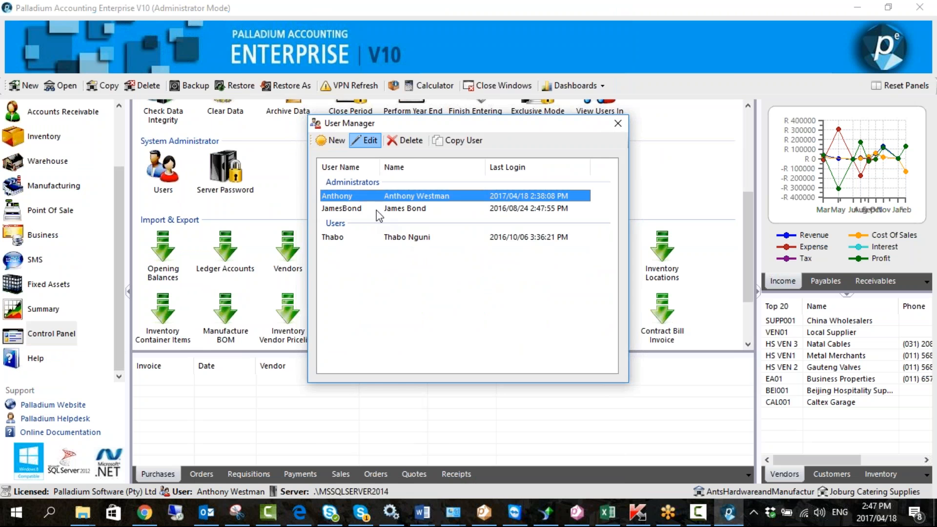
double_click(378, 196)
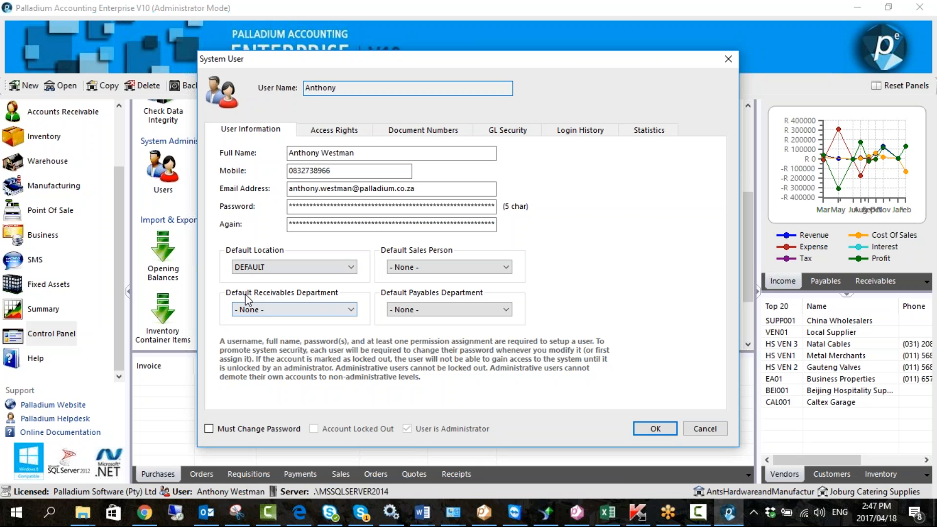
Try setting the user's default receivables and payables departments to 1000 JHB, cancel the record and close the User Manager.
left_click(315, 310)
left_click(299, 331)
left_click(419, 312)
left_click(423, 331)
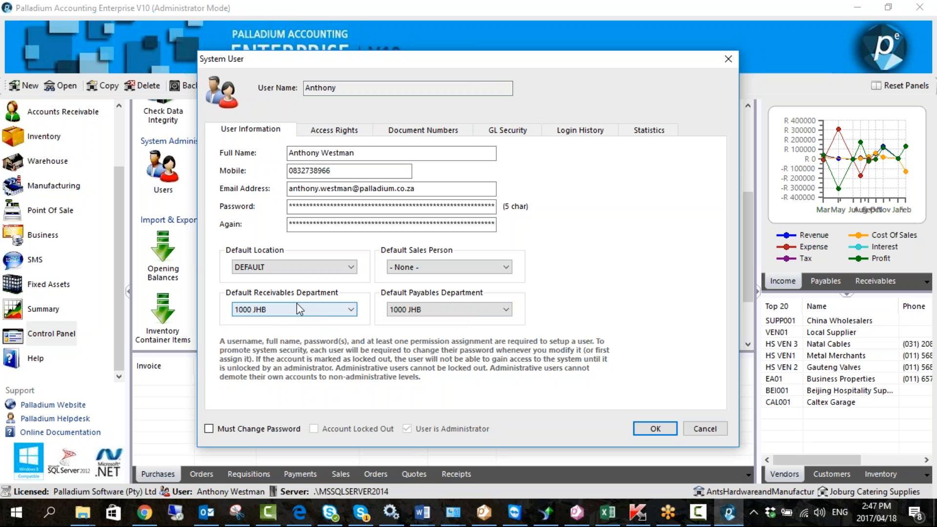
left_click(697, 433)
left_click(617, 128)
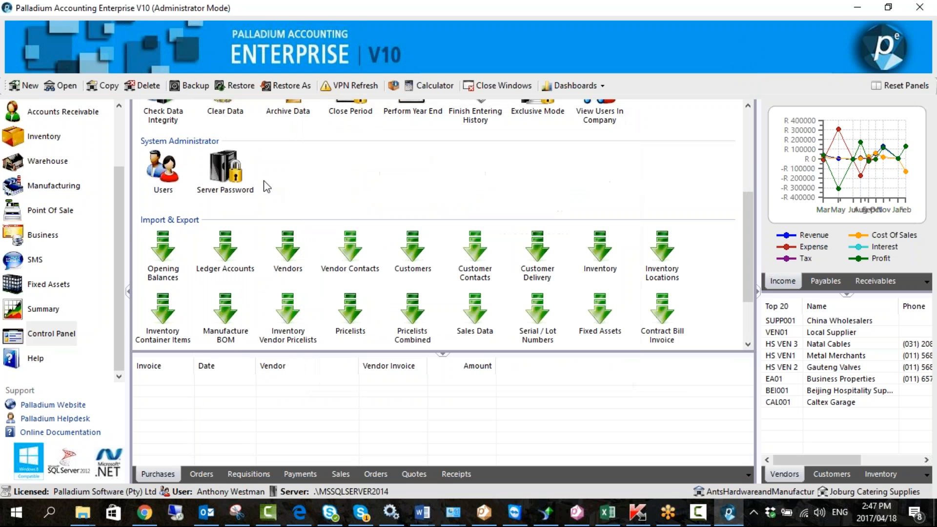
Open the second customer's record in Accounts Receivable and display its settings, including the default department.
scroll(123, 221, "up", 3)
left_click(62, 185)
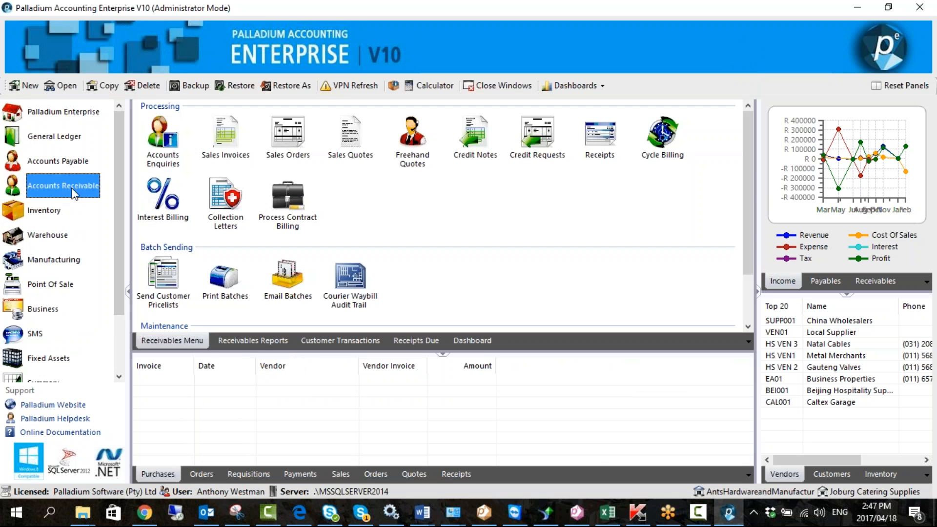
scroll(302, 220, "down", 3)
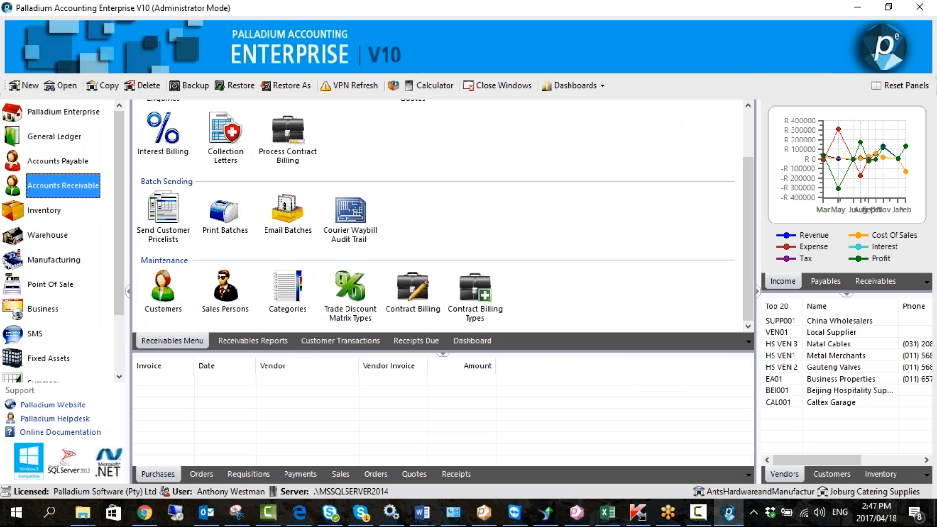
double_click(162, 289)
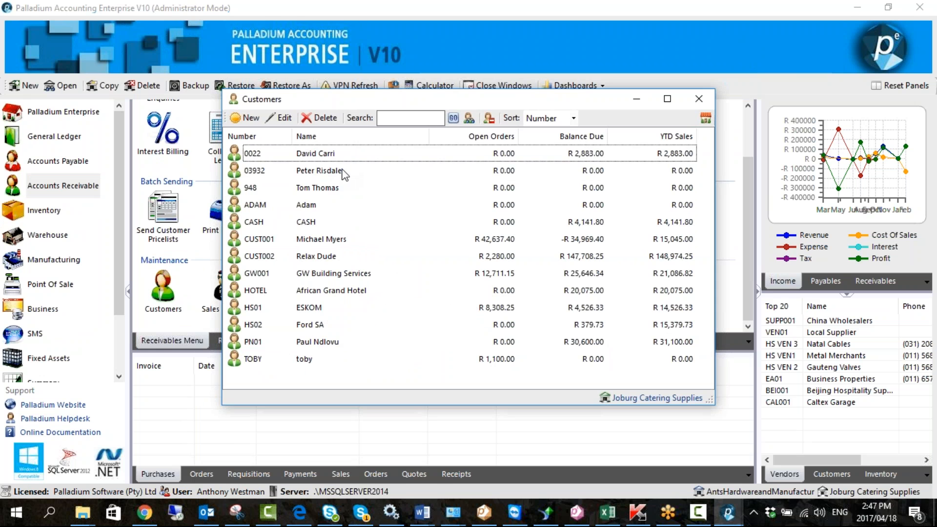
double_click(344, 170)
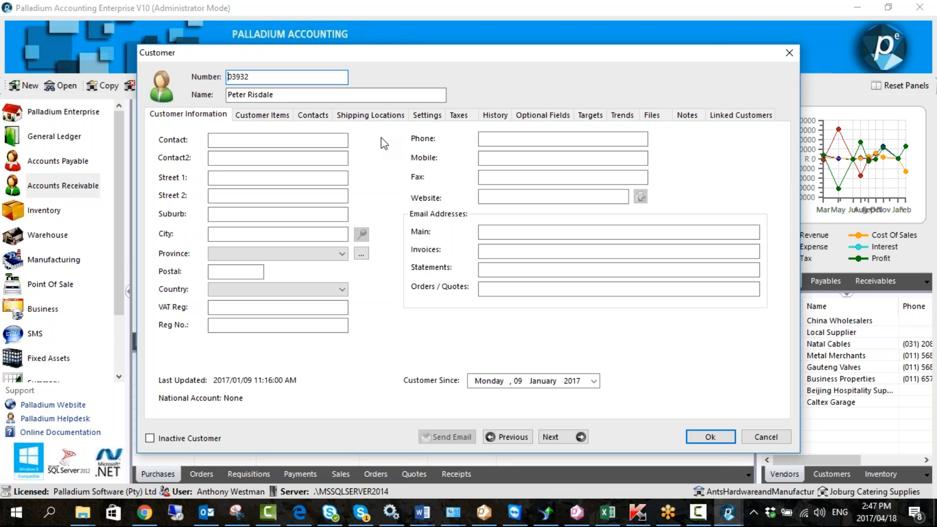
left_click(428, 116)
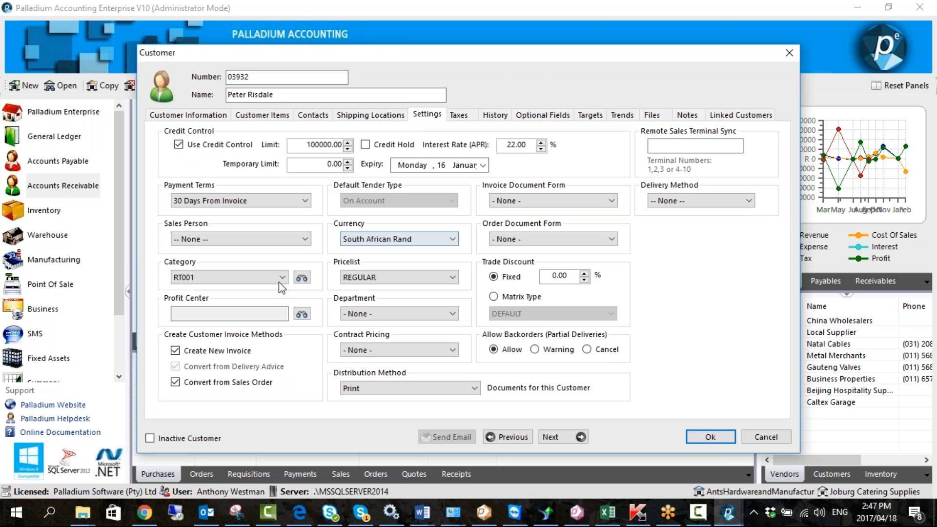
View the department choices in the customer's settings, and close the customer record and customer list without saving.
left_click(382, 315)
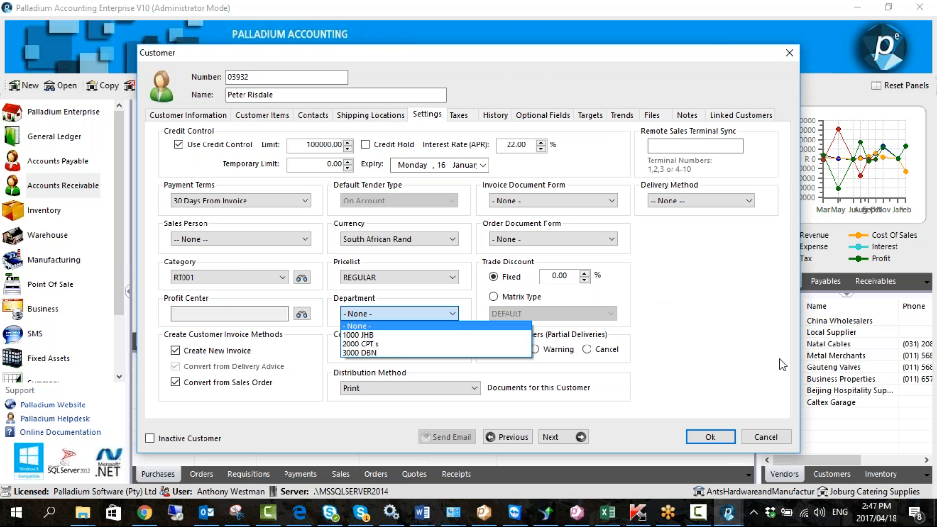
left_click(767, 437)
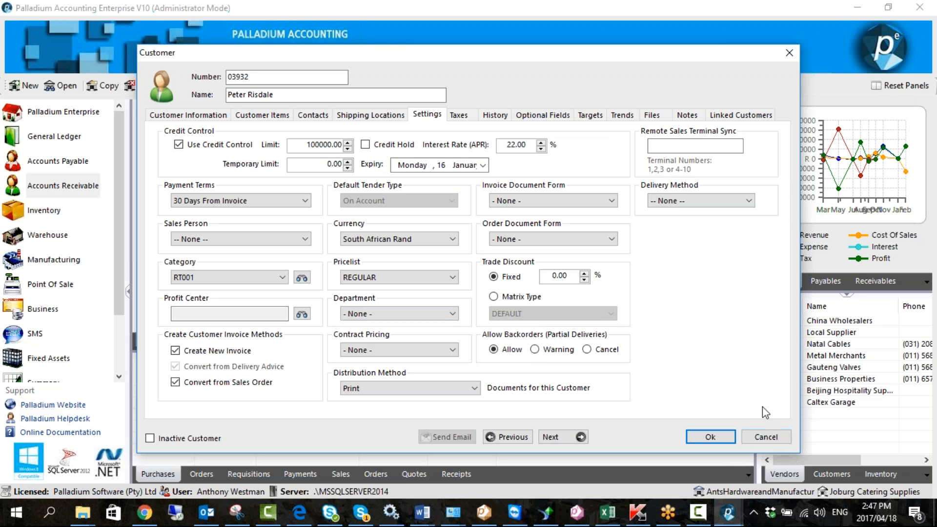
left_click(790, 52)
left_click(699, 99)
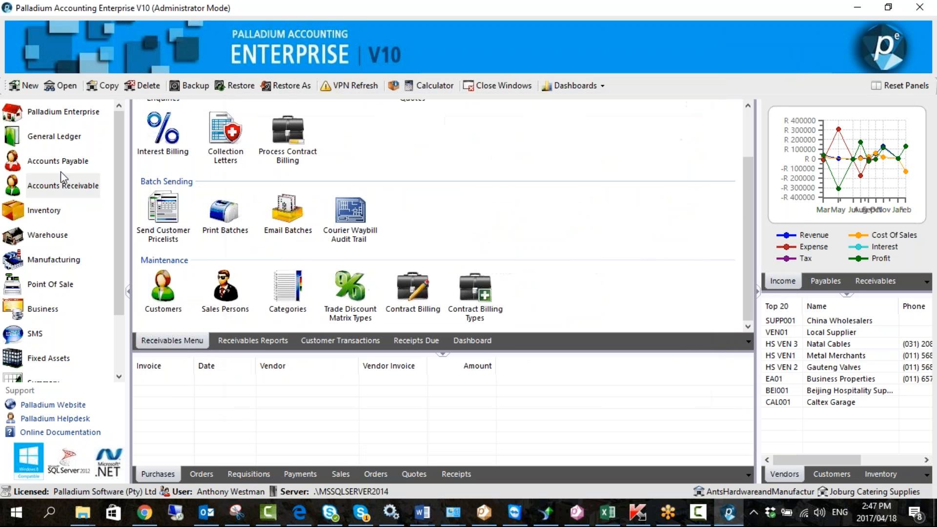
Examine the linked accounts of the INV04 Hardware account set in the General Ledger, and close the account sets without changes.
left_click(65, 139)
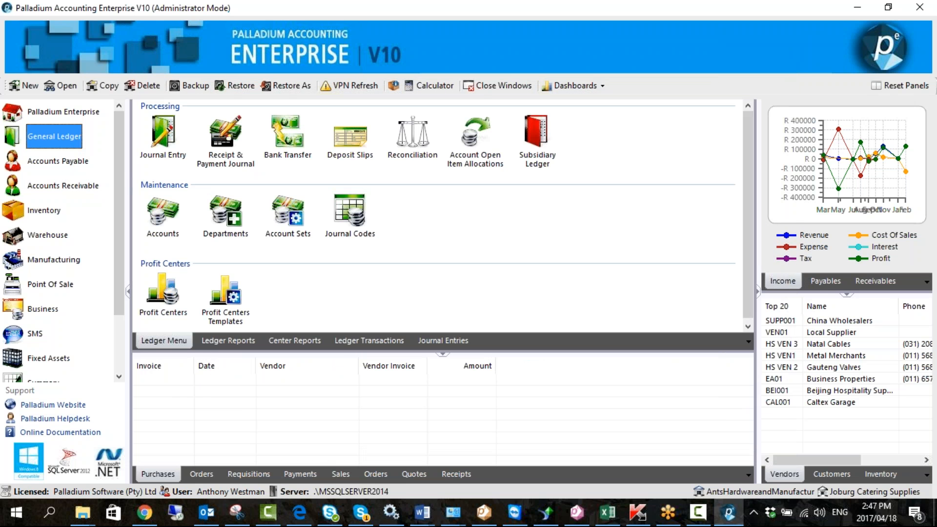
left_click(287, 221)
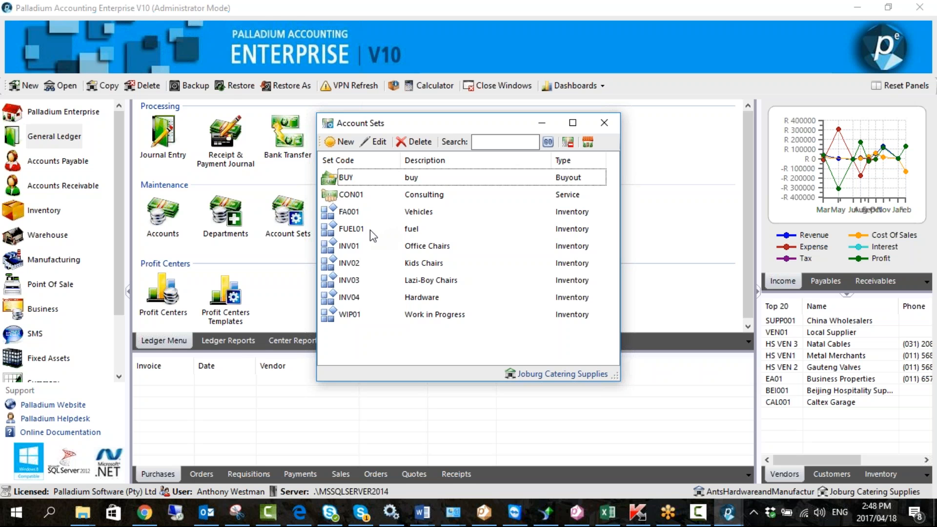
double_click(367, 299)
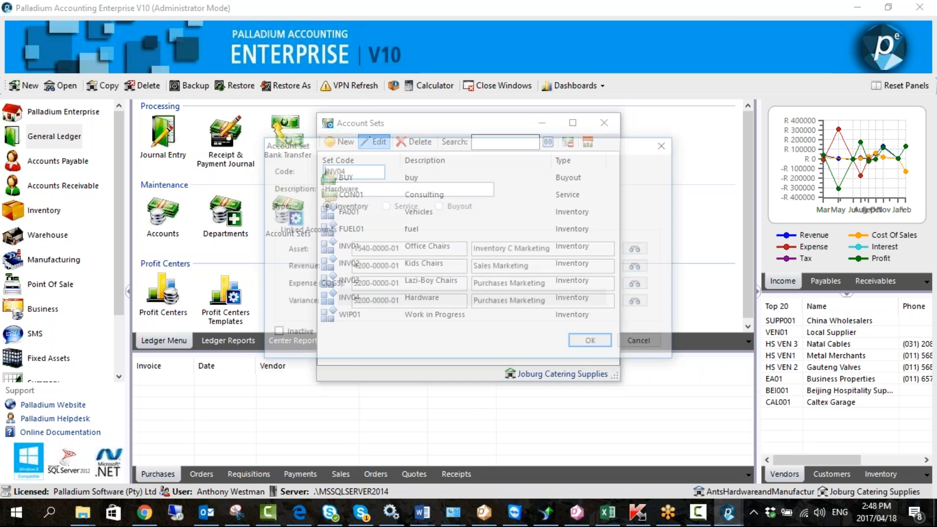
left_click(627, 341)
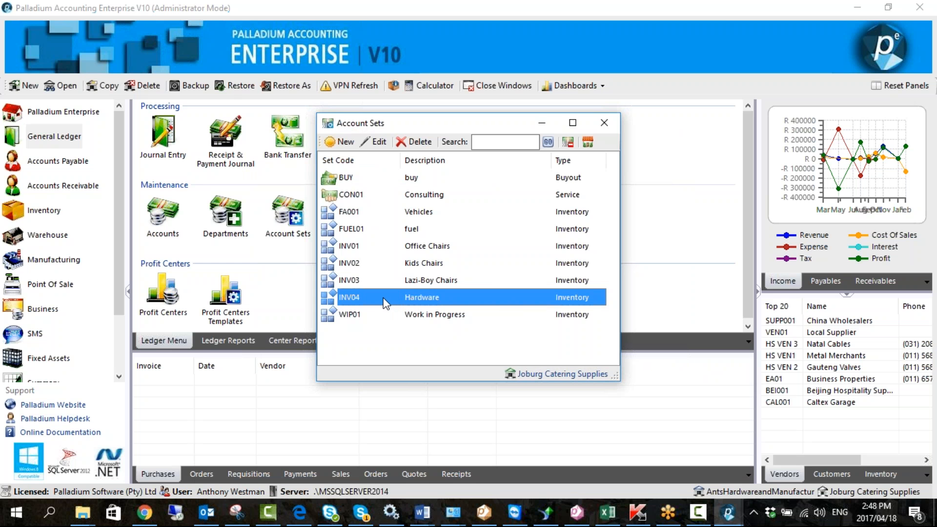
double_click(421, 302)
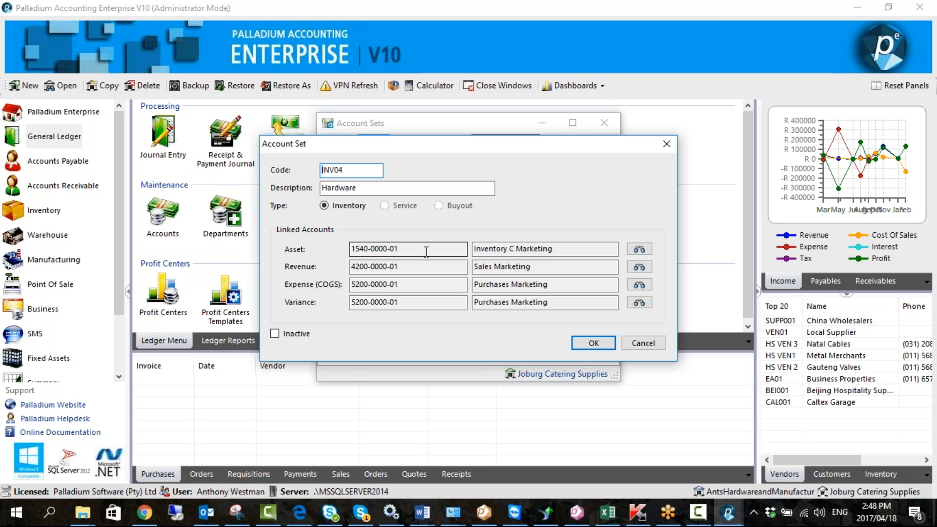
left_click_drag(406, 249, 346, 252)
left_click(404, 251)
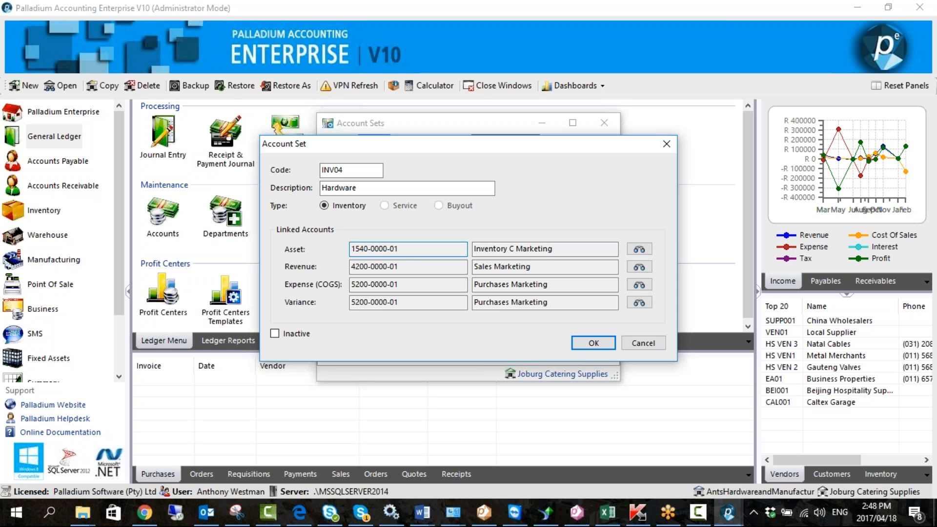
left_click(643, 343)
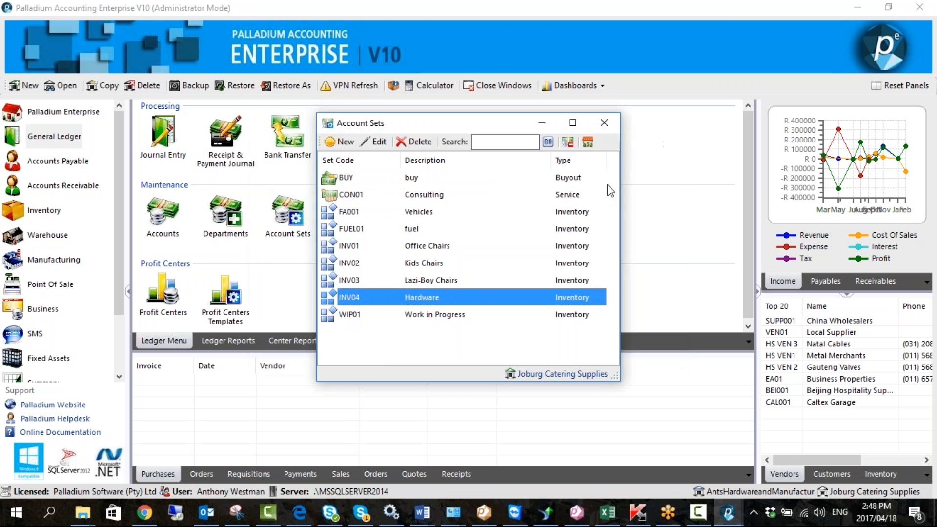
left_click(604, 124)
Open the Water Bottle item (BOT01) from the inventory list and show its location settings.
left_click(45, 215)
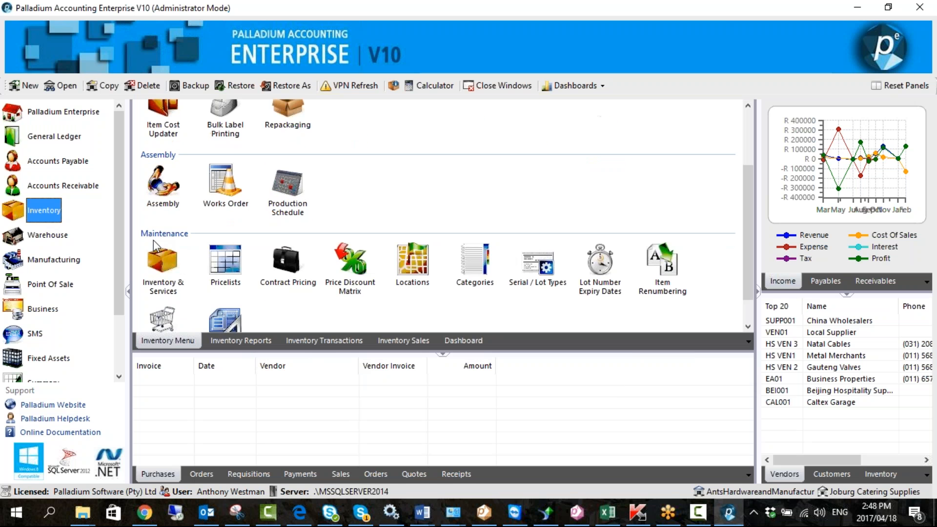
scroll(155, 246, "down", 1)
left_click(168, 244)
double_click(170, 242)
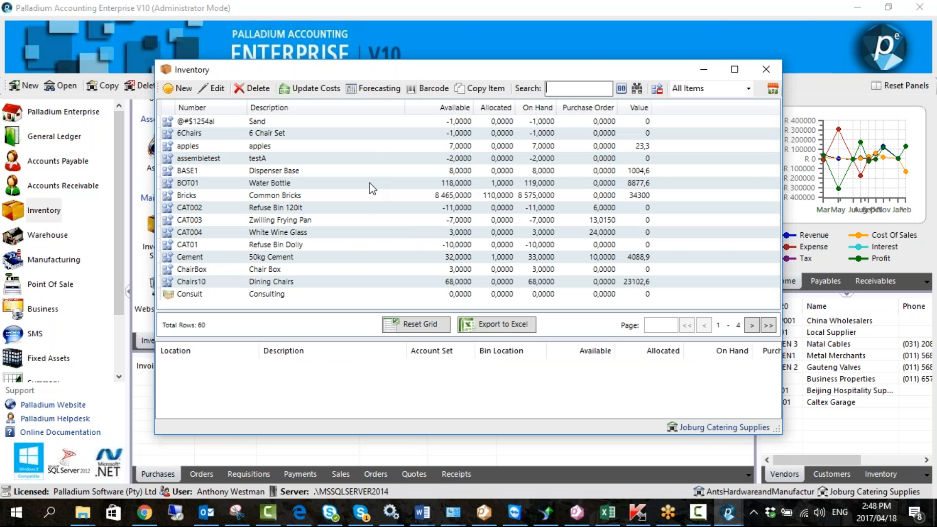
left_click(308, 184)
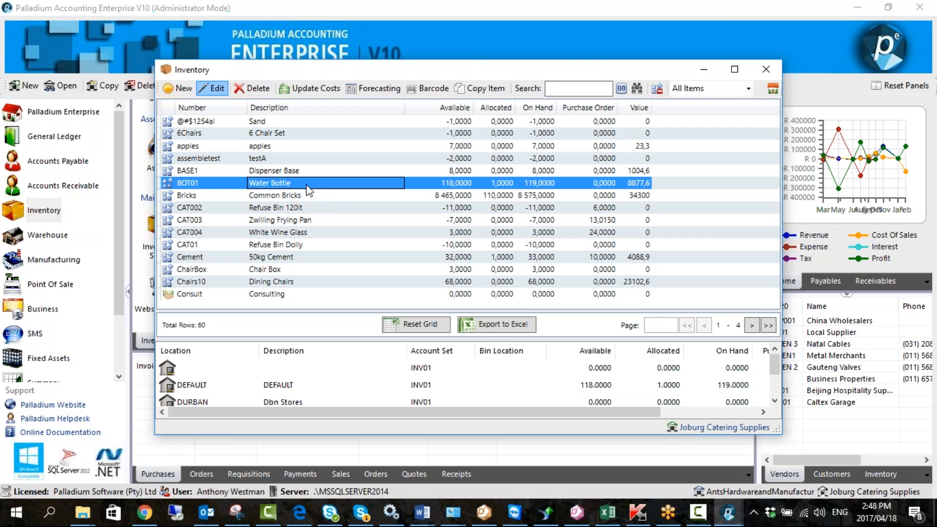
double_click(308, 188)
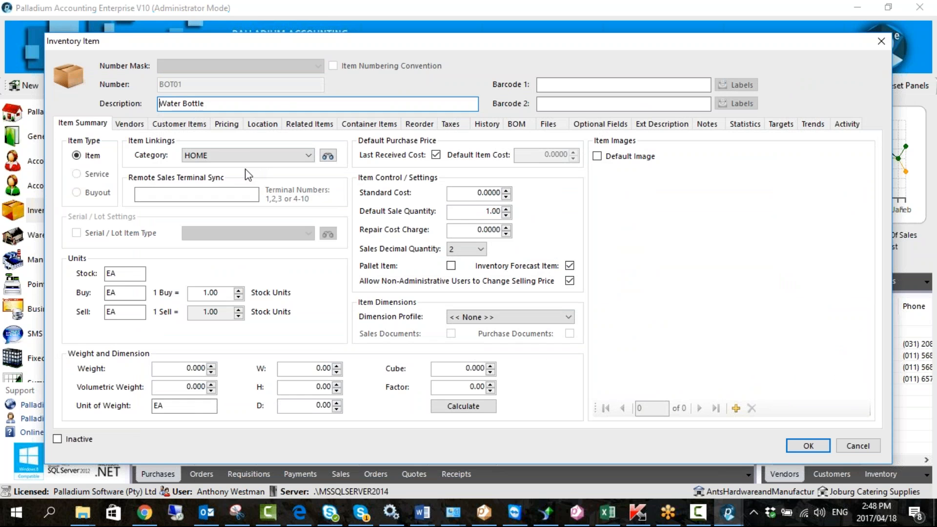
left_click(259, 128)
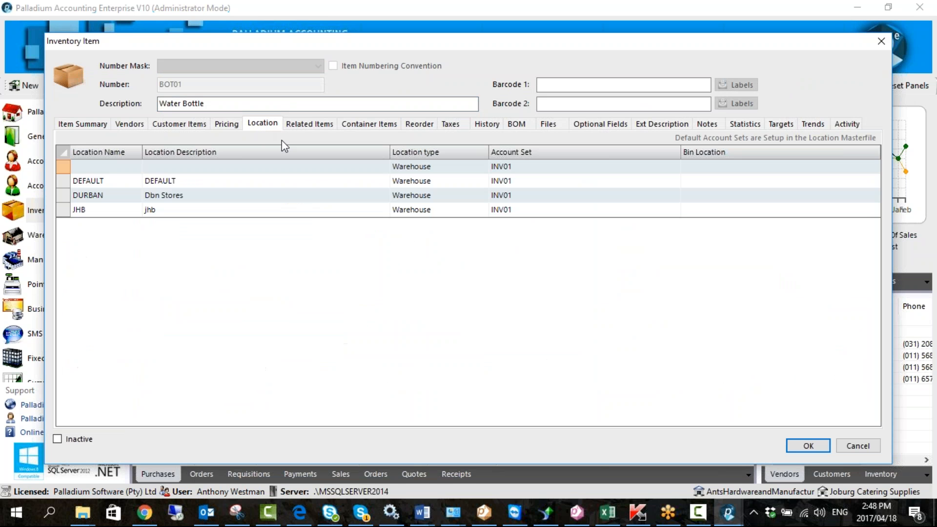
Look through the account sets available for the item's unnamed first location and select INV01.
left_click(424, 168)
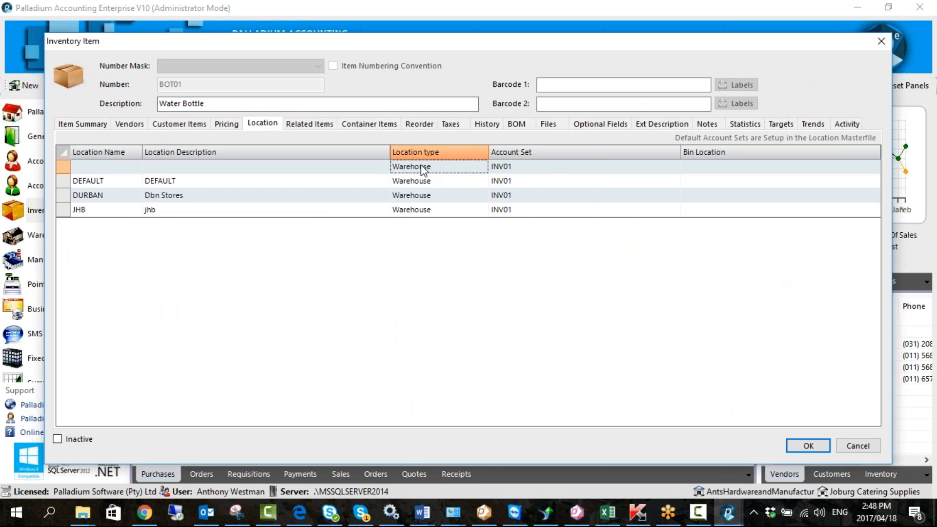
left_click(530, 173)
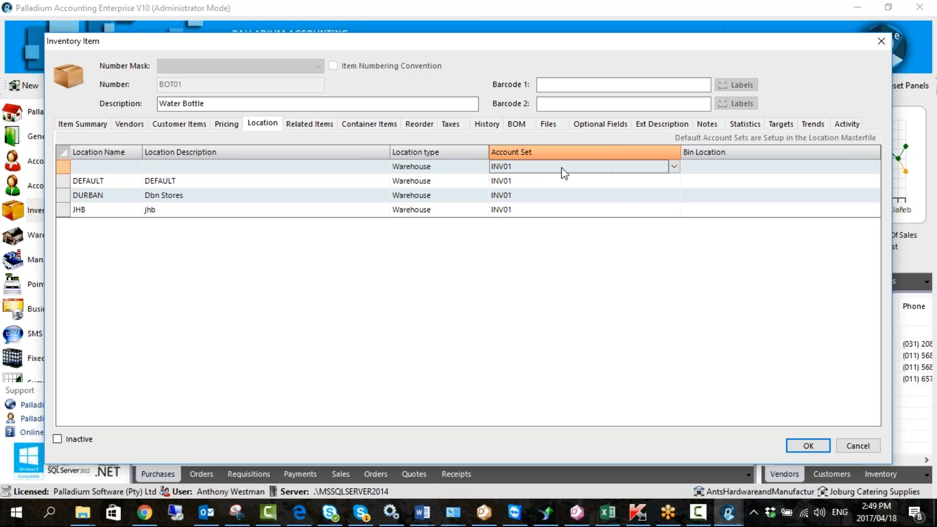
left_click(676, 168)
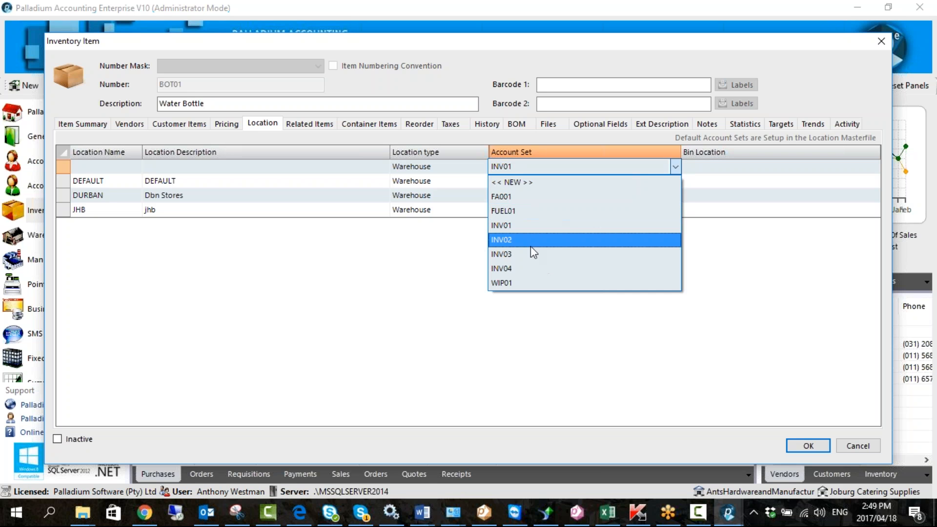
left_click(543, 234)
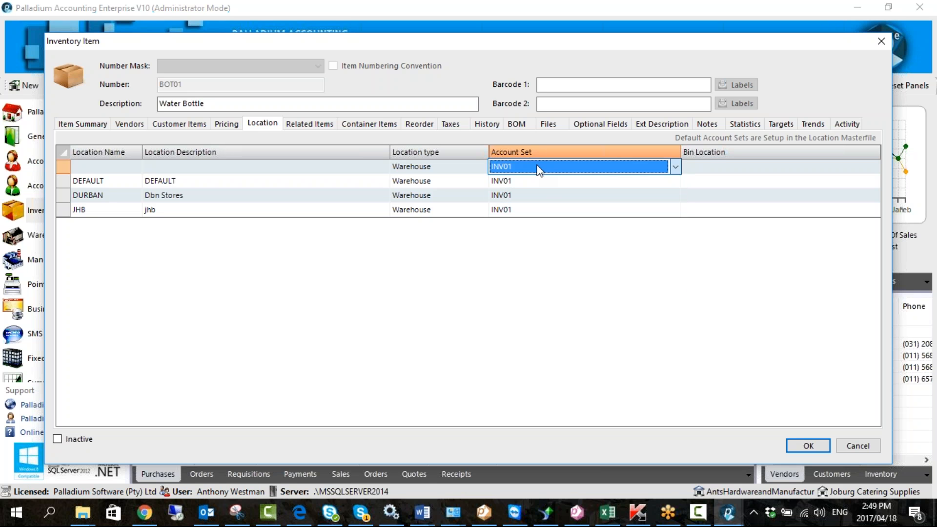
left_click(537, 165)
left_click(536, 163)
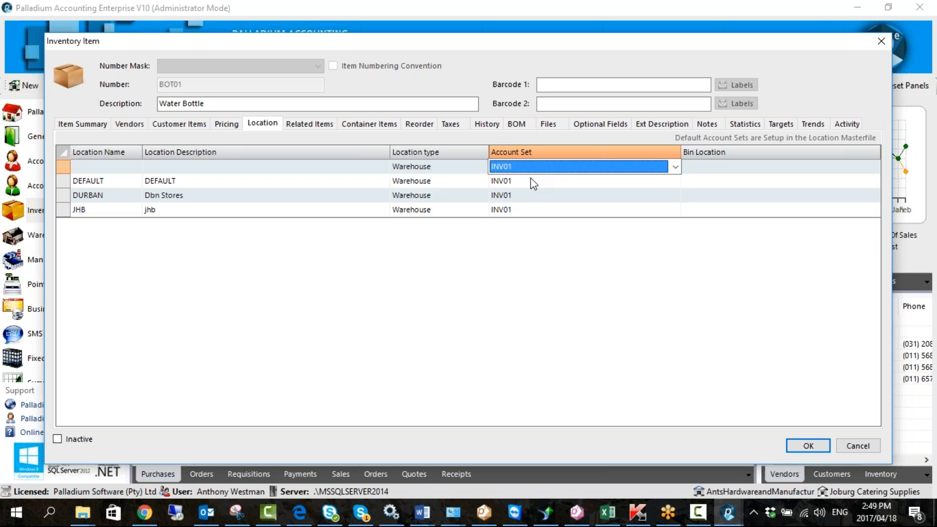
left_click(532, 171)
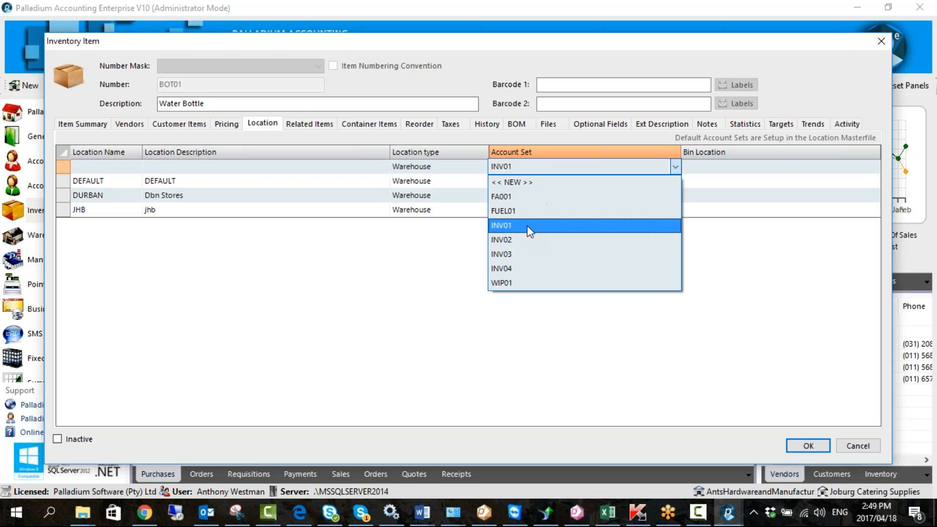
left_click(527, 226)
Assign account set INV02 to the item's DEFAULT location and INV03 to its DURBAN location.
left_click(550, 180)
left_click(668, 184)
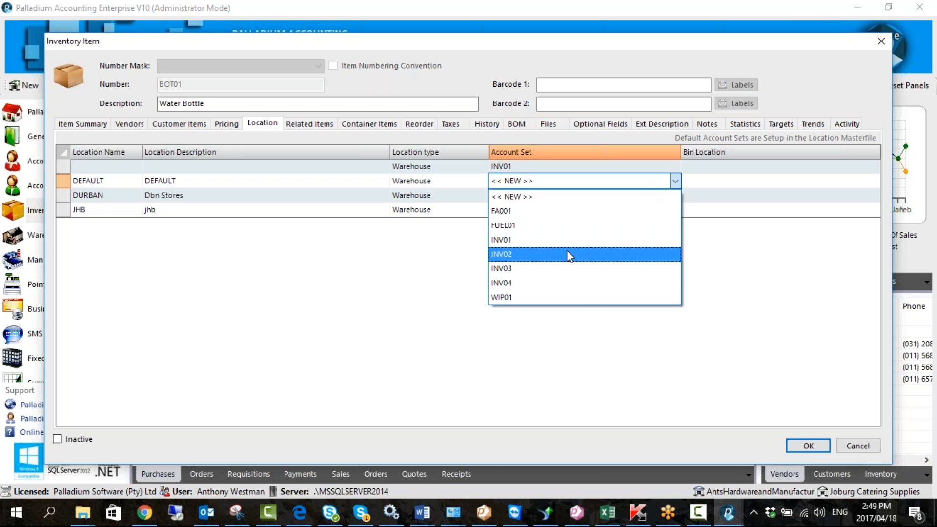
left_click(565, 250)
left_click(669, 195)
left_click(683, 197)
left_click(676, 194)
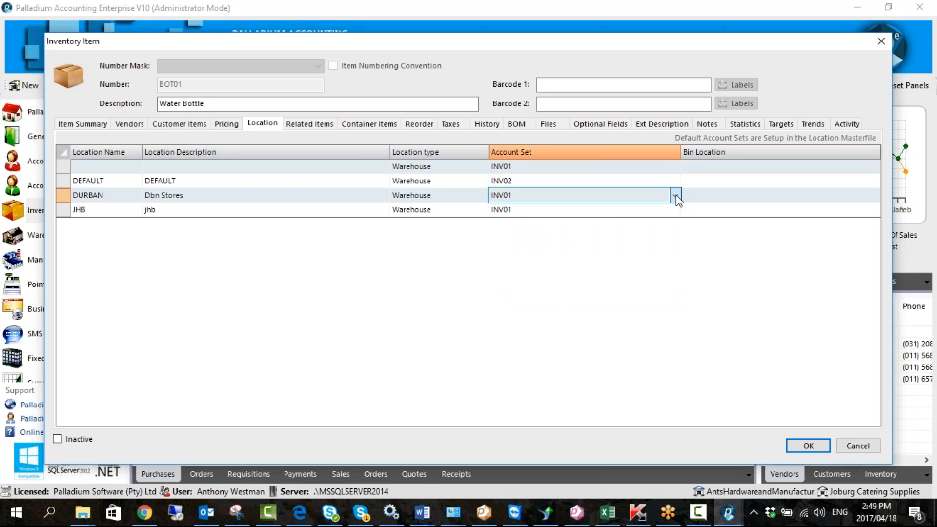
left_click(674, 195)
left_click(596, 266)
Try a different account set for the JHB location, discard all of the item's edits and close the inventory list.
left_click(673, 211)
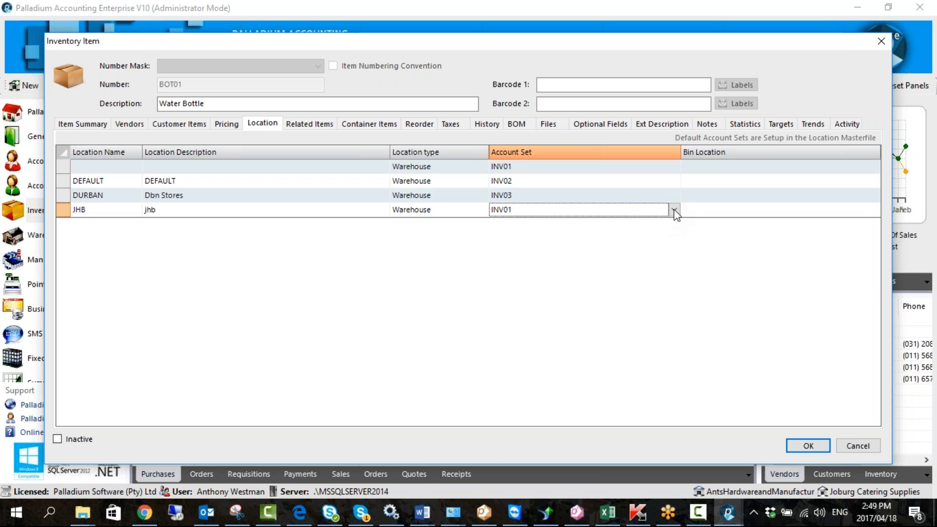
left_click(674, 209)
left_click(559, 307)
left_click(845, 447)
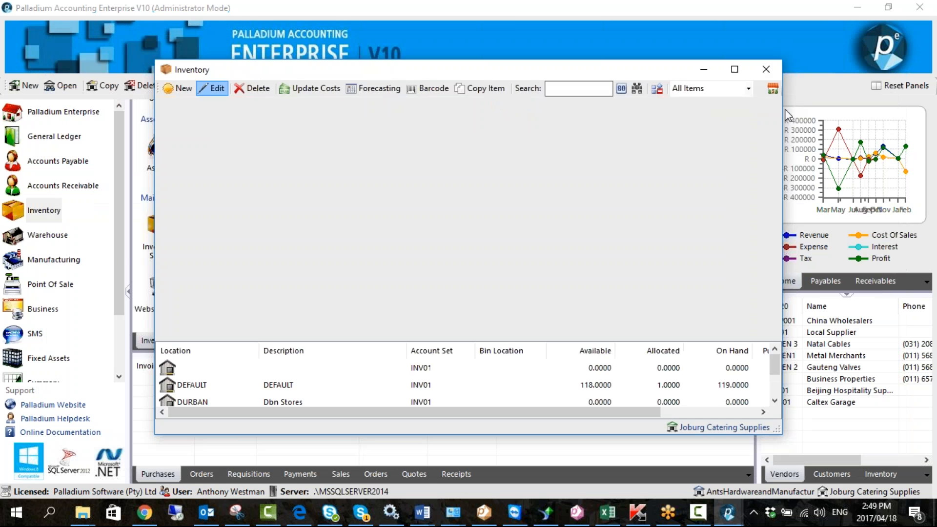
left_click(769, 70)
Open the FA001 Vehicles account set from the General Ledger and examine its linked revenue and cost of sales accounts.
left_click(54, 136)
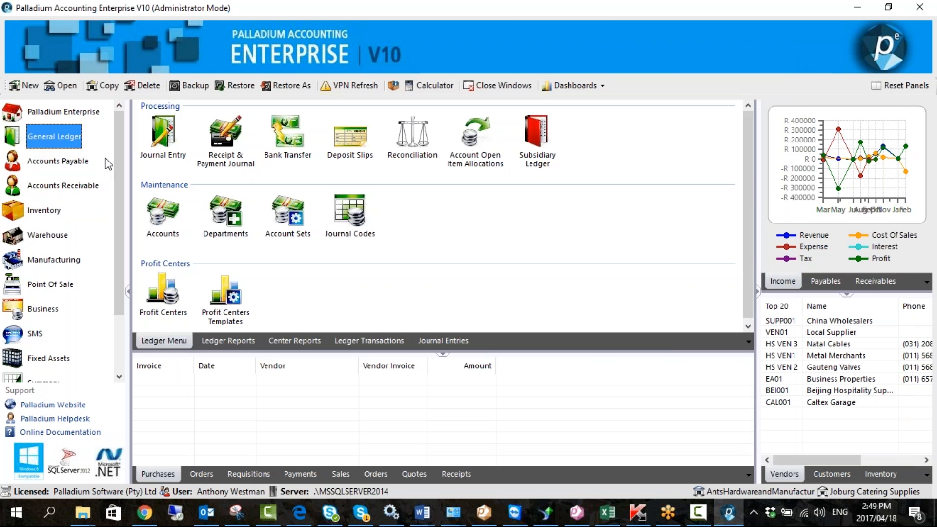
left_click(293, 217)
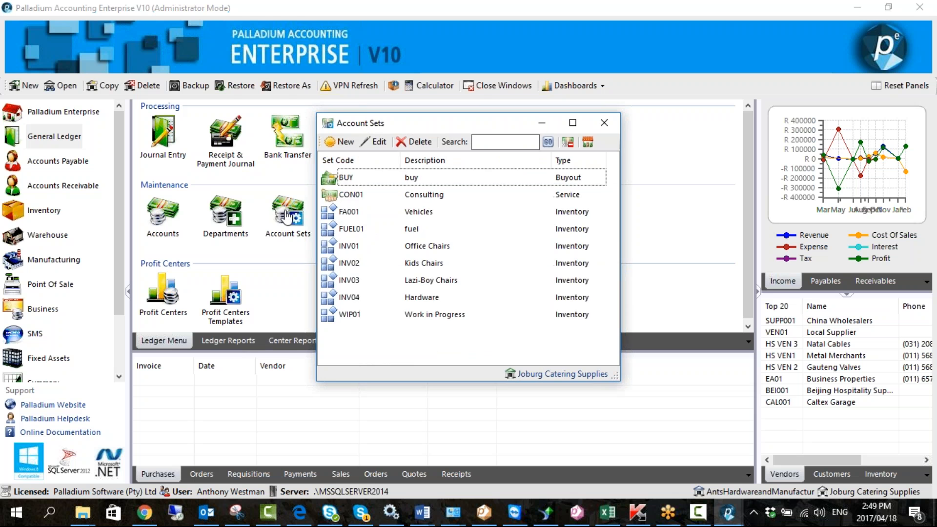
left_click(362, 213)
double_click(362, 213)
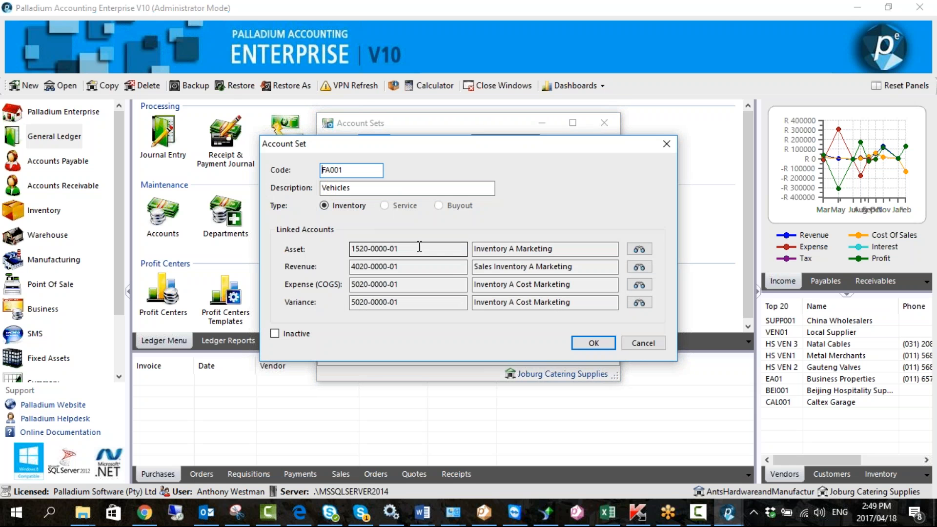
left_click_drag(402, 267, 337, 266)
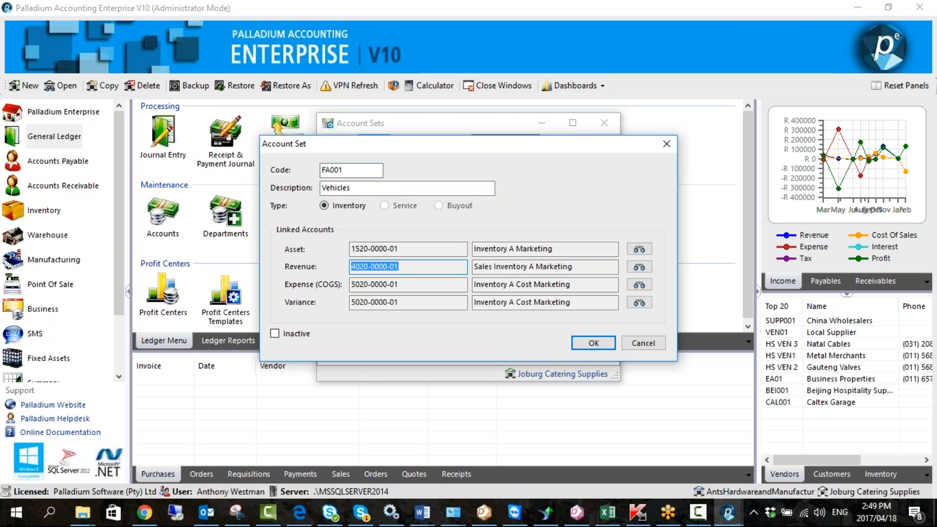
left_click_drag(405, 286, 351, 286)
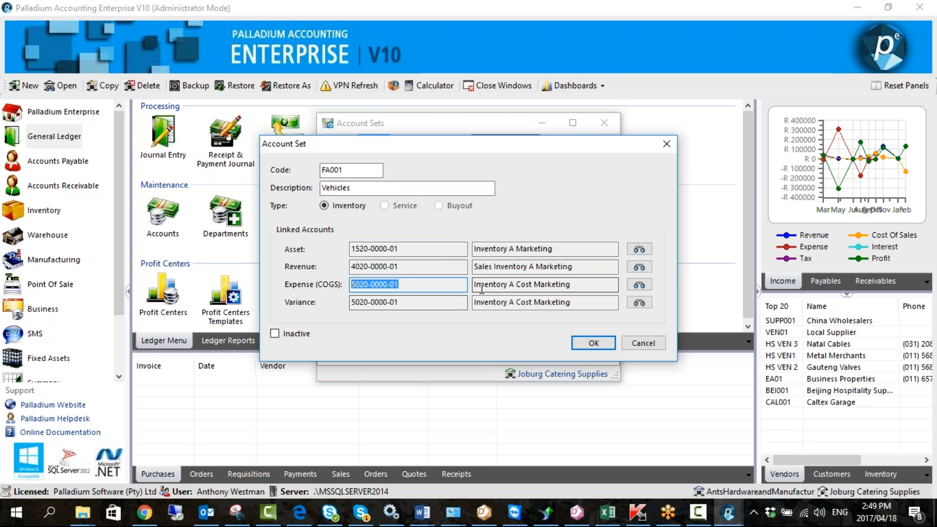
left_click_drag(571, 284, 475, 288)
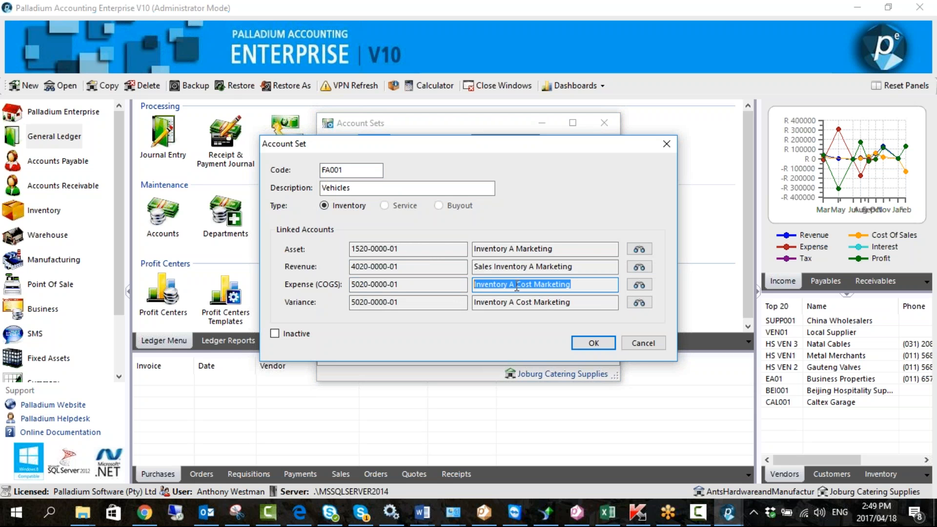
key("Return")
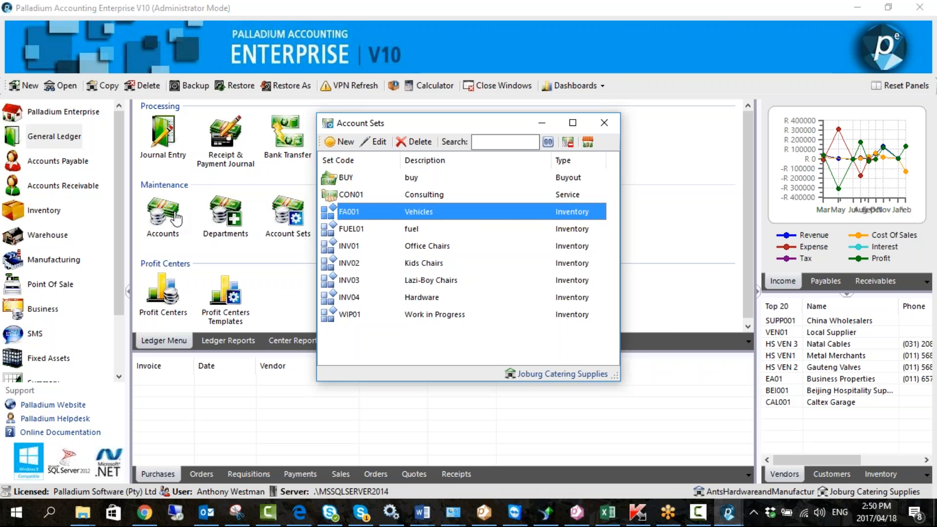
Reopen the FA001 Vehicles account set, review its linked Revenue and Expense (COGS) accounts, and leave it without changes.
left_click(376, 142)
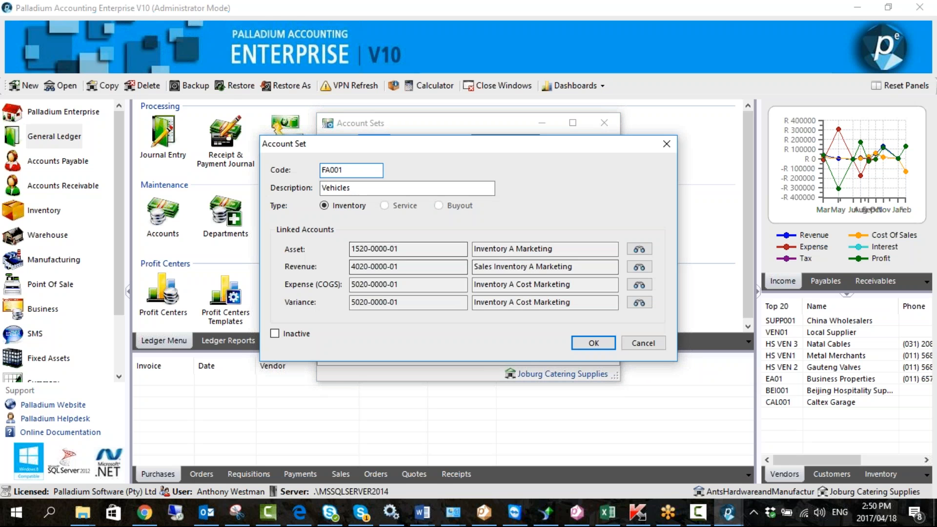
left_click(540, 266)
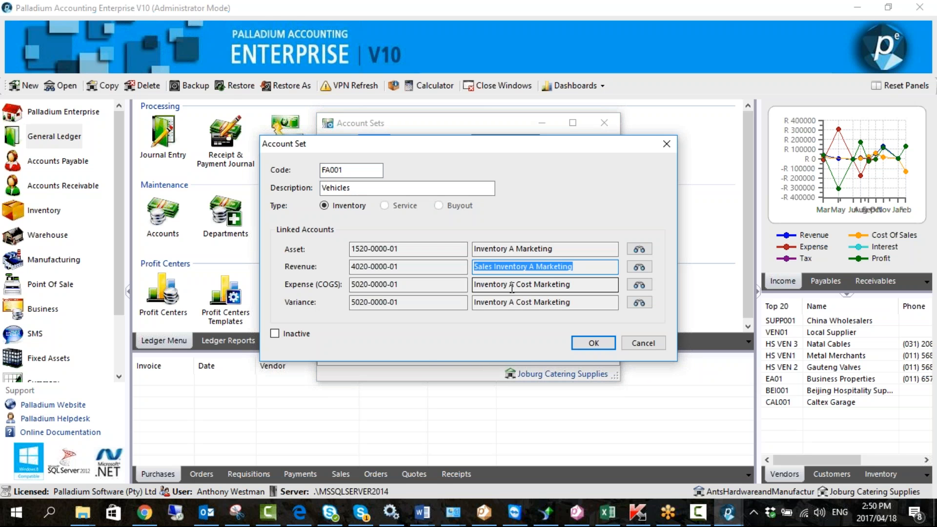
left_click_drag(514, 286, 482, 285)
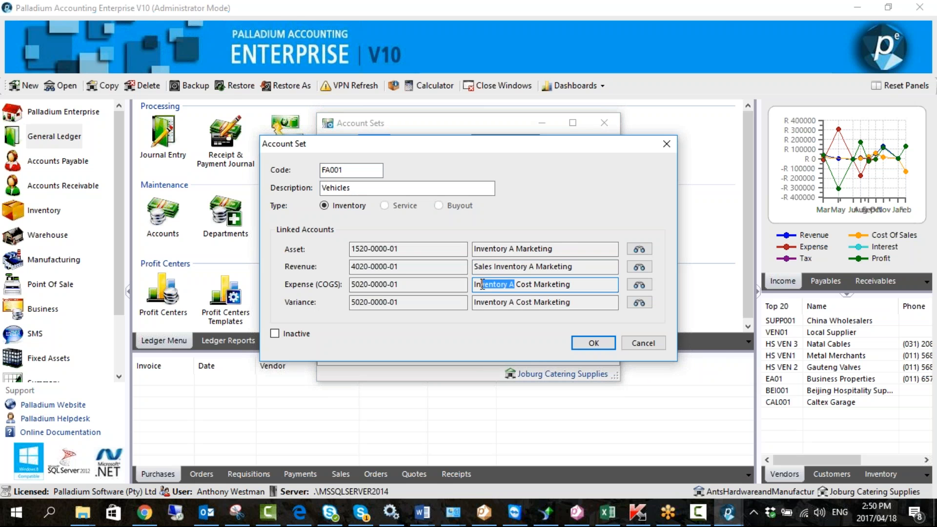
left_click(632, 344)
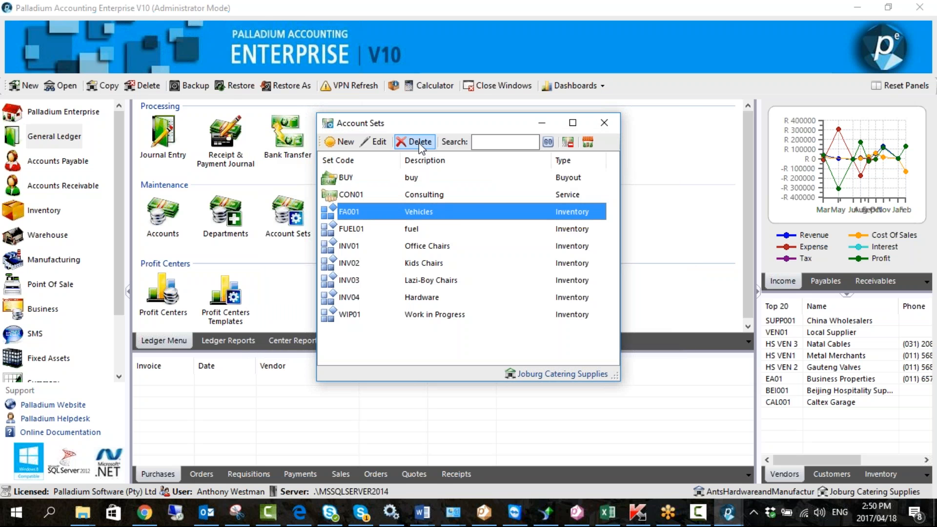
Close the account sets list and look over the existing journal codes in the General Ledger.
left_click(603, 124)
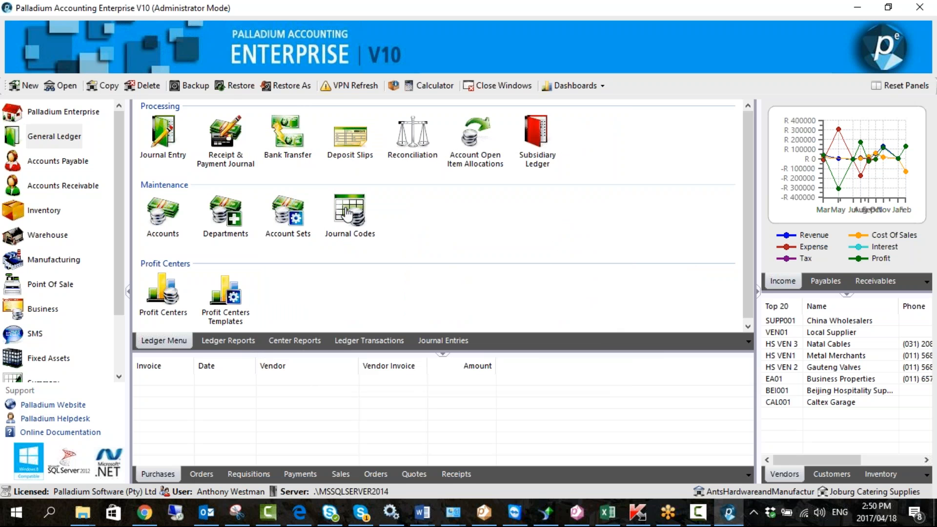
left_click(347, 213)
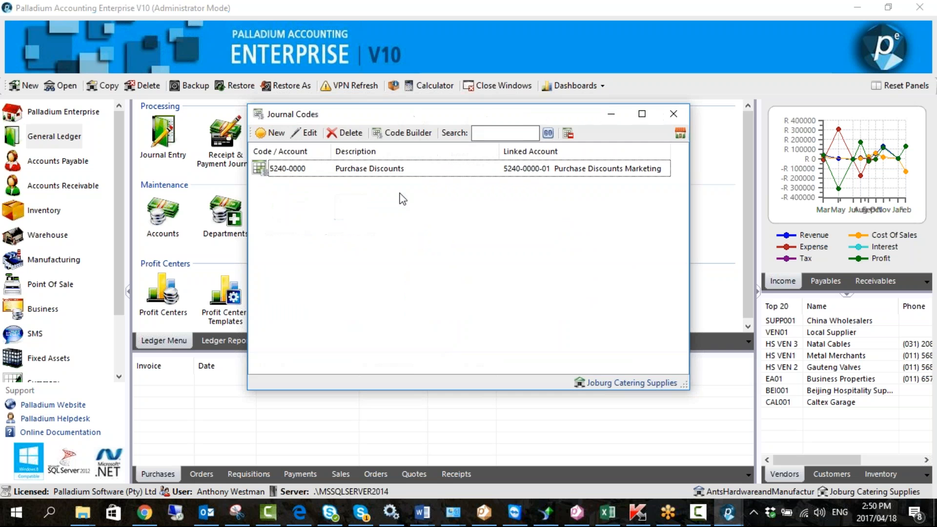
left_click(669, 111)
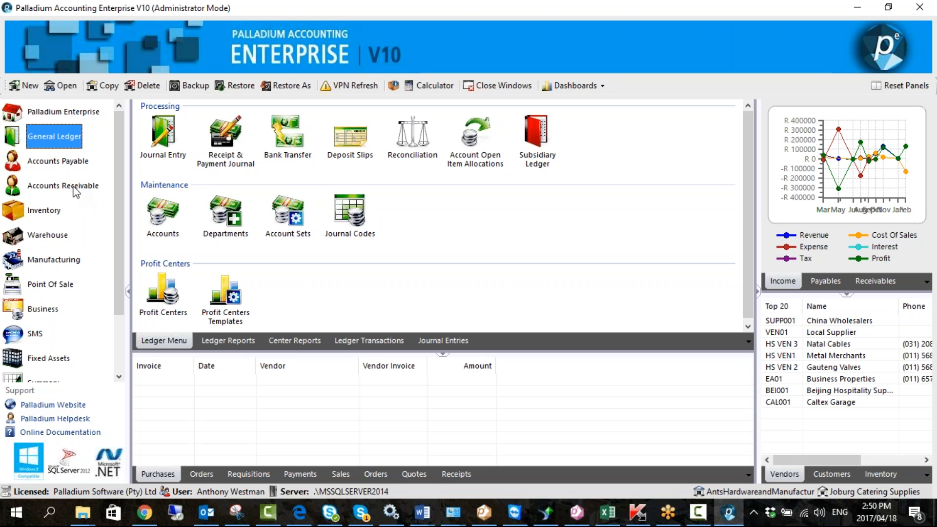
Start a purchase invoice from Accounts Payable for vendor CAL001 Caltex Garage without opening an existing GRV.
left_click(73, 165)
left_click(225, 147)
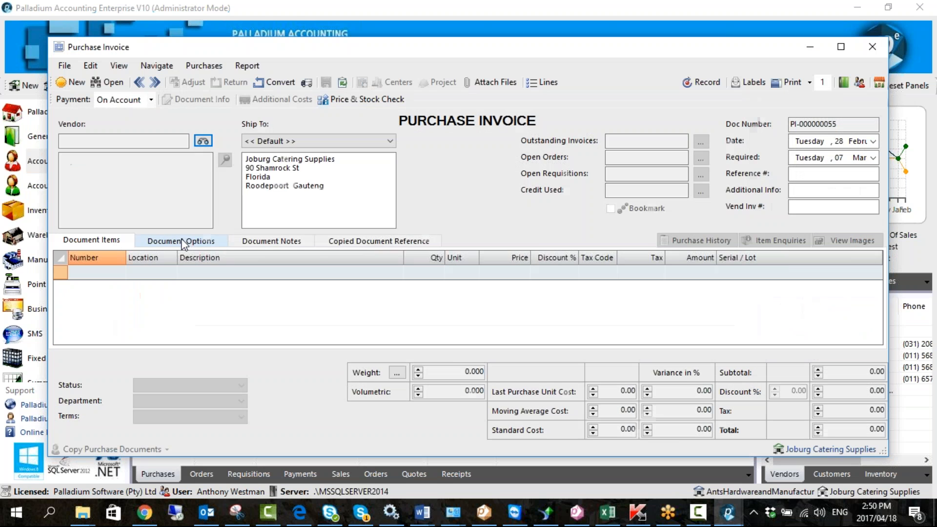
left_click(203, 141)
double_click(318, 241)
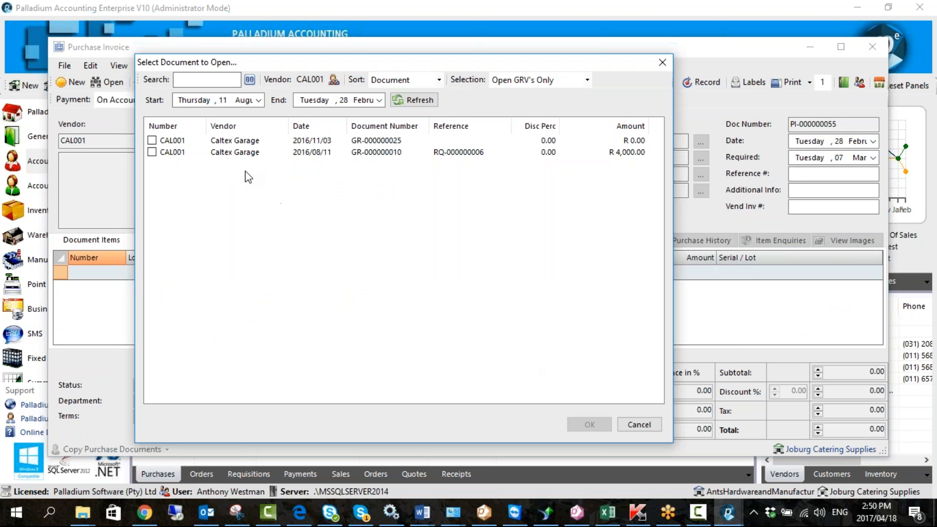
left_click(639, 424)
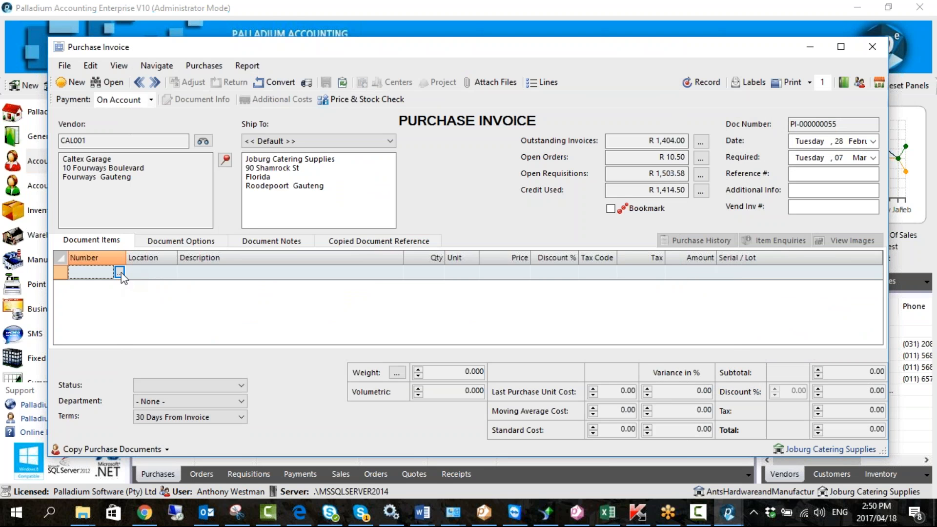
Open item selection for the invoice's first line and limit the item types to Journals only.
key("Return")
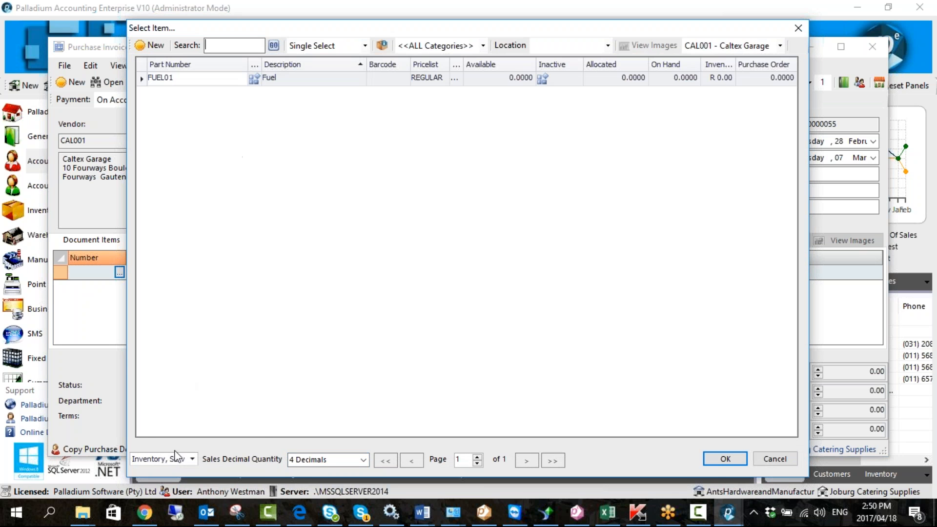
left_click(193, 459)
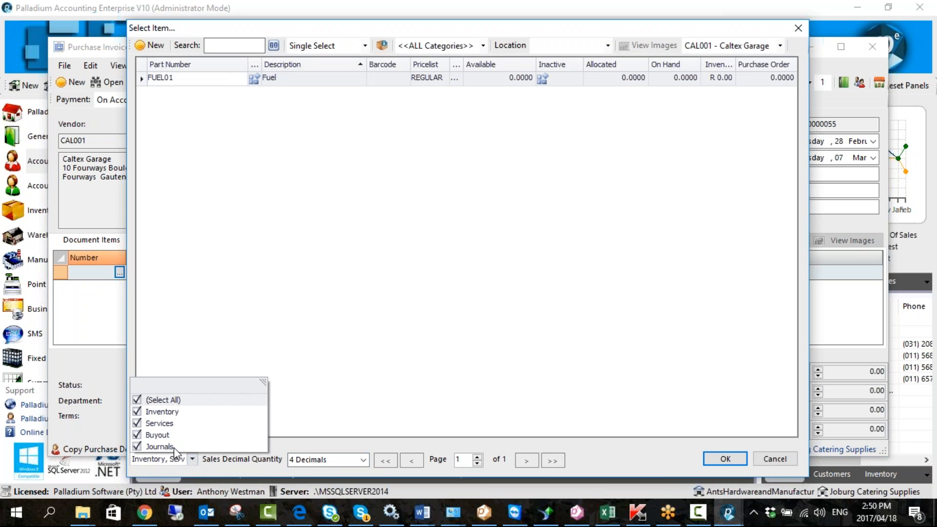
left_click(137, 435)
left_click(137, 424)
left_click(137, 411)
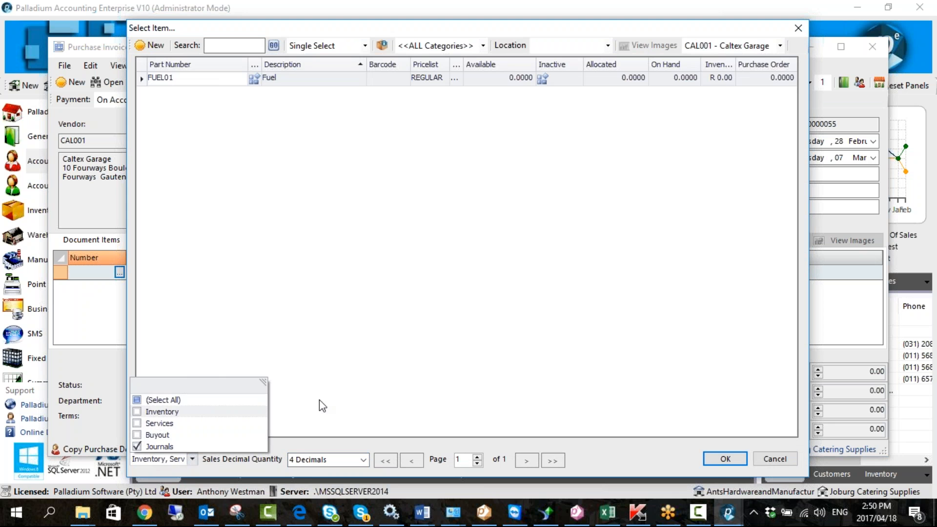
left_click(320, 400)
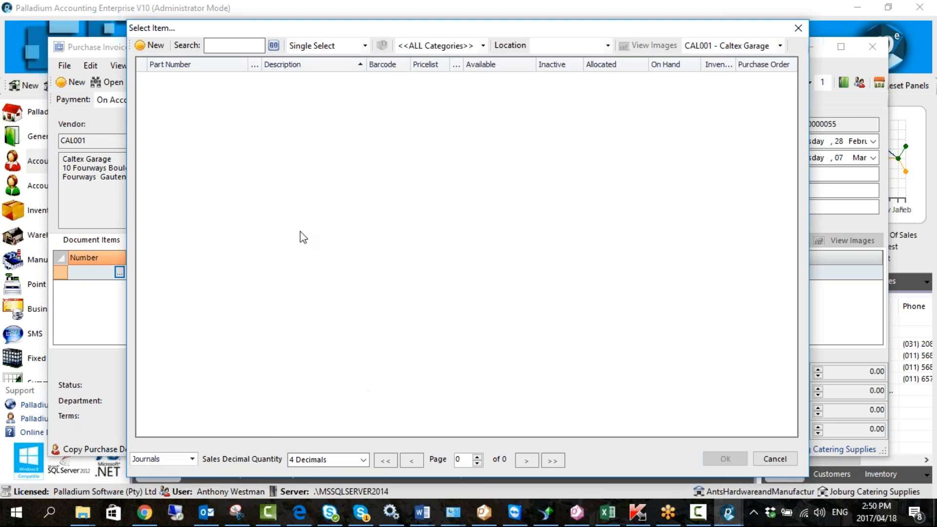
List the journal items for all vendors, cancel the item selection and close the purchase invoice.
left_click(780, 46)
left_click(762, 59)
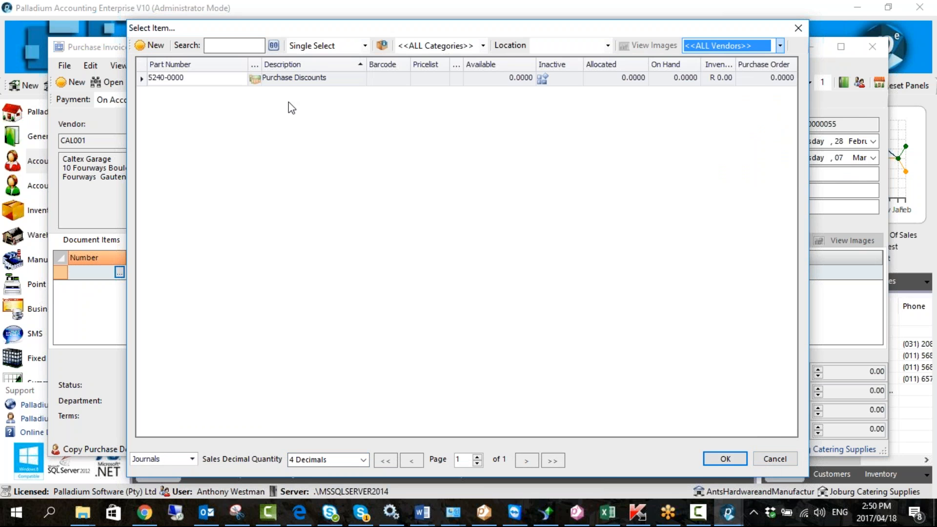
left_click(774, 458)
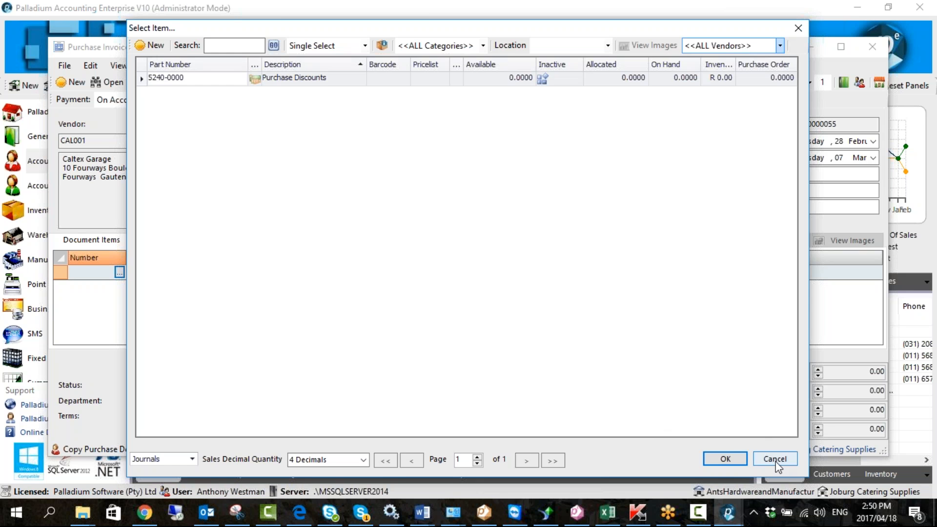
left_click(862, 44)
Open the General Ledger journal codes, examine the accounts offered by the Code Builder and cancel it.
left_click(54, 136)
left_click(343, 219)
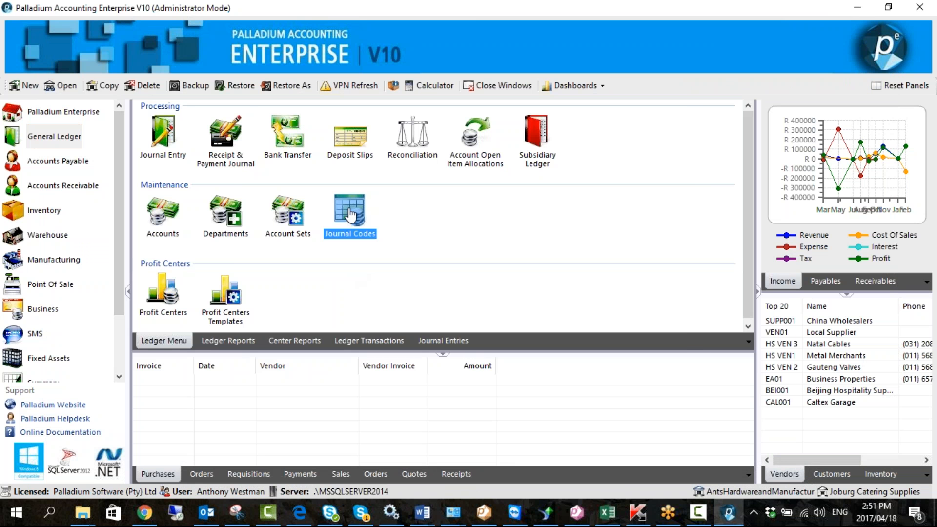
double_click(366, 239)
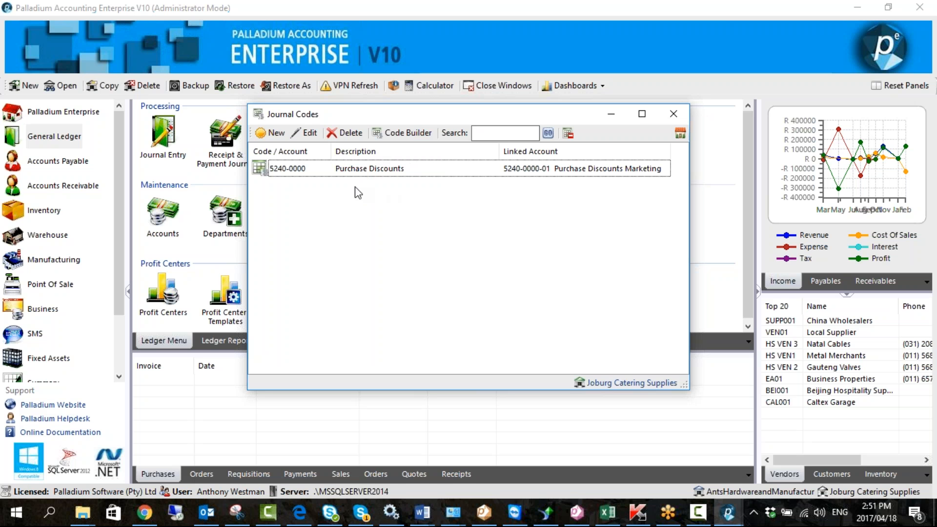
left_click(407, 140)
left_click_drag(589, 157, 597, 203)
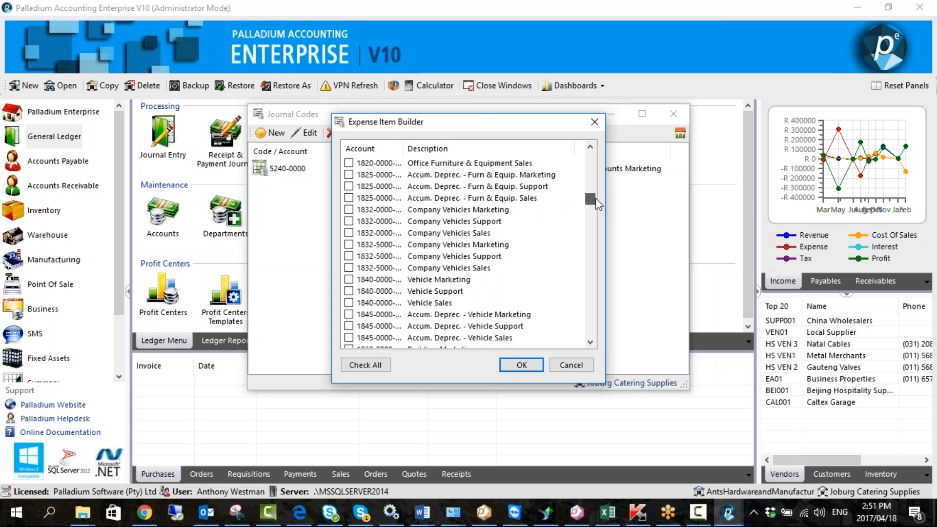
left_click(572, 366)
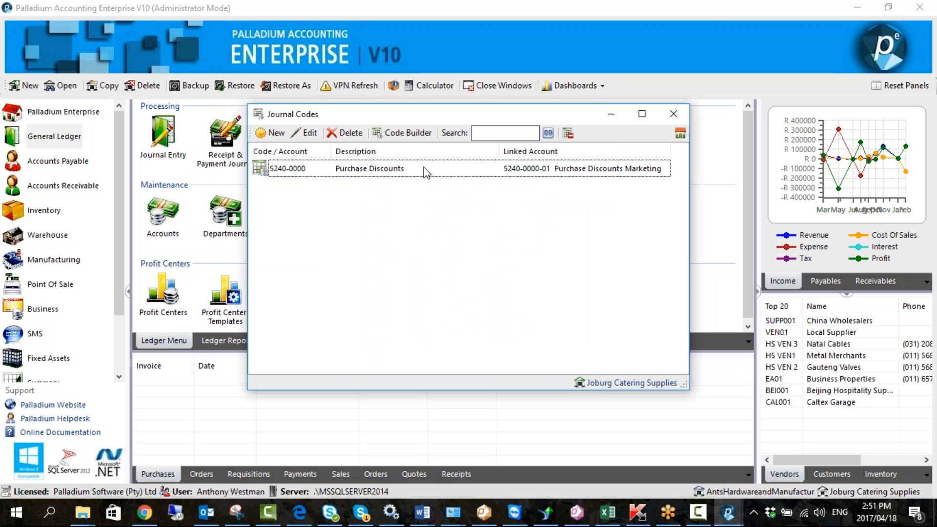
Generate a journal code for the 1050 Petty Cash Marketing account with the Code Builder.
left_click(412, 133)
left_click(349, 257)
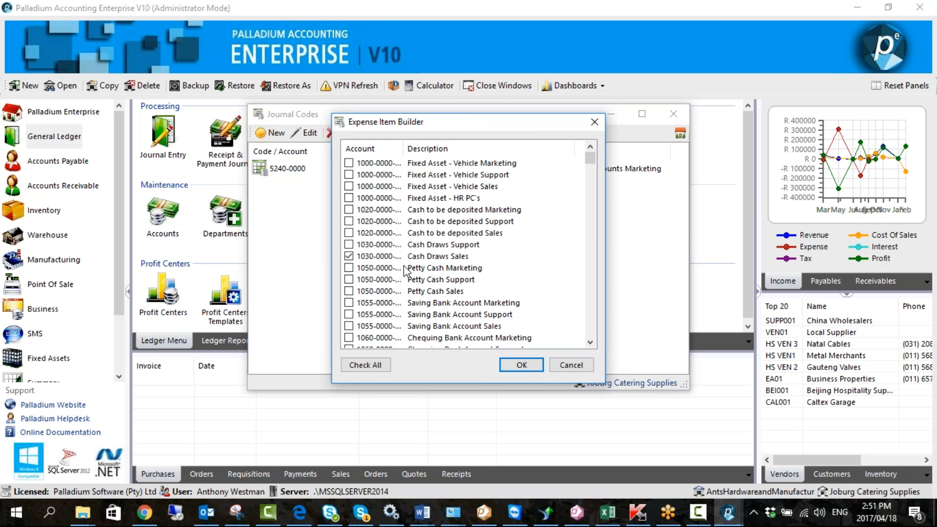
left_click(349, 256)
left_click(349, 268)
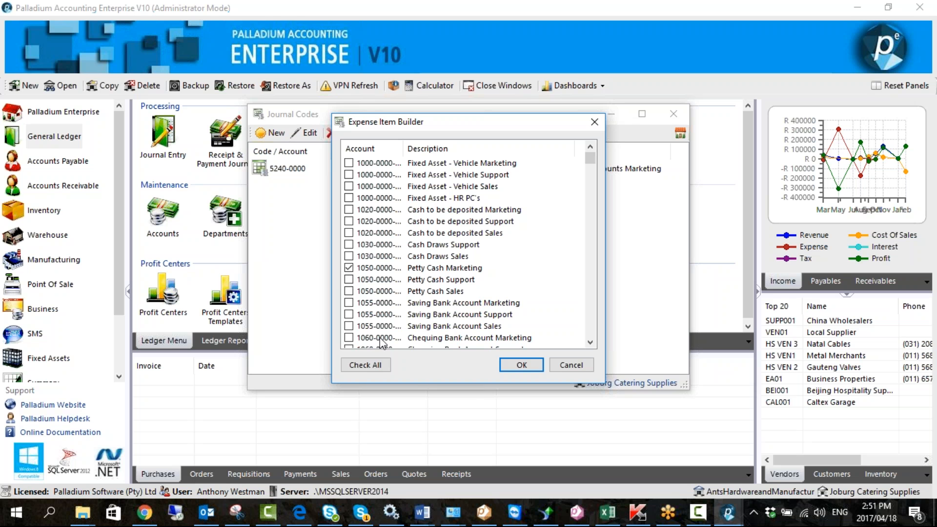
left_click(521, 365)
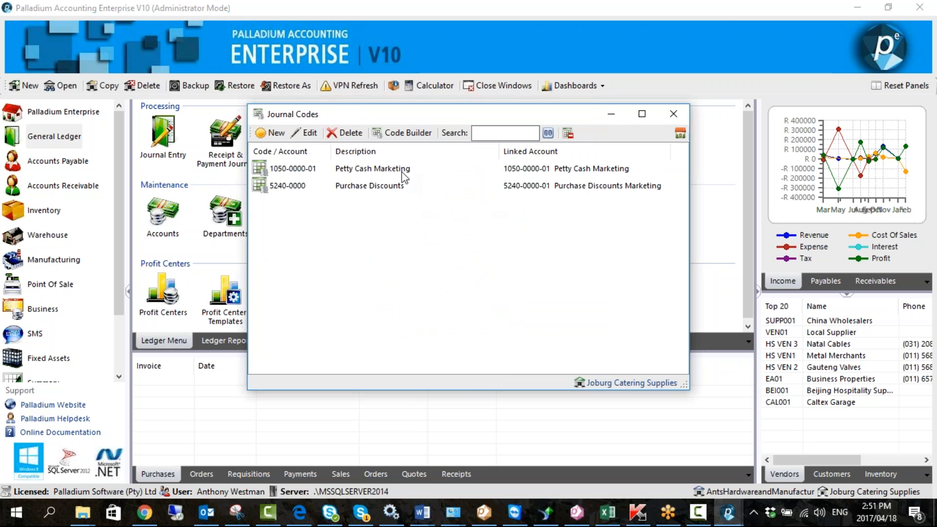
Look through the remaining accounts in the Code Builder, cancel it and close the journal codes list.
left_click(403, 133)
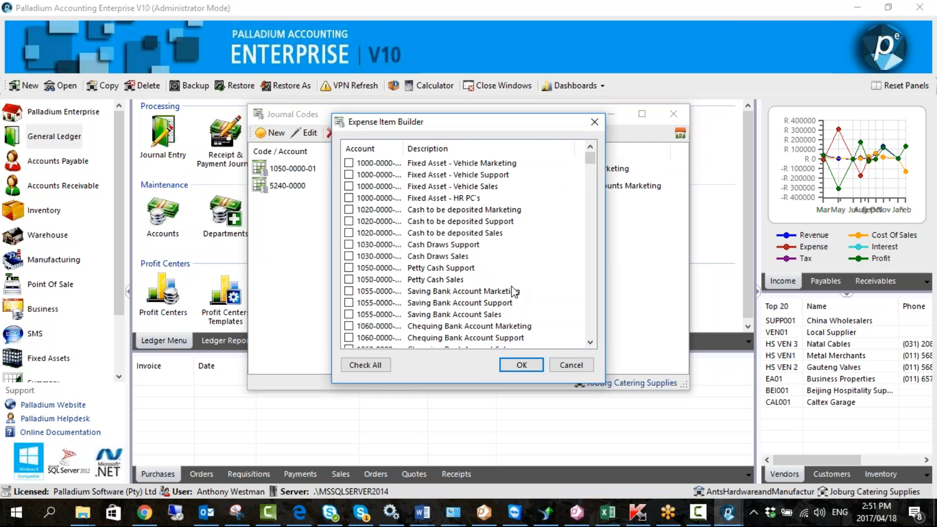
scroll(493, 289, "down", 12)
scroll(476, 267, "down", 20)
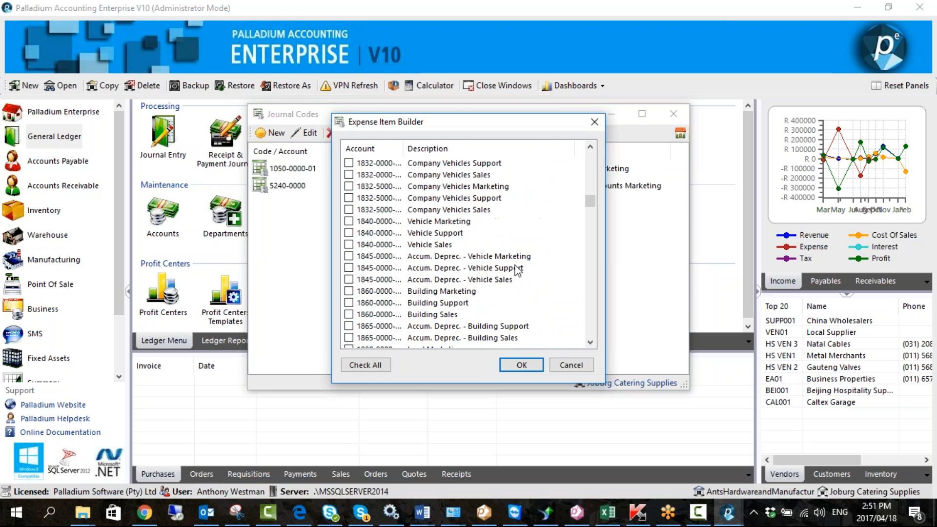
scroll(508, 251, "down", 5)
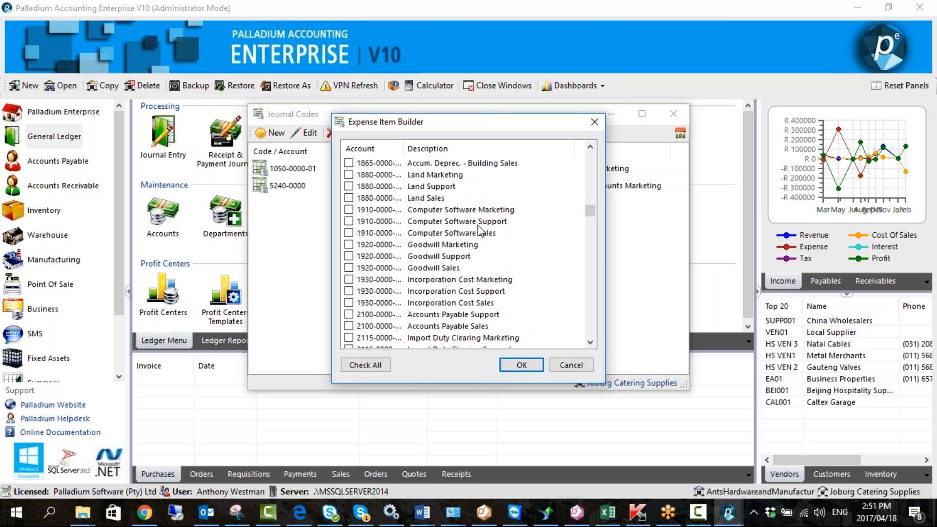
scroll(479, 244, "down", 6)
scroll(476, 261, "down", 3)
left_click(570, 365)
left_click(674, 113)
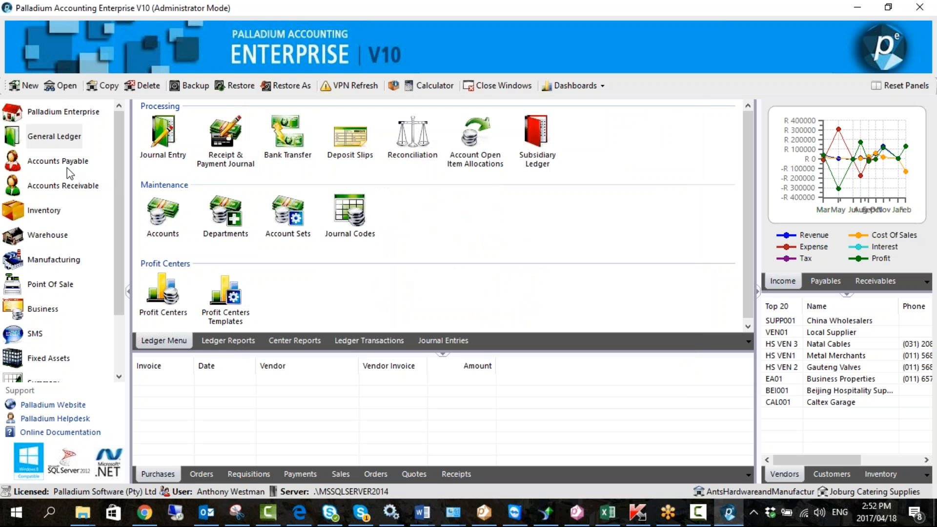
Start a new purchase invoice for CAL001 Caltex Garage and dismiss its list of open GRVs.
left_click(70, 171)
left_click(223, 142)
left_click(203, 140)
double_click(262, 224)
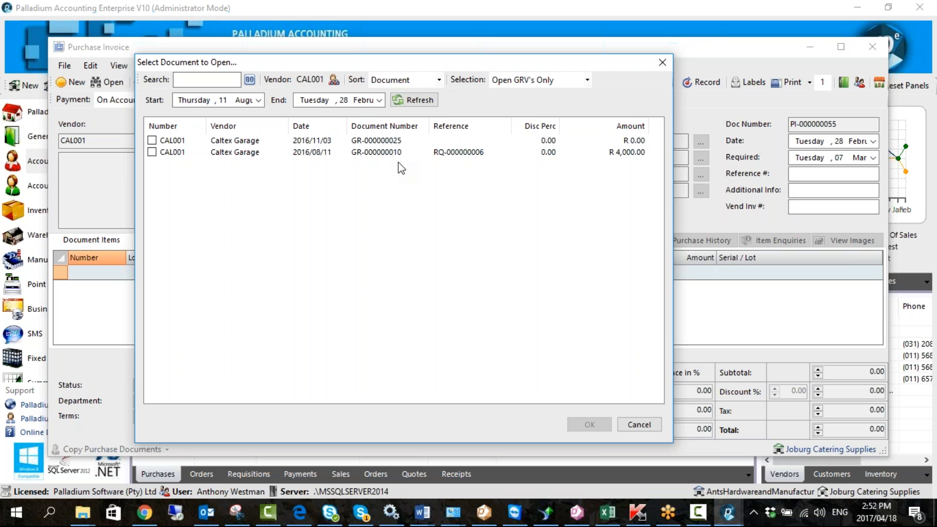
left_click(639, 425)
left_click(119, 272)
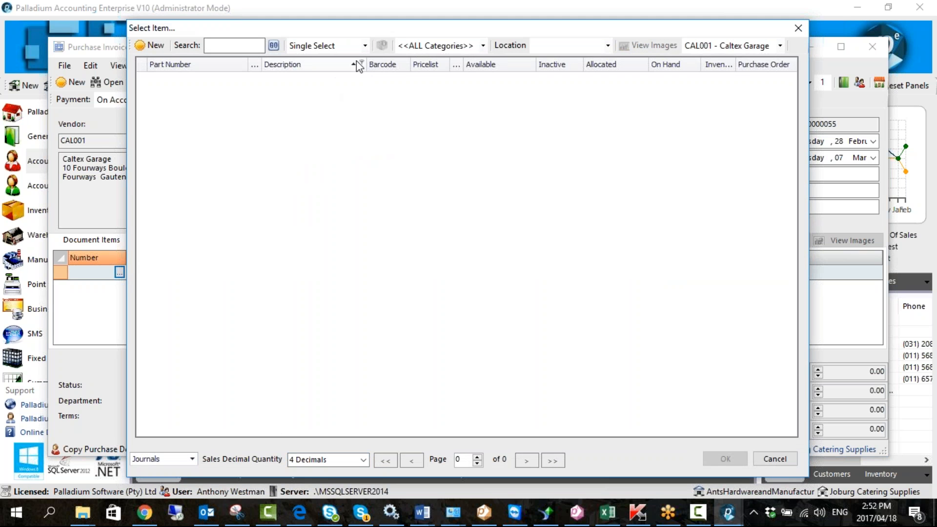
left_click(780, 46)
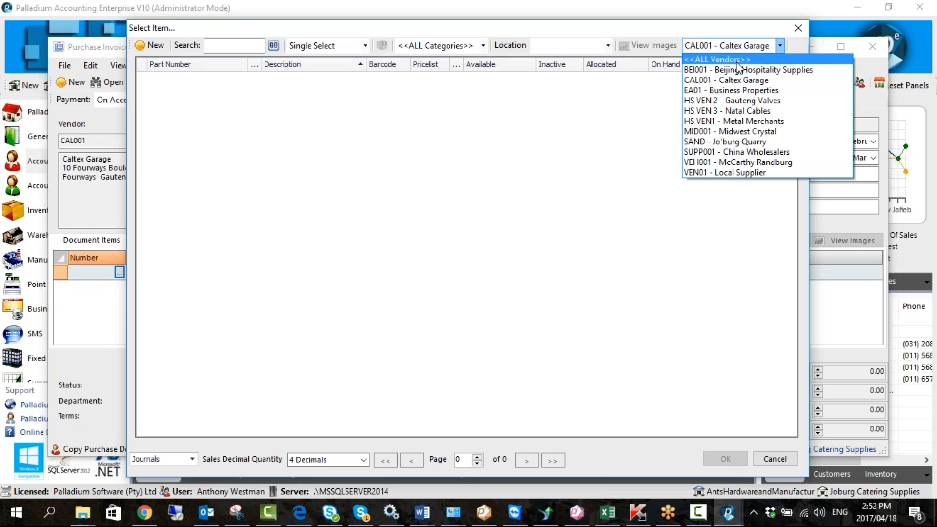
left_click(742, 59)
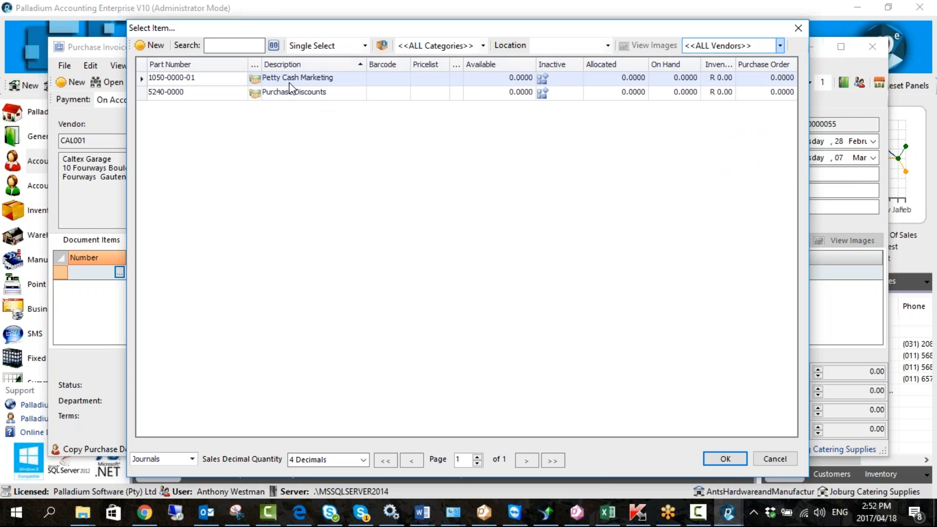
double_click(341, 86)
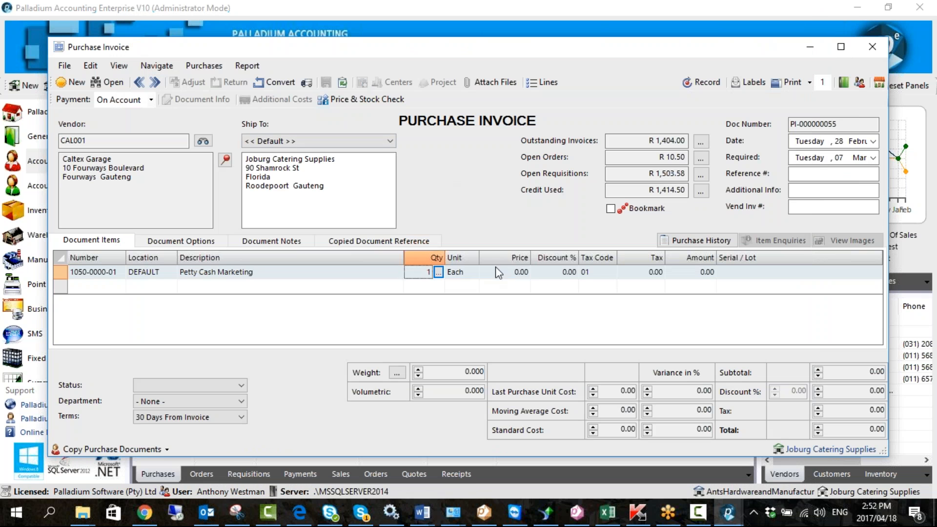
Set the Petty Cash Marketing line's price to 100 and discard the purchase invoice.
left_click(497, 268)
type("100")
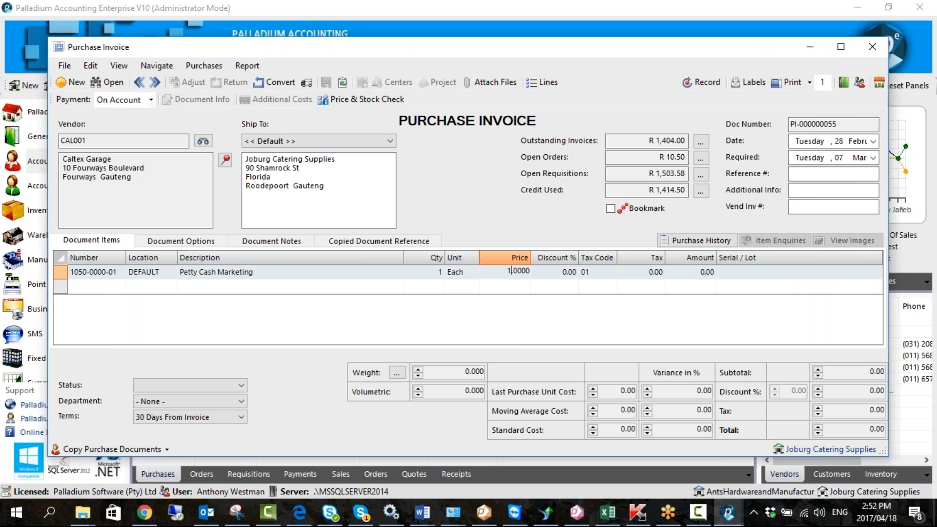
key("Return")
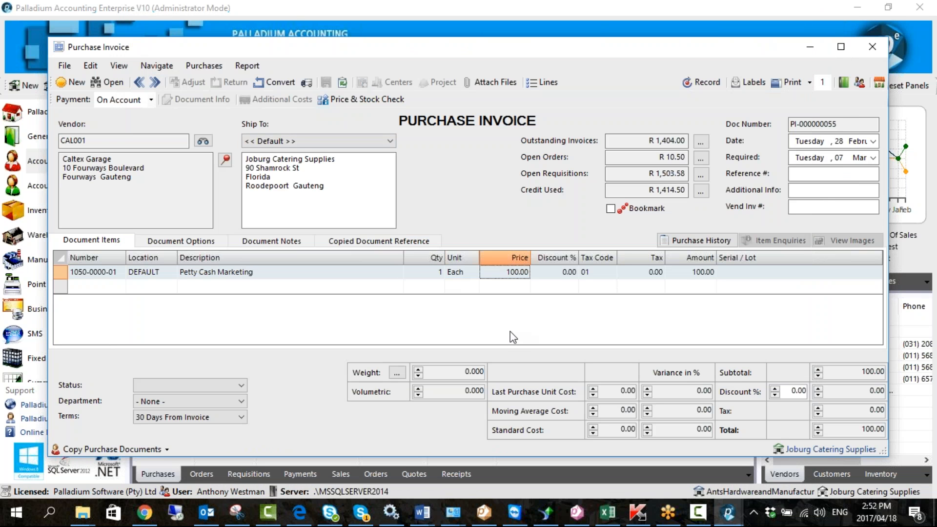
left_click(875, 44)
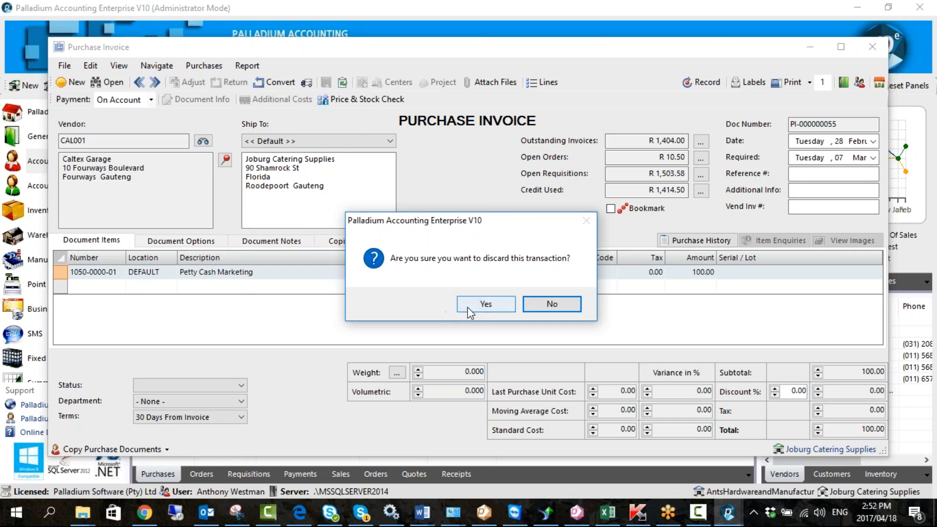
left_click(481, 304)
Open the General Ledger journal codes list, view a blank journal code form and cancel it.
left_click(57, 137)
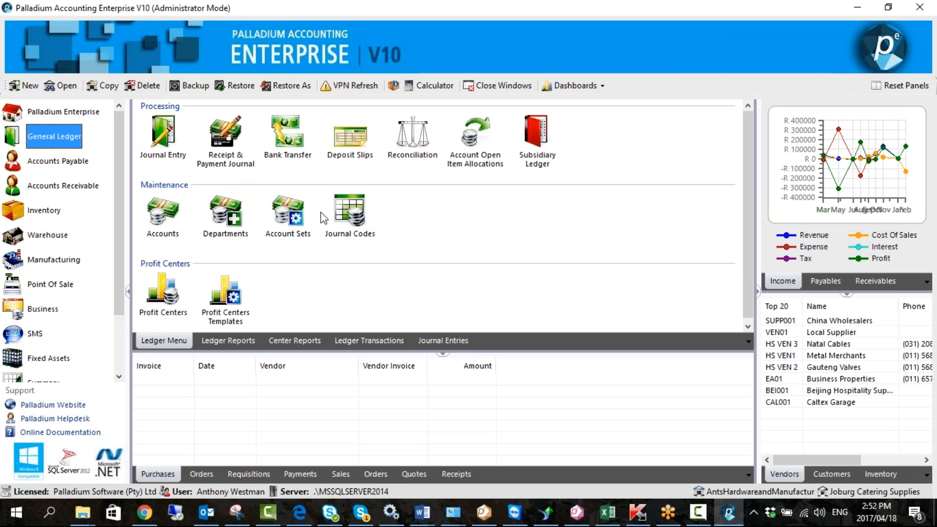
left_click(341, 216)
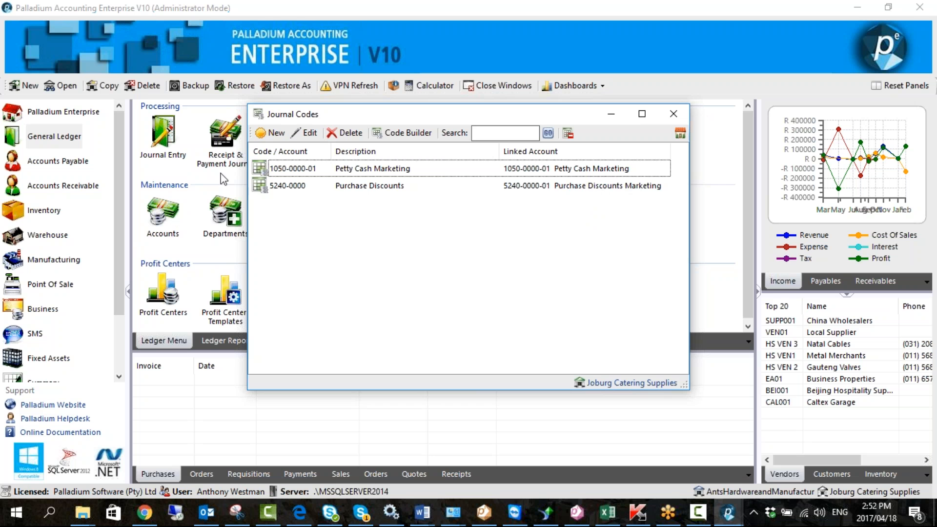
left_click(270, 133)
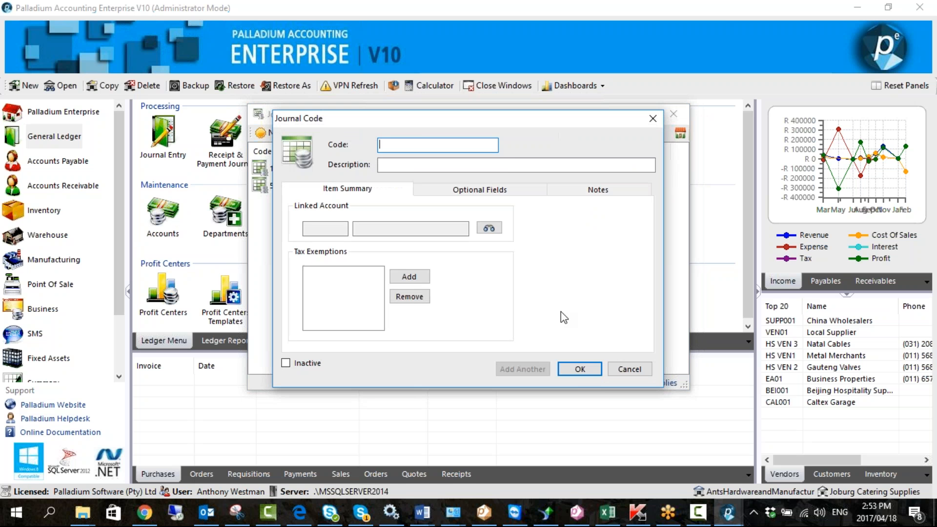
left_click(614, 374)
Generate a journal code for the 1880 Land Support account with the Code Builder.
left_click(406, 133)
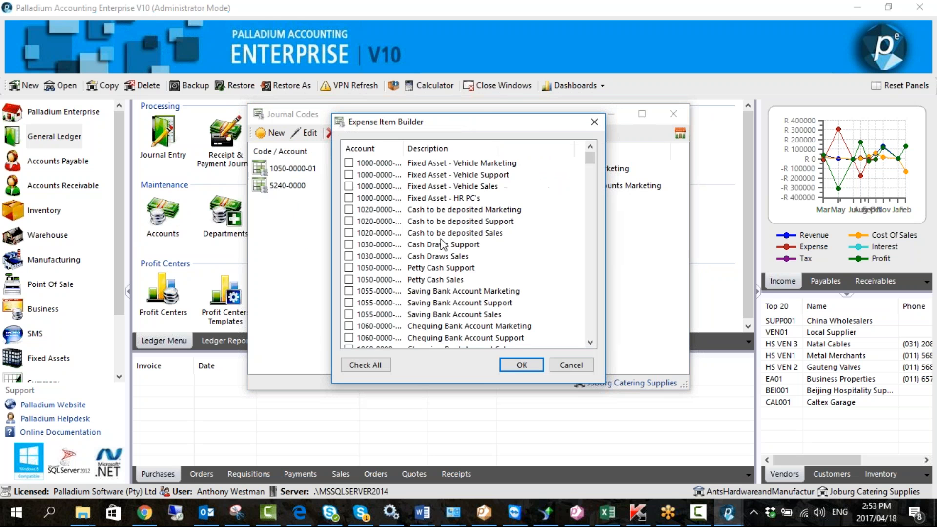
scroll(447, 264, "down", 15)
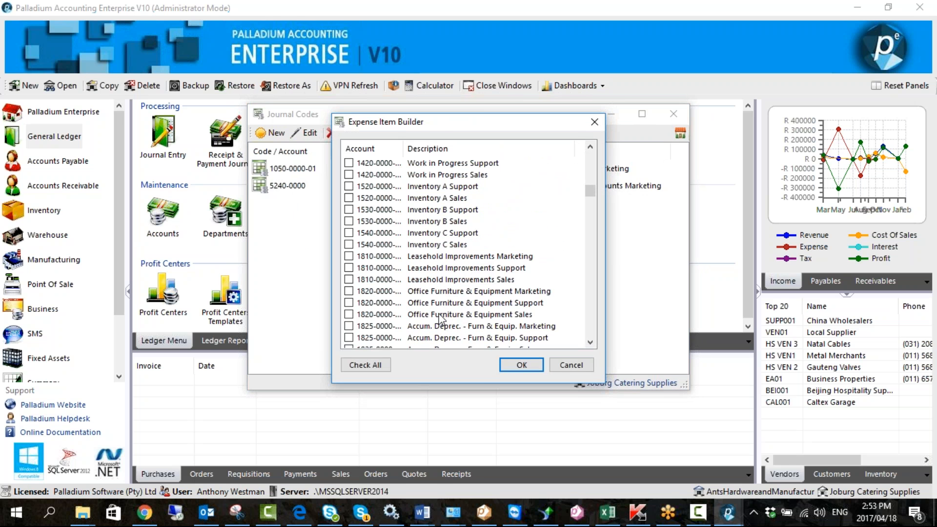
scroll(442, 318, "down", 2)
scroll(493, 318, "down", 3)
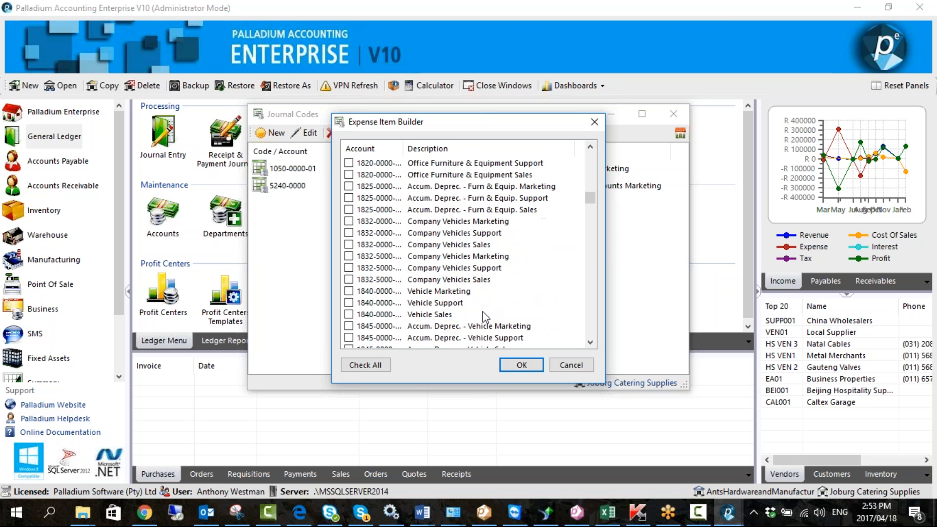
scroll(485, 317, "down", 5)
scroll(481, 317, "down", 5)
scroll(477, 317, "up", 4)
scroll(477, 318, "up", 2)
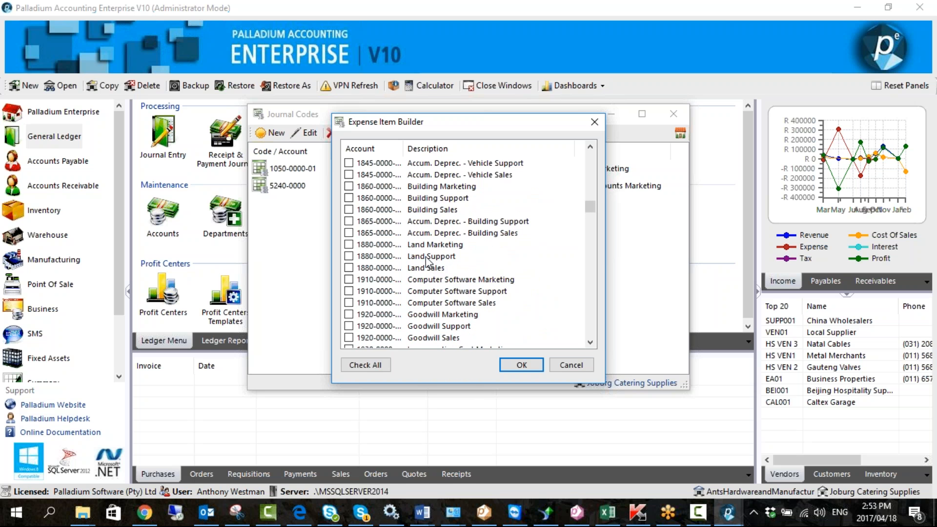
left_click(351, 257)
left_click(520, 364)
left_click(340, 187)
double_click(341, 188)
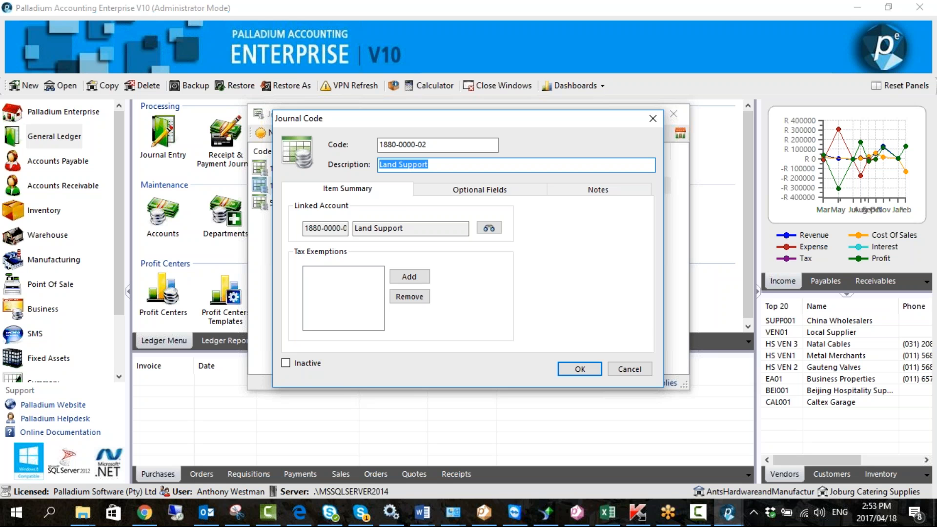
type("Coffee")
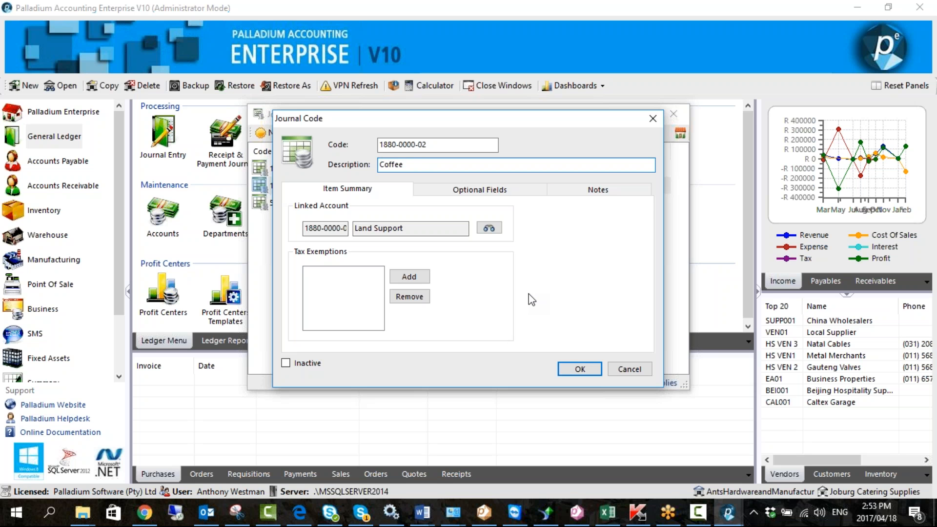
left_click(623, 371)
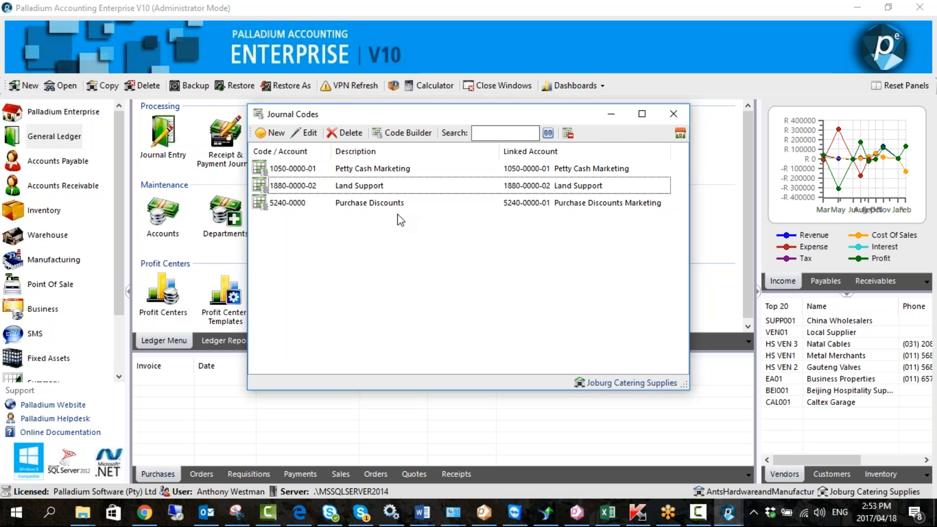
left_click(399, 186)
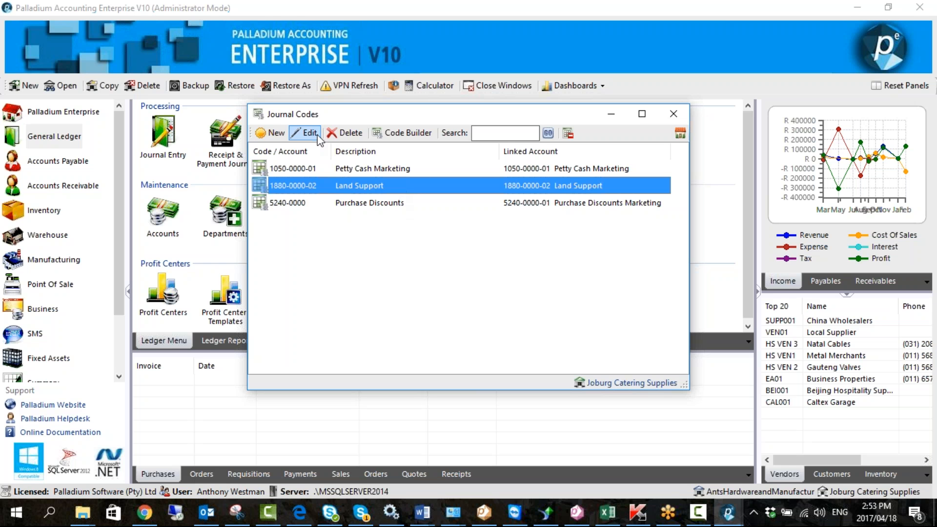
left_click(346, 133)
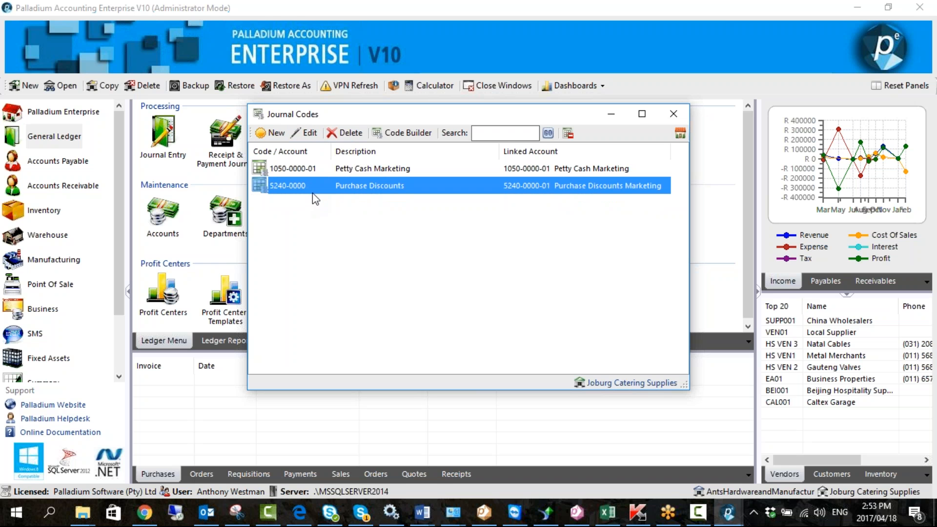
left_click(366, 204)
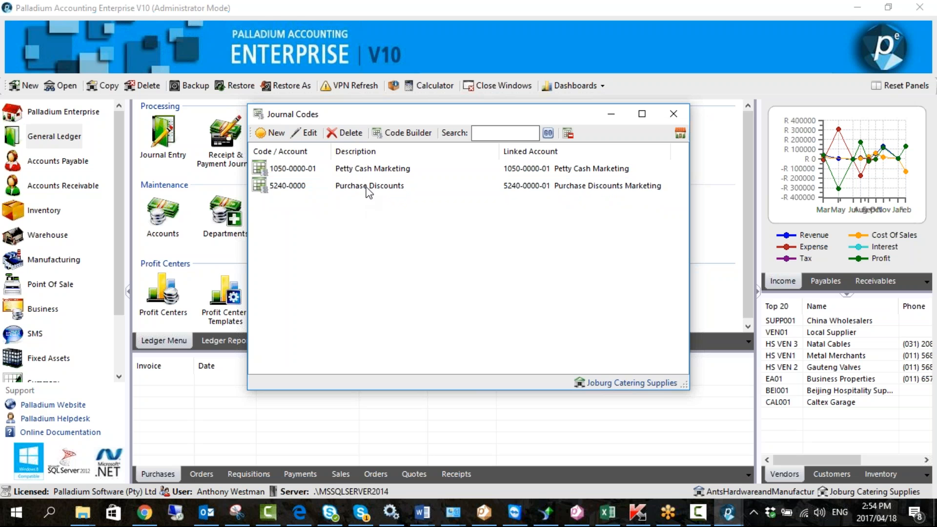
left_click(366, 189)
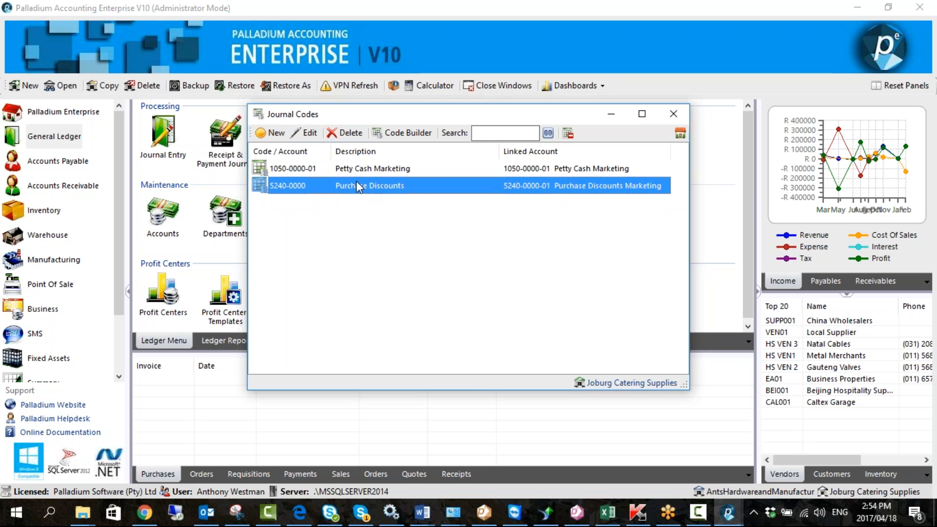
left_click(619, 320)
View the accounts offered in the Code Builder, cancel it and close the journal codes list.
left_click(413, 133)
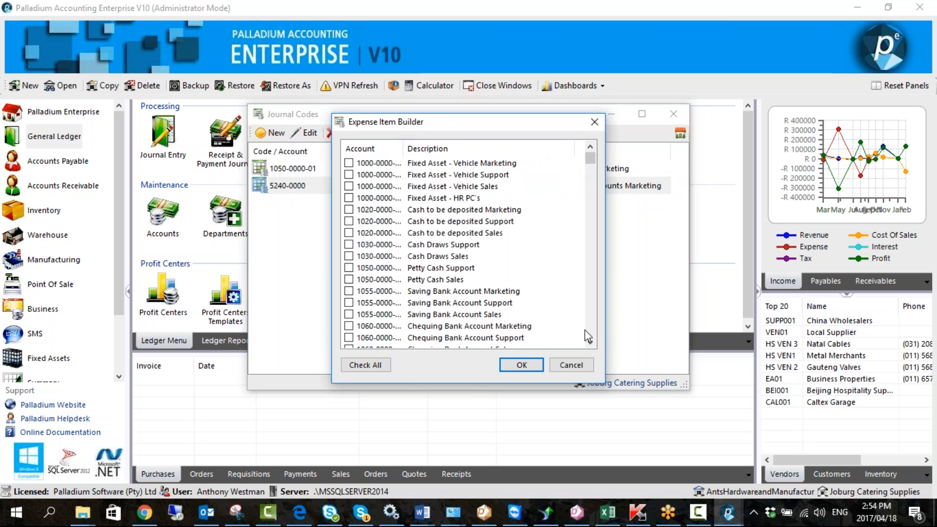
left_click(570, 365)
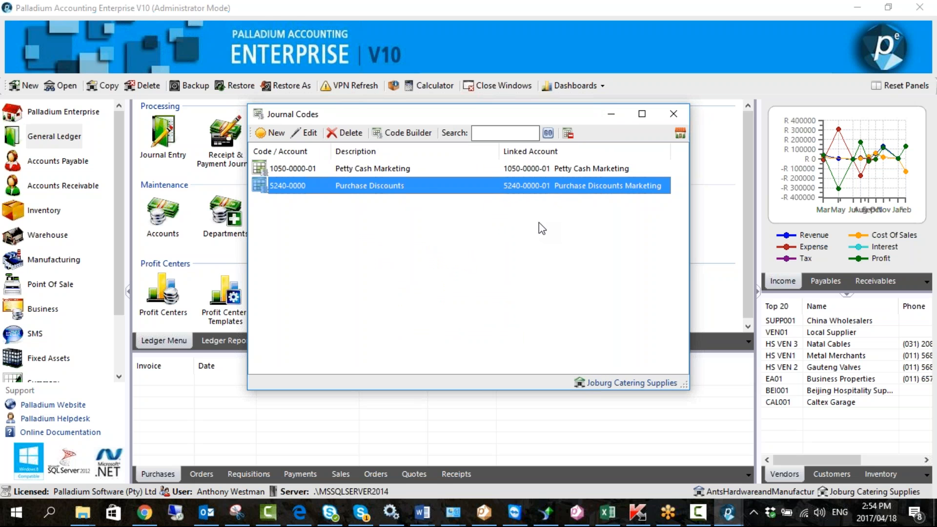
left_click(422, 171)
left_click(418, 188)
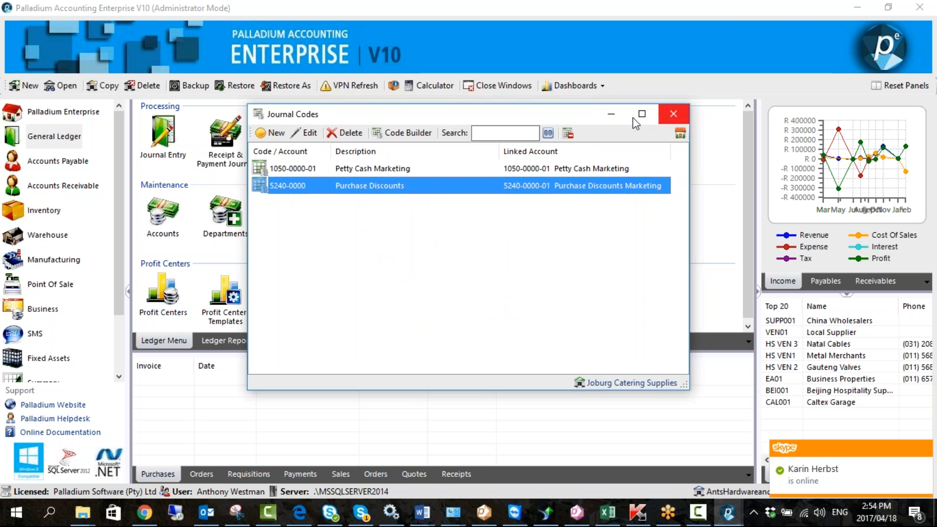
left_click(674, 114)
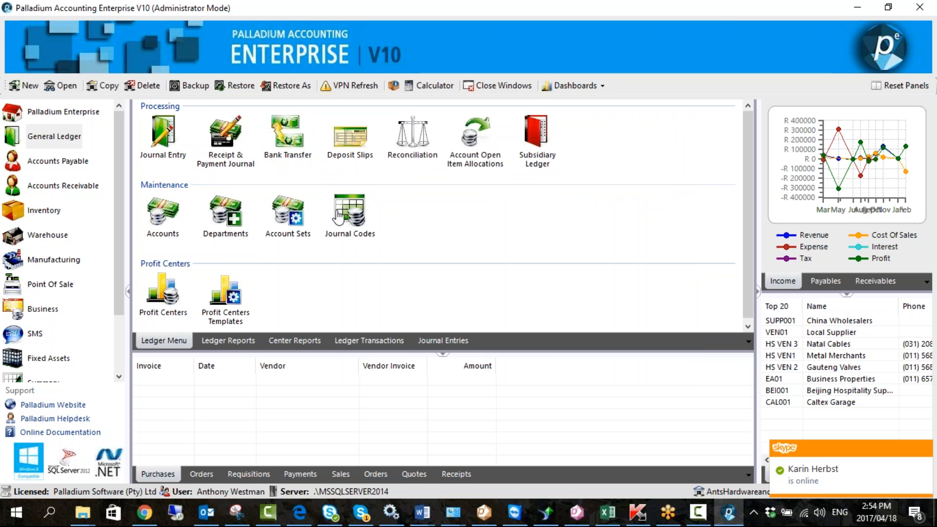
Start a new Accounts Receivable sales invoice for the customer preselected in the customer list.
scroll(295, 215, "down", 1)
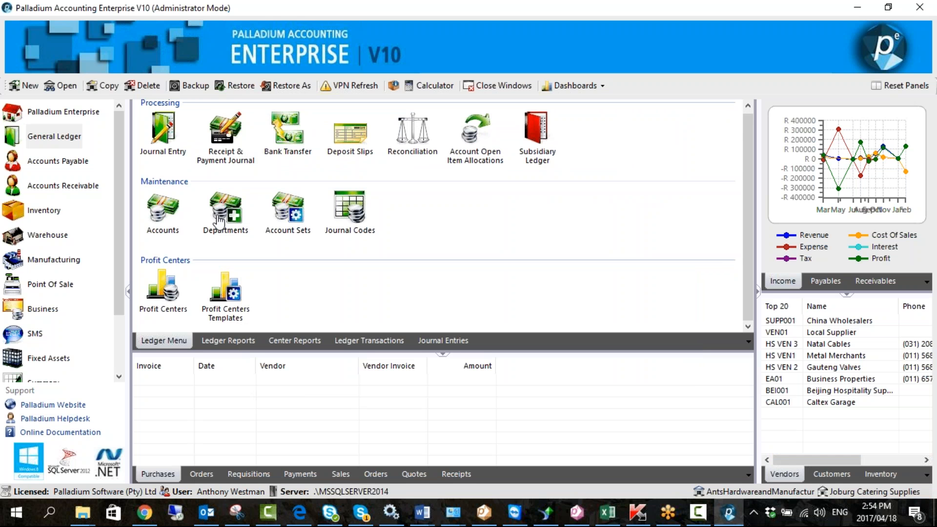
left_click(76, 181)
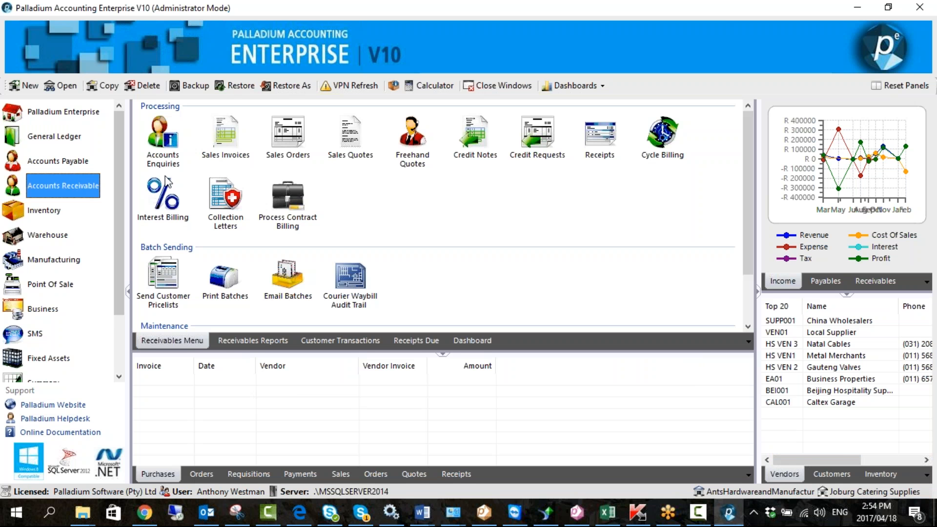
double_click(224, 146)
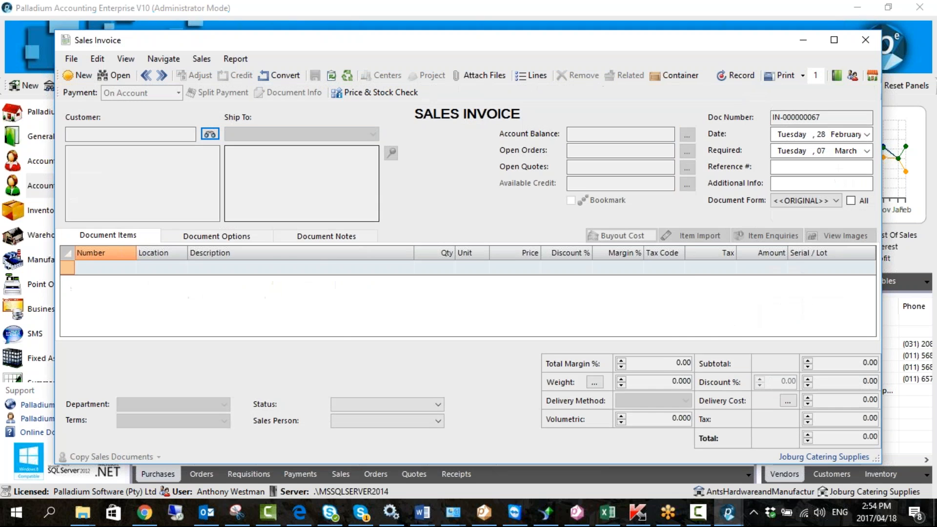
left_click(210, 134)
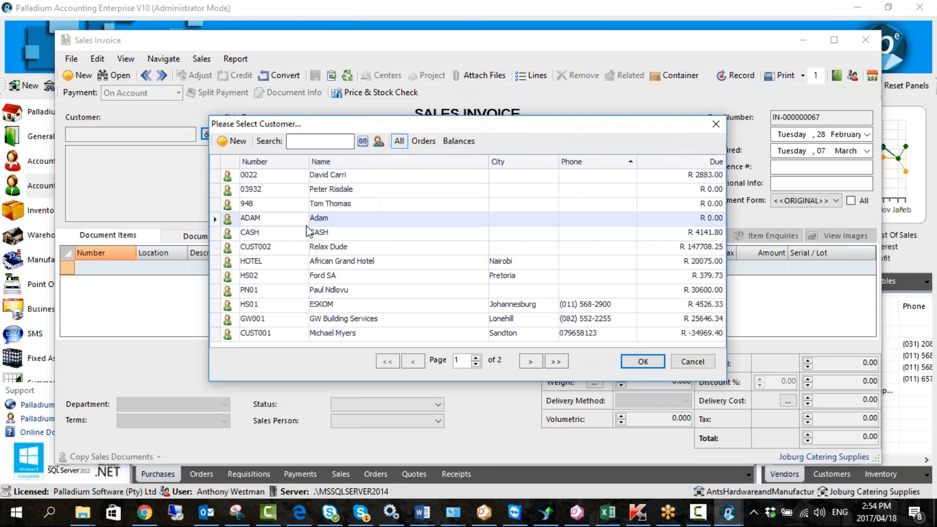
key("Return")
Add journal item 5240-0000 Purchase Discounts as the first line of the sales invoice.
left_click(129, 267)
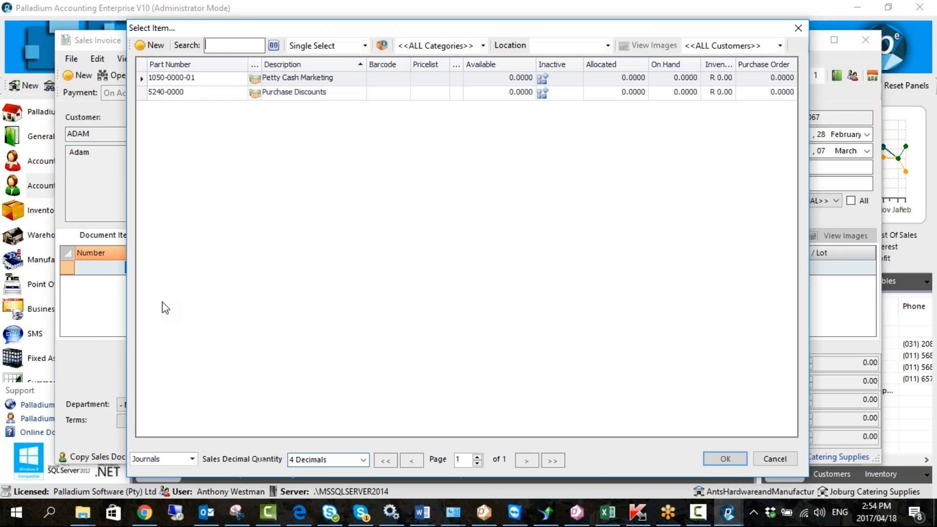
left_click(282, 97)
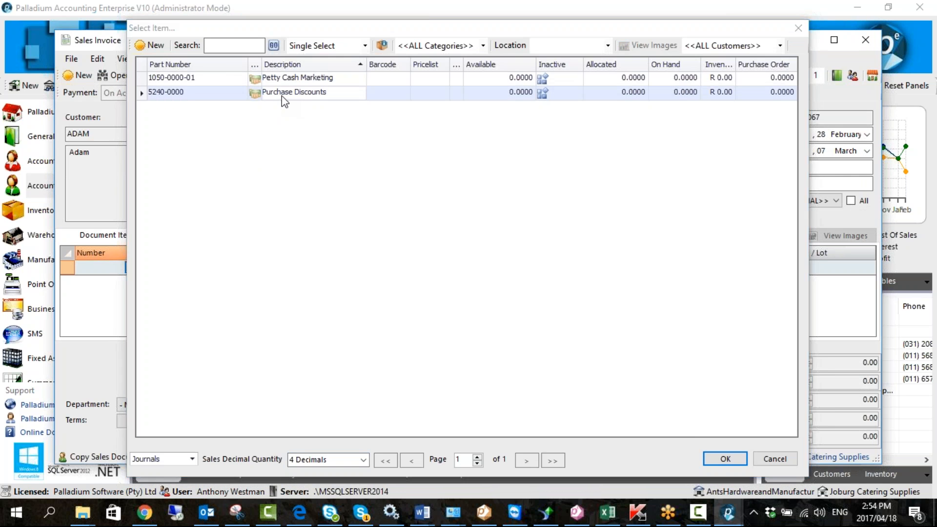
double_click(282, 95)
Set the sales invoice's department to 1000 JHB and discard the invoice.
left_click(157, 402)
left_click(164, 432)
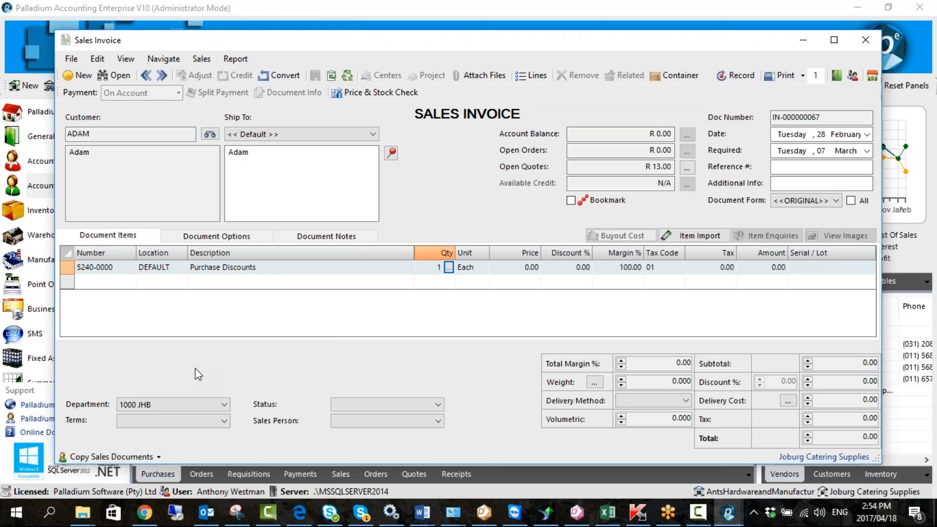
left_click(858, 45)
left_click(492, 297)
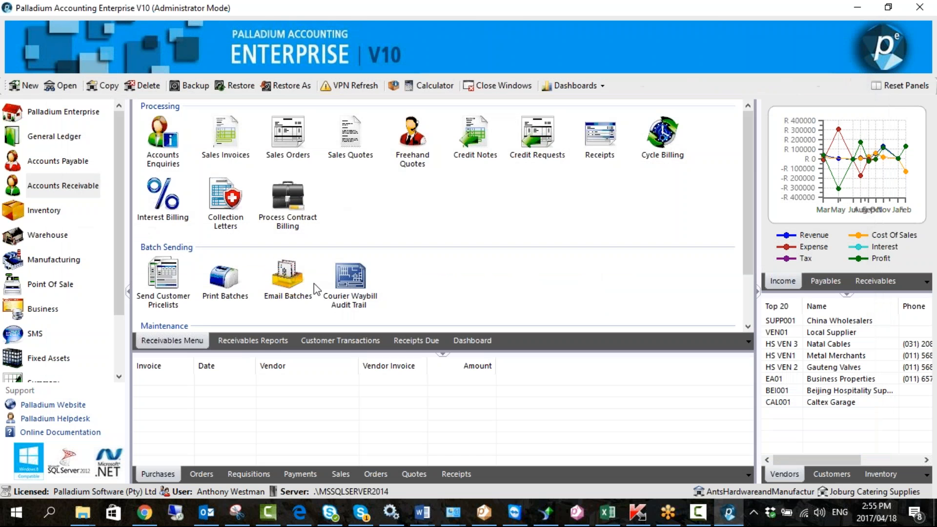
View the Projects profit center's budget settings in the General Ledger and close the profit centers list.
left_click(63, 142)
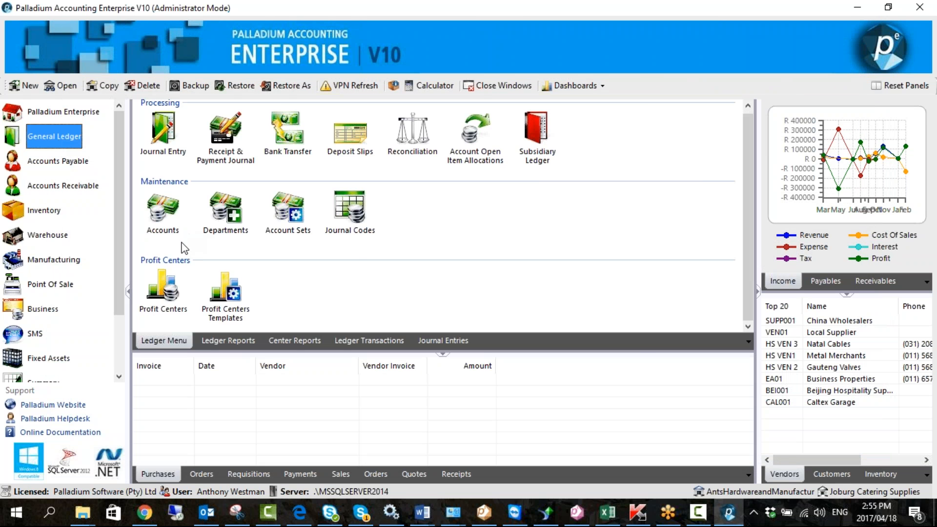
left_click(163, 292)
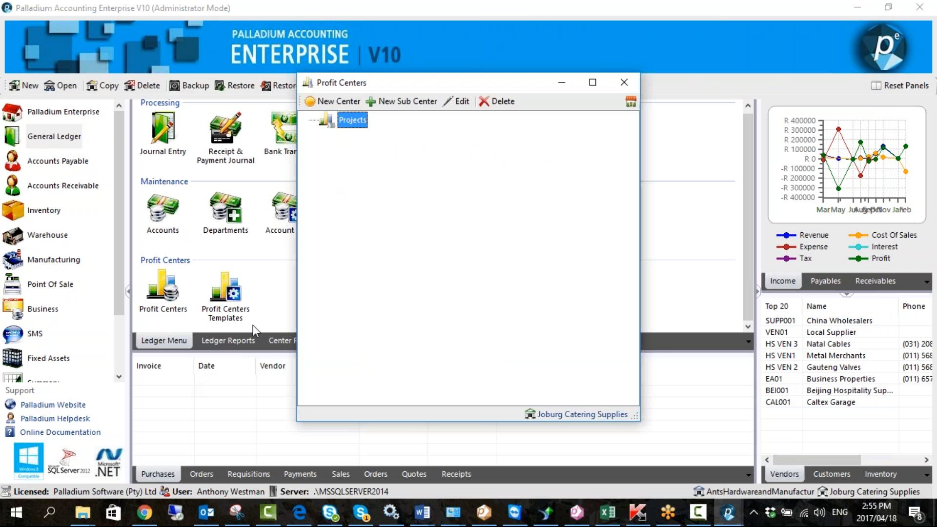
double_click(342, 122)
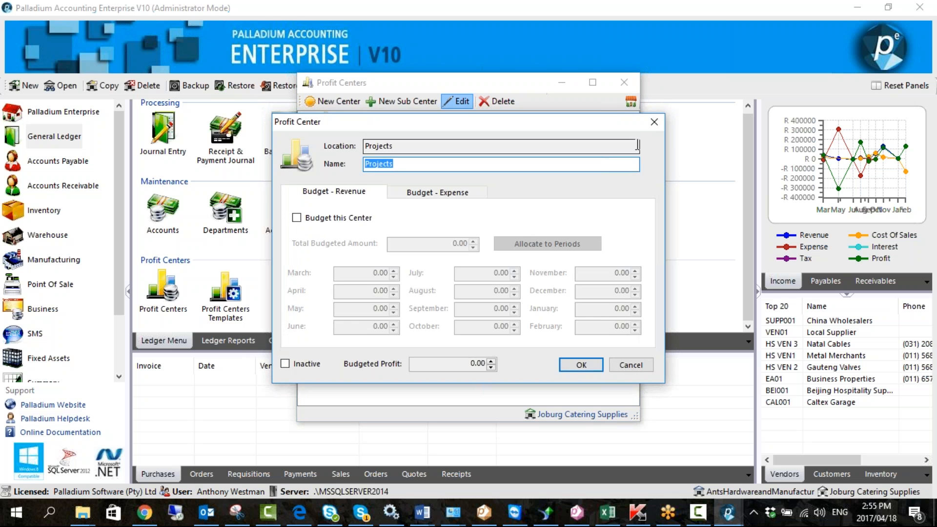
left_click(654, 124)
left_click(625, 84)
Switch from the current company to the SampleEnterprise company database on the Connection 5 (.\SQL2016) server.
left_click(63, 88)
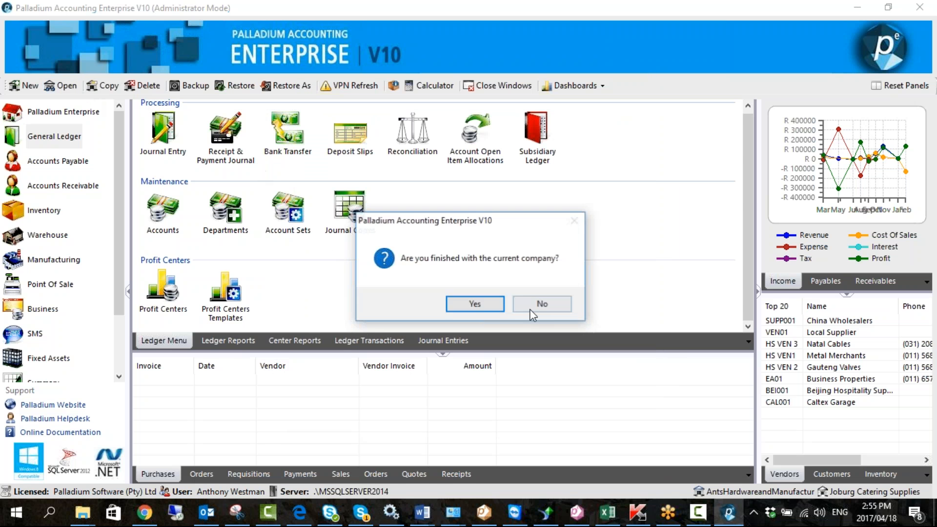
left_click(474, 302)
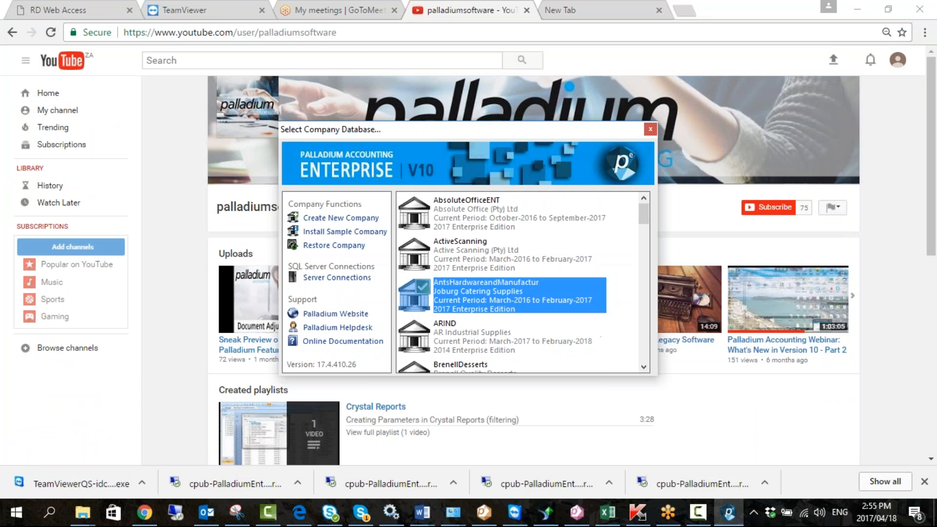
left_click(321, 281)
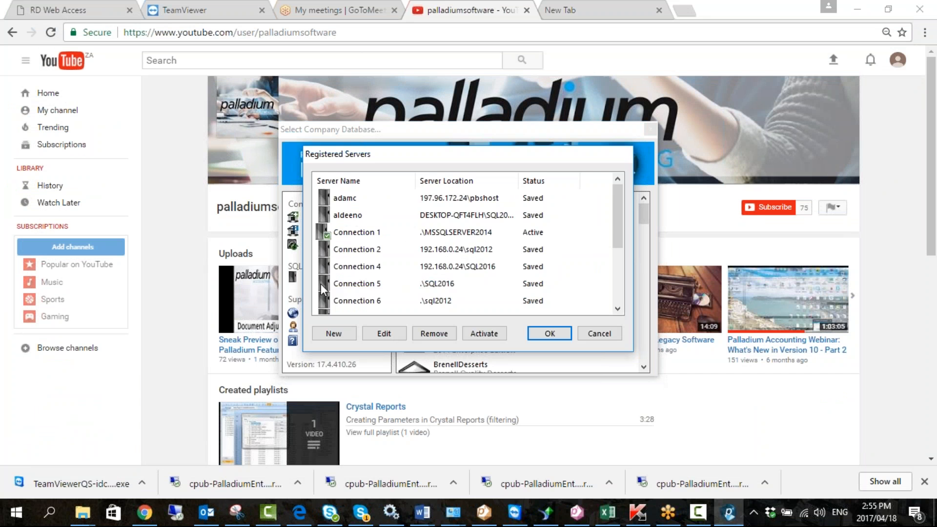
left_click(367, 281)
left_click(469, 332)
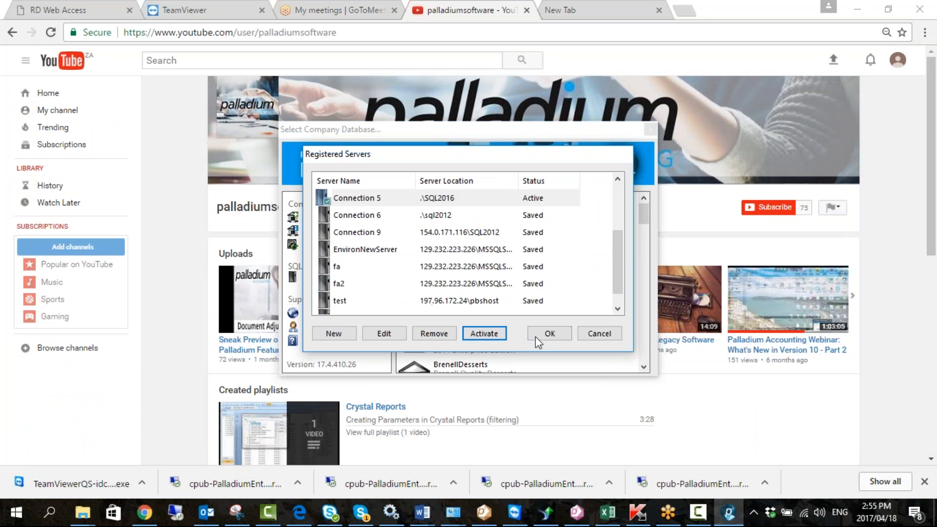
left_click(550, 333)
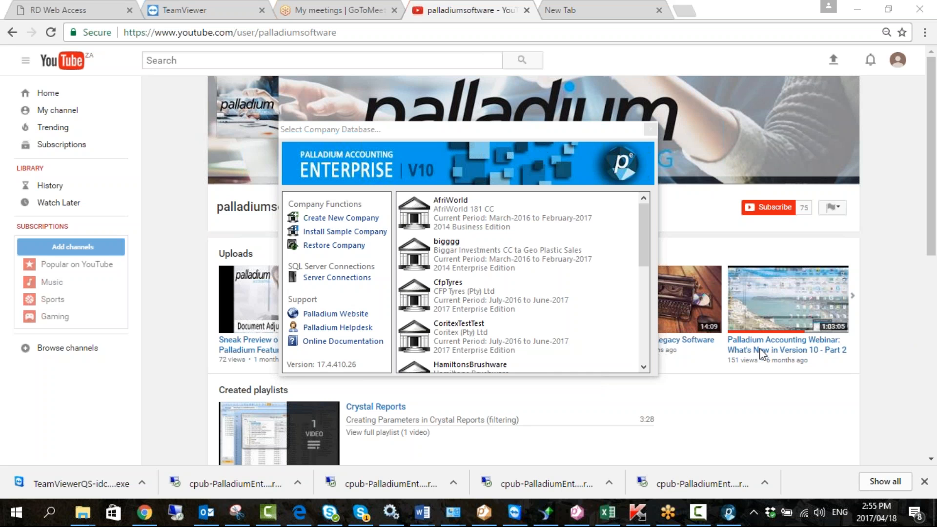
scroll(442, 307, "down", 5)
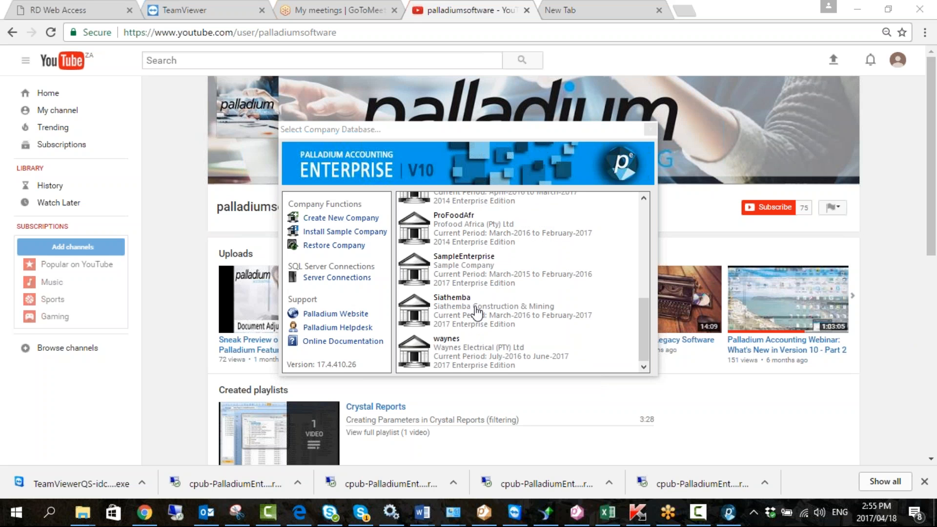
double_click(463, 277)
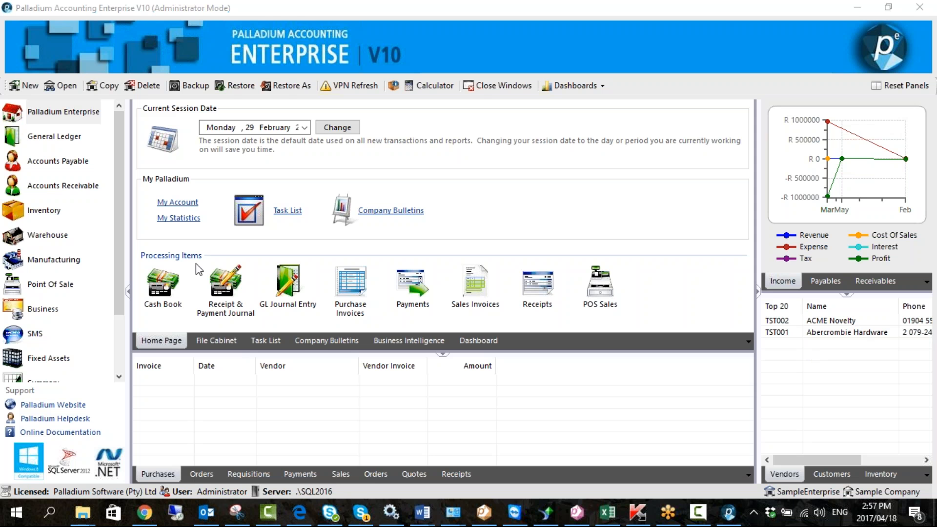
Rename the Center 1 profit center in the General Ledger to Sales.
left_click(68, 139)
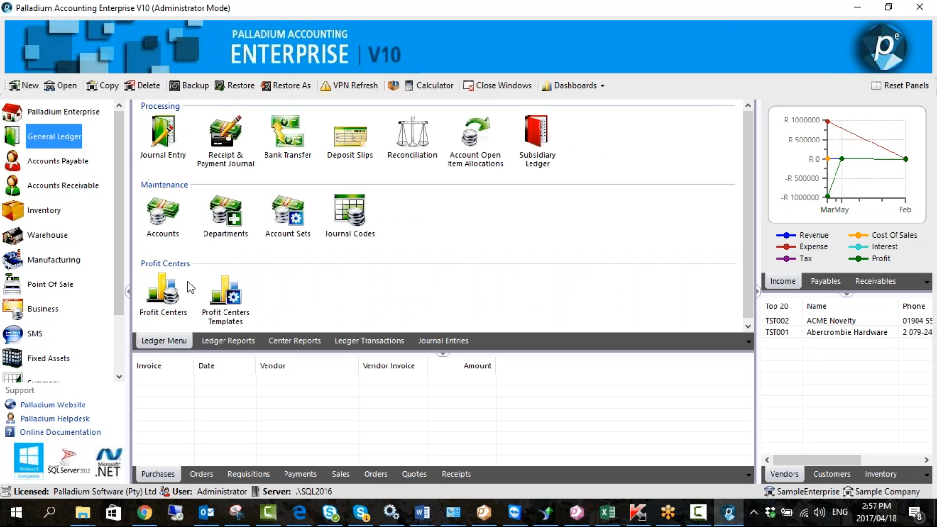
double_click(166, 304)
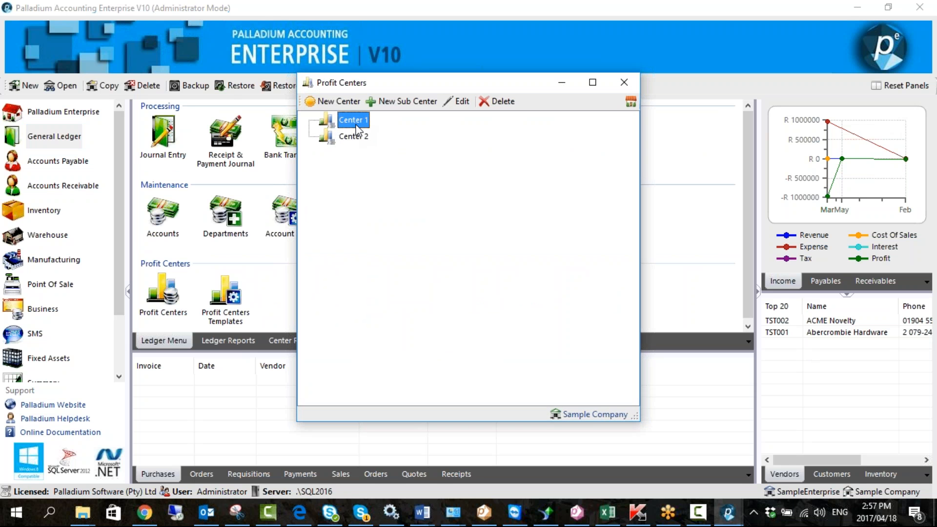
double_click(355, 123)
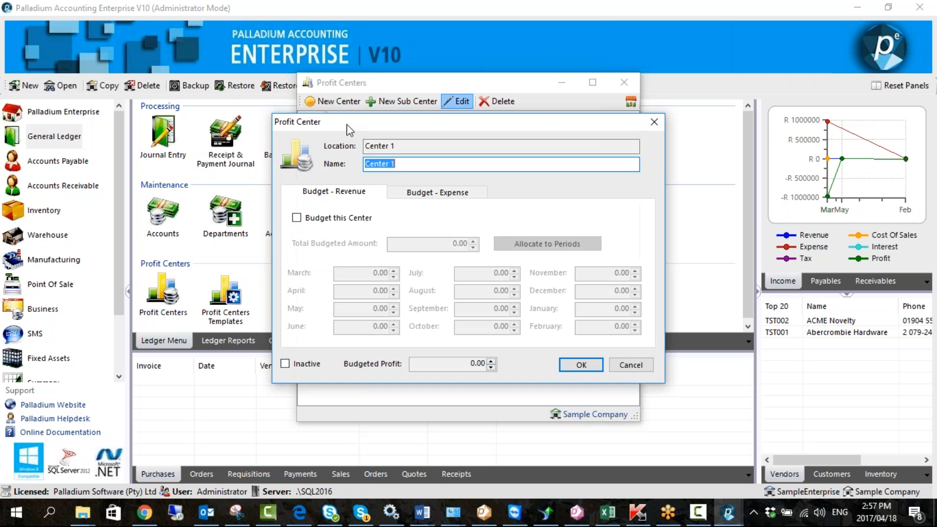
type("Marke")
key("BackSpace")
key("BackSpace")
key("BackSpace")
key("BackSpace")
key("BackSpace")
type("Sales")
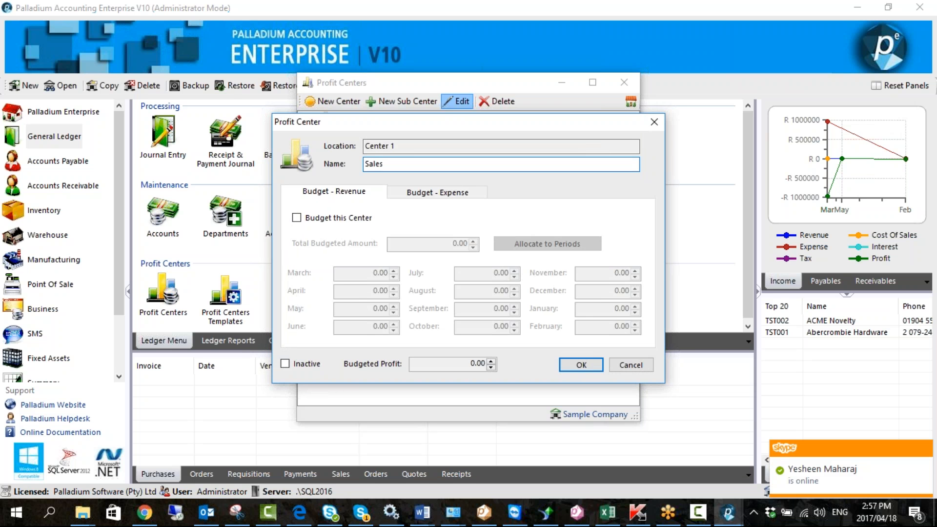
left_click(591, 361)
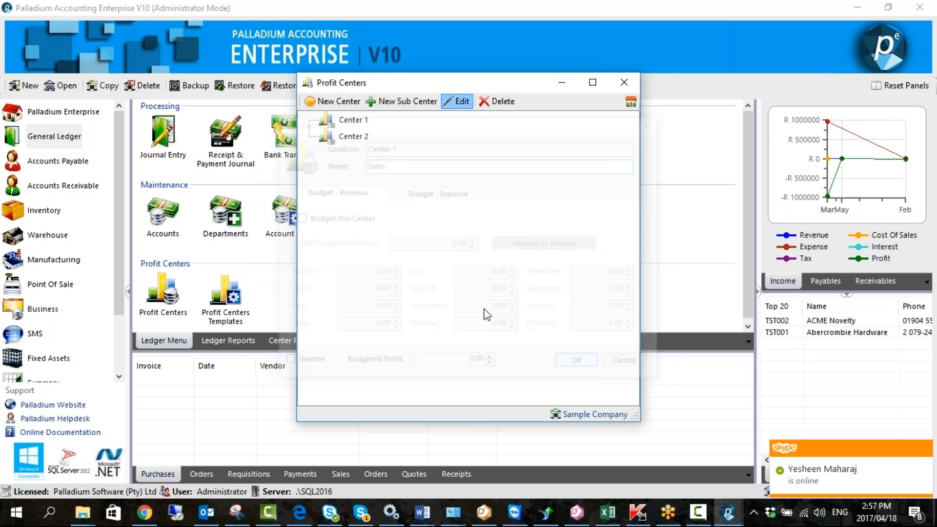
Rename the Center 2 profit center to Support and close the profit centers list.
double_click(352, 120)
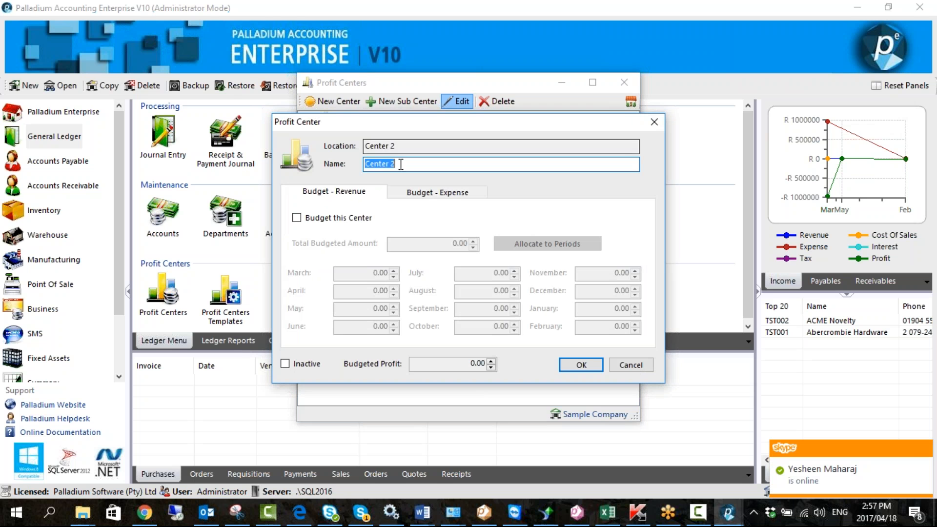
type("Support")
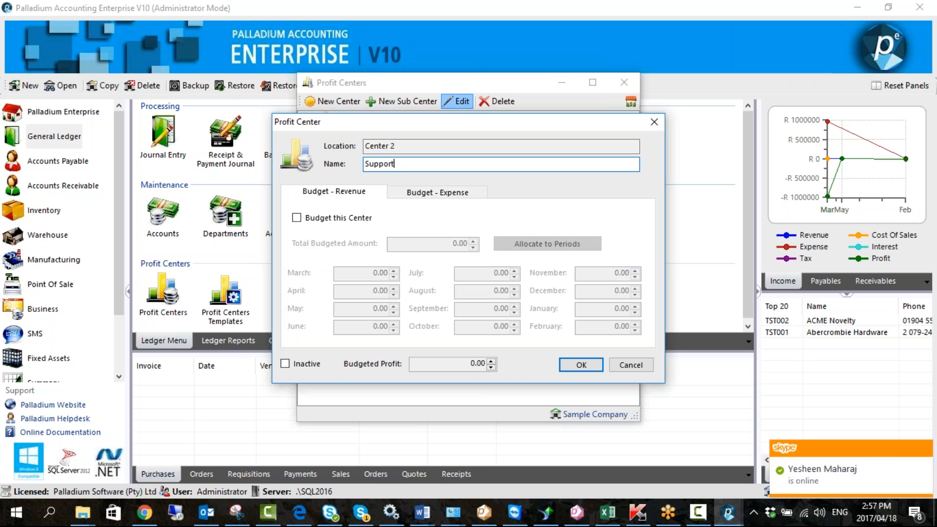
left_click(586, 366)
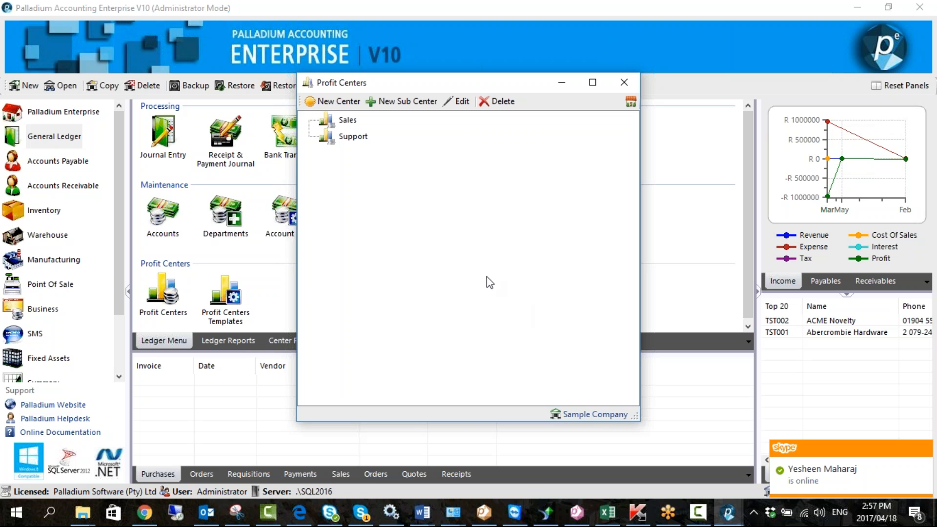
left_click(625, 82)
left_click(73, 161)
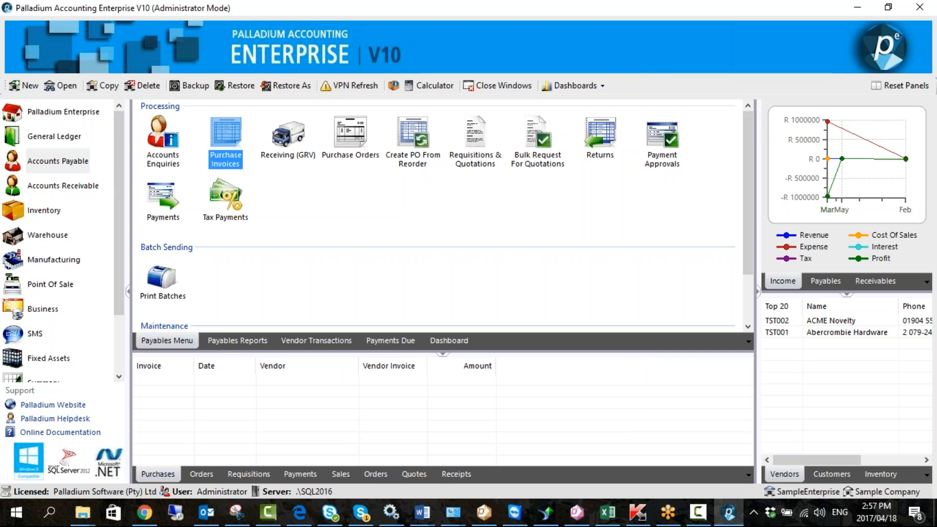
left_click(215, 169)
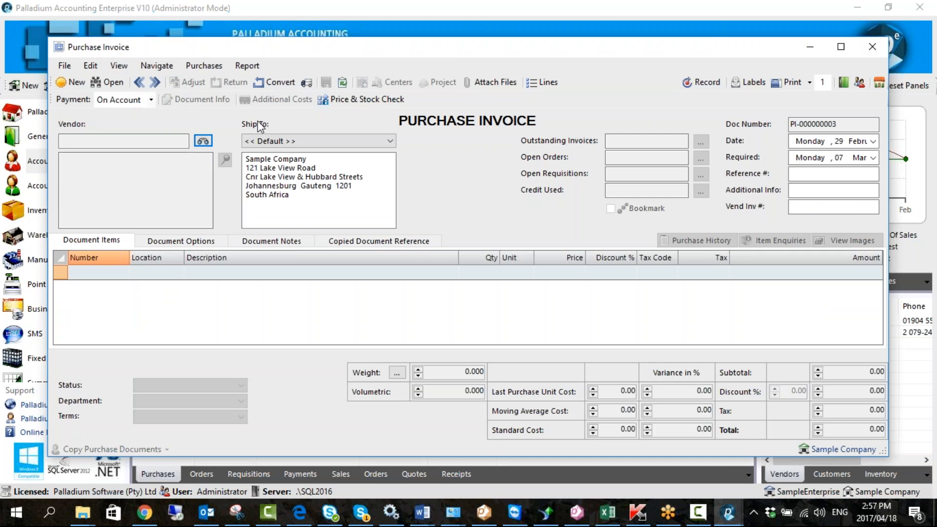
left_click_drag(454, 51, 222, 74)
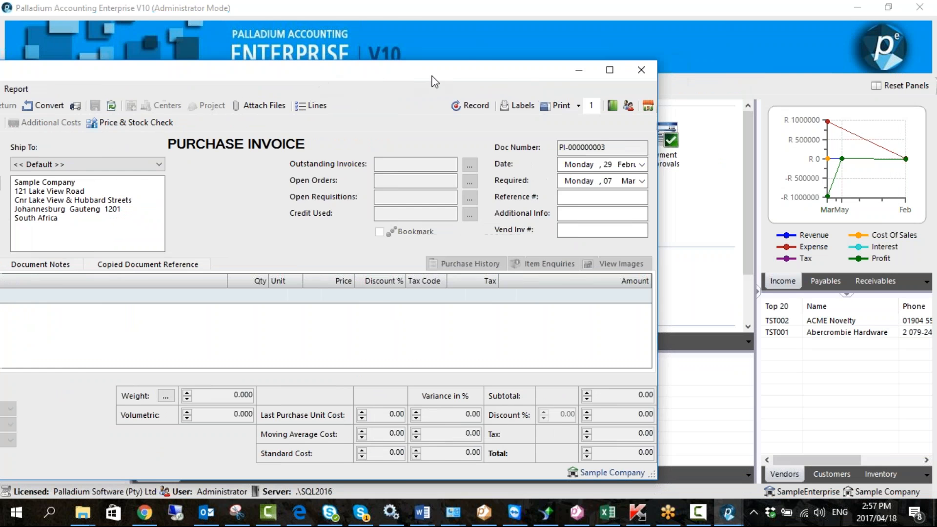
left_click(655, 71)
Start a General Ledger Receipt & Payment Journal with a payment of 1000 to account 1830-0000 Telephone Equipment @ Cost.
left_click(54, 136)
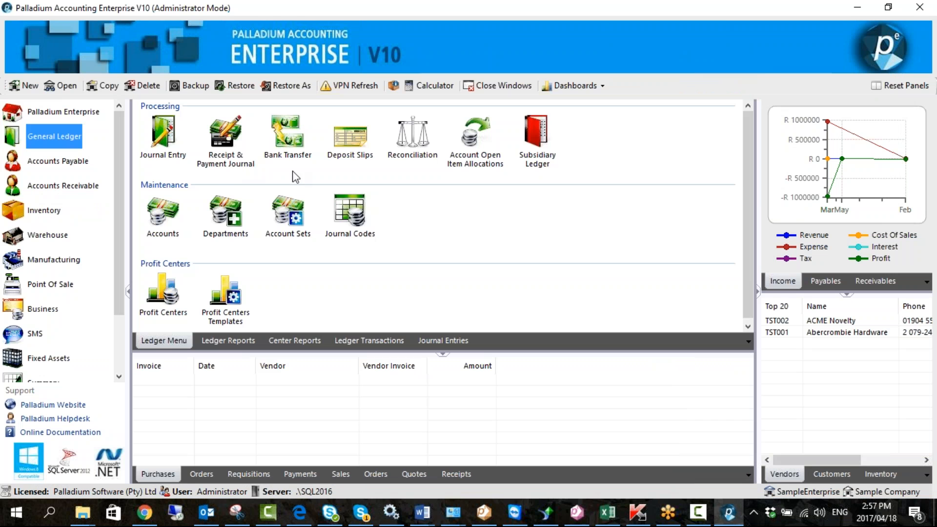
left_click(226, 144)
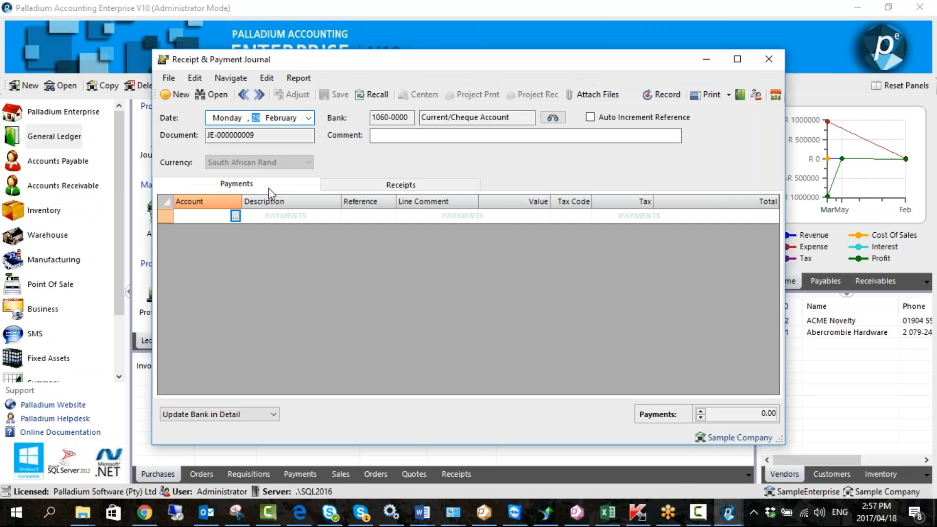
left_click_drag(563, 62, 470, 54)
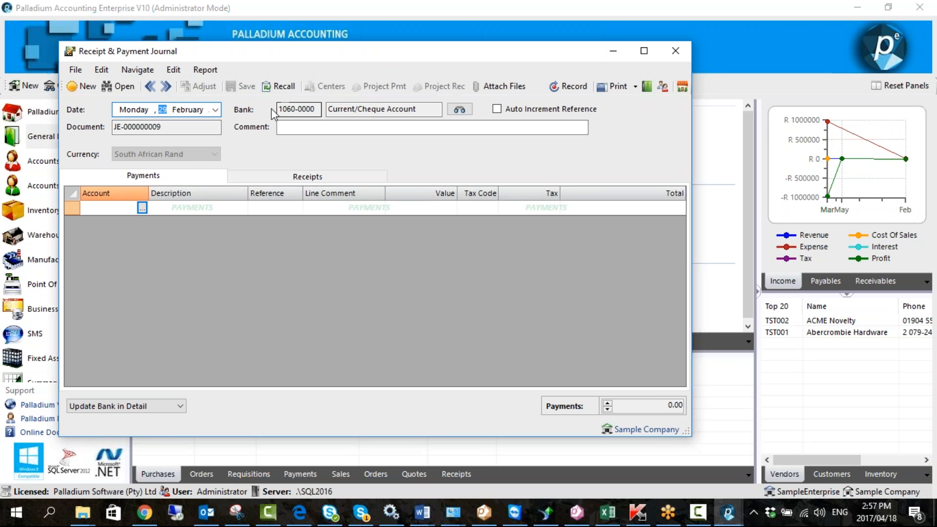
left_click(142, 207)
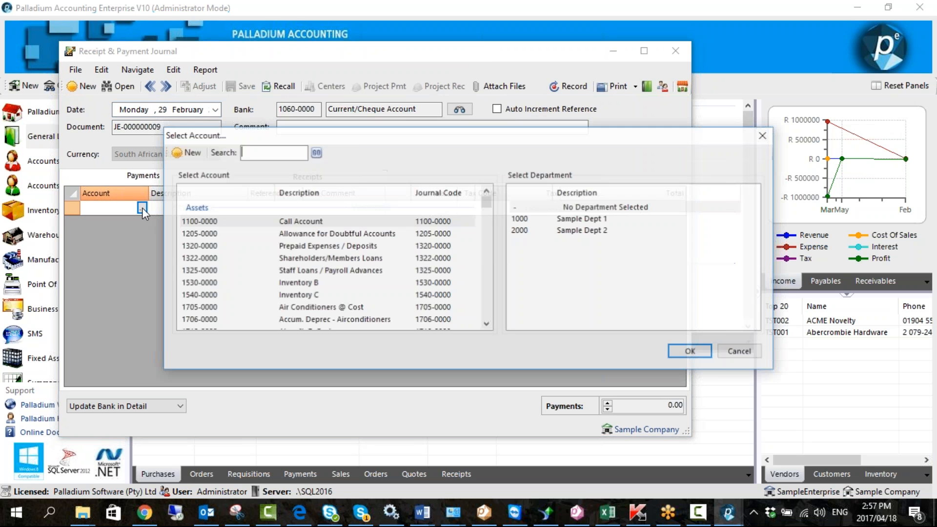
type("tele")
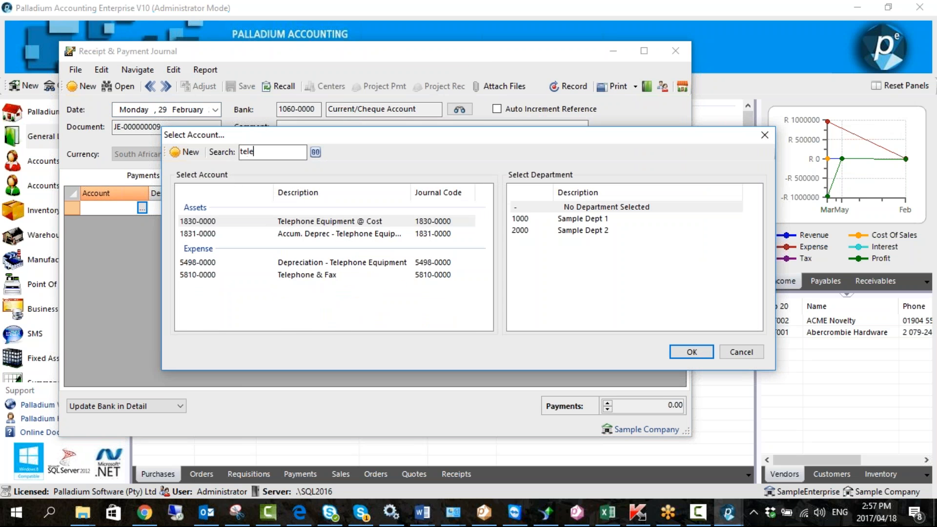
double_click(319, 221)
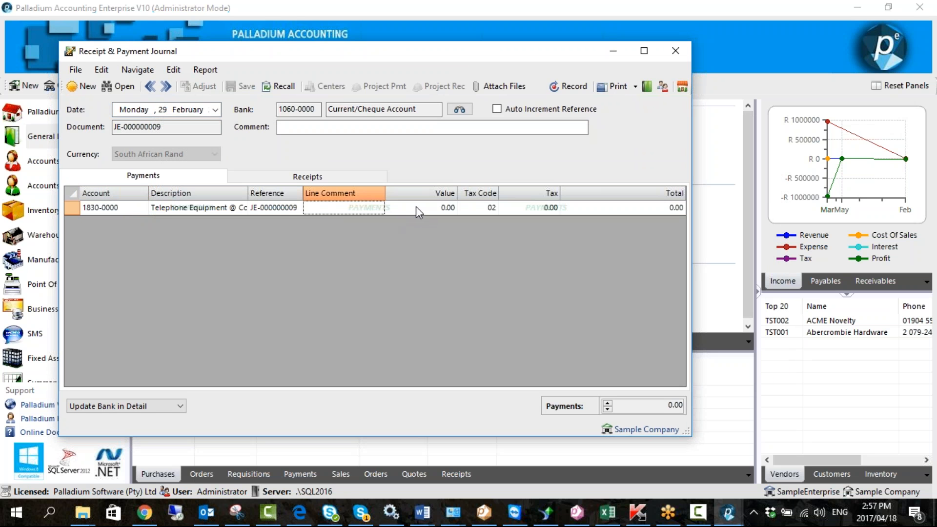
left_click(416, 208)
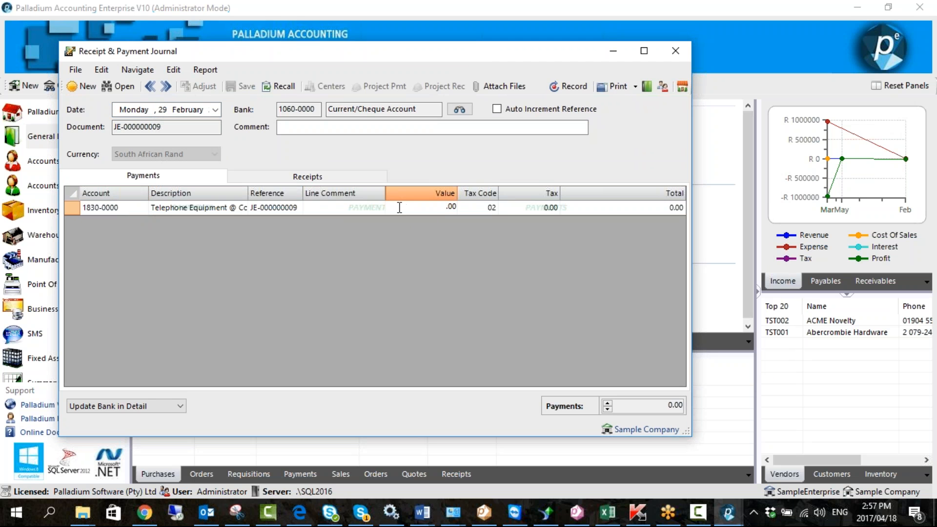
type("1000")
key("Return")
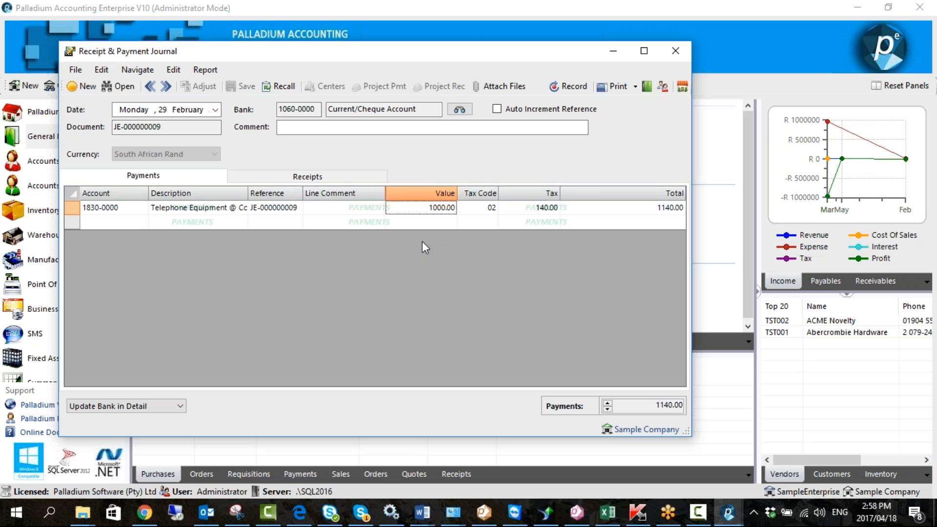
Enter Phone as both the journal comment and the payment line's comment, and record the journal.
left_click(356, 128)
type("Phone")
key("Tab")
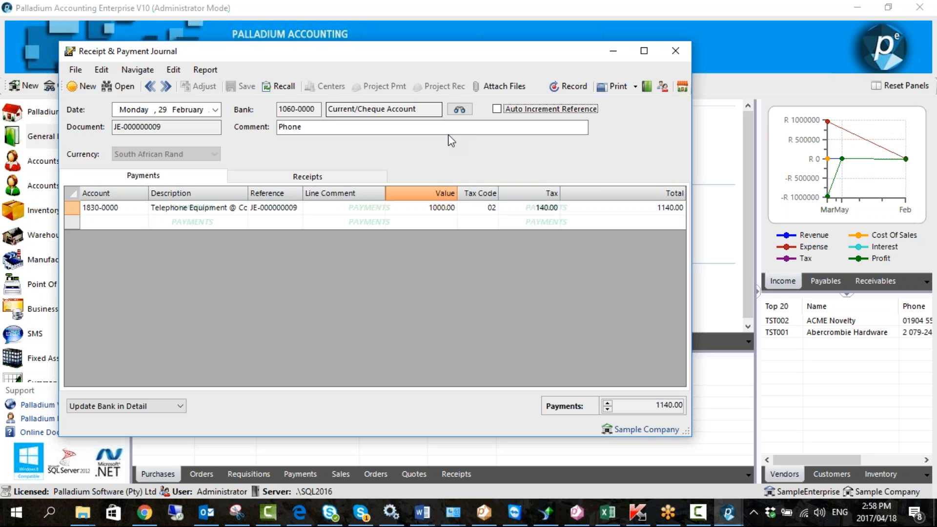
left_click(358, 207)
type("Phone")
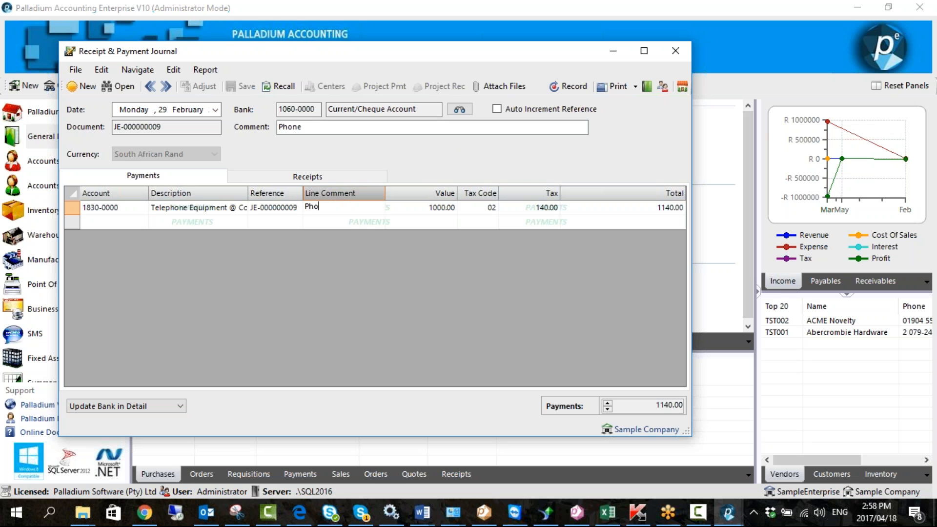
left_click(568, 87)
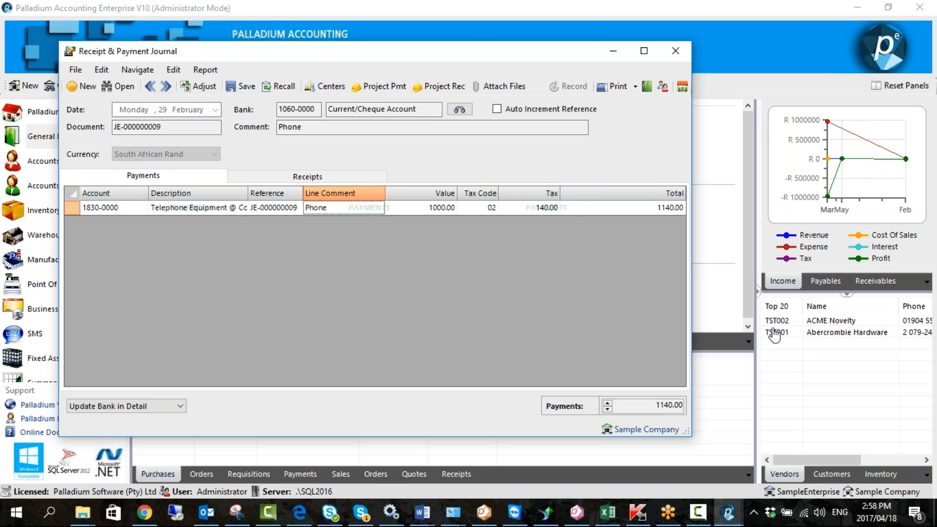
Try to allocate the recorded payment to a profit center and close the journal.
left_click(321, 89)
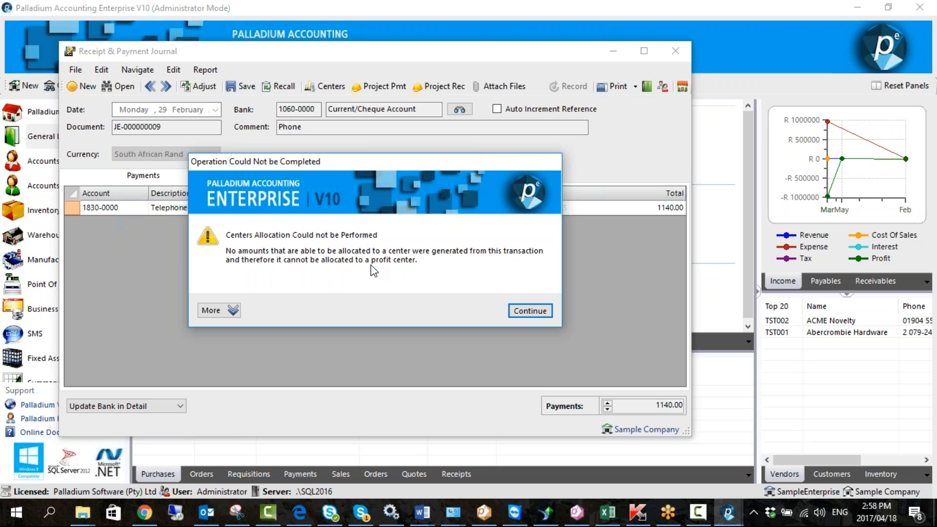
left_click(531, 311)
left_click(676, 51)
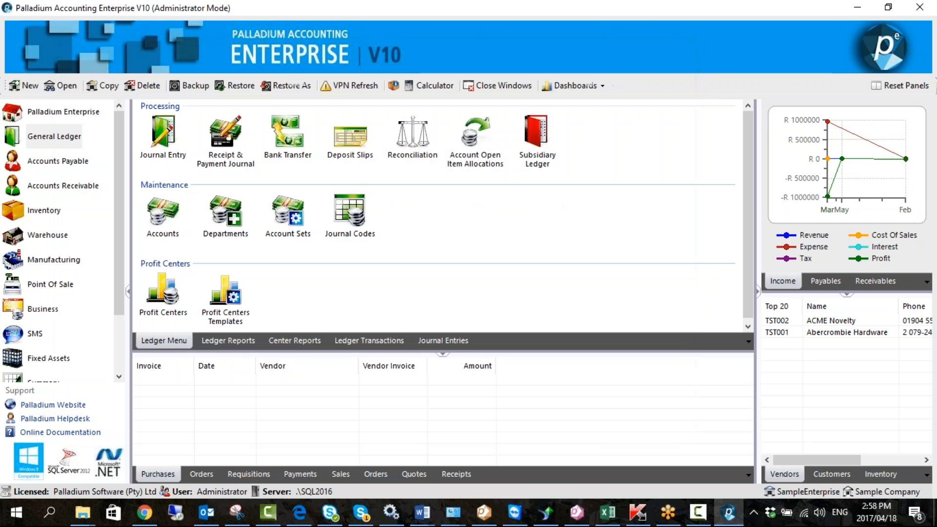
Start a new Accounts Receivable sales invoice for customer Derby City Council.
left_click(225, 145)
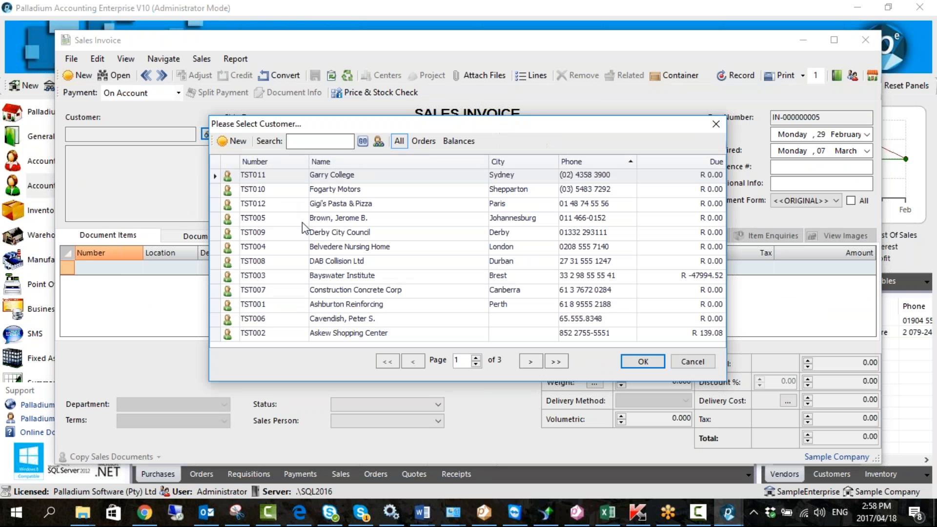
left_click(330, 235)
double_click(331, 235)
Add journal item 1726-0000 Accum. Deprec - Buildings as the first invoice line with a price of 1000.
left_click(146, 264)
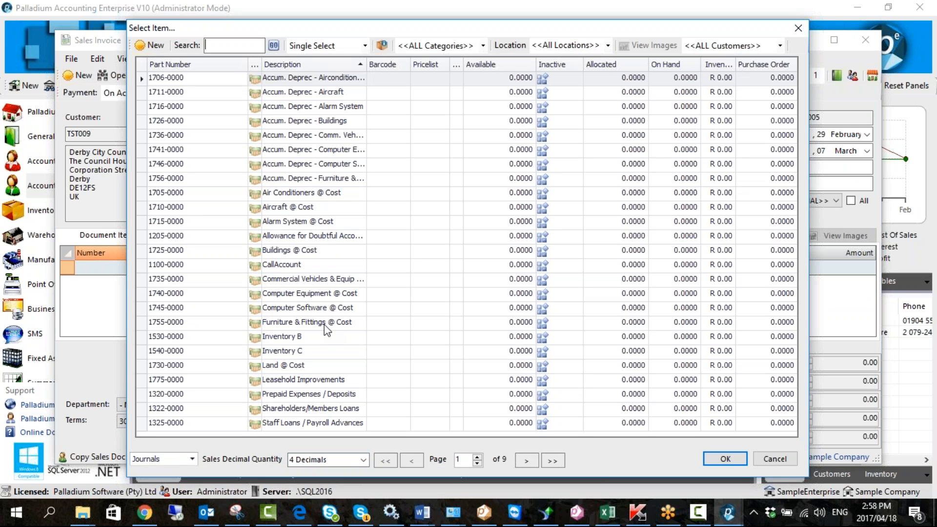
left_click(295, 122)
double_click(294, 122)
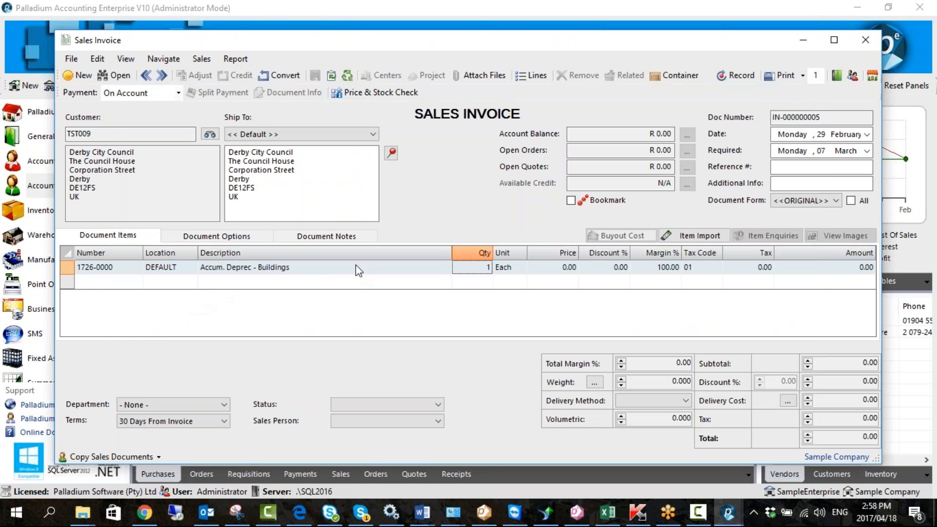
left_click(532, 266)
type("1000")
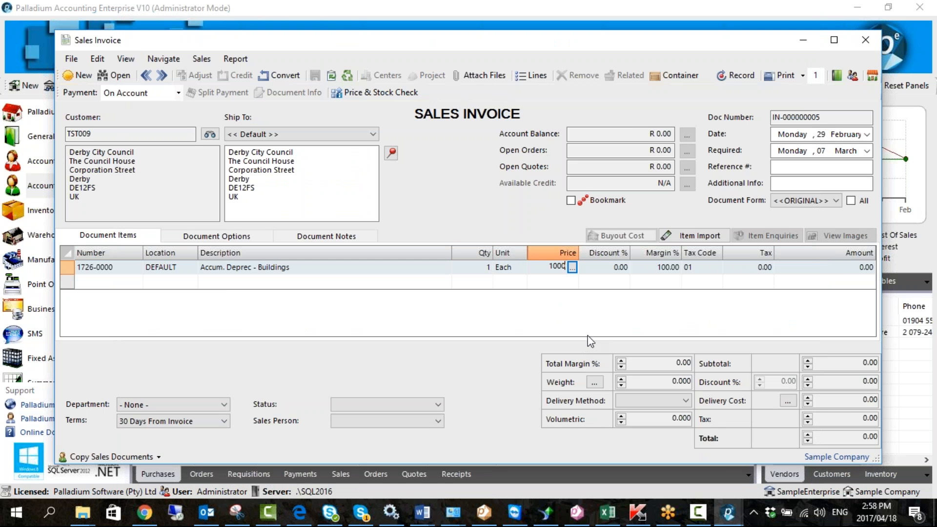
Record the Derby City Council sales invoice and try to allocate it to a profit center.
key("Return")
left_click_drag(572, 49, 505, 48)
left_click(670, 74)
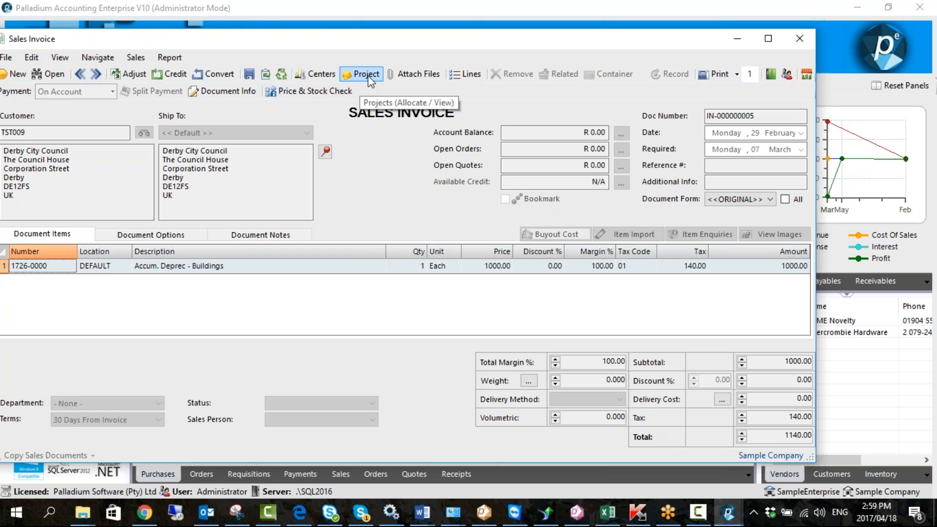
left_click_drag(405, 37, 425, 30)
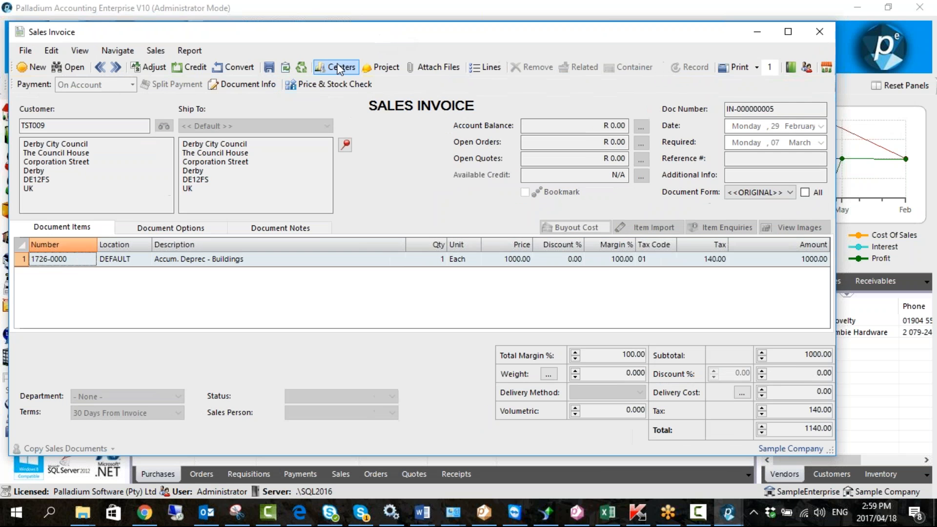
left_click(336, 66)
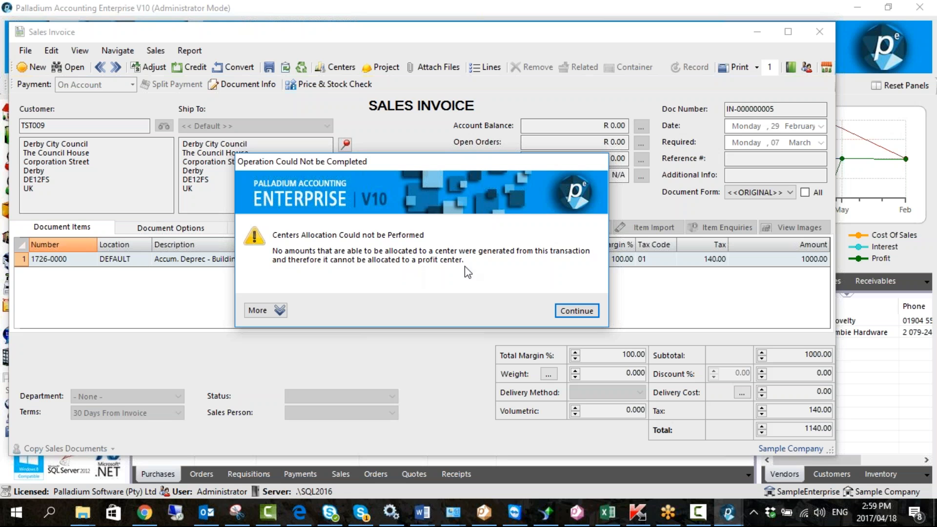
left_click(577, 311)
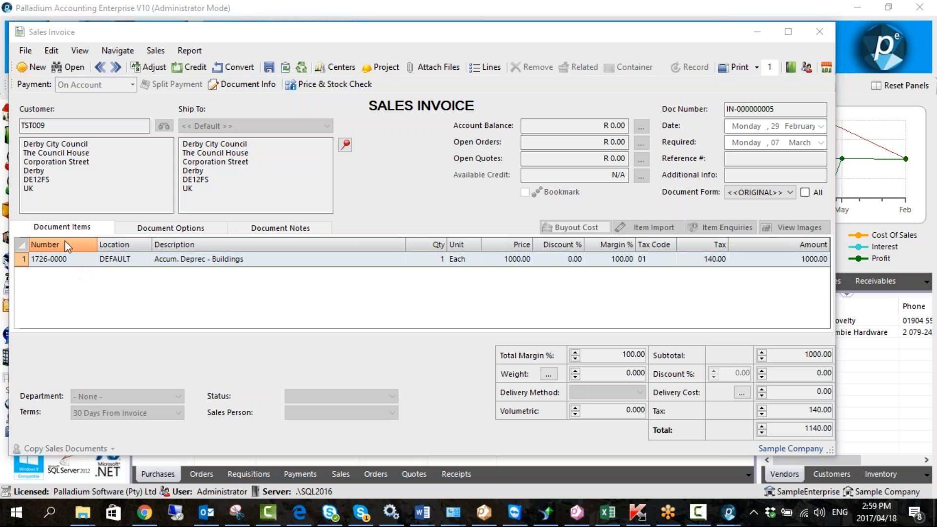
Start a new sales invoice for customer Fogarty Motors.
left_click(38, 70)
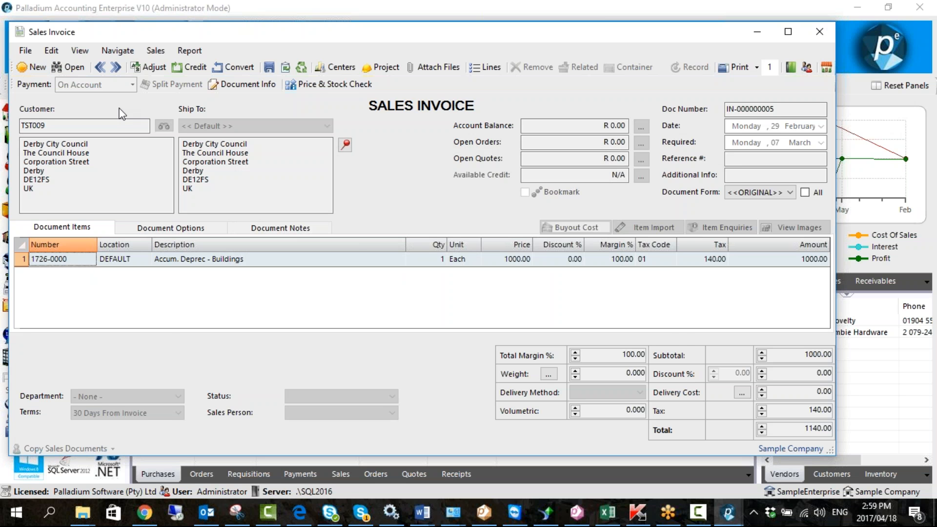
left_click(38, 70)
double_click(308, 183)
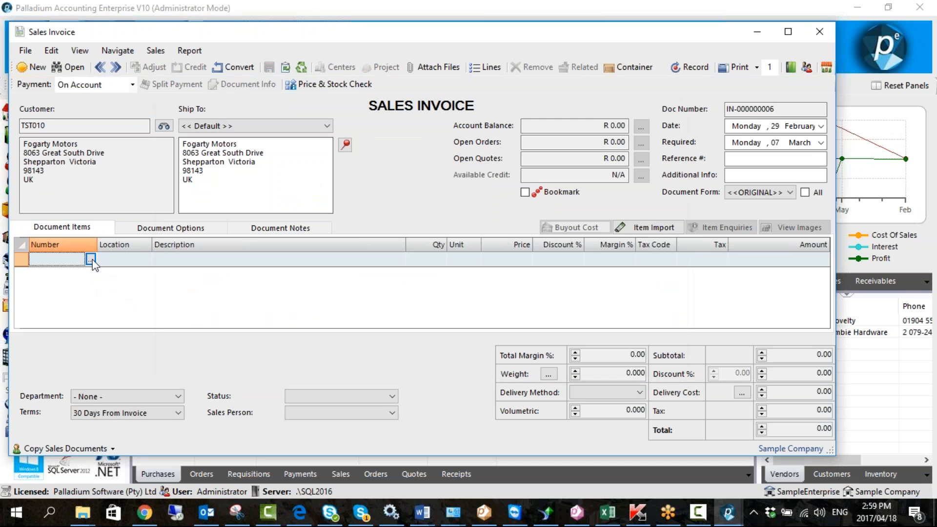
Include inventory items in the item selection list and add InvItem as the first invoice line with a price of 100.
left_click(90, 259)
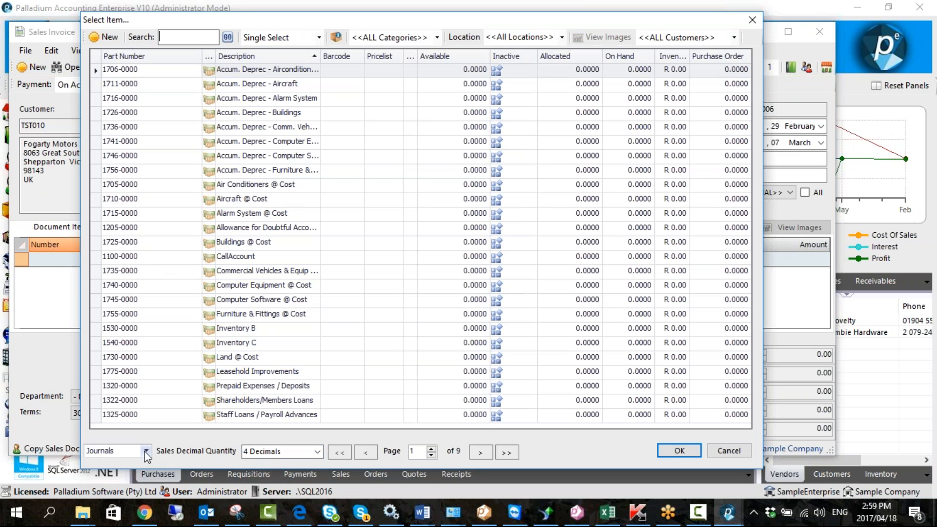
left_click(147, 455)
left_click(94, 408)
left_click(345, 295)
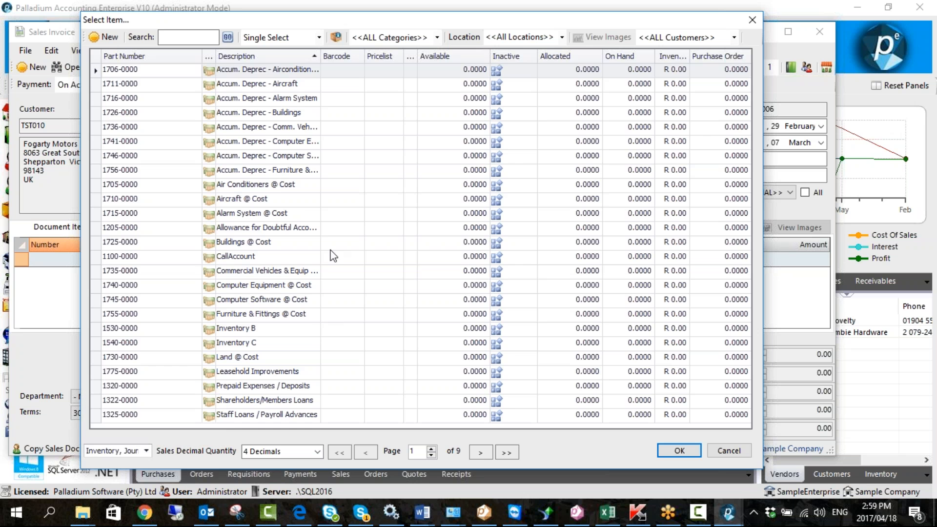
double_click(244, 357)
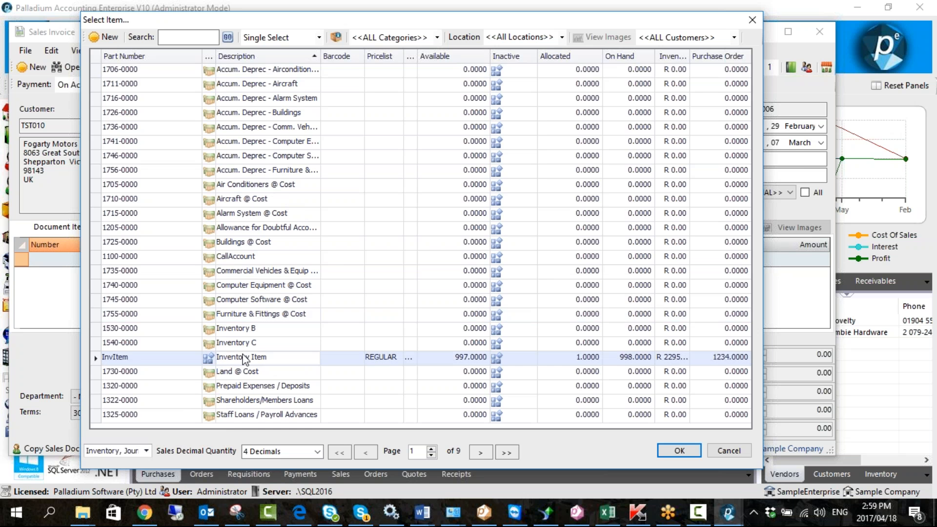
type("100")
key("Return")
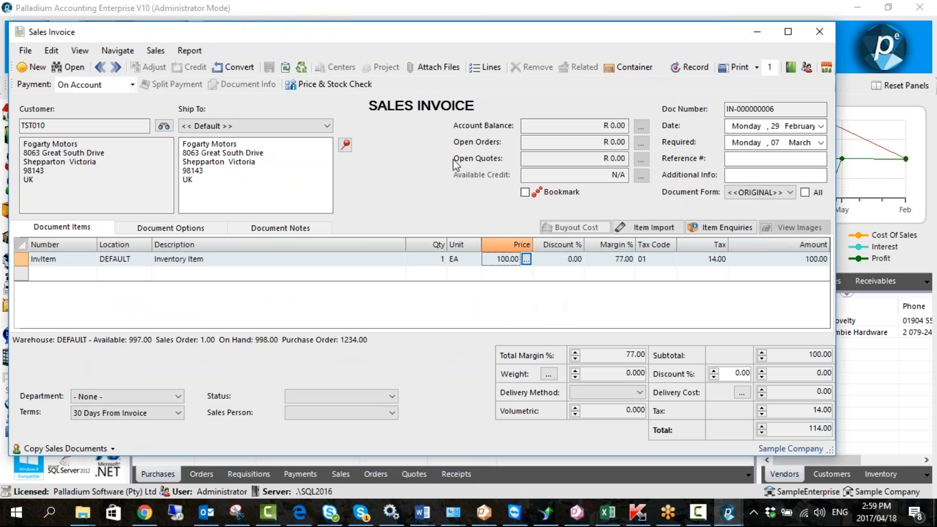
Add InvItem as a second invoice line with a price of 250 and record the invoice.
left_click(90, 273)
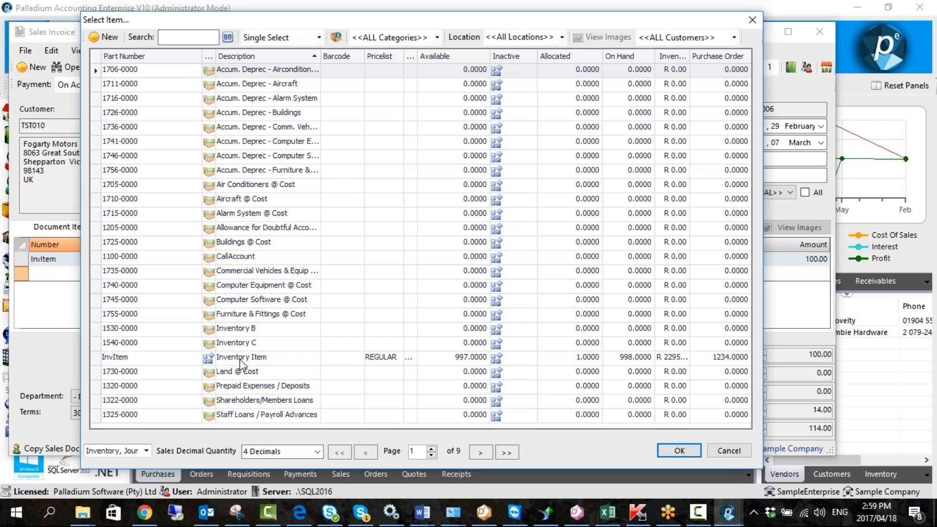
double_click(241, 359)
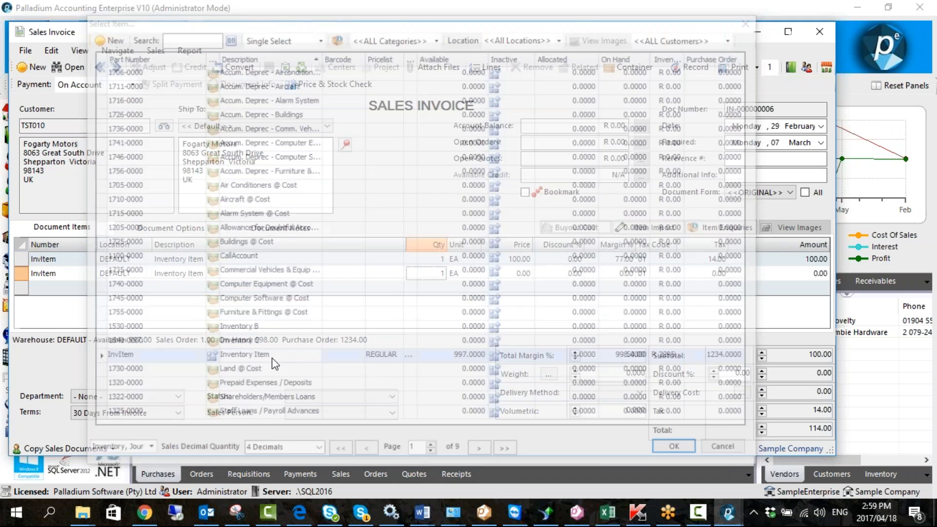
type("250")
key("Return")
left_click(695, 67)
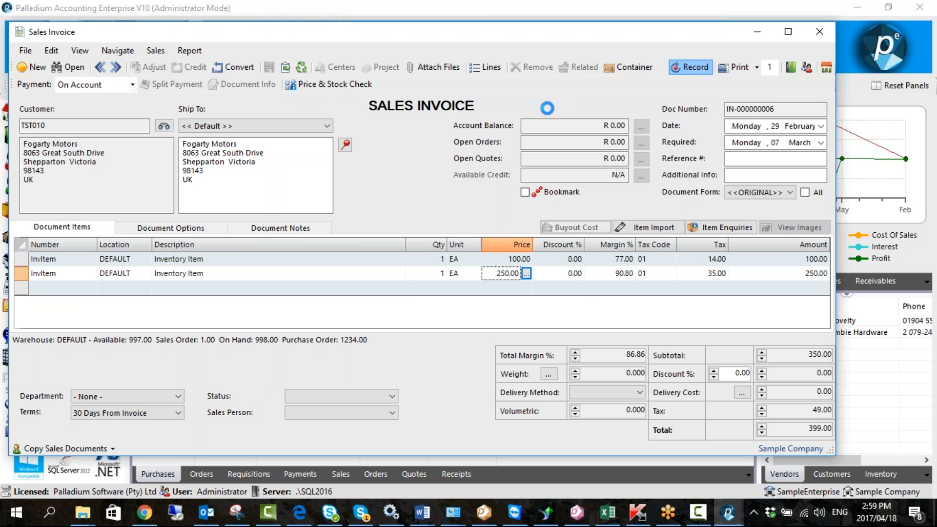
Check which templates are available for allocating the recorded invoice to profit centers, cancel the allocation and close the invoice.
left_click(350, 69)
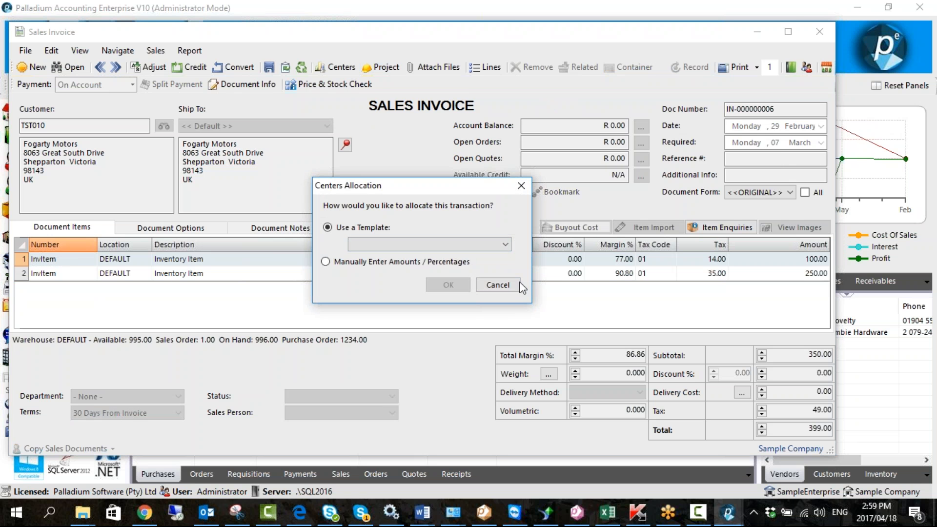
left_click_drag(421, 189, 412, 150)
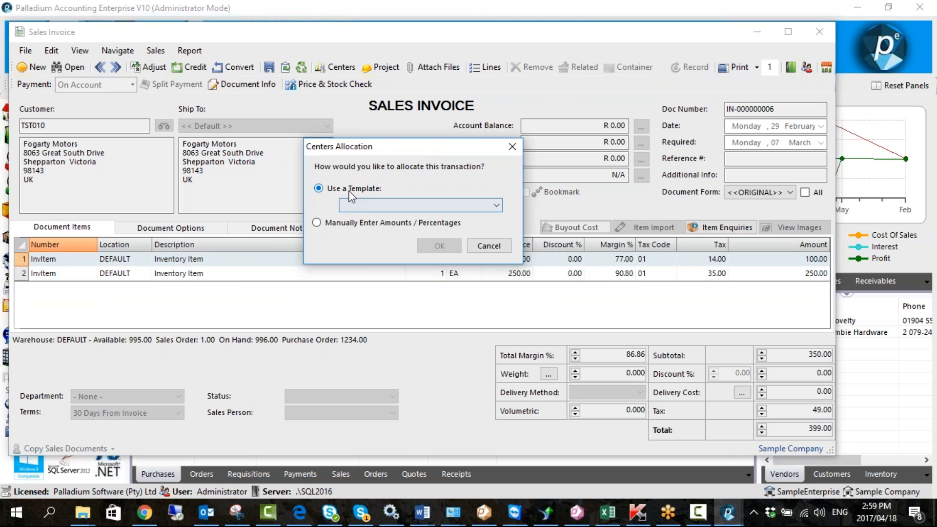
left_click(399, 203)
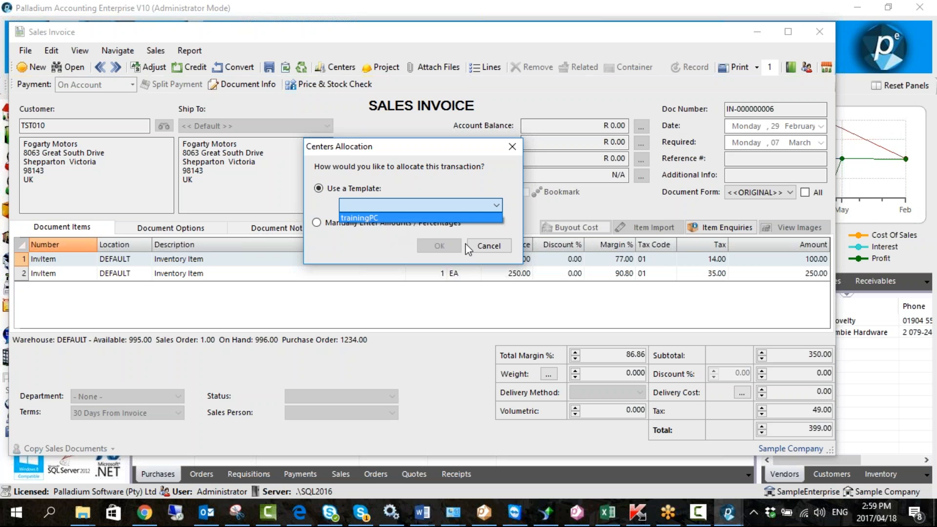
left_click(488, 245)
left_click(489, 245)
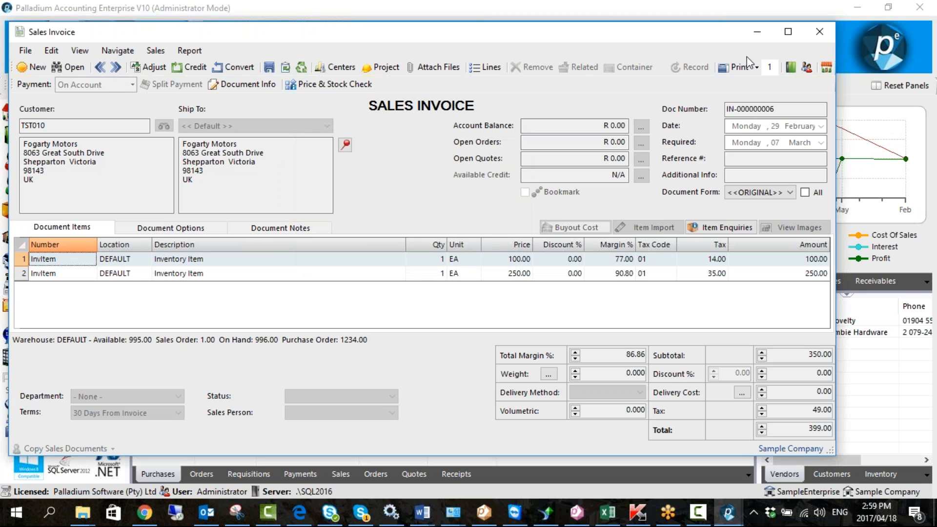
left_click(817, 32)
Review the General Ledger profit centers and the center percentages in the trainingPC template, leaving both unchanged.
left_click(57, 137)
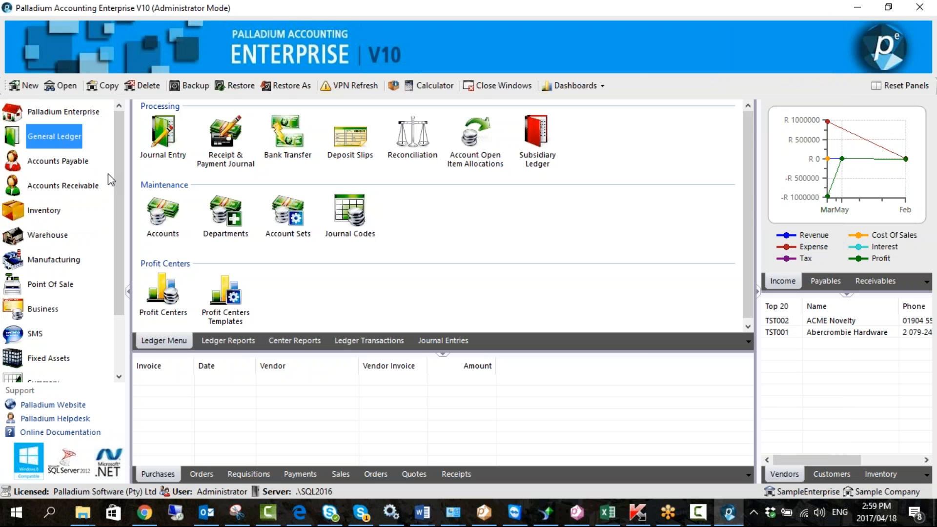
left_click(164, 295)
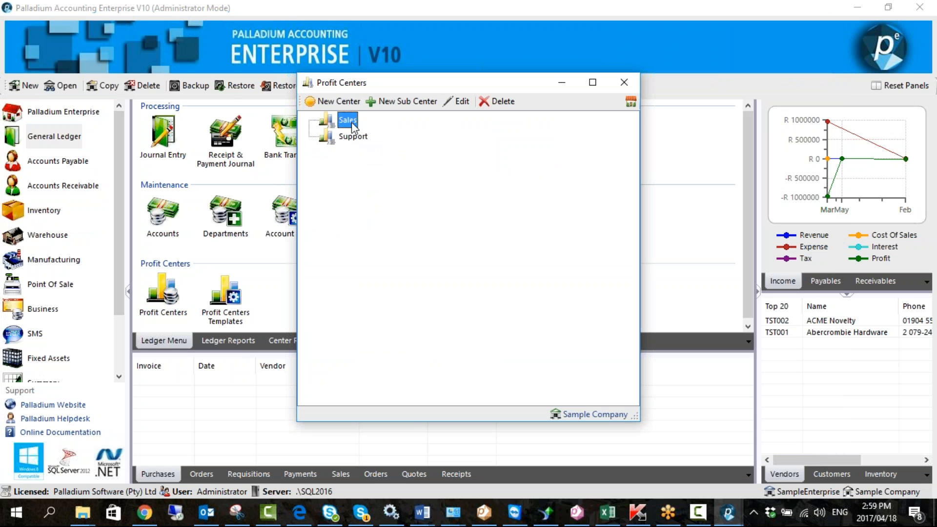
left_click(625, 83)
left_click(232, 309)
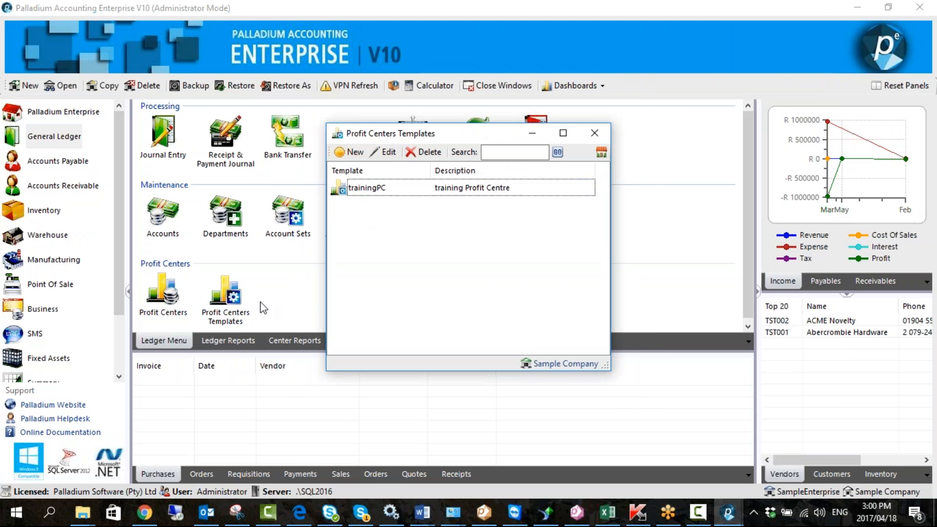
double_click(412, 191)
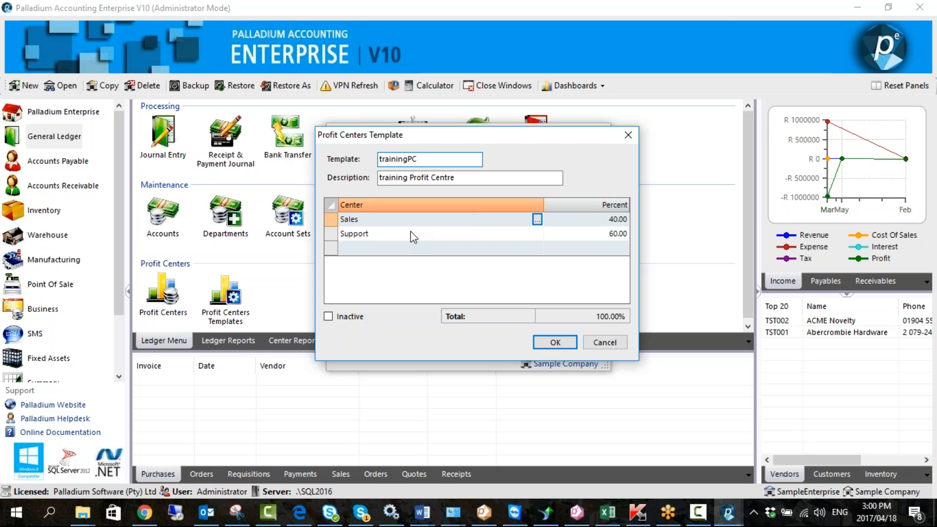
left_click(600, 343)
left_click(601, 133)
Reopen the recorded Fogarty Motors sales invoice from Accounts Receivable.
left_click(63, 191)
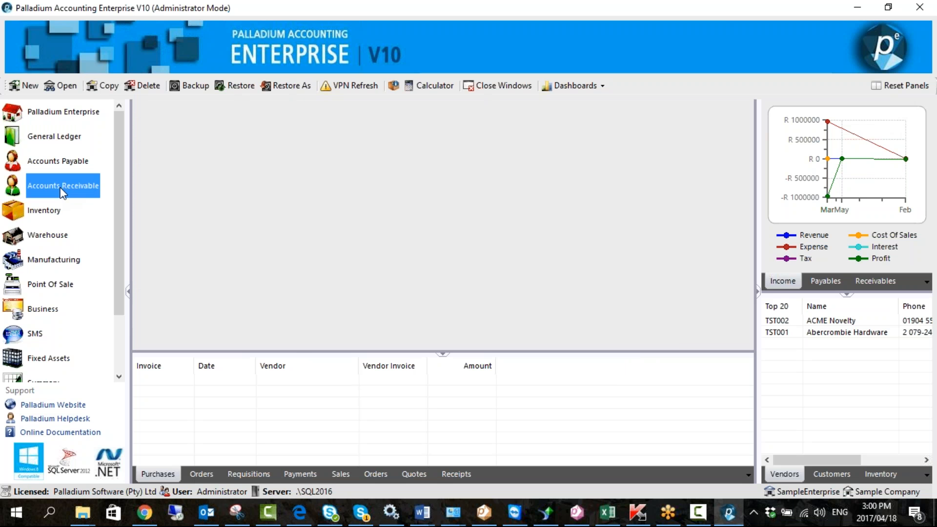
left_click(227, 151)
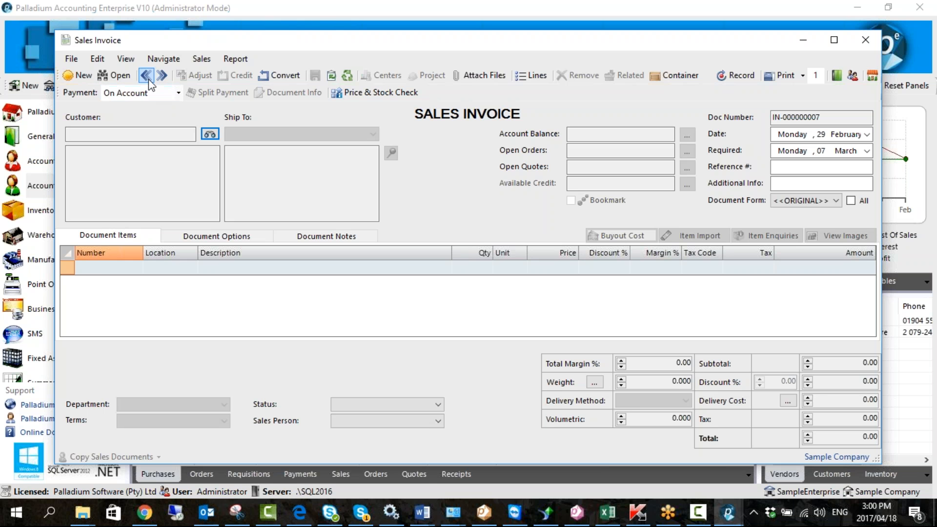
left_click(147, 77)
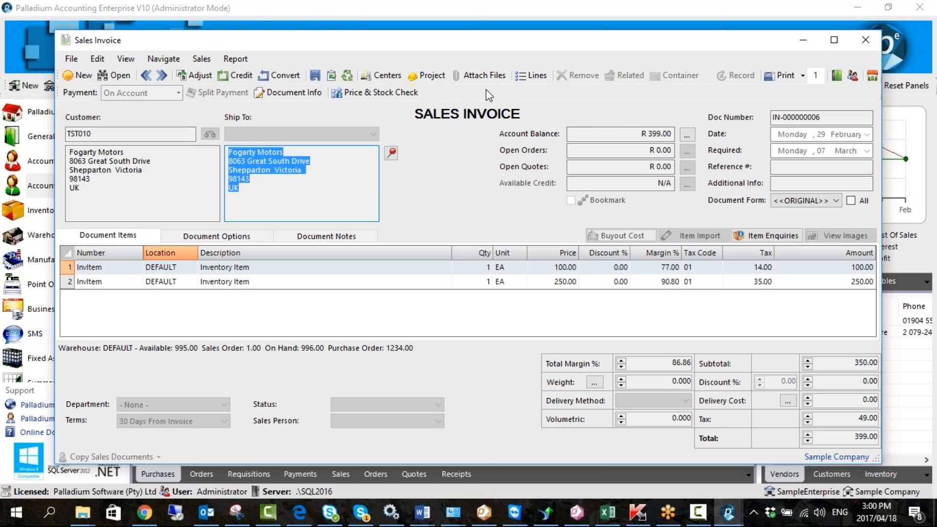
Start a centers allocation for the invoice with manually entered amounts or percentages instead of the trainingPC template.
left_click(392, 76)
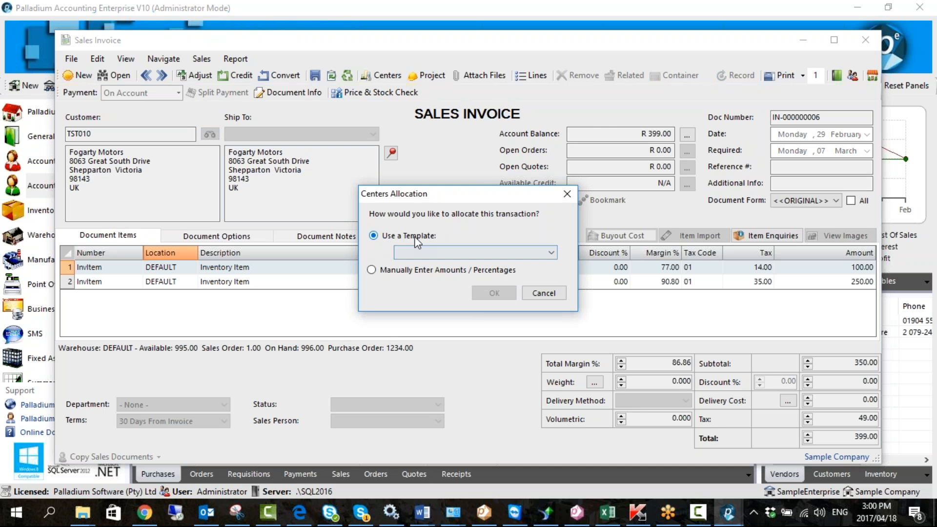
left_click(429, 253)
left_click(426, 266)
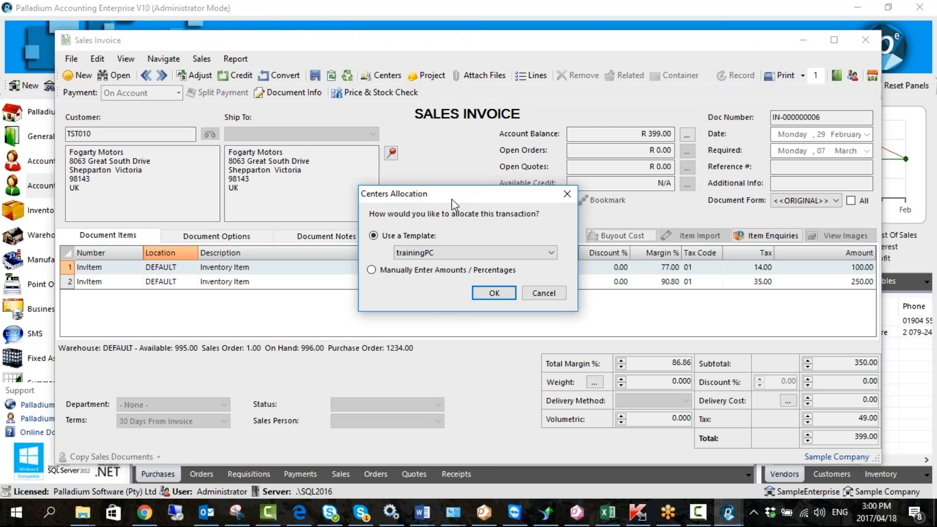
left_click_drag(441, 194, 437, 144)
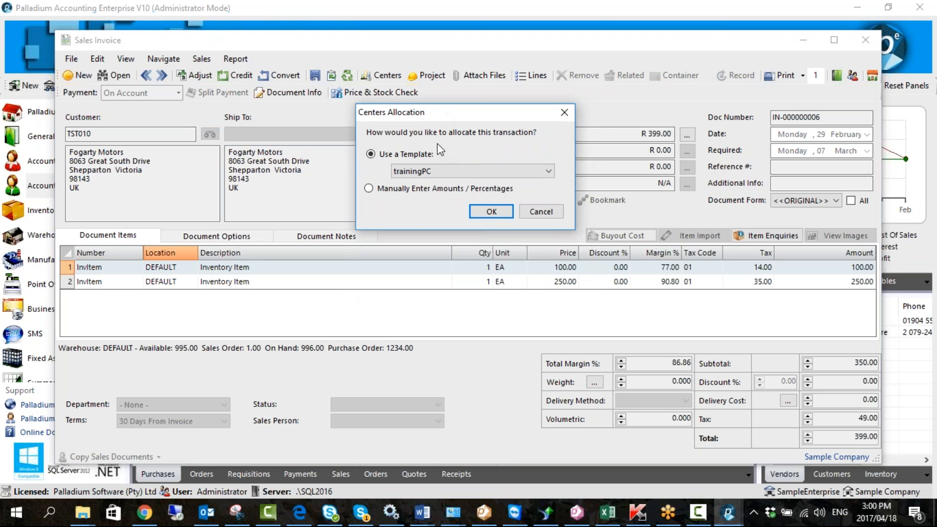
left_click(397, 190)
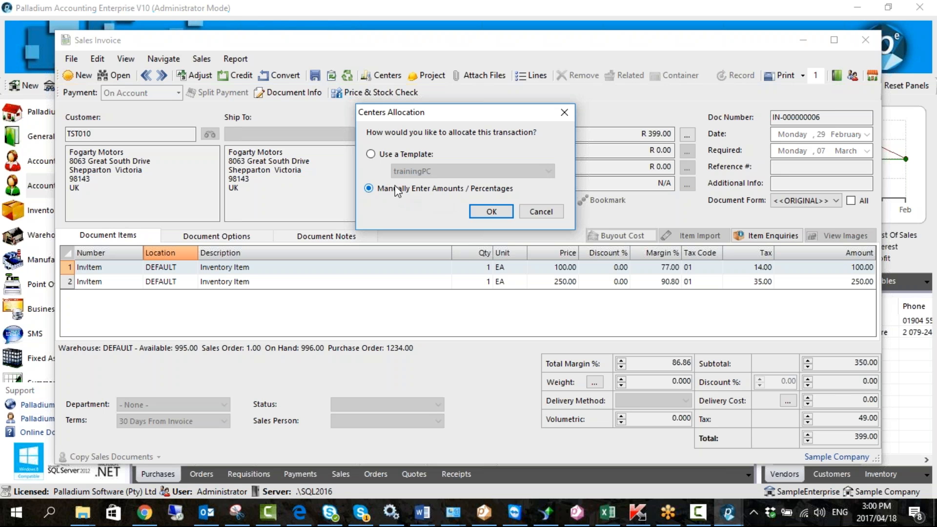
left_click(490, 213)
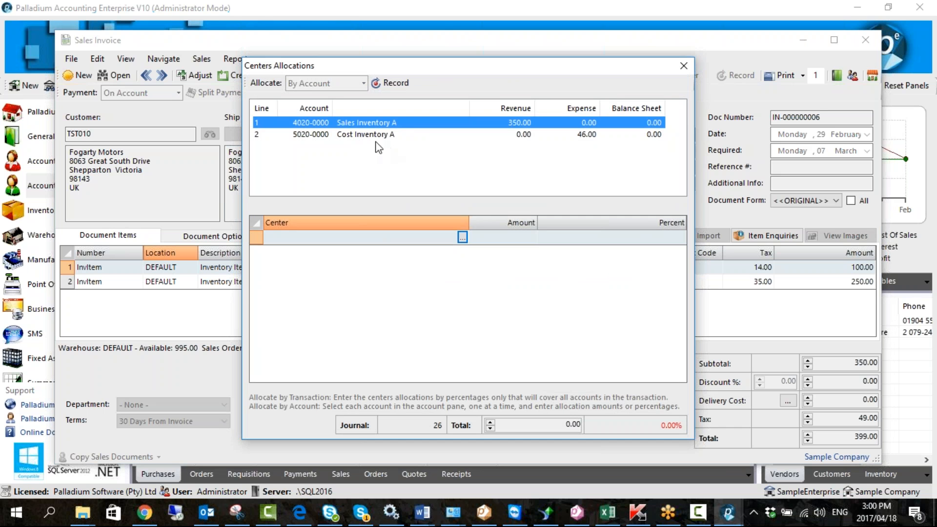
Add the Sales and Support centers to the allocation of the Sales Inventory A account.
left_click(456, 238)
left_click(463, 237)
double_click(370, 131)
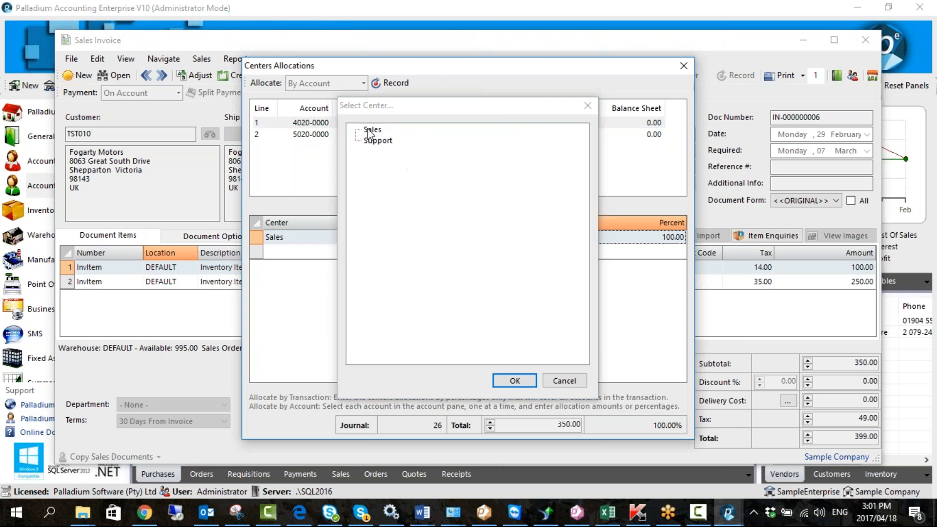
left_click(366, 252)
left_click(462, 251)
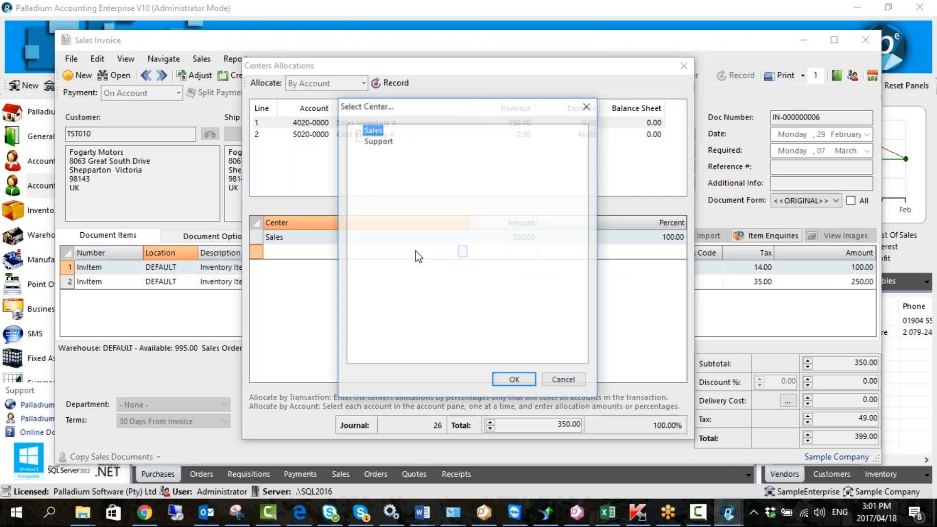
double_click(379, 142)
Allocate 35 percent of Sales Inventory A to Sales and 65 percent to Support, and try to record the allocations.
left_click(638, 238)
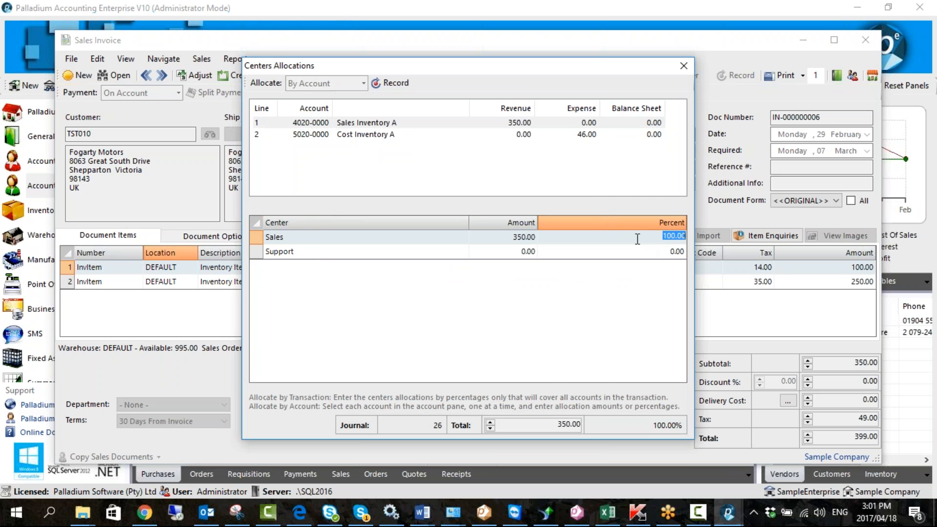
type("40")
key("BackSpace")
key("BackSpace")
type("35")
key("Return")
left_click(642, 251)
type("65")
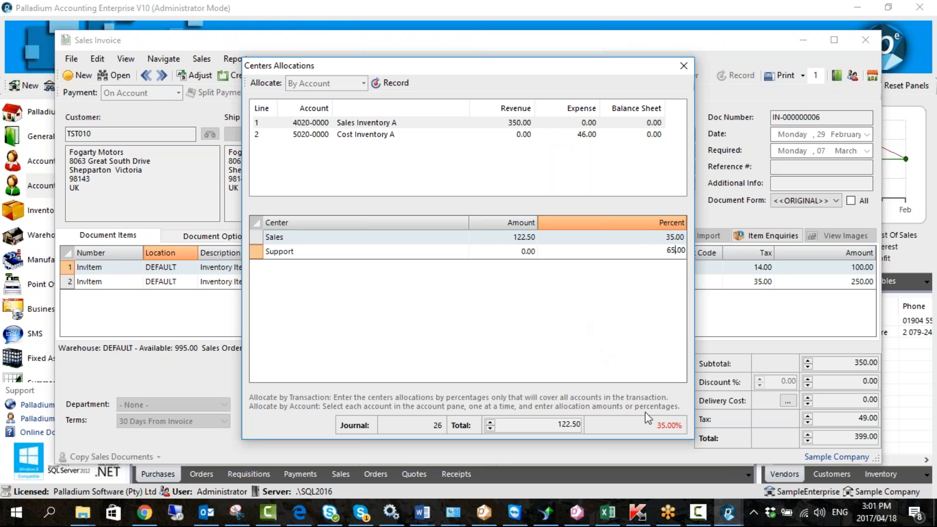
key("Return")
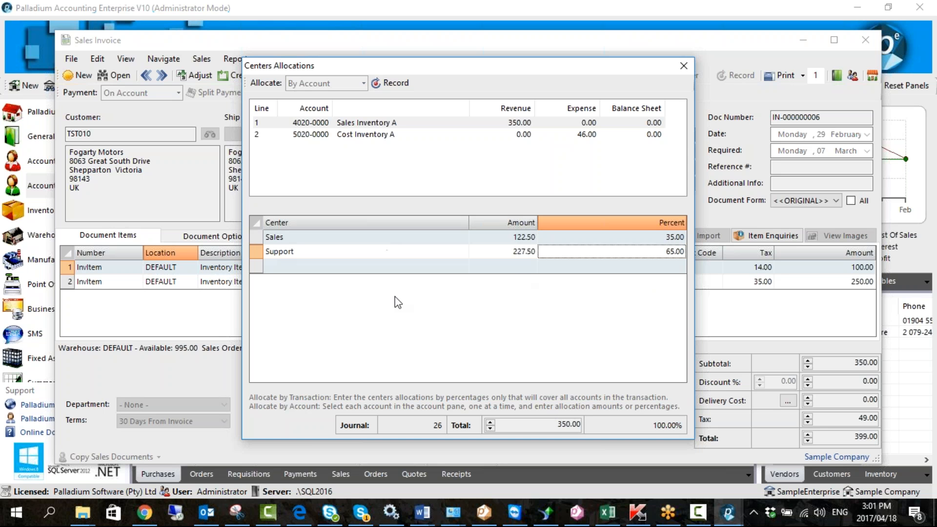
left_click(390, 83)
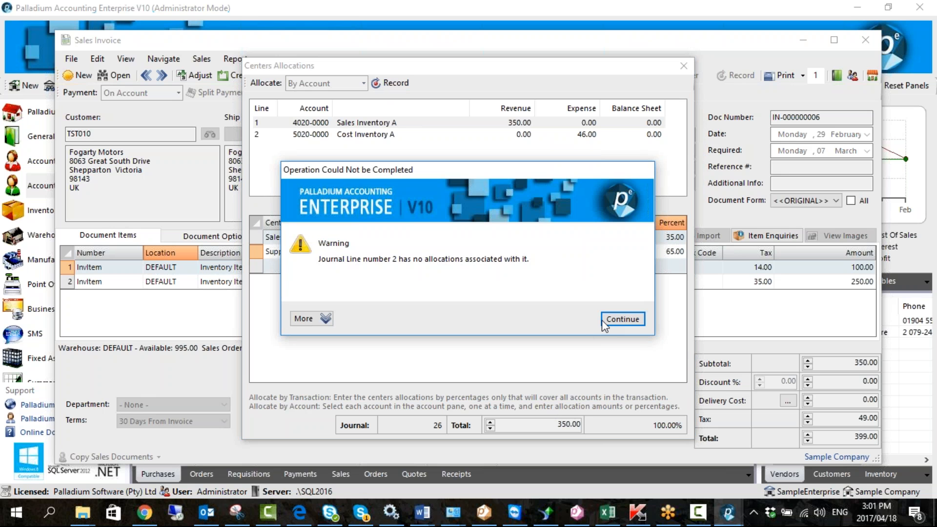
Allocate 100 percent of the Cost Inventory A account to the Support center, record the allocations and close the invoice.
left_click(623, 320)
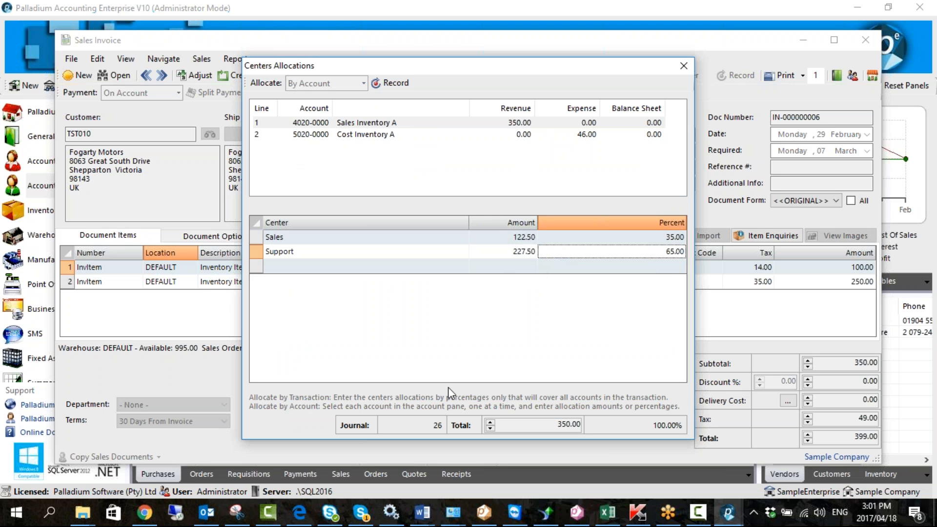
left_click(587, 139)
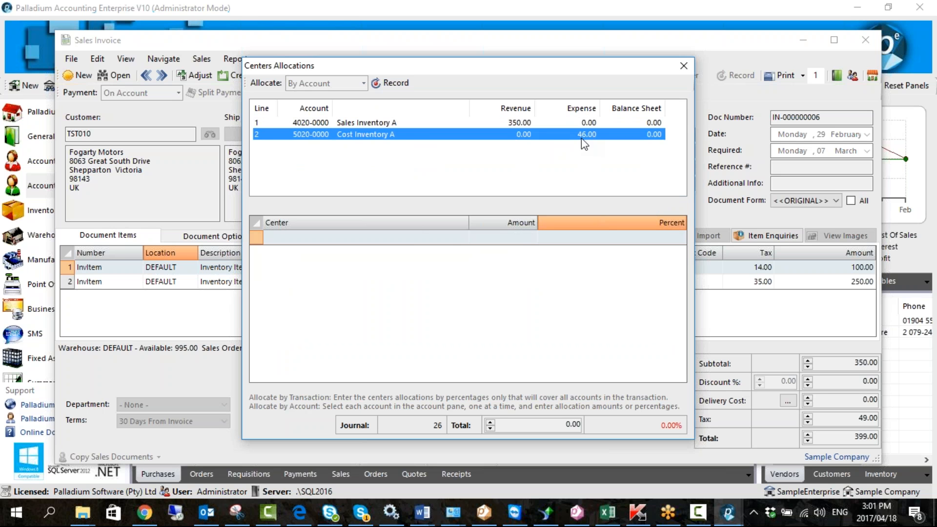
left_click(385, 125)
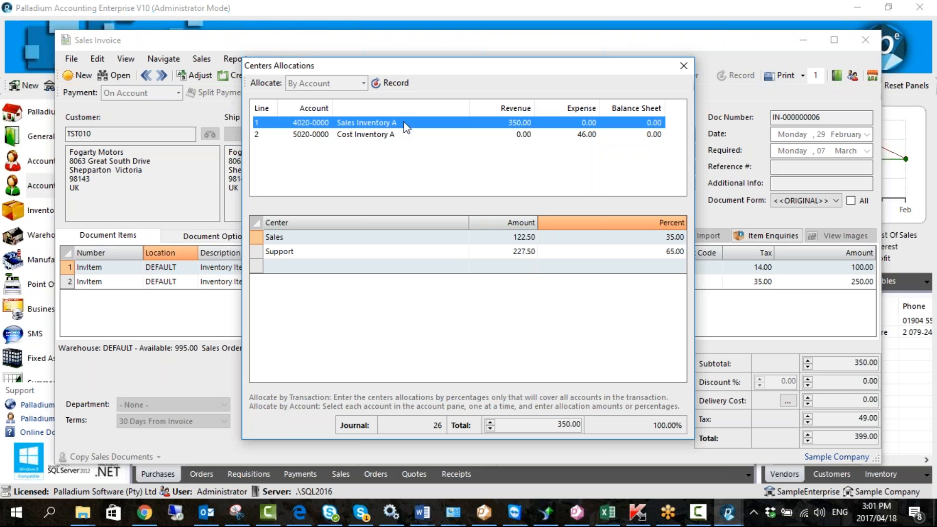
left_click(376, 138)
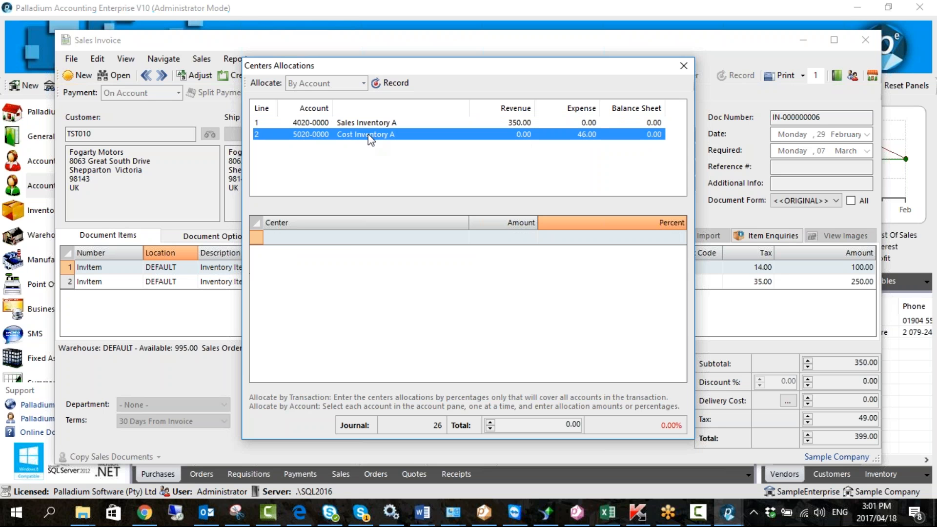
left_click(340, 248)
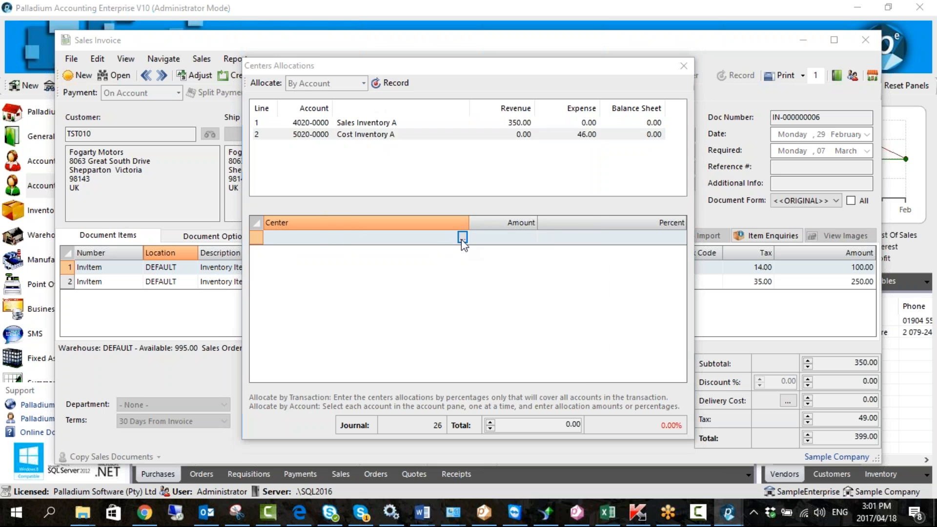
left_click(459, 239)
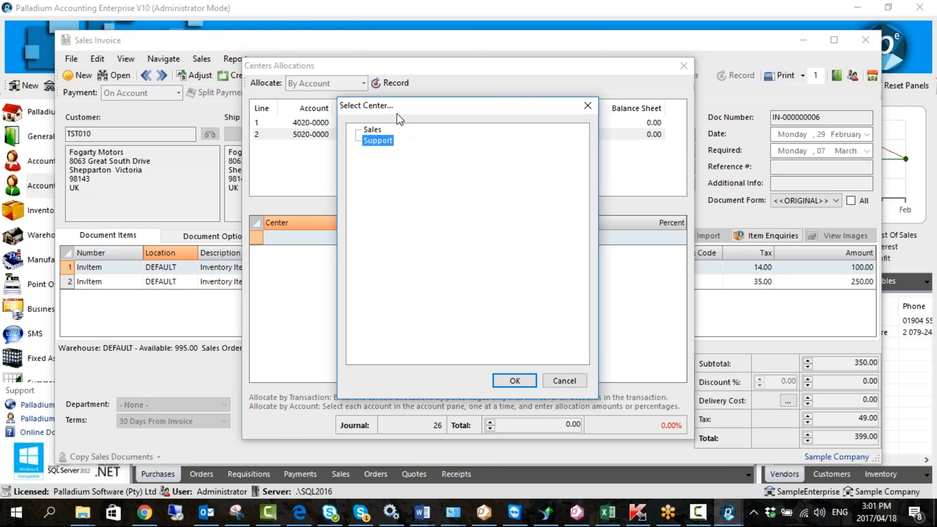
double_click(376, 140)
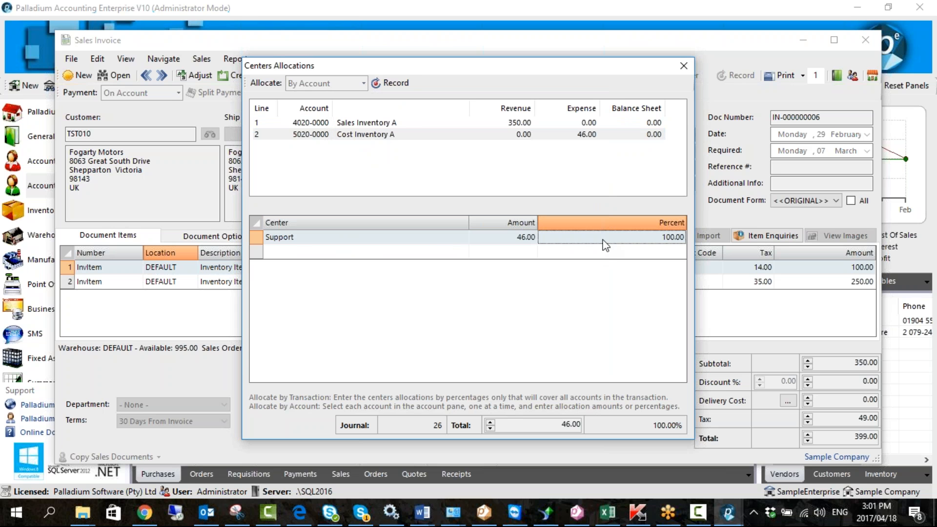
left_click(388, 85)
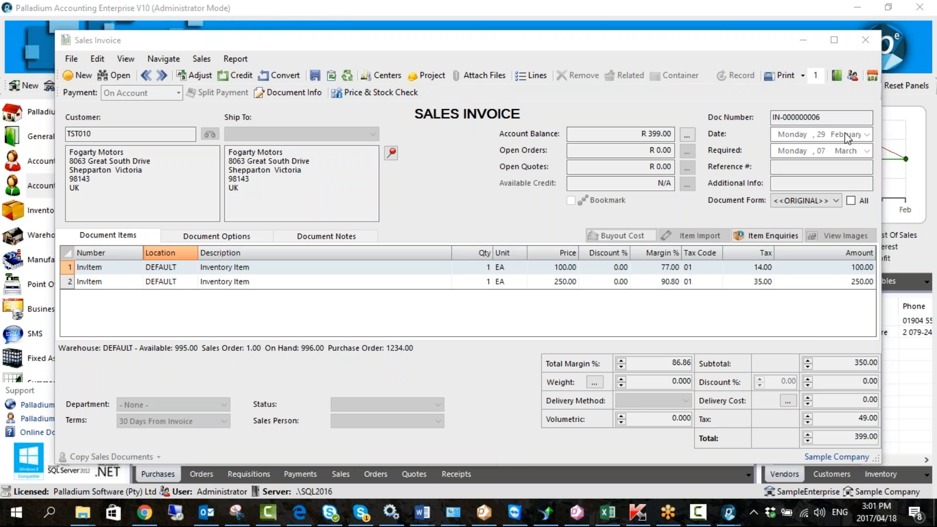
left_click(866, 40)
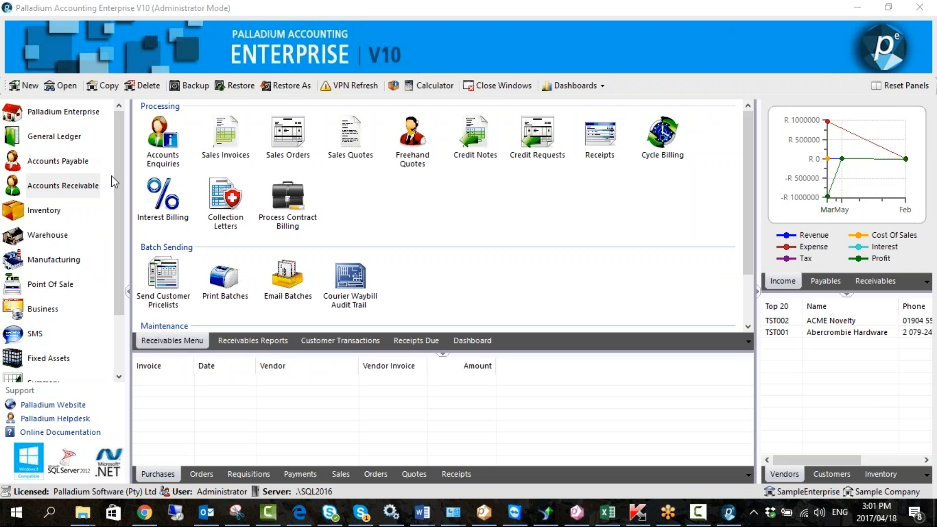
Bring up the recorded Fogarty Motors sales invoice again from Accounts Receivable and close it.
scroll(105, 166, "down", 1)
scroll(107, 158, "up", 1)
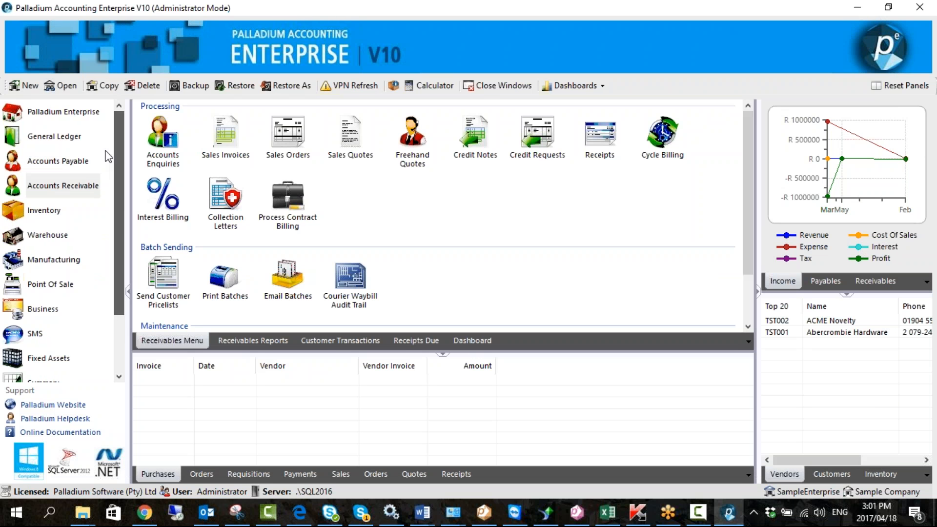
left_click(83, 162)
left_click(93, 187)
left_click(239, 156)
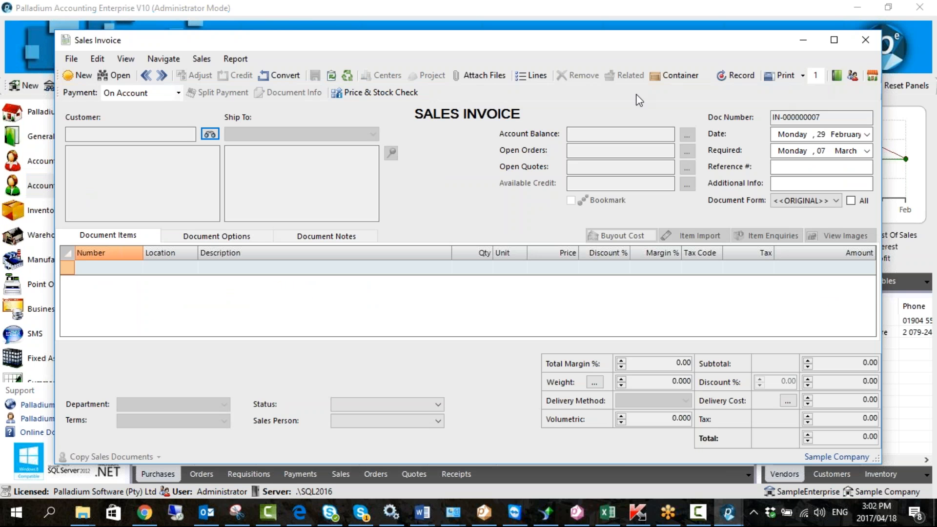
left_click(148, 80)
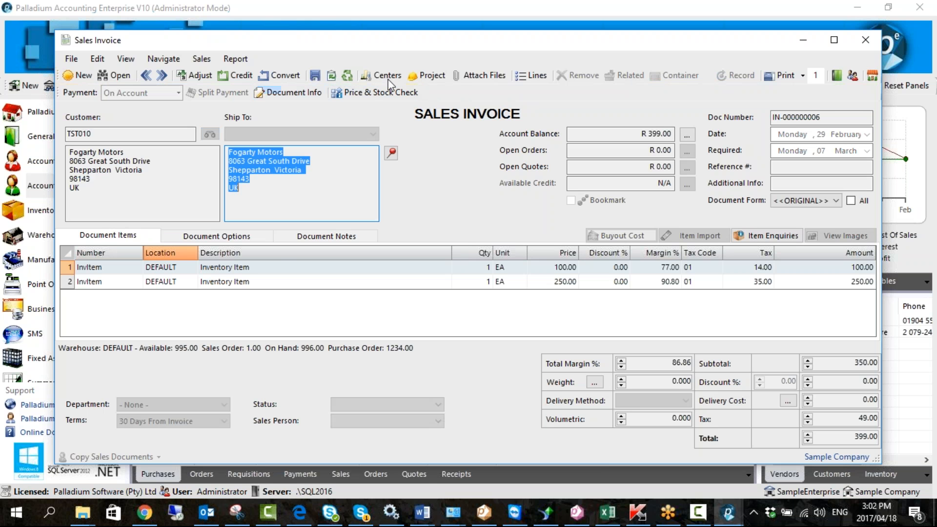
left_click(865, 41)
Open the company options from the Control Panel.
scroll(90, 321, "down", 1)
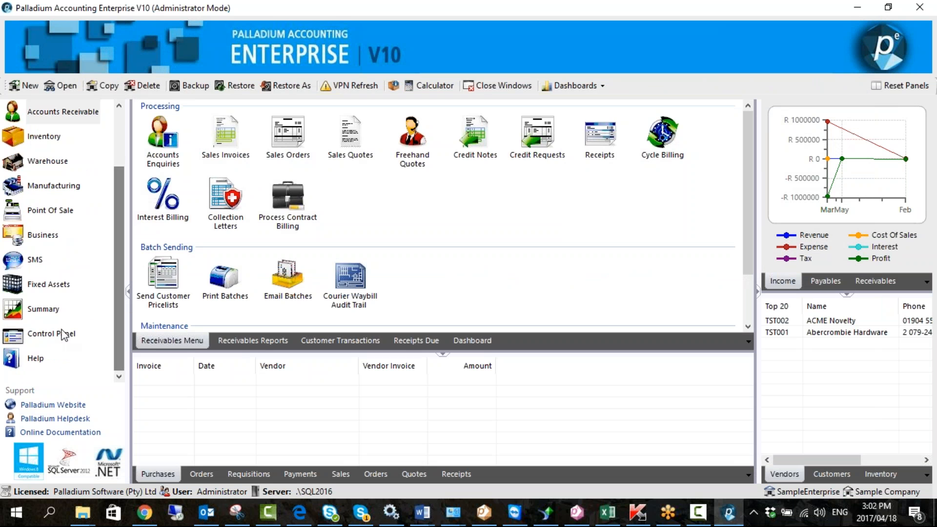
left_click(58, 331)
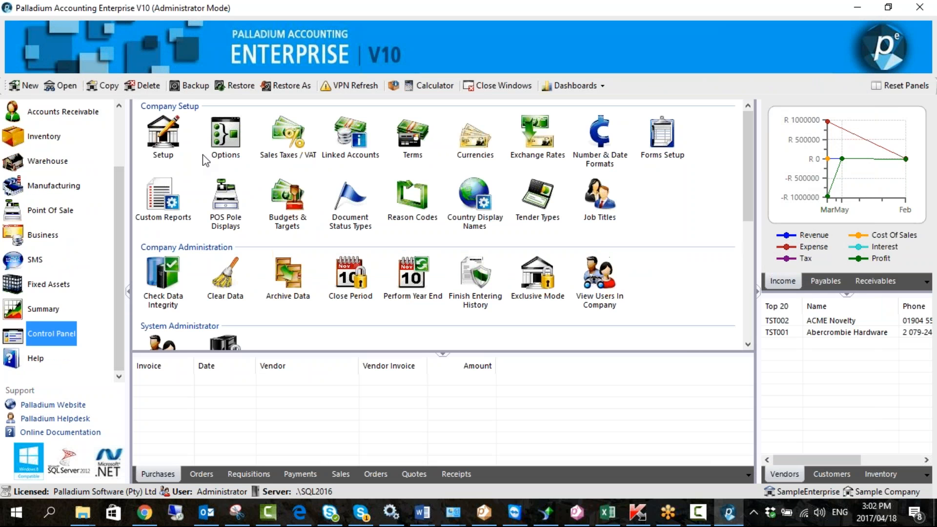
left_click(217, 142)
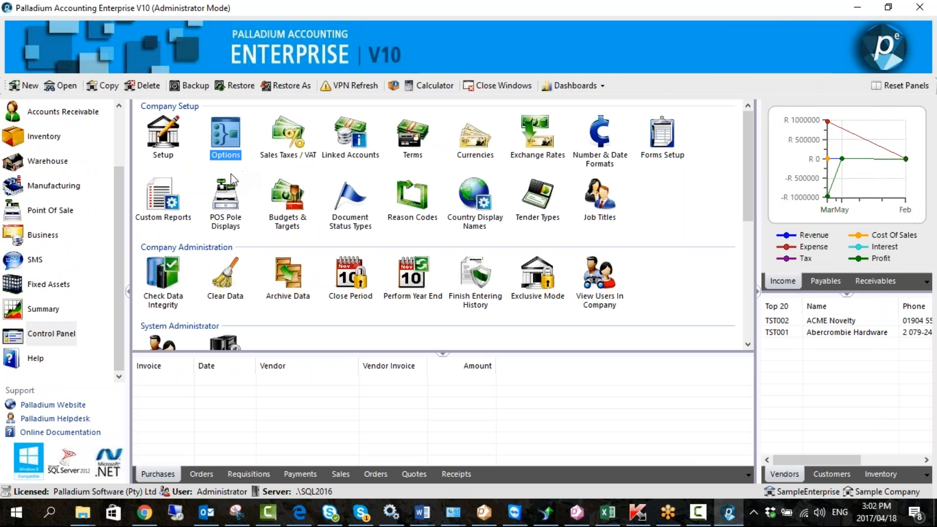
double_click(233, 159)
left_click(826, 79)
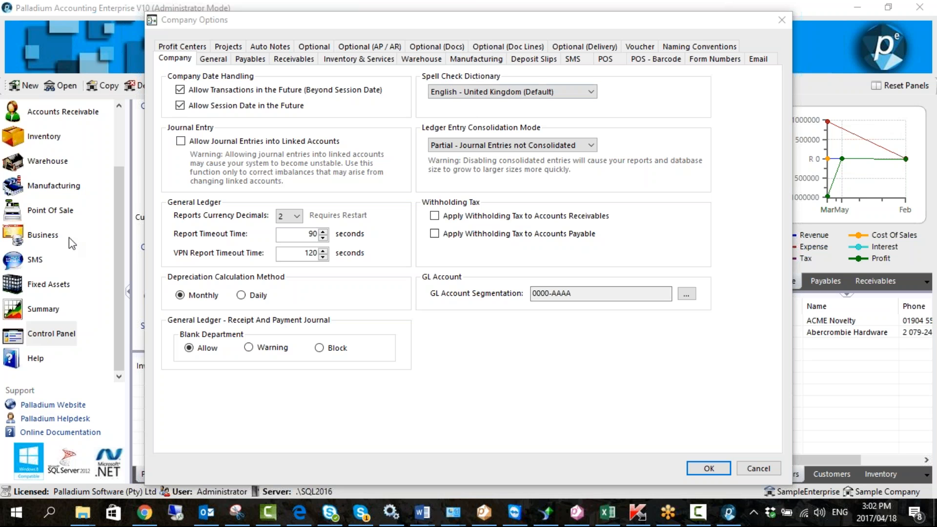
Examine the profit center options for automatic prompts on entry and forced full allocations, and leave without saving changes.
left_click(284, 60)
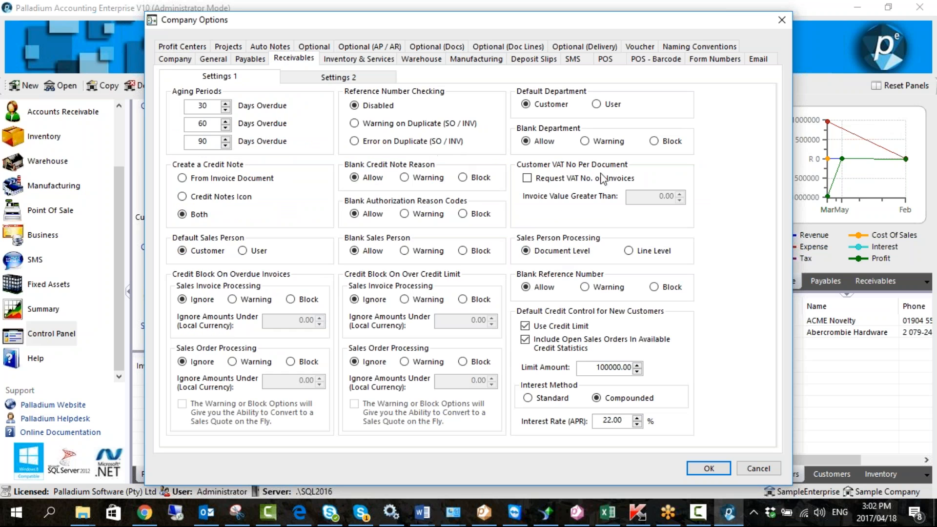
left_click(412, 61)
left_click(368, 61)
left_click(250, 60)
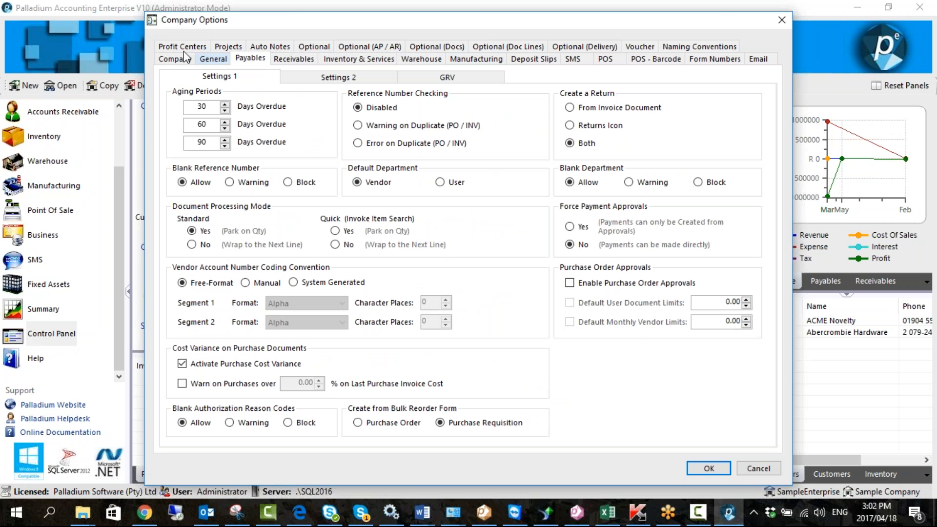
left_click(180, 46)
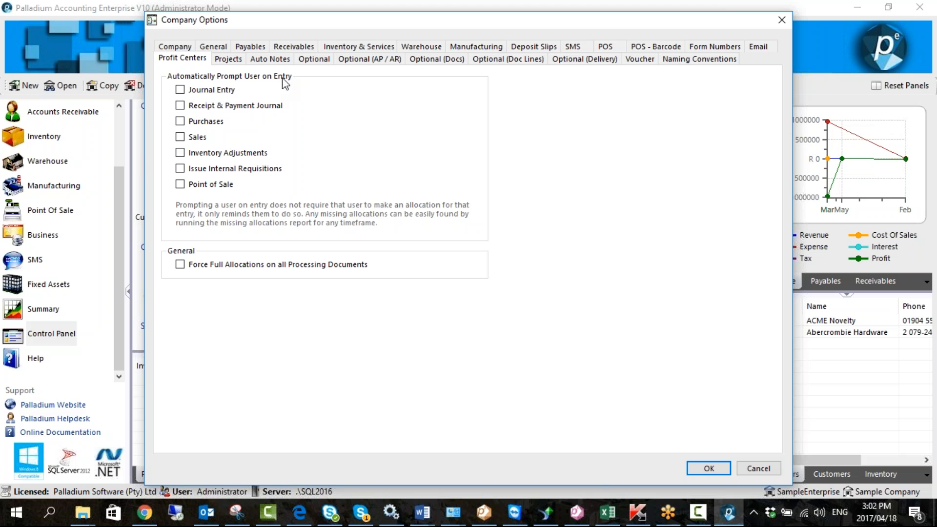
left_click(181, 123)
left_click(759, 470)
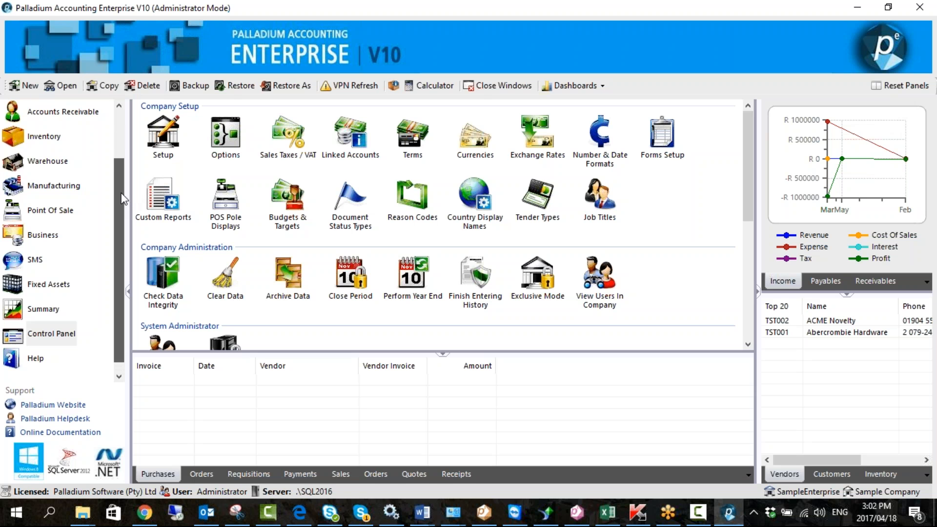
Go back to the General Ledger module briefly and open the company's Linked Accounts from the Control Panel.
scroll(109, 154, "up", 3)
left_click(80, 138)
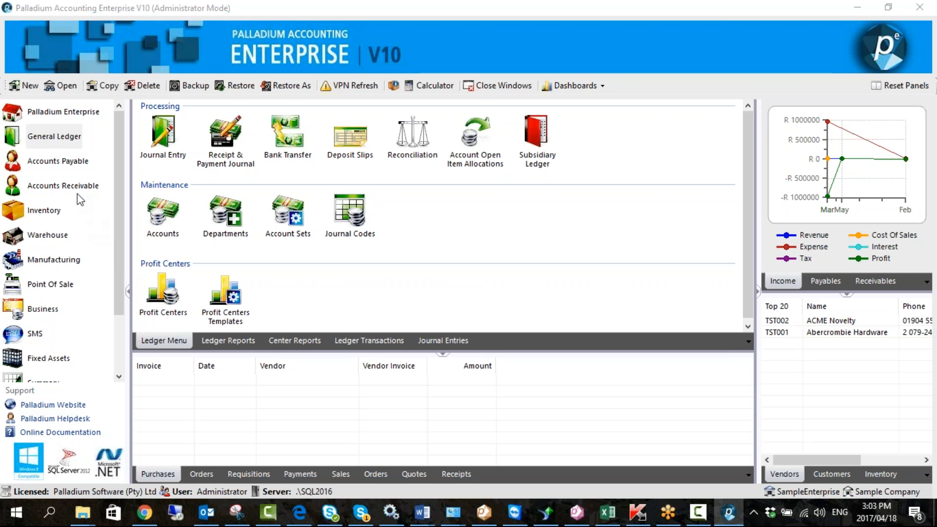
left_click_drag(116, 204, 118, 262)
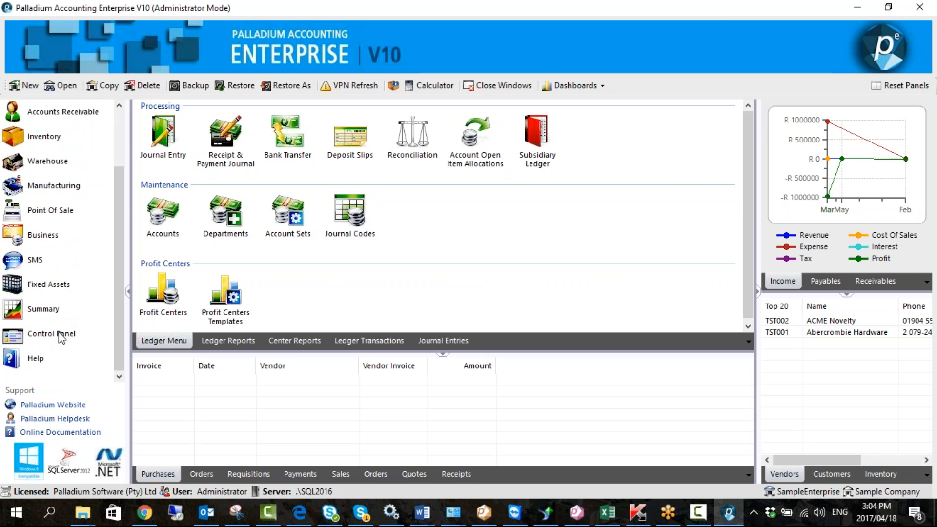
scroll(105, 177, "up", 1)
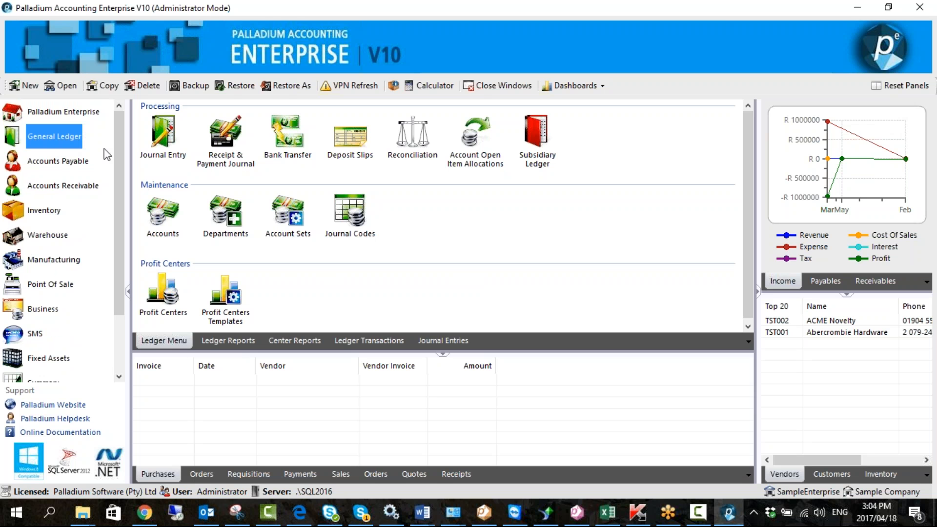
scroll(115, 182, "down", 1)
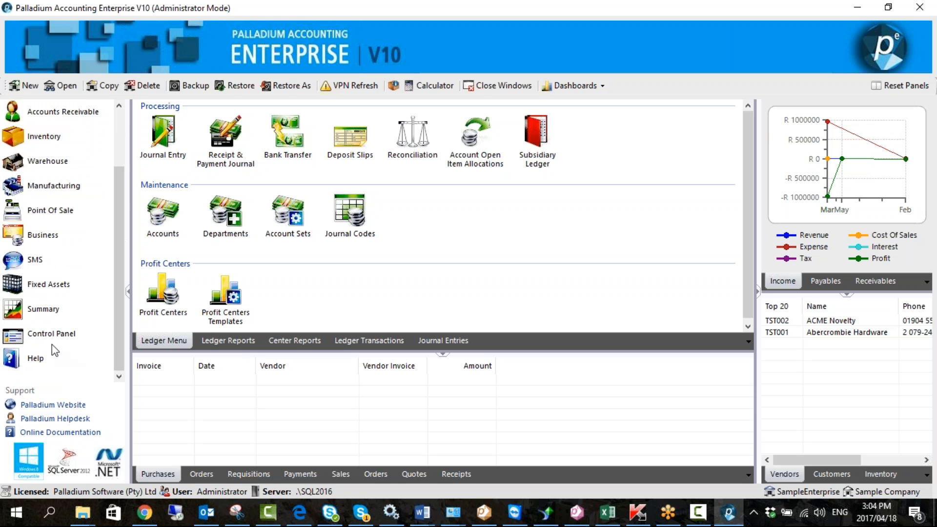
left_click(46, 336)
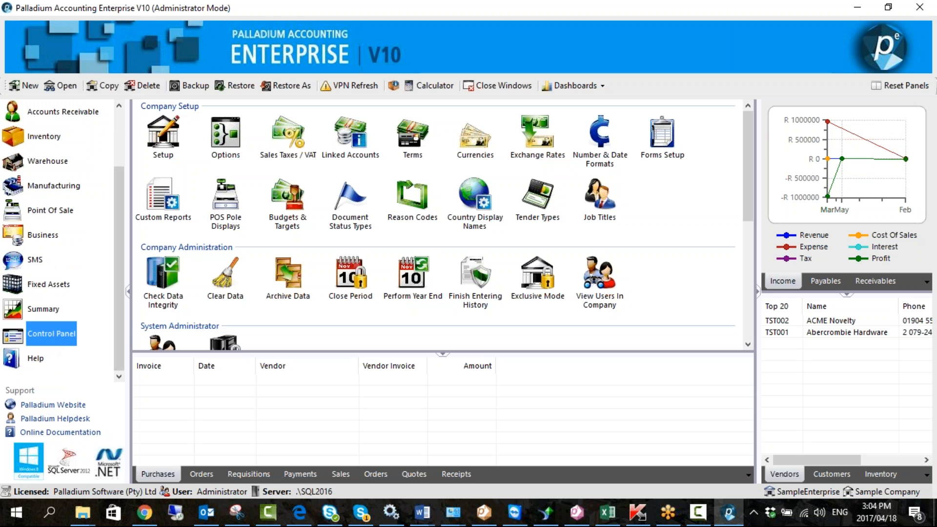
left_click(350, 136)
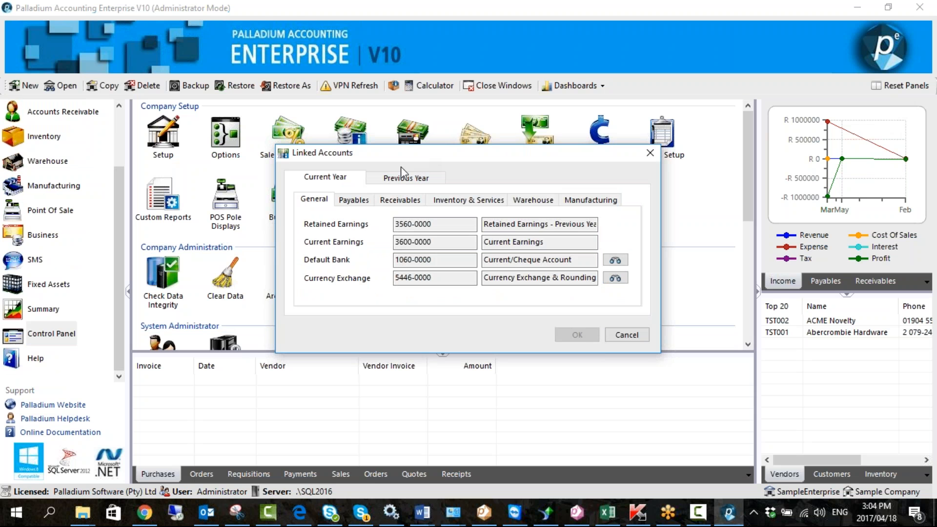
Review the current-year receivables linked accounts for Accounts Receivable, Sales Discount and Deposits.
left_click(358, 203)
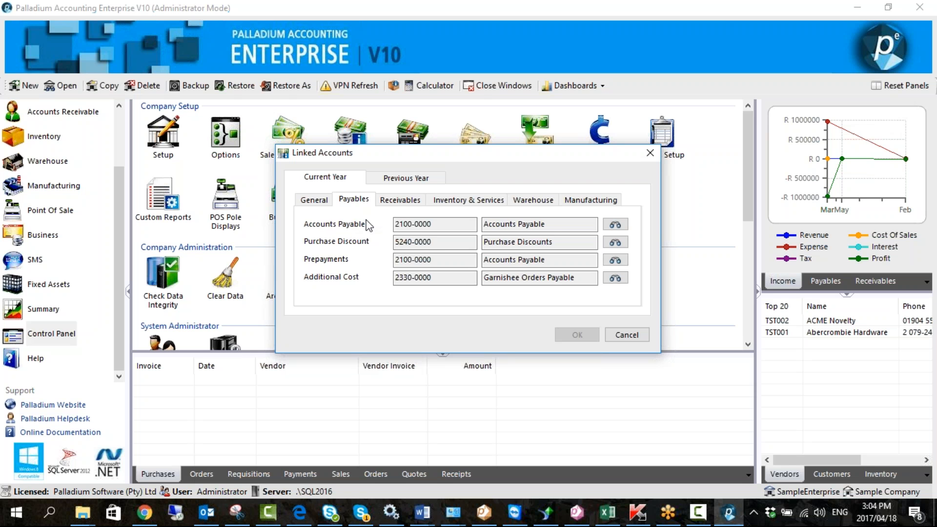
left_click(400, 201)
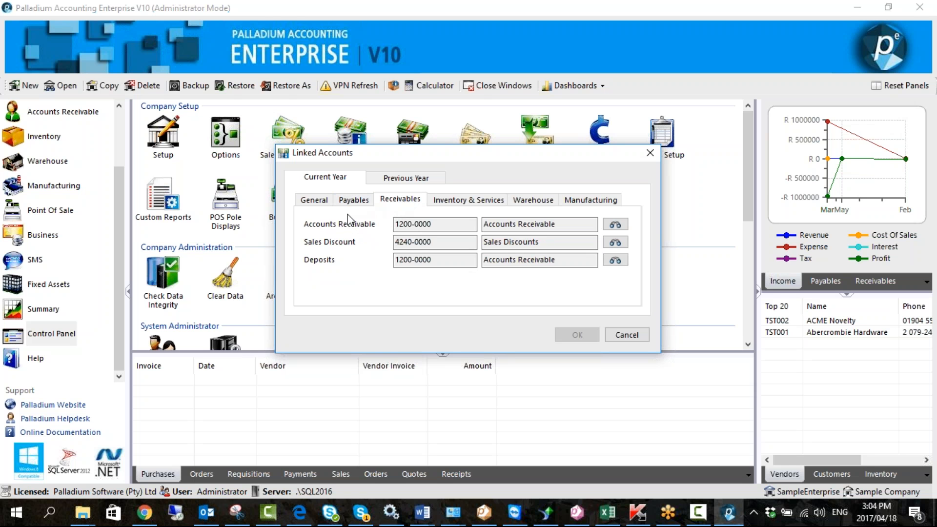
left_click_drag(466, 219, 393, 224)
left_click(469, 243)
left_click_drag(445, 245, 374, 264)
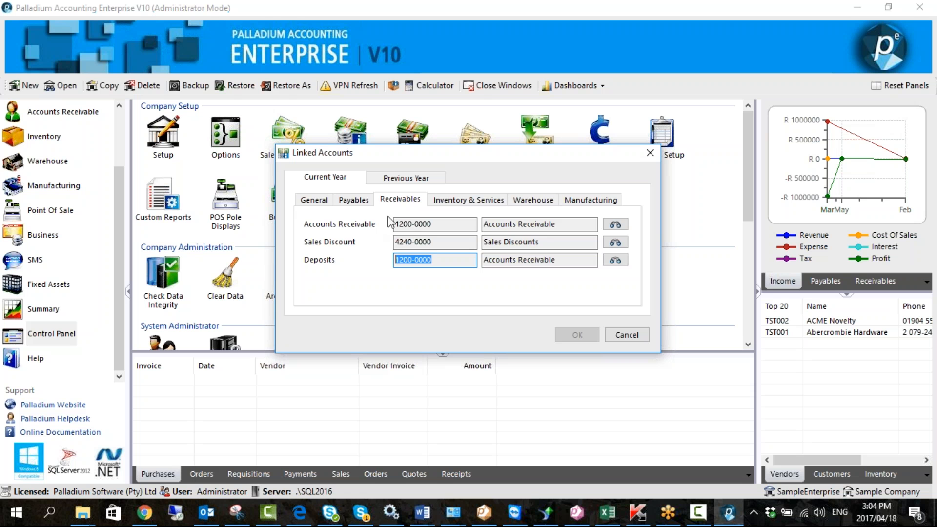
Review the current-year payables linked accounts for Additional Cost, Prepayments, Purchase Discount and Accounts Payable.
left_click(353, 200)
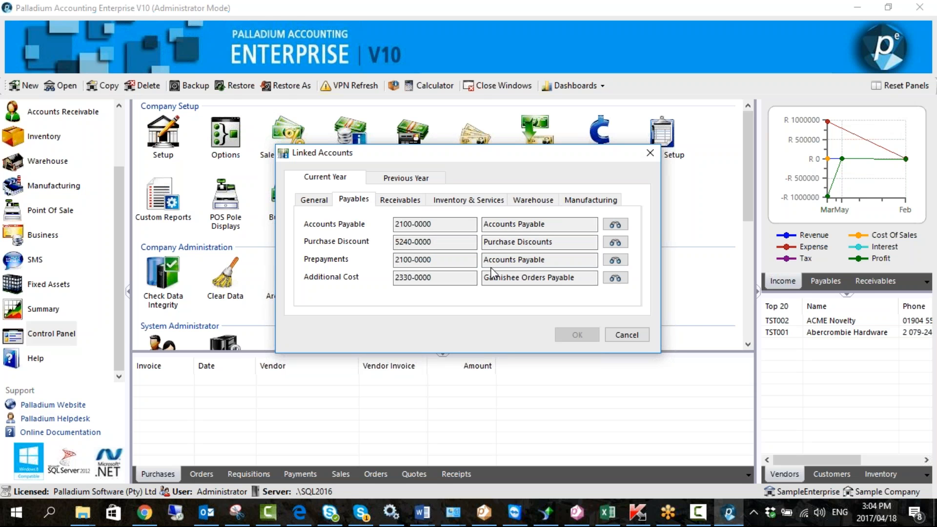
left_click_drag(582, 274, 465, 277)
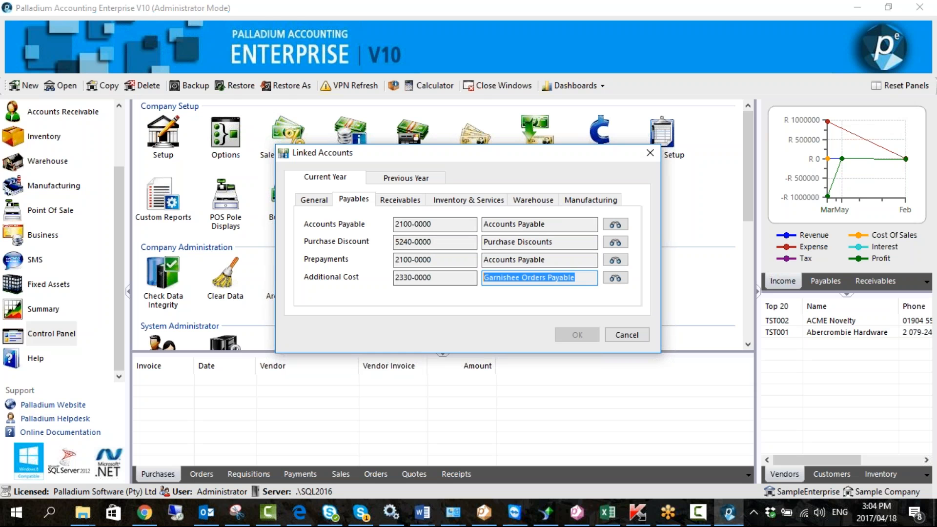
left_click_drag(550, 262, 483, 262)
left_click_drag(555, 243, 480, 246)
left_click_drag(550, 224, 482, 228)
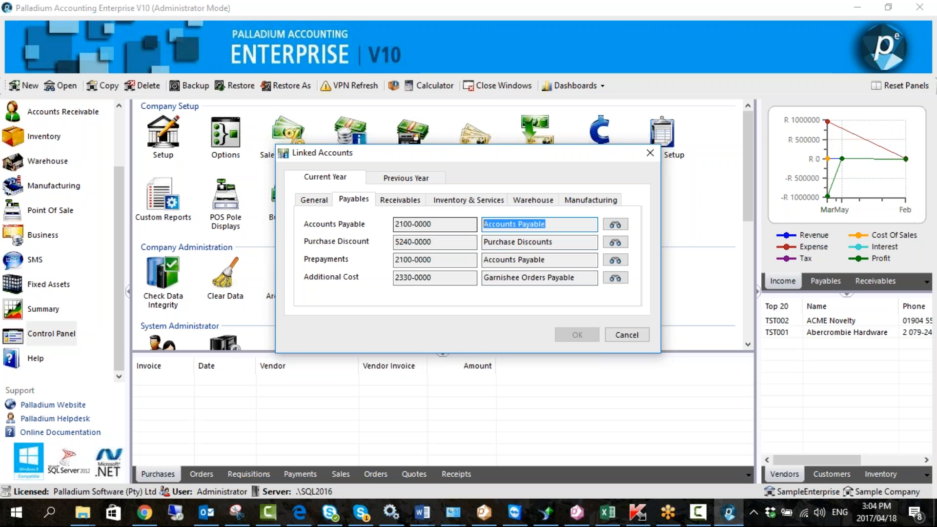
Look over the general linked accounts and return to the account linked to Accounts Receivable.
left_click(313, 201)
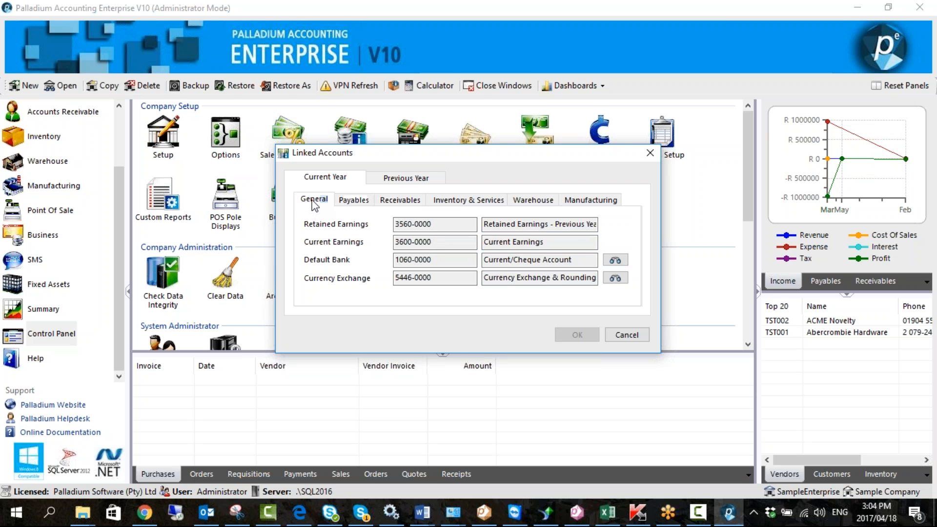
left_click(355, 201)
left_click(394, 201)
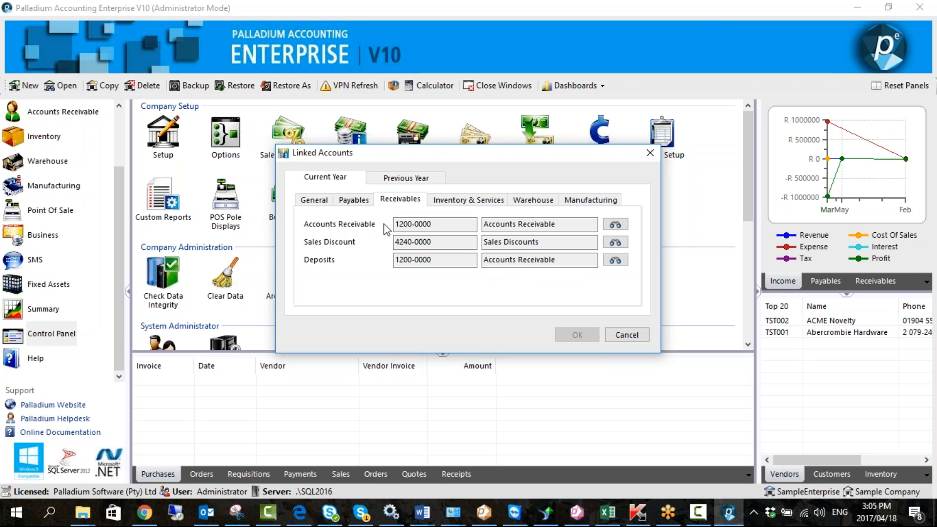
left_click_drag(565, 224, 453, 224)
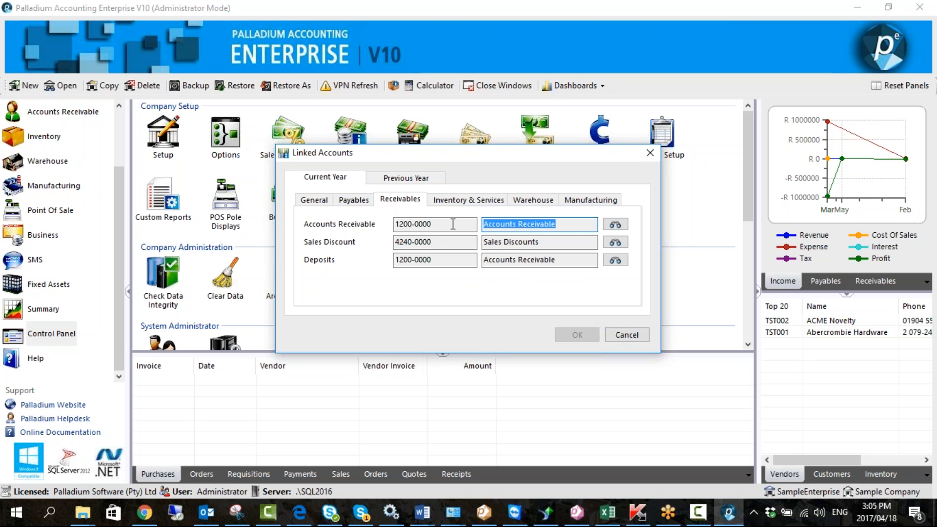
Review the Sales Discounts account linked for receivables in the current year.
left_click_drag(541, 242, 451, 243)
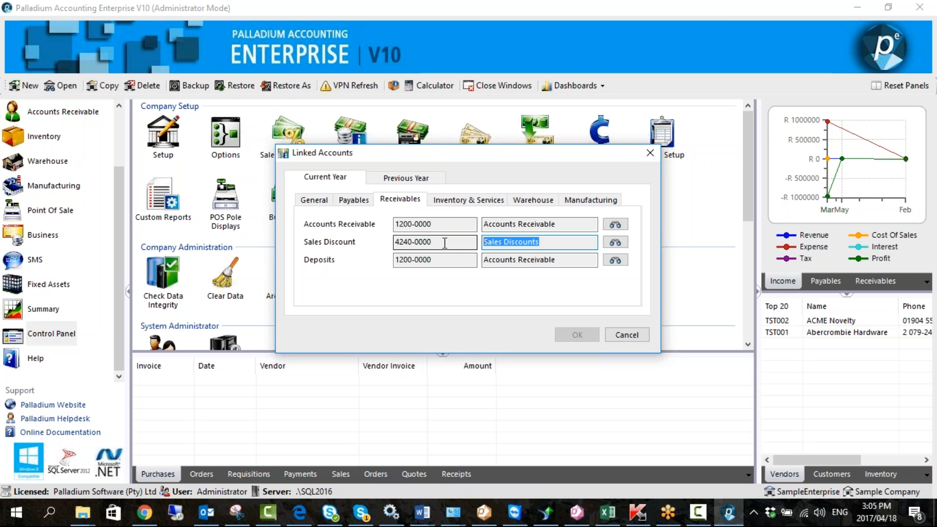
left_click(540, 242)
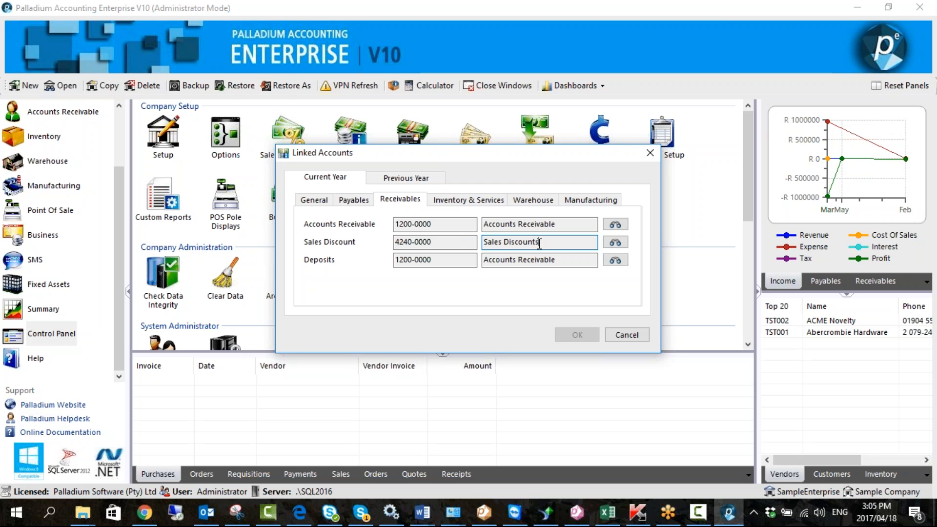
left_click_drag(539, 243, 462, 243)
left_click(546, 245)
Review the warehouse and manufacturing linked accounts, and close Linked Accounts without saving.
left_click(531, 201)
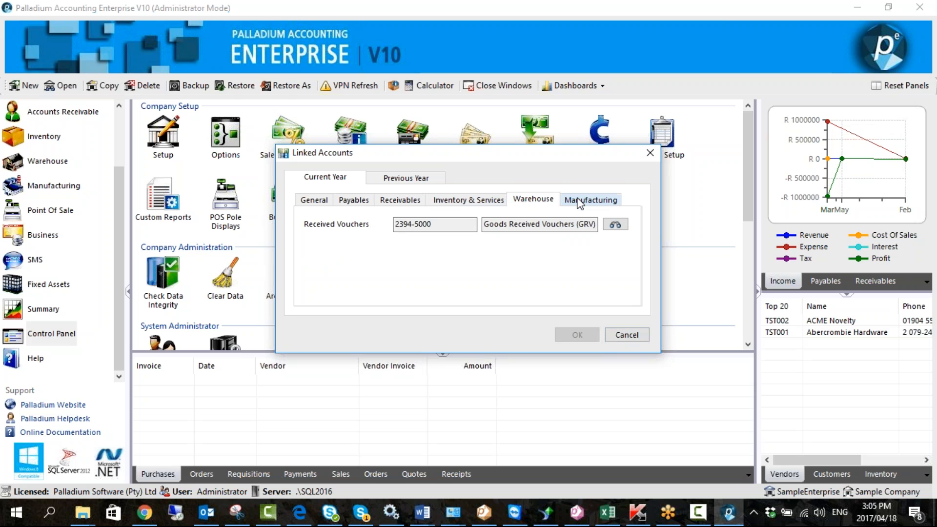
left_click(589, 200)
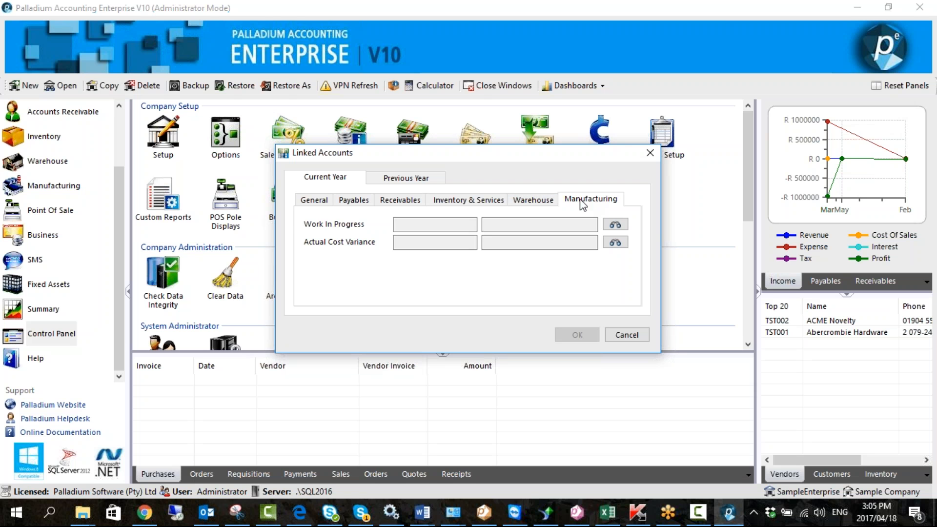
left_click(549, 227)
left_click(625, 335)
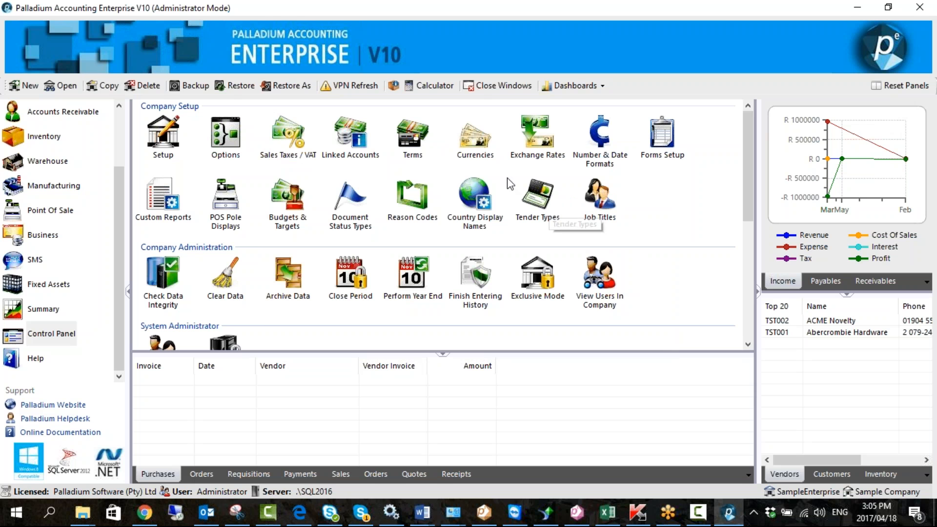
Look over the company's home and foreign currencies and the list of additional currencies that can be added, without adding any.
left_click(483, 144)
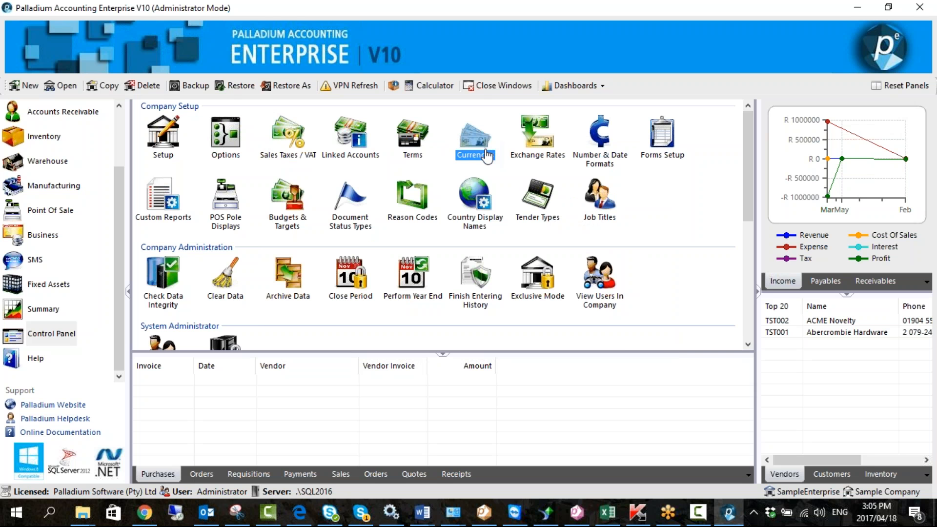
double_click(483, 146)
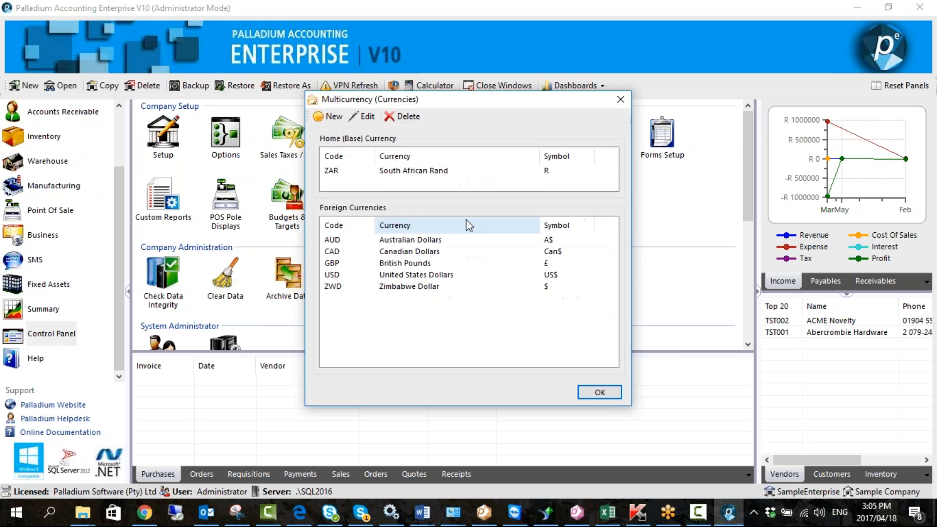
left_click(334, 117)
scroll(554, 208, "down", 10)
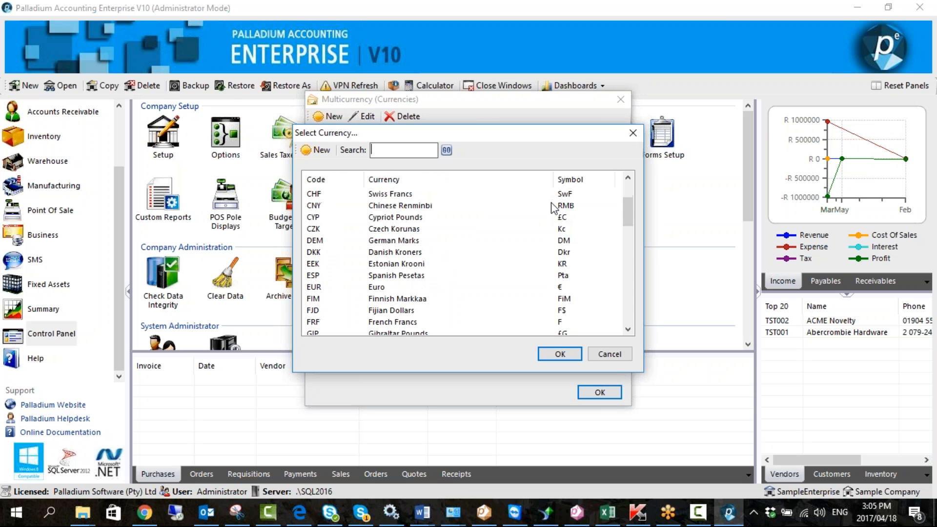
scroll(555, 207, "down", 7)
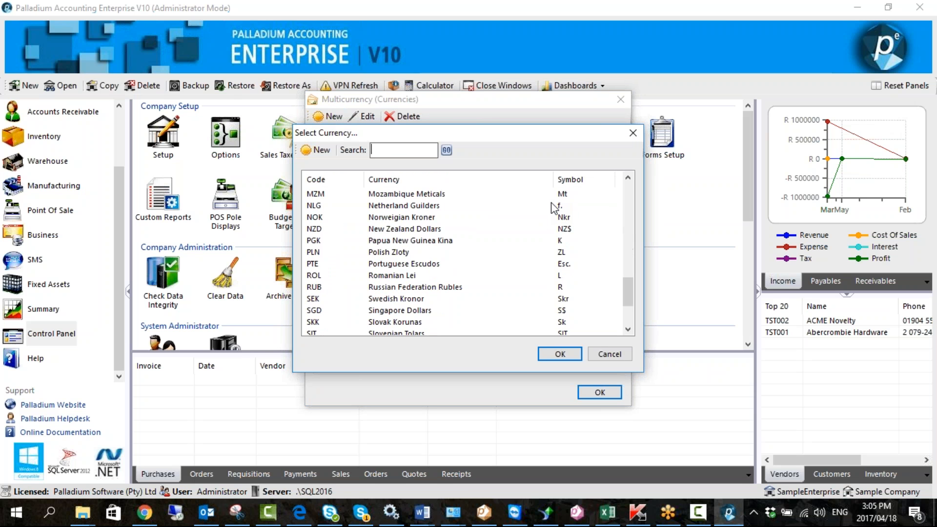
scroll(561, 205, "up", 9)
scroll(531, 245, "up", 7)
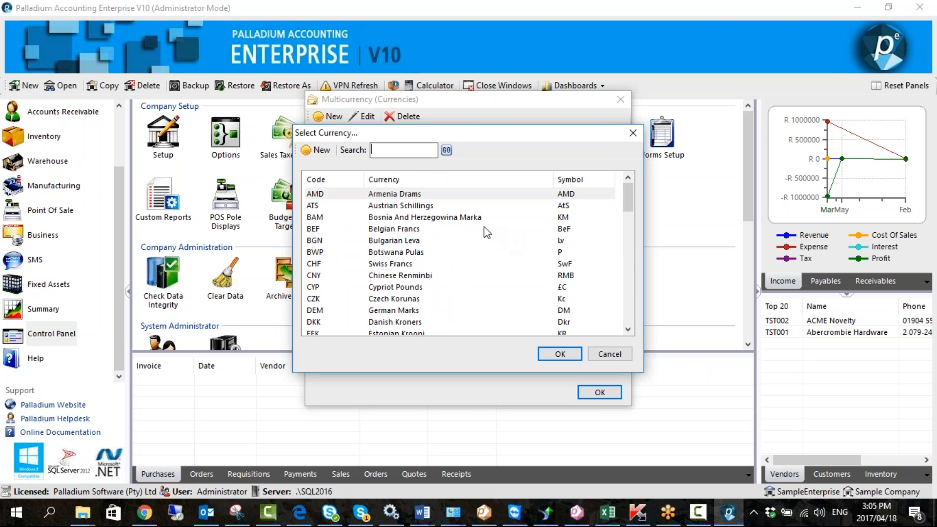
scroll(487, 232, "down", 4)
scroll(425, 249, "down", 3)
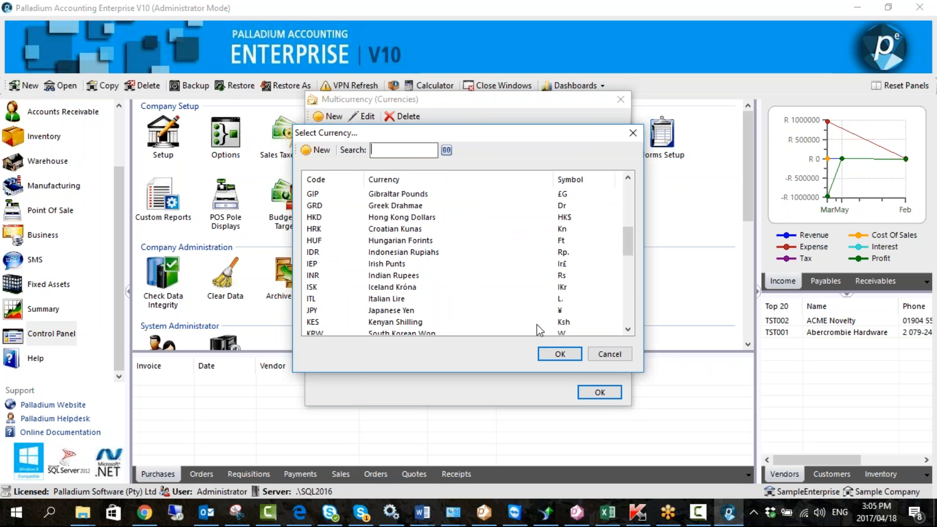
left_click(609, 354)
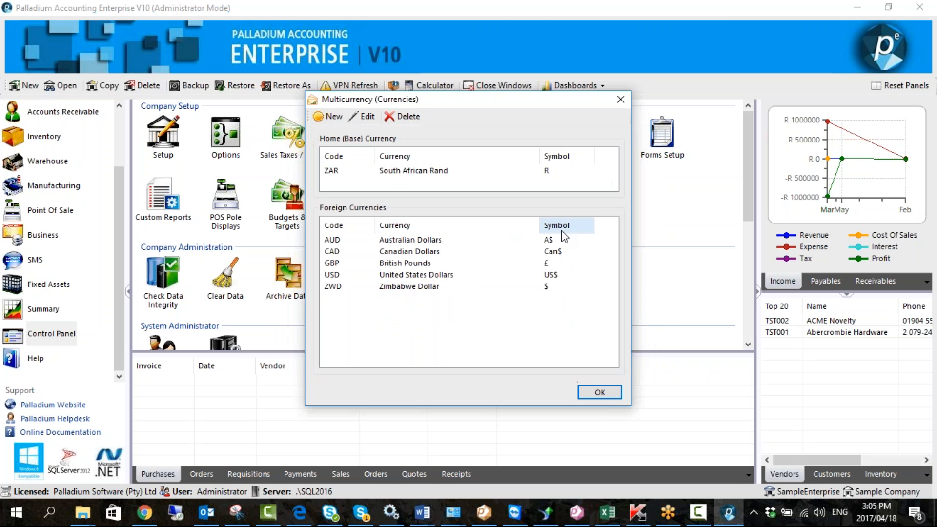
left_click(601, 393)
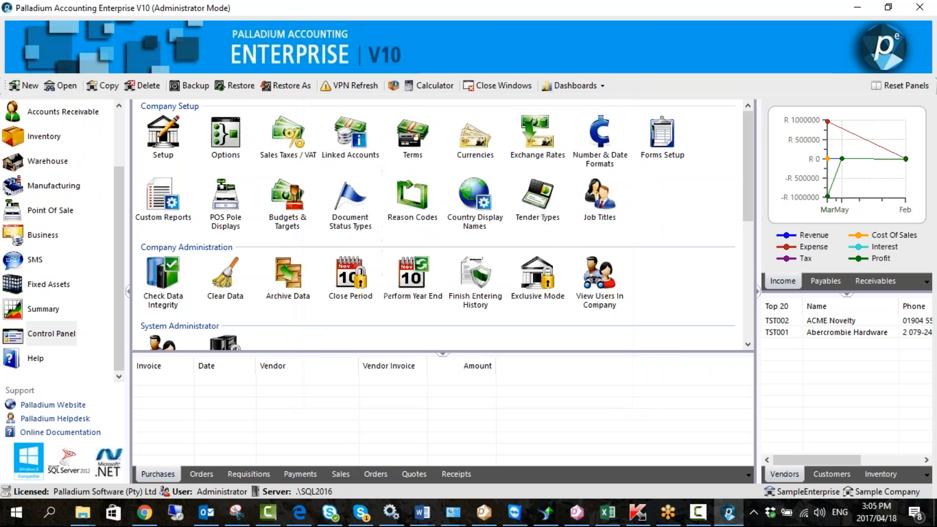
Open the exchange rates for British Pounds and schedule automatic rate updates for Mondays at 08:00.
double_click(544, 149)
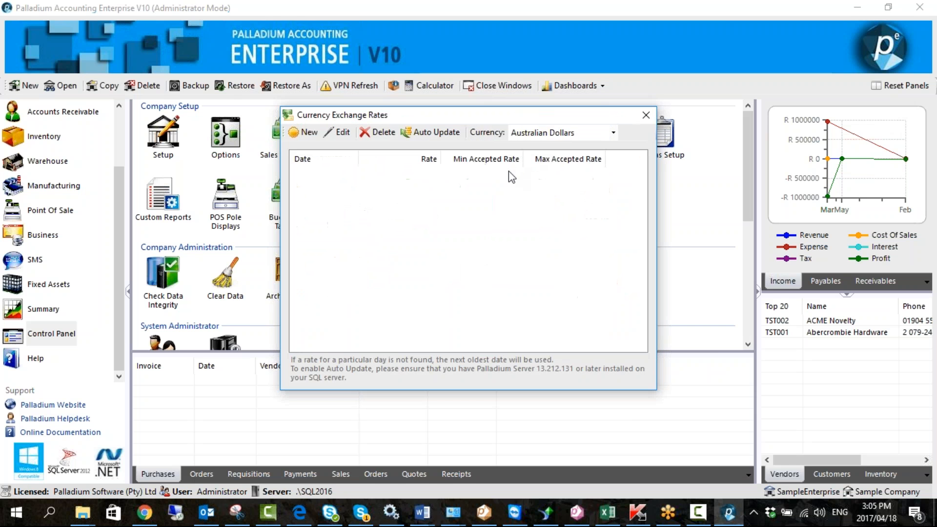
left_click(613, 132)
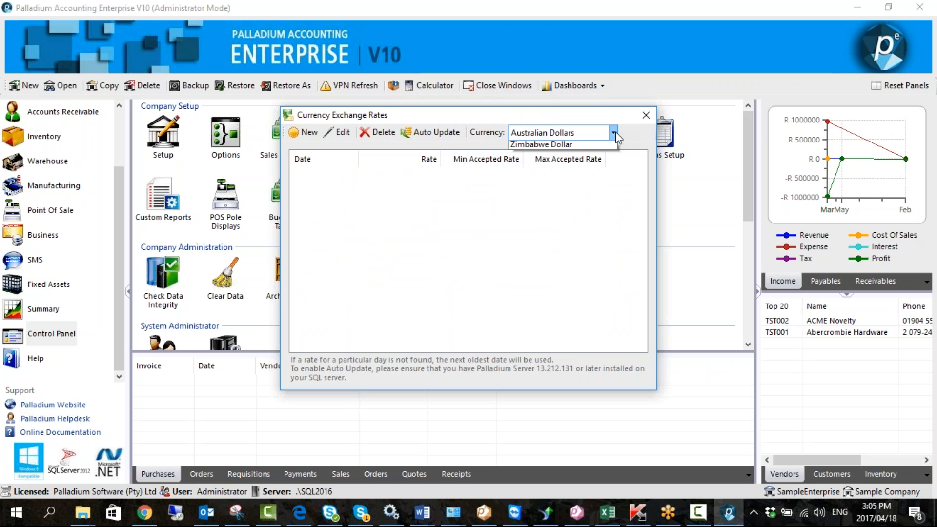
left_click(571, 157)
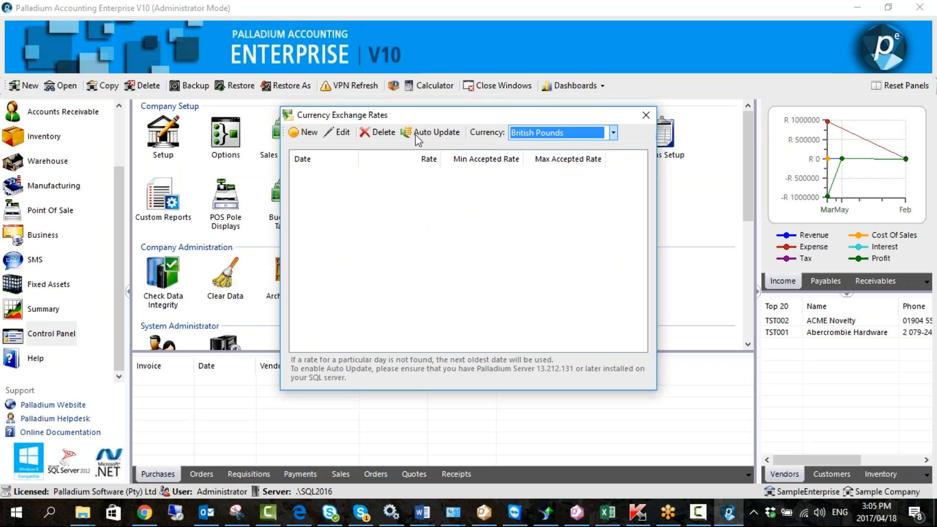
left_click(423, 133)
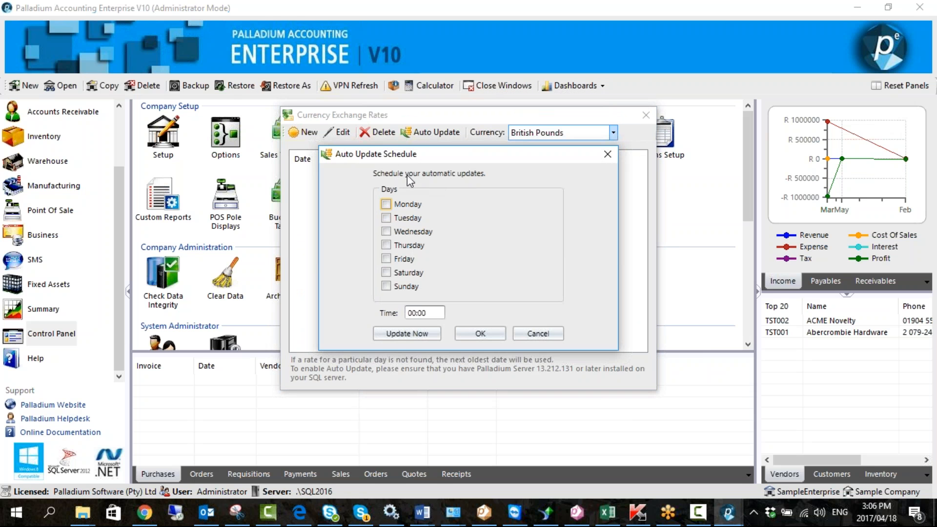
left_click(387, 204)
double_click(433, 313)
type("08:00")
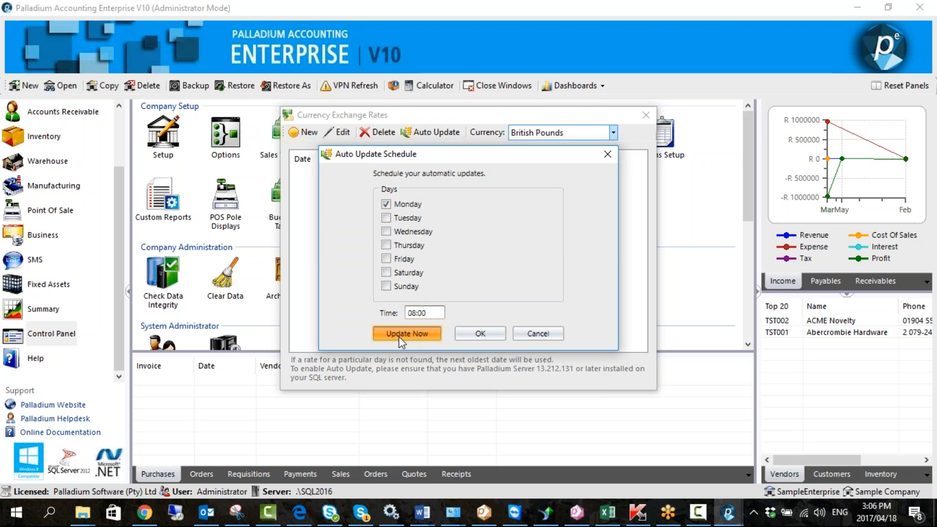
left_click(480, 333)
left_click(646, 114)
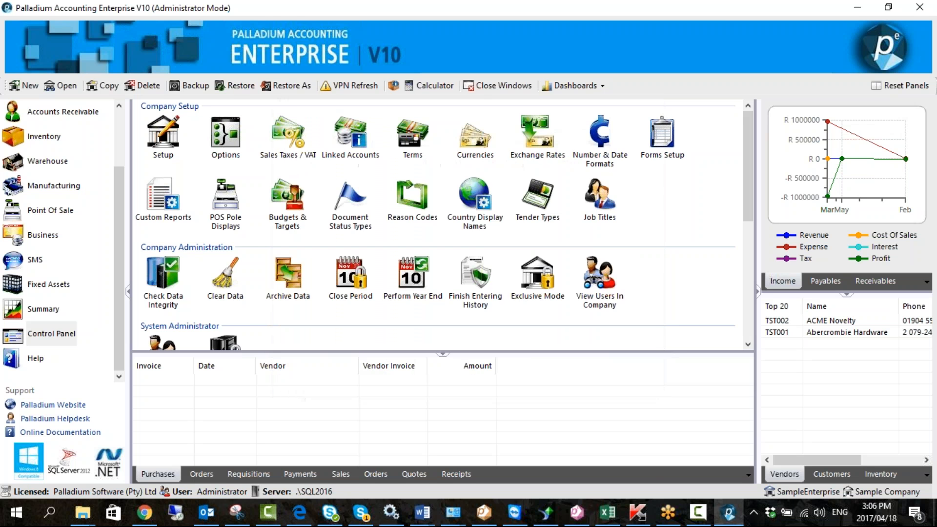
Reopen the currency exchange rates and display the entries for British Pounds.
left_click(537, 137)
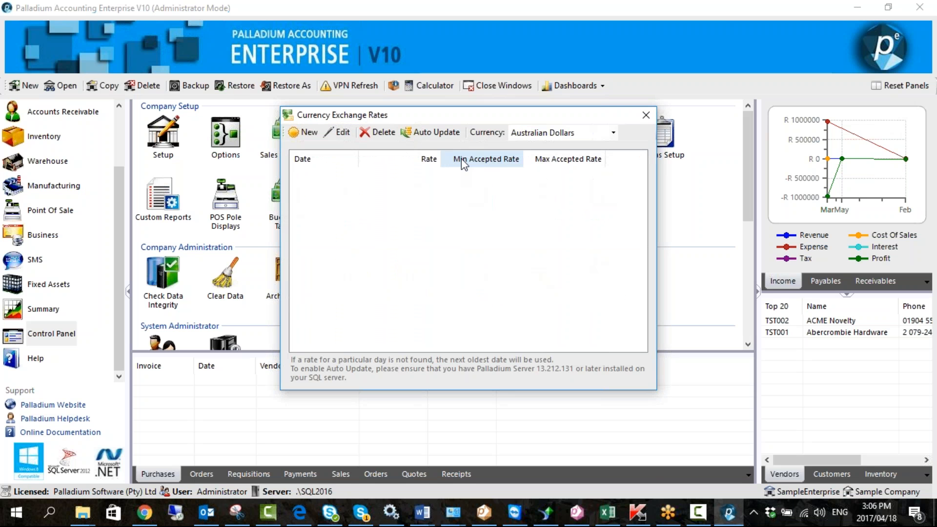
left_click(613, 136)
left_click(537, 146)
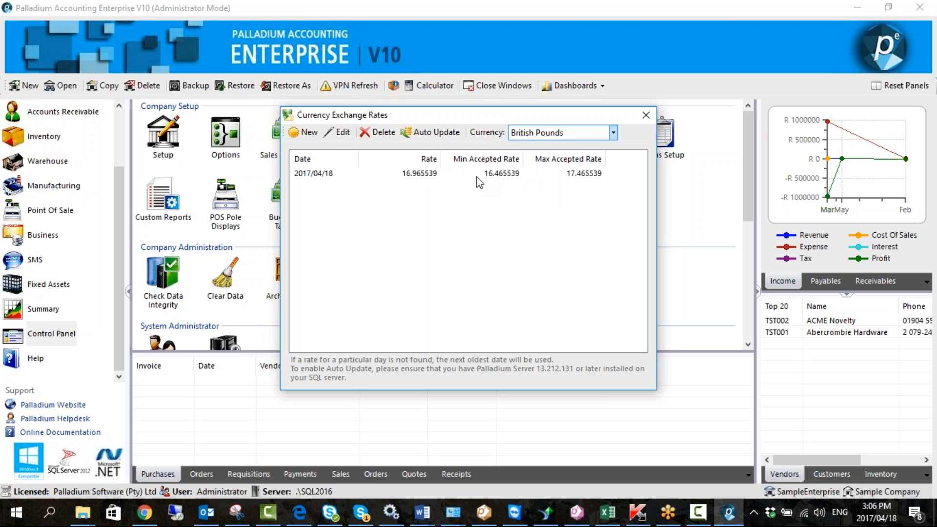
Check the days and time set in the exchange rate auto update schedule and leave it without saving.
left_click(444, 135)
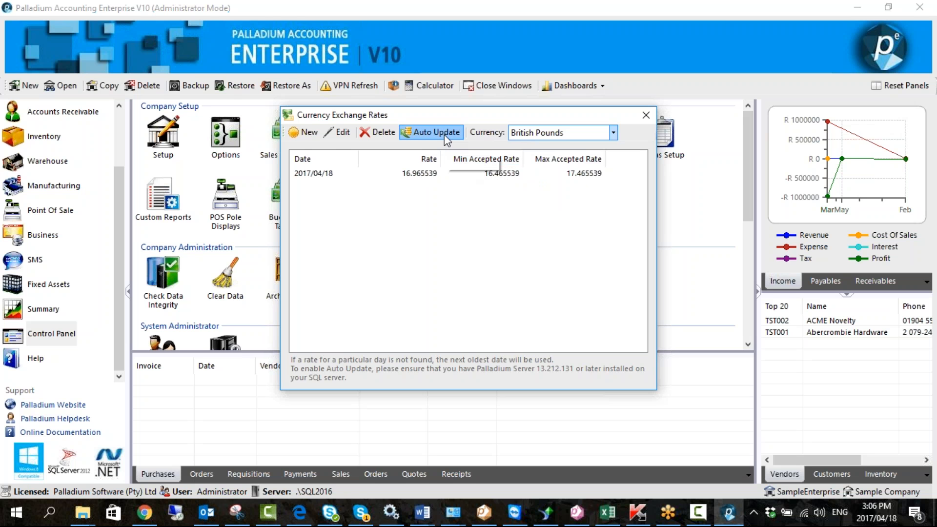
left_click(608, 154)
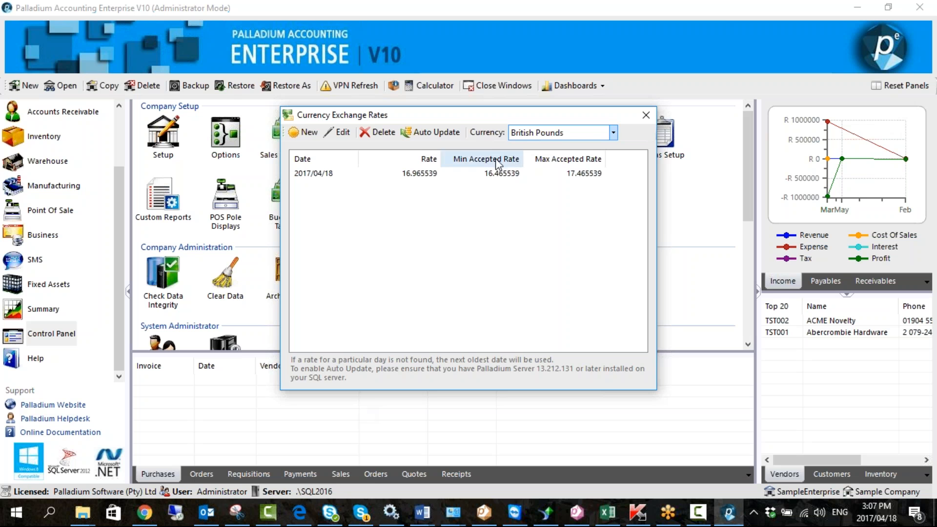
left_click(418, 133)
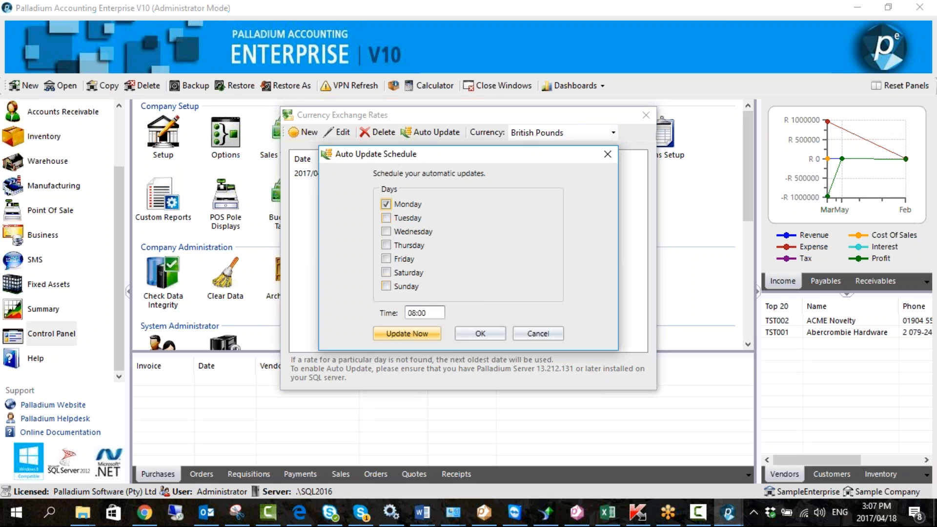
left_click(431, 315)
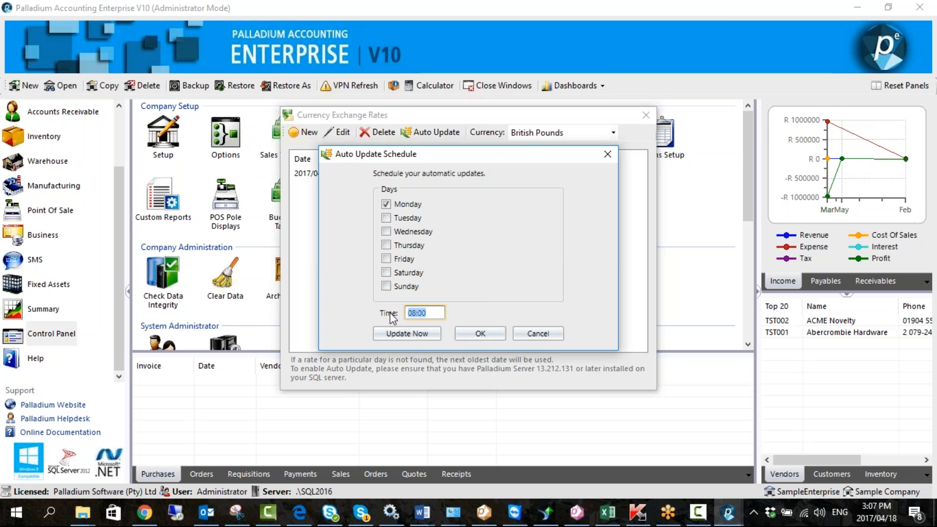
left_click(549, 335)
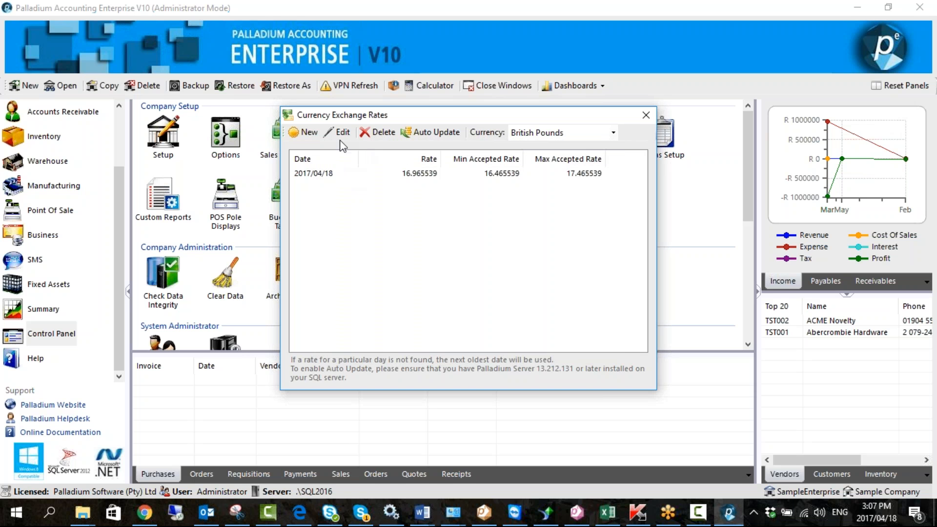
Examine the rate, minimum and maximum fields of a new manual British Pounds exchange rate, without saving it, and close the exchange rates.
left_click(308, 132)
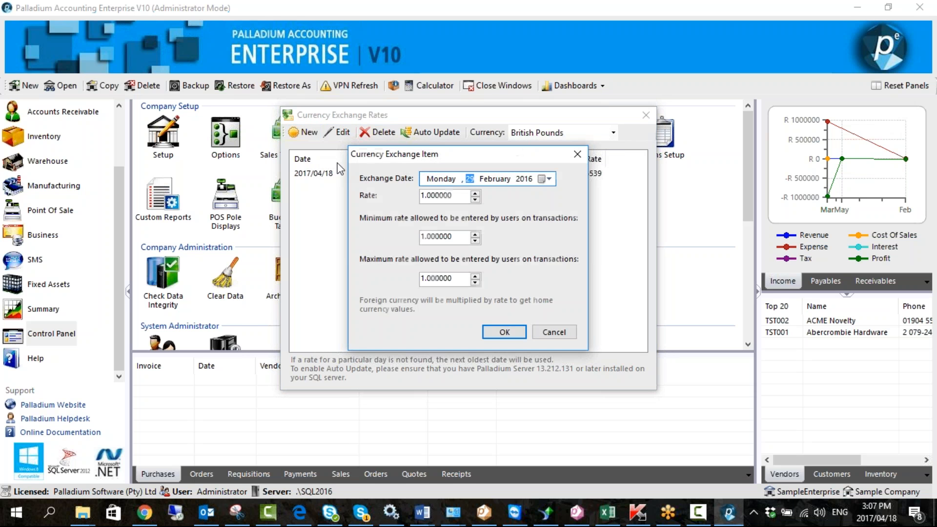
left_click_drag(458, 194, 379, 199)
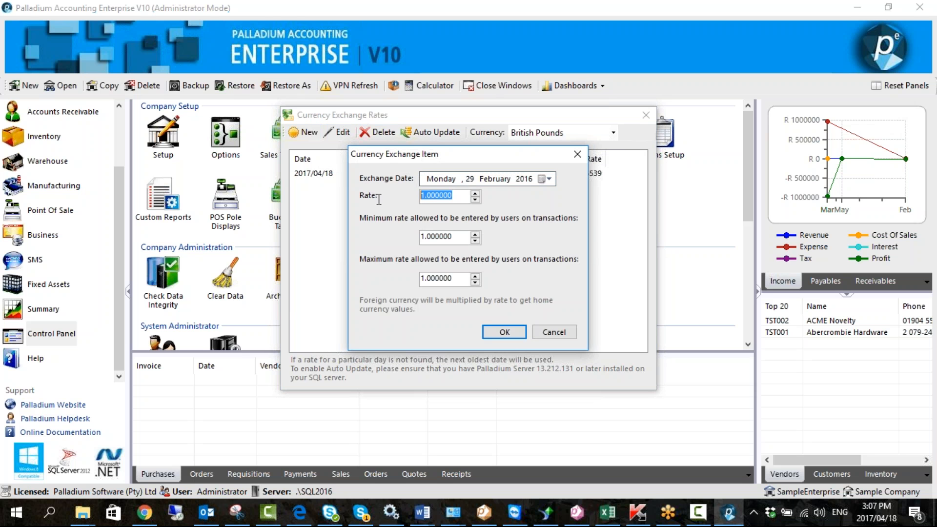
left_click(453, 236)
left_click_drag(456, 236, 374, 237)
left_click(454, 278)
left_click_drag(454, 278, 392, 278)
left_click(459, 277)
key("Left")
key("Left")
key("Left")
key("Left")
key("Left")
key("Left")
type("0")
left_click(549, 331)
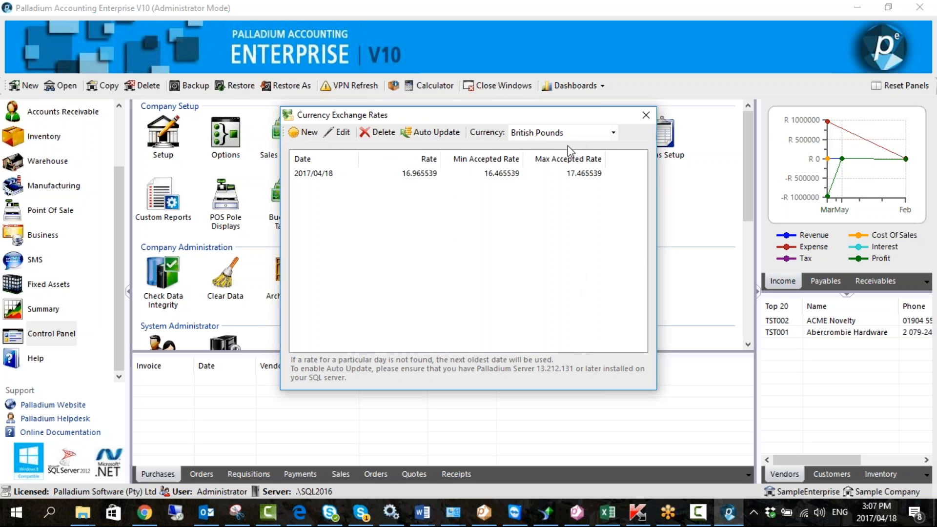
left_click(643, 117)
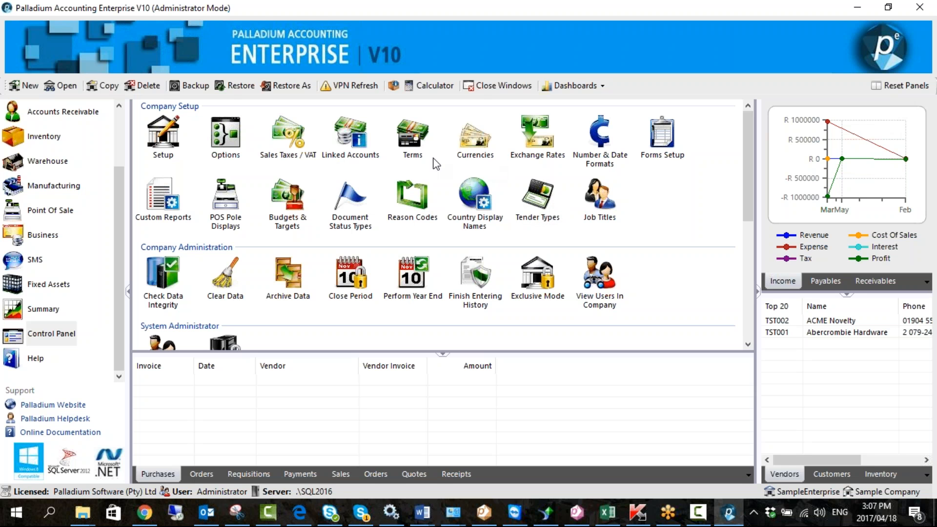
Review the tender types and the bank account assigned to the EFT tender type.
double_click(535, 215)
left_click_drag(433, 118, 399, 118)
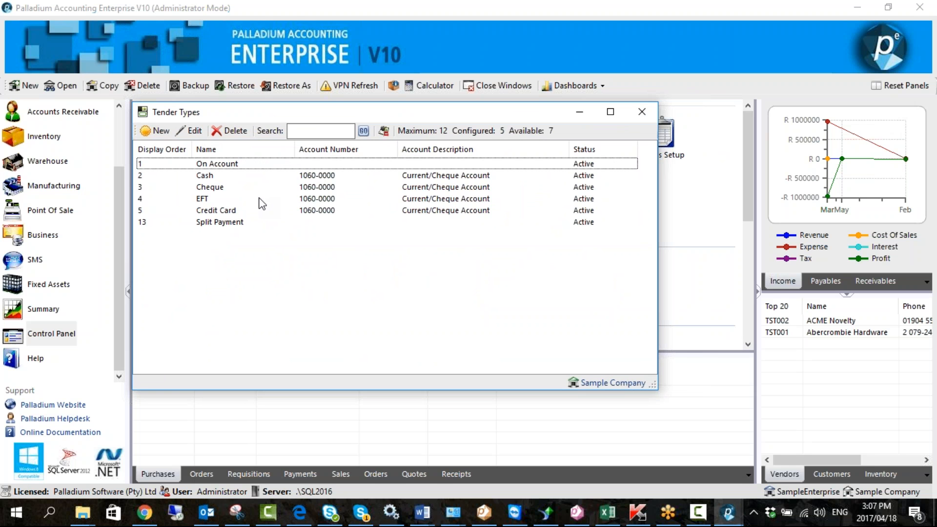
double_click(346, 201)
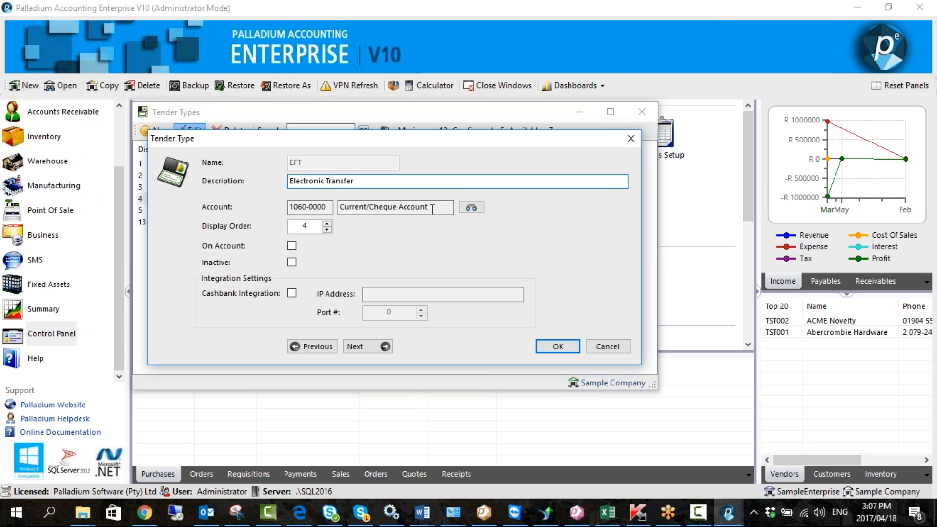
left_click(558, 347)
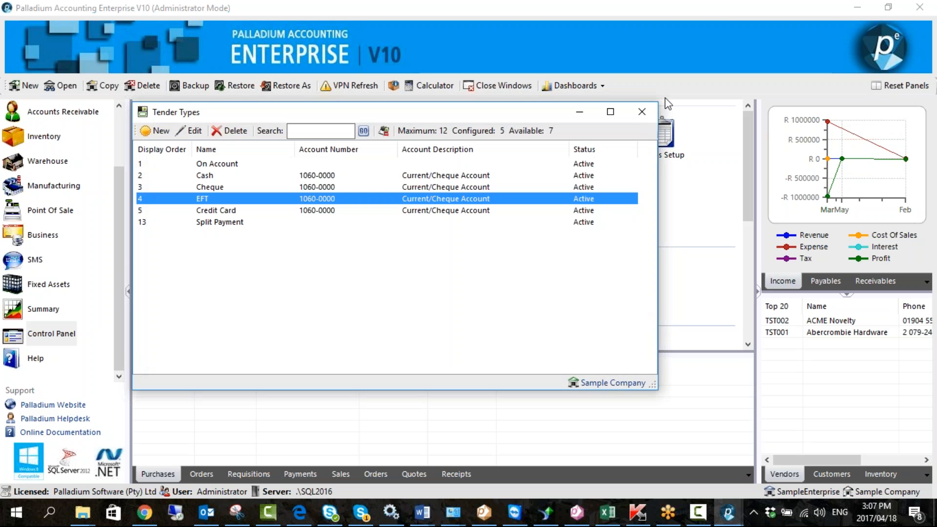
left_click(649, 117)
Go back to the General Ledger module.
scroll(73, 171, "up", 3)
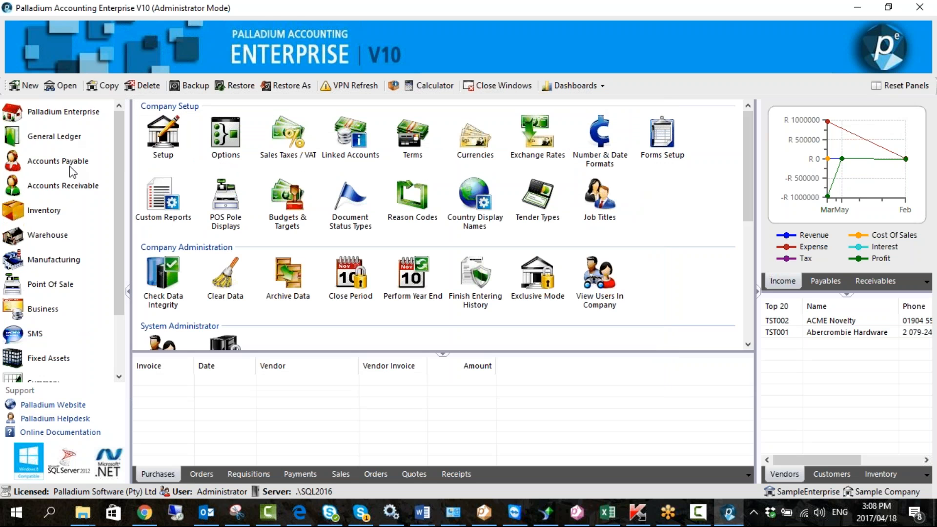
left_click(52, 137)
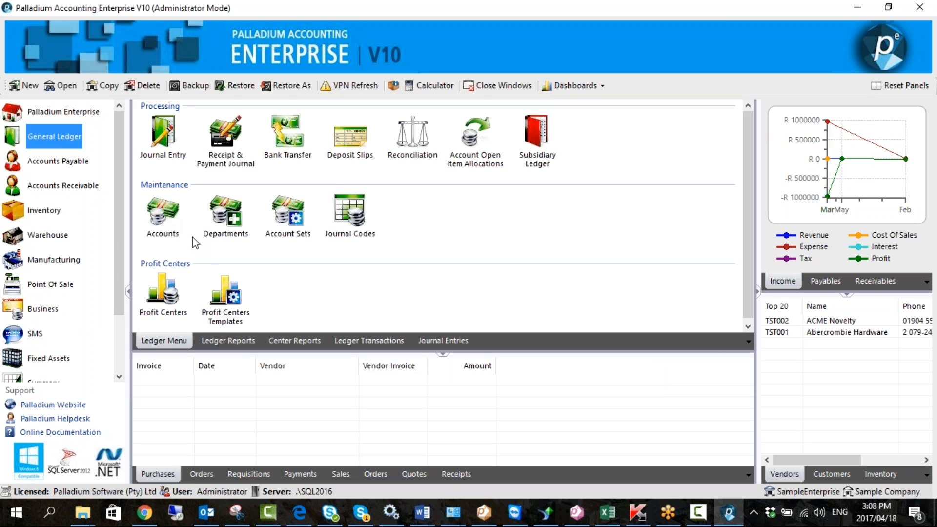
Run the Trial Balance report from the ledger reports for the current year as at 29 February 2016 in South African Rand.
left_click(234, 340)
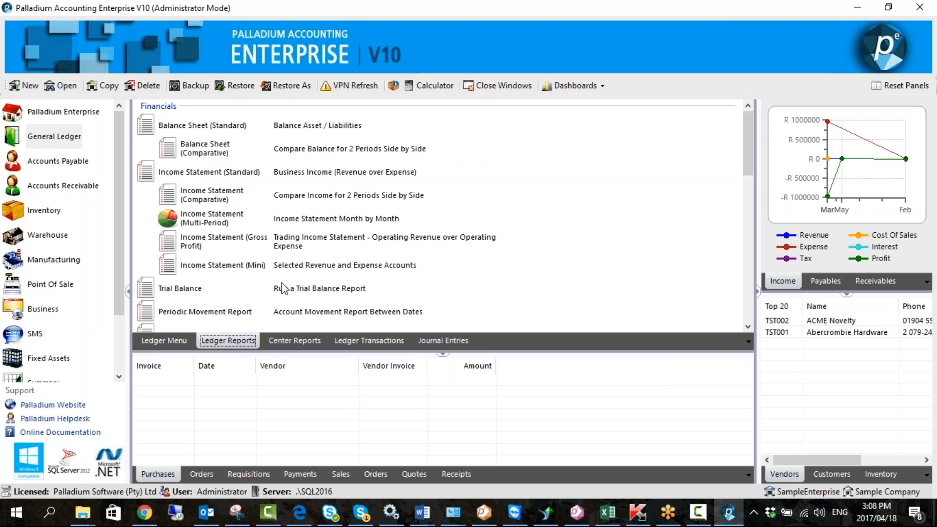
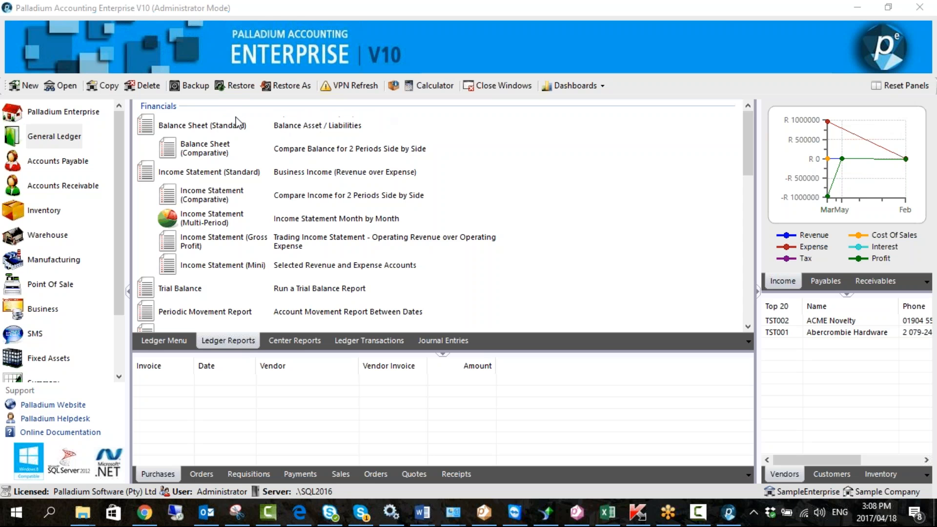
left_click(200, 291)
double_click(275, 287)
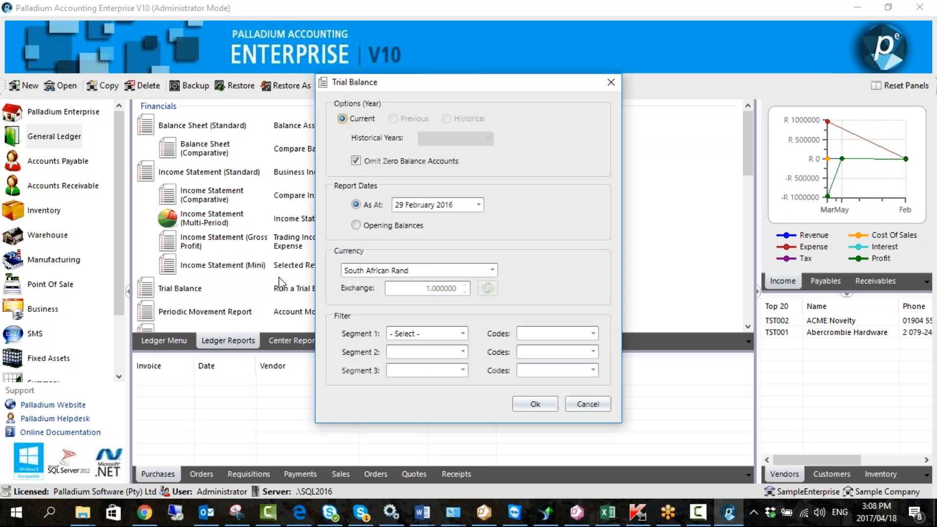
left_click(534, 406)
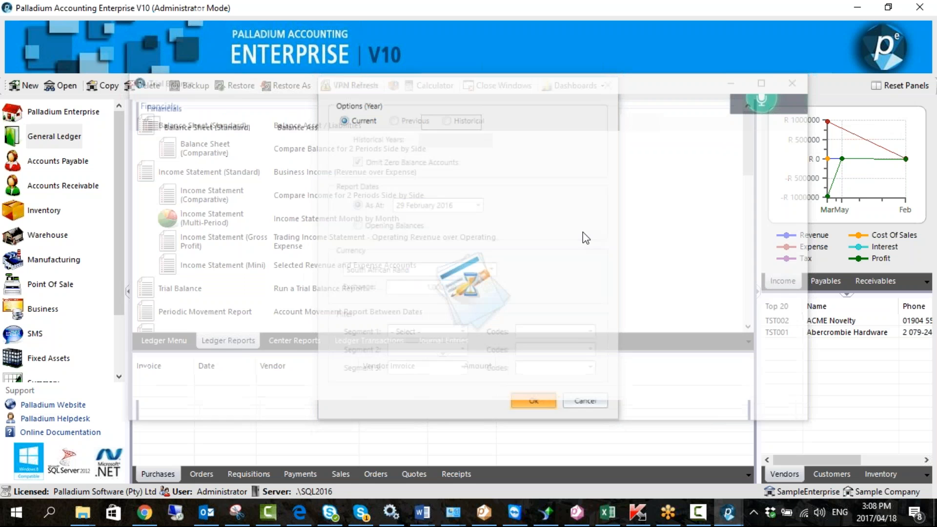
left_click_drag(669, 90, 568, 86)
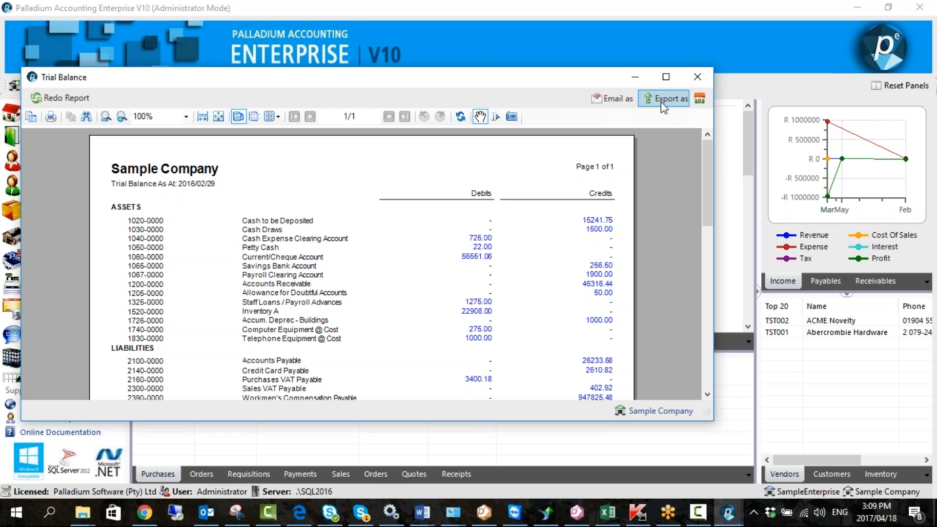
Check the export and email formats offered for the Trial Balance and close the report.
left_click(664, 100)
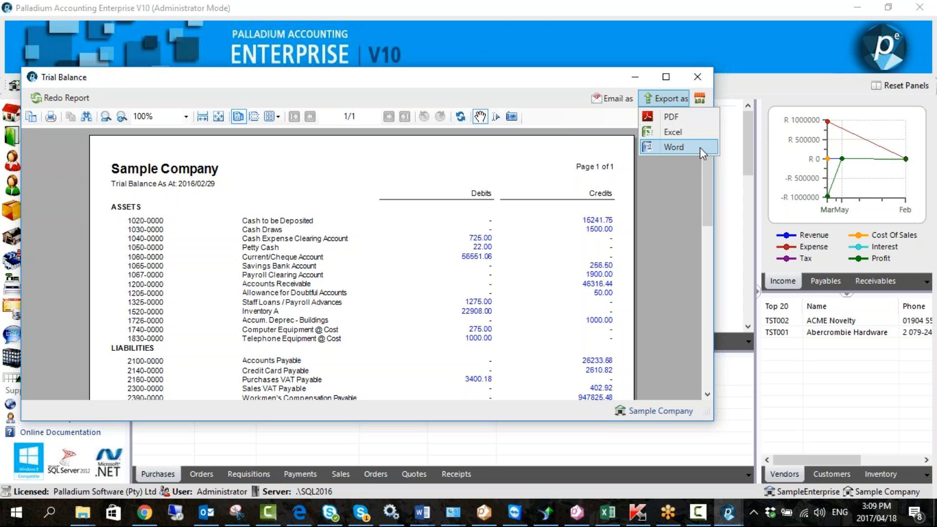
left_click(636, 124)
left_click(630, 104)
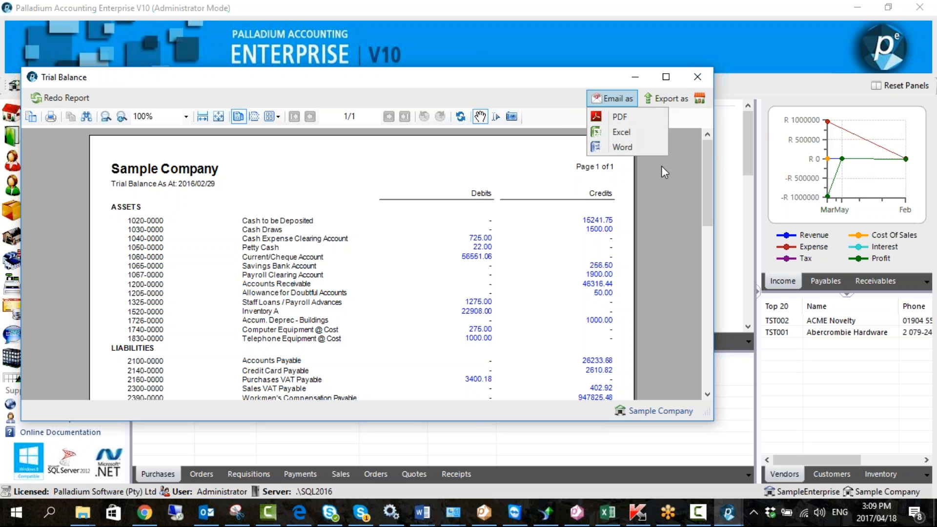
left_click(698, 80)
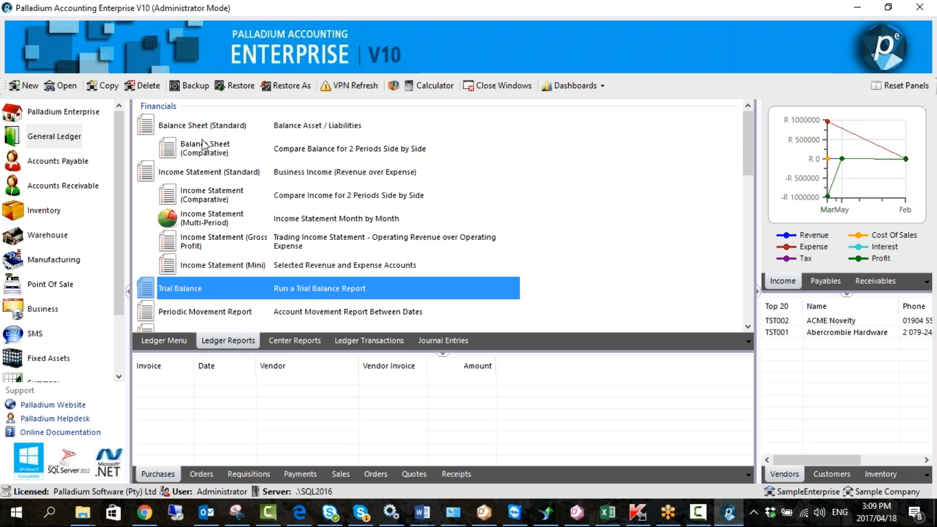
Open the standard Income Statement options, choose British Pounds as the currency to examine its exchange rate, and close without running the report.
scroll(206, 172, "down", 1)
scroll(207, 171, "up", 1)
scroll(225, 200, "down", 10)
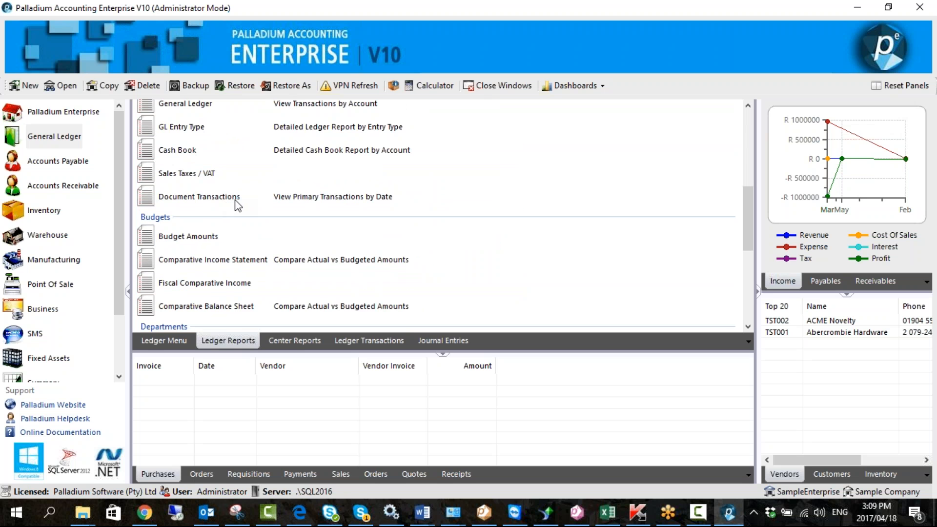
scroll(235, 205, "up", 10)
scroll(263, 195, "down", 1)
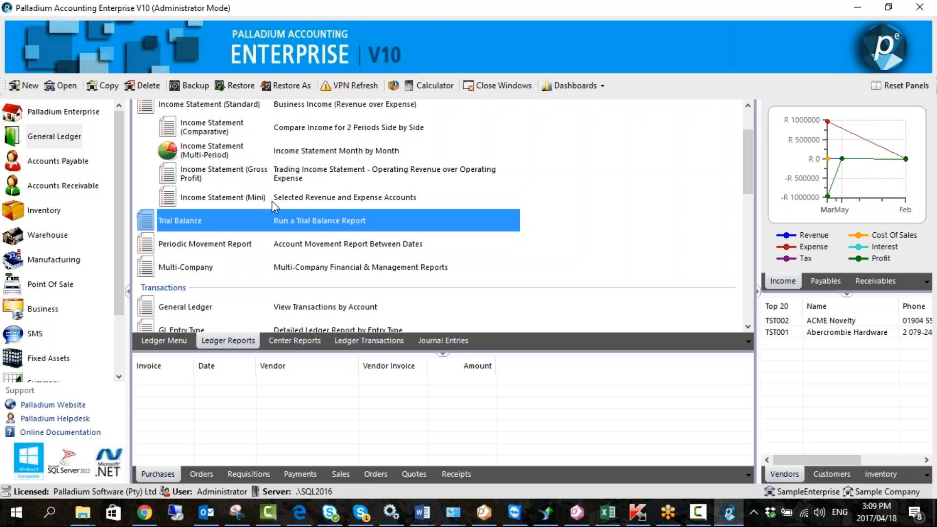
scroll(262, 207, "up", 3)
left_click(219, 177)
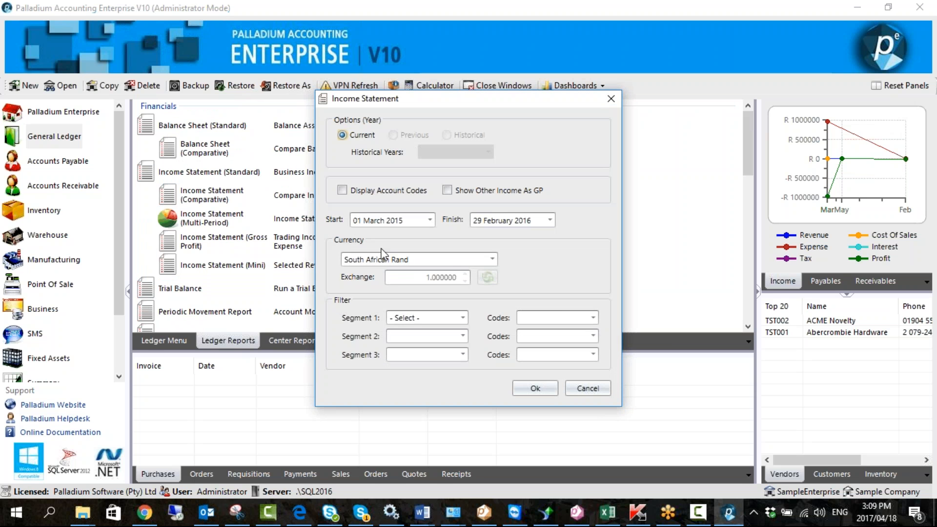
left_click(493, 258)
left_click(431, 281)
left_click(425, 280)
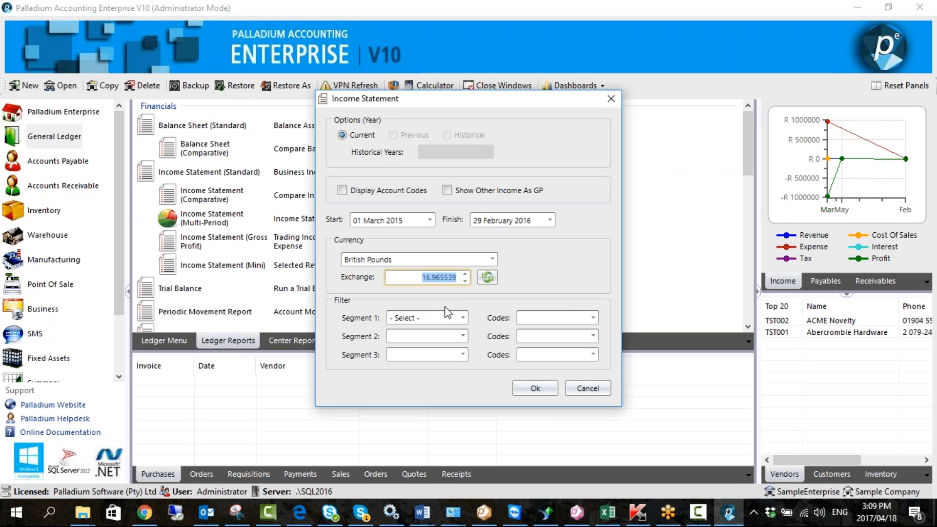
left_click(420, 278)
left_click(344, 135)
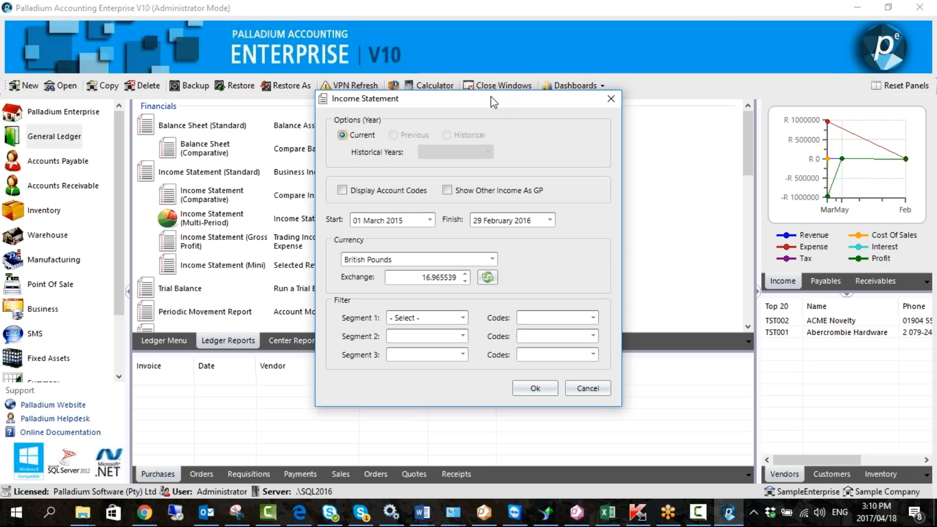
left_click(611, 99)
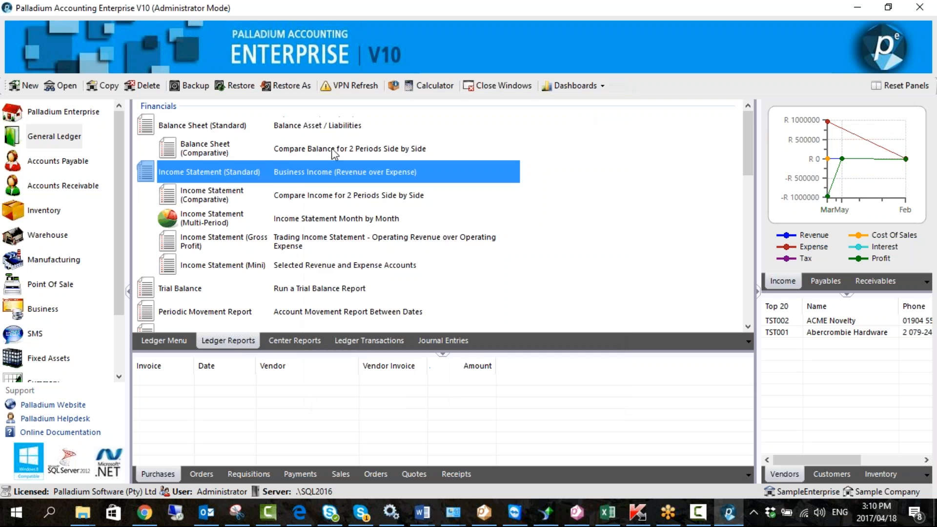
Look through the available ledger reports, from the financial statements and transactions to the budget, department and list reports.
scroll(267, 182, "down", 1)
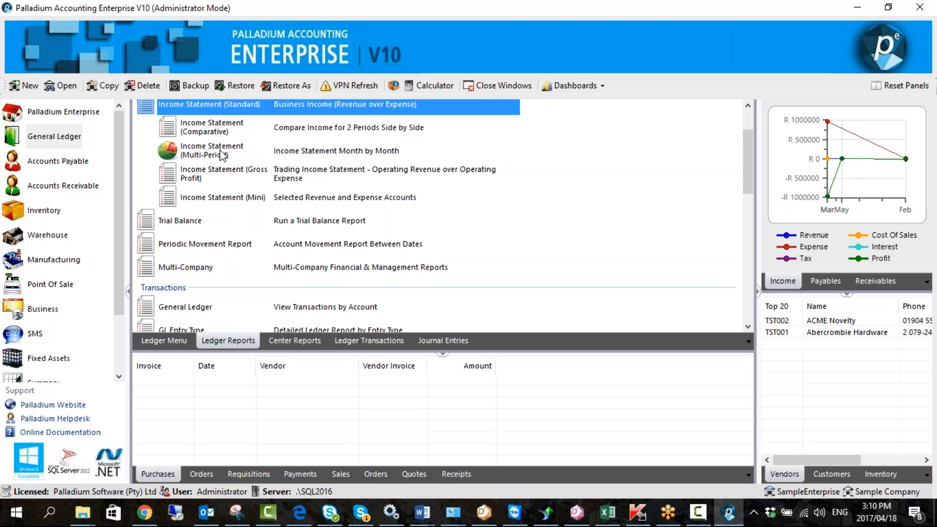
scroll(229, 141, "up", 1)
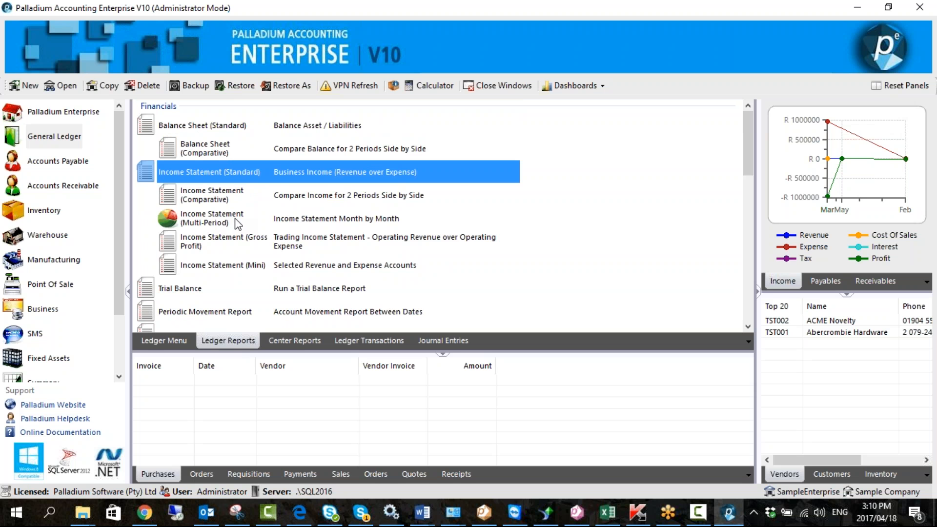
scroll(238, 223, "down", 10)
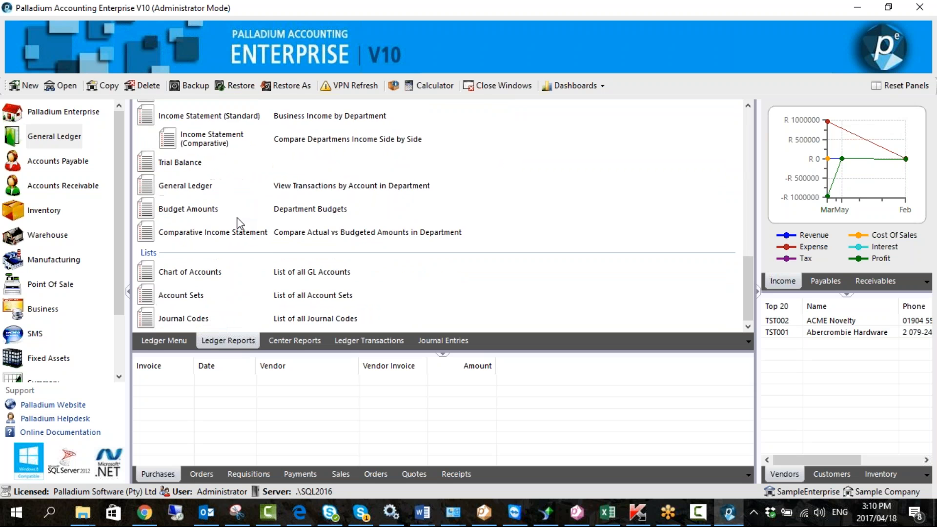
scroll(268, 224, "up", 2)
scroll(270, 226, "down", 1)
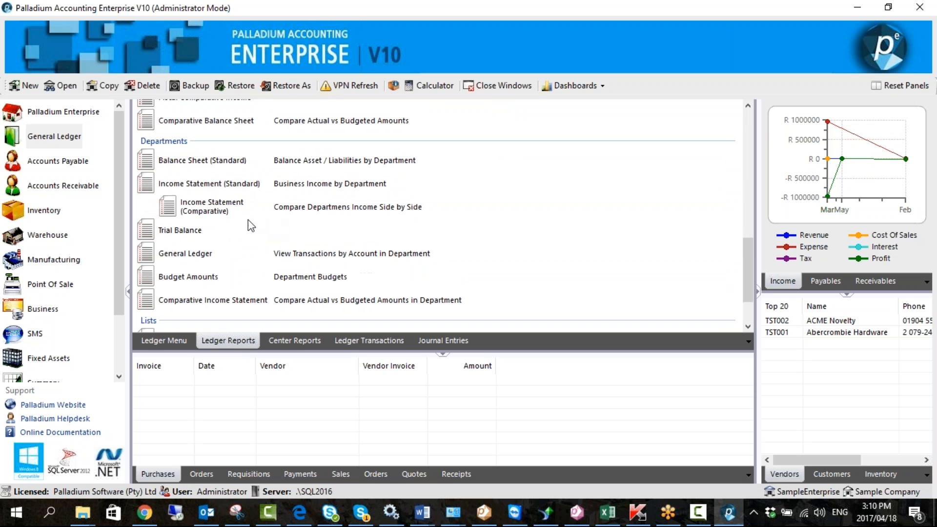
scroll(234, 217, "up", 8)
scroll(233, 220, "down", 3)
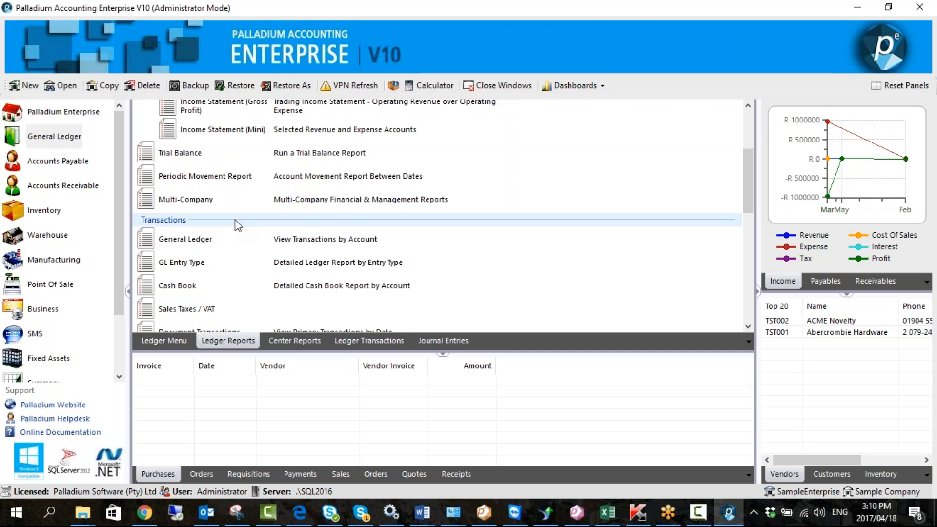
scroll(240, 229, "down", 3)
scroll(244, 232, "up", 3)
scroll(245, 232, "up", 3)
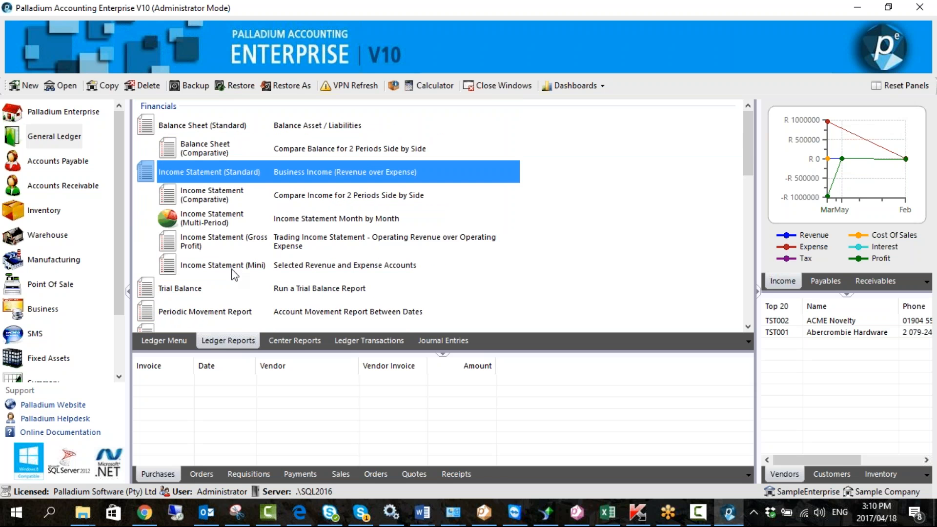
scroll(272, 249, "down", 4)
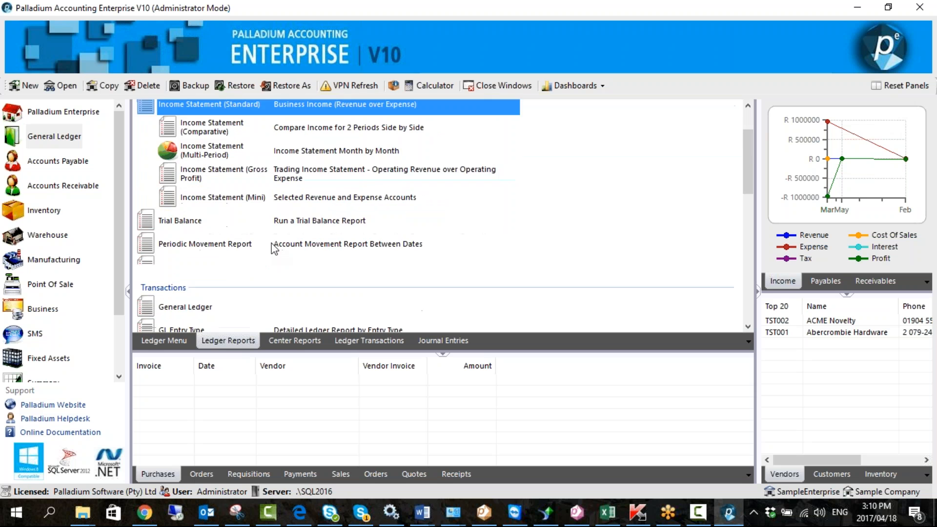
scroll(272, 249, "up", 4)
scroll(272, 251, "down", 1)
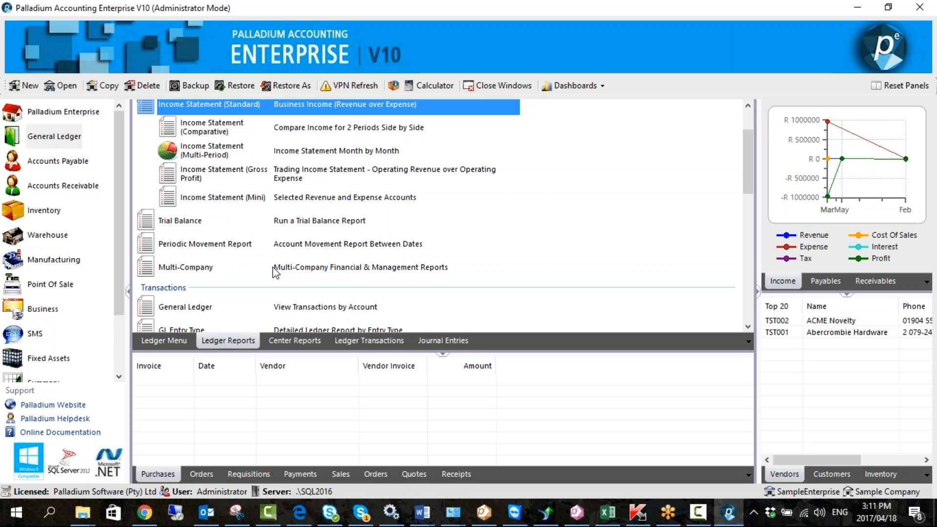
Examine the login fields of the Multi-Company reporting tool without signing in, and start opening another company but stay in the current one.
double_click(208, 268)
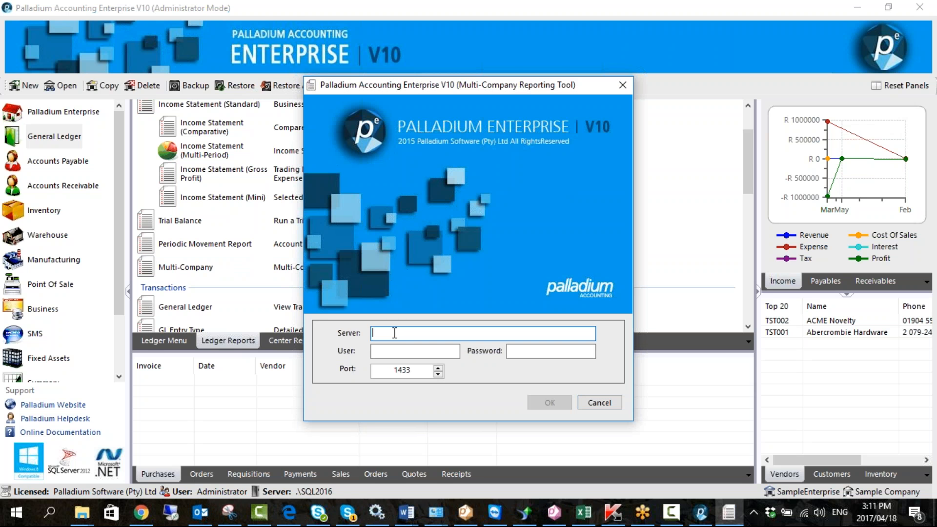
left_click(405, 350)
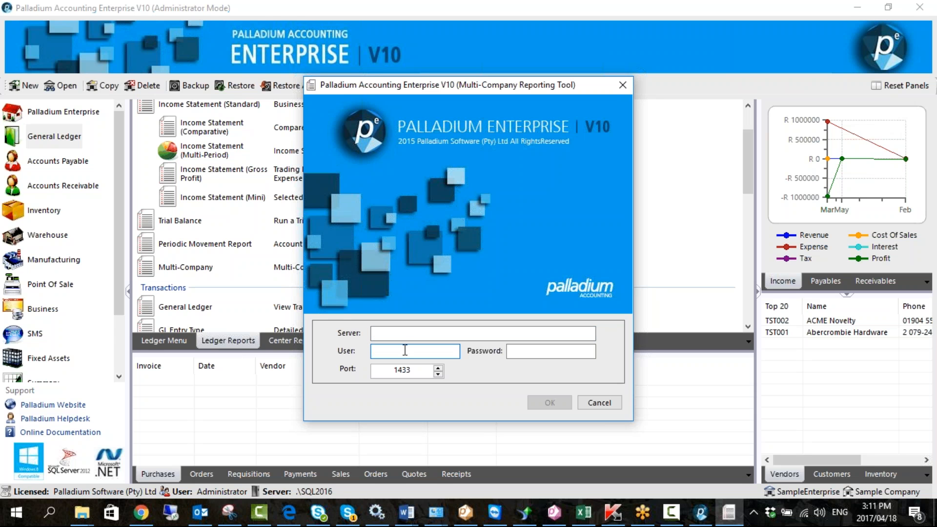
left_click(403, 335)
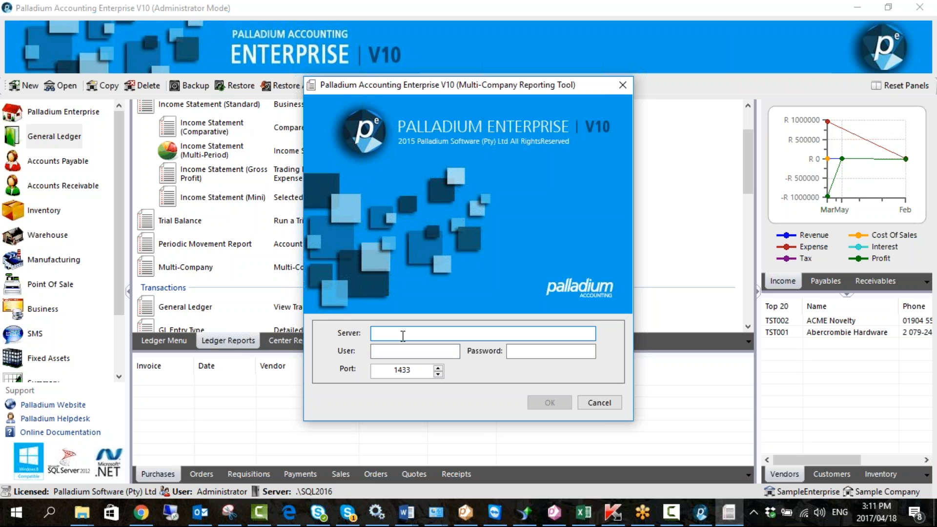
left_click(429, 352)
left_click(600, 403)
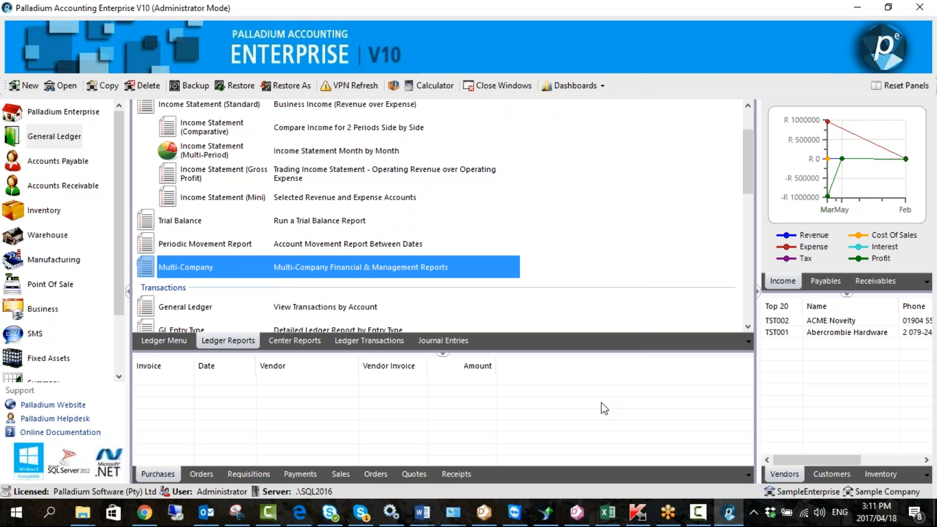
left_click(58, 86)
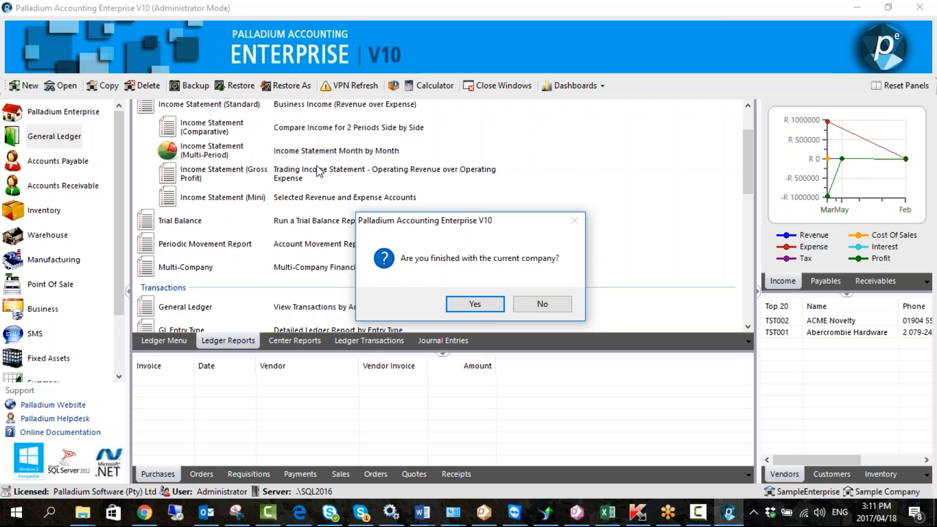
left_click(541, 304)
Open the General Ledger transactions report options and examine the account filter with the search option selected.
scroll(316, 229, "down", 3)
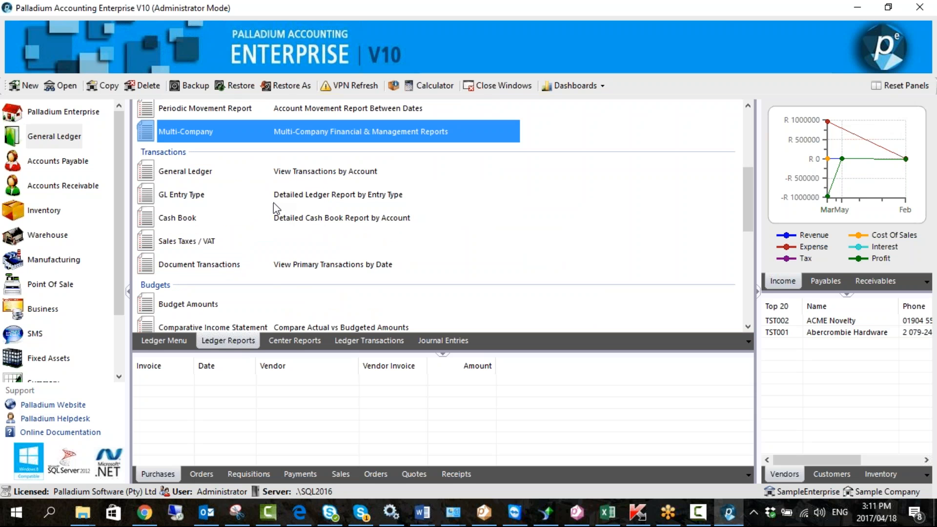
scroll(273, 203, "up", 3)
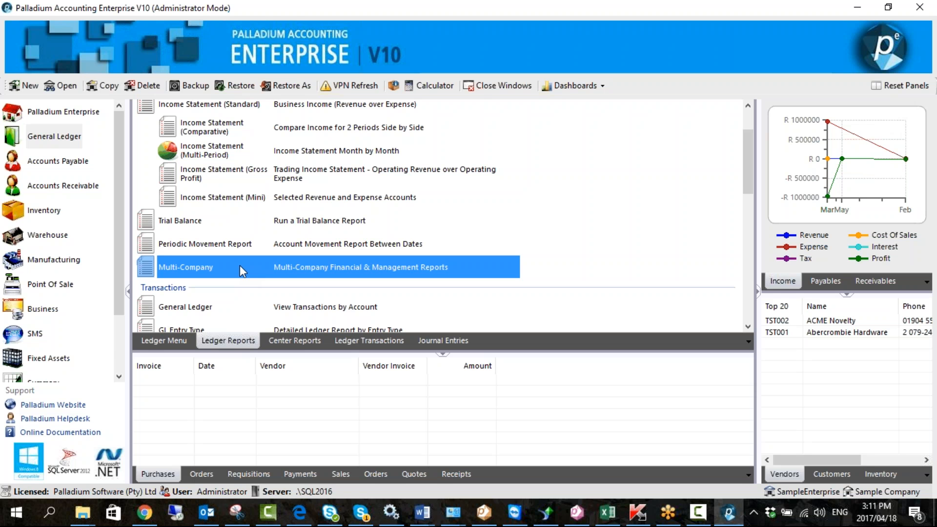
scroll(275, 268, "down", 3)
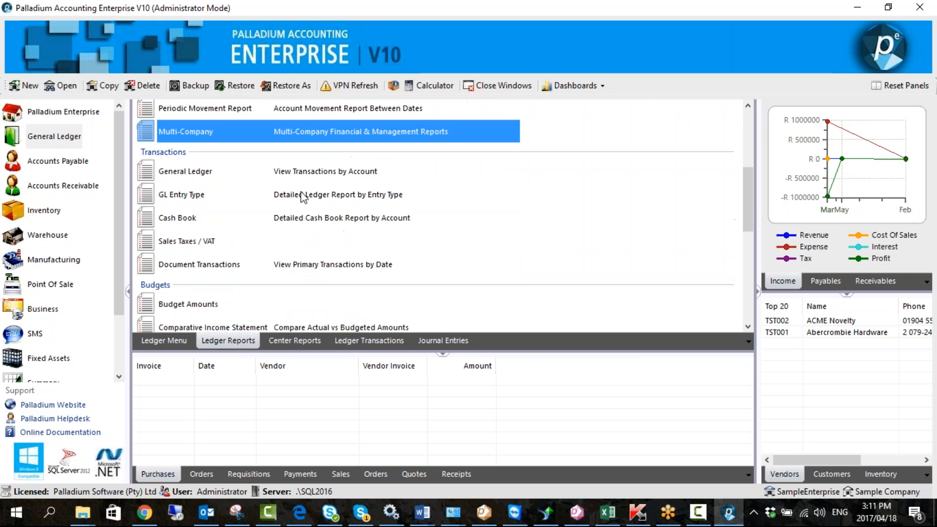
double_click(215, 171)
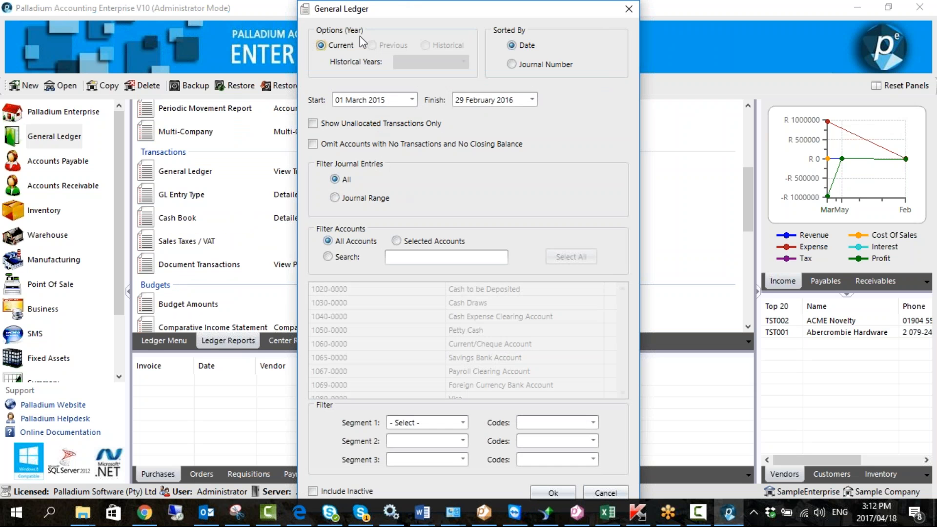
left_click(345, 256)
left_click(355, 248)
left_click(356, 258)
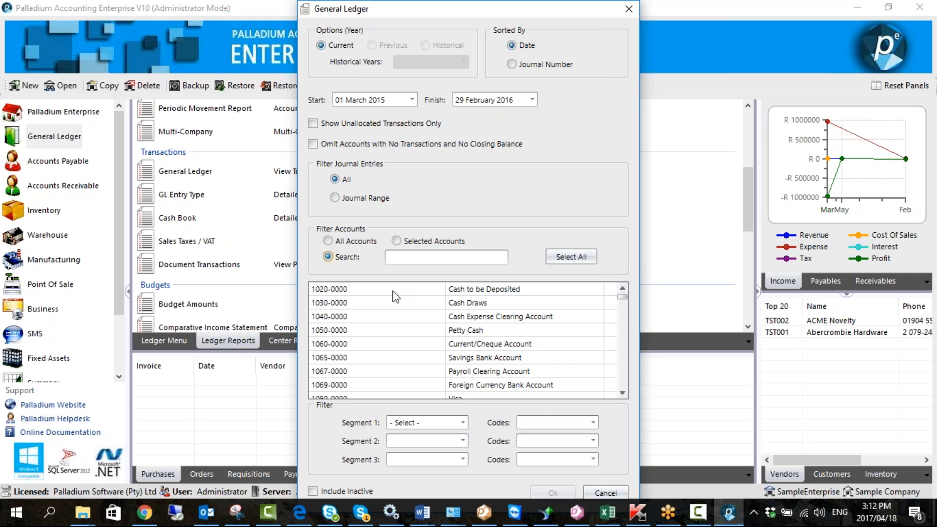
Try to run the General Ledger report for all accounts from 01 March 2015 to 29 February 2016.
left_click(355, 242)
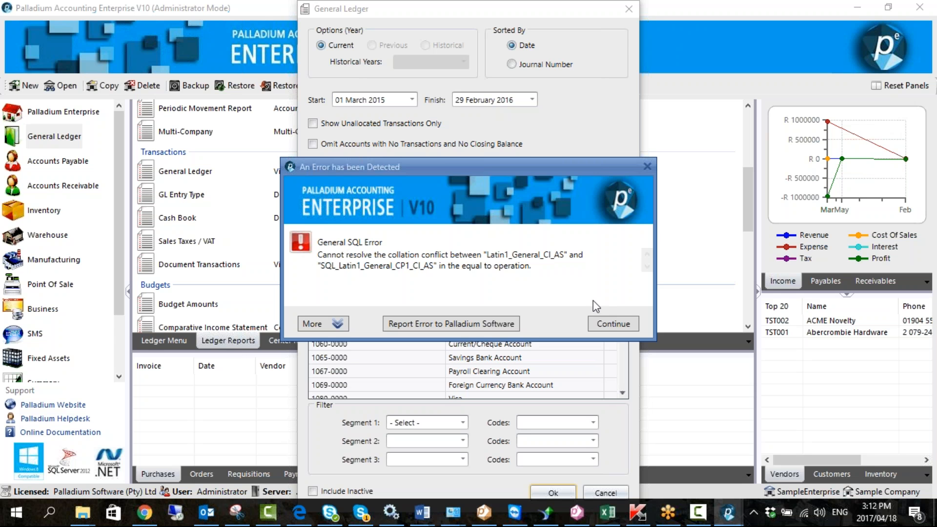
left_click(606, 324)
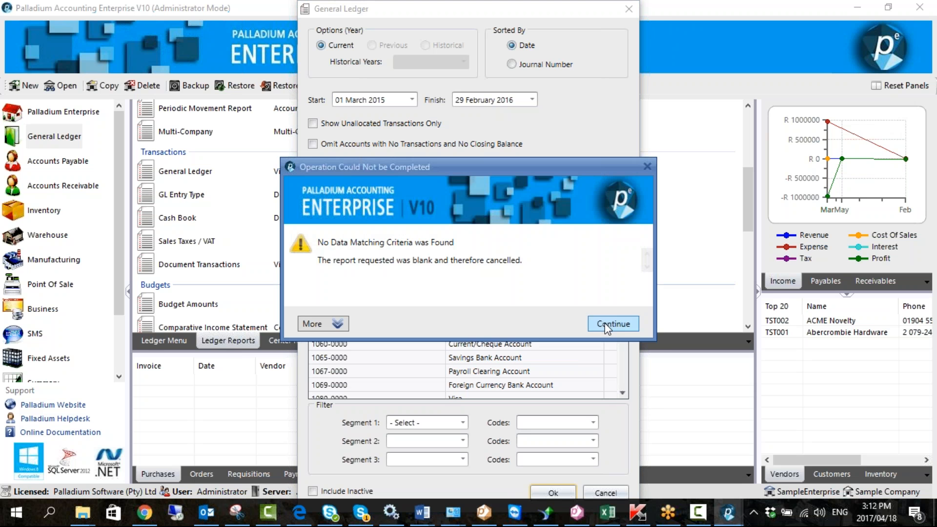
left_click(608, 326)
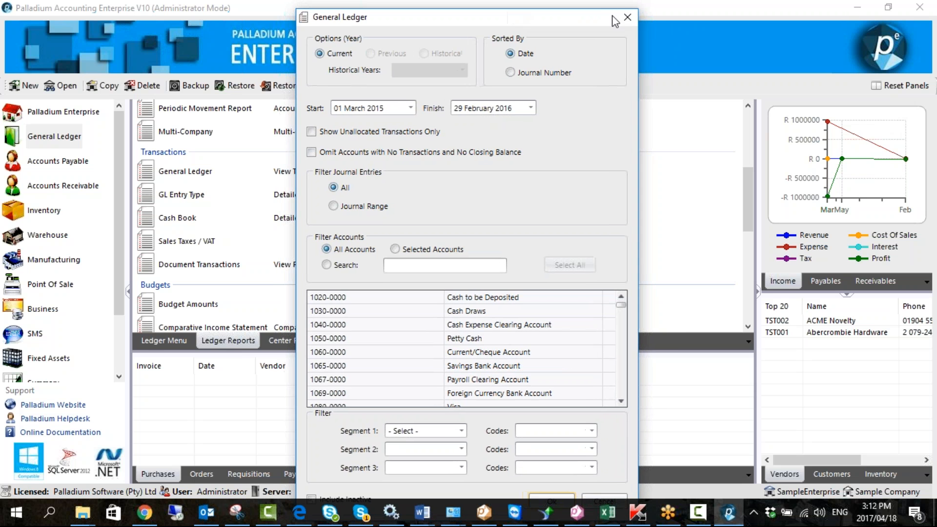
Close the General Ledger report options and review the remaining transaction, budget, department and list reports.
left_click(626, 18)
scroll(211, 205, "down", 1)
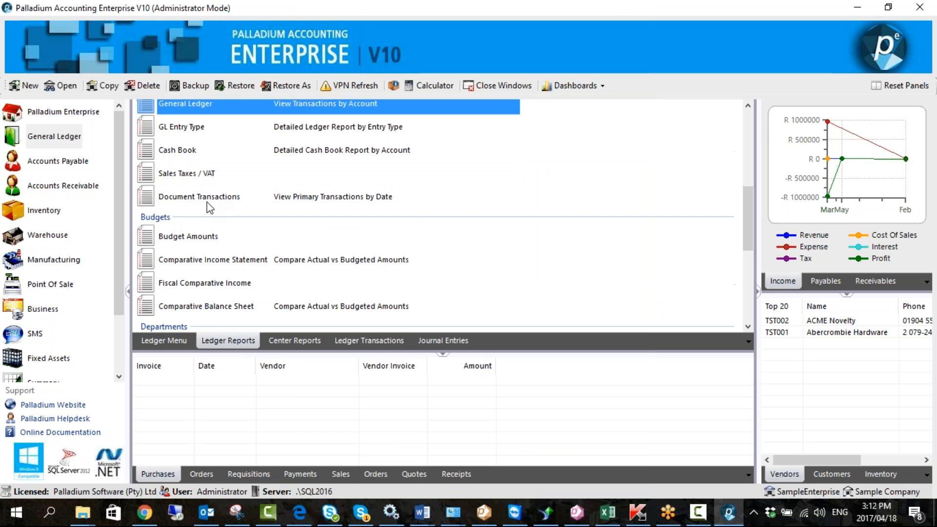
scroll(213, 187, "down", 3)
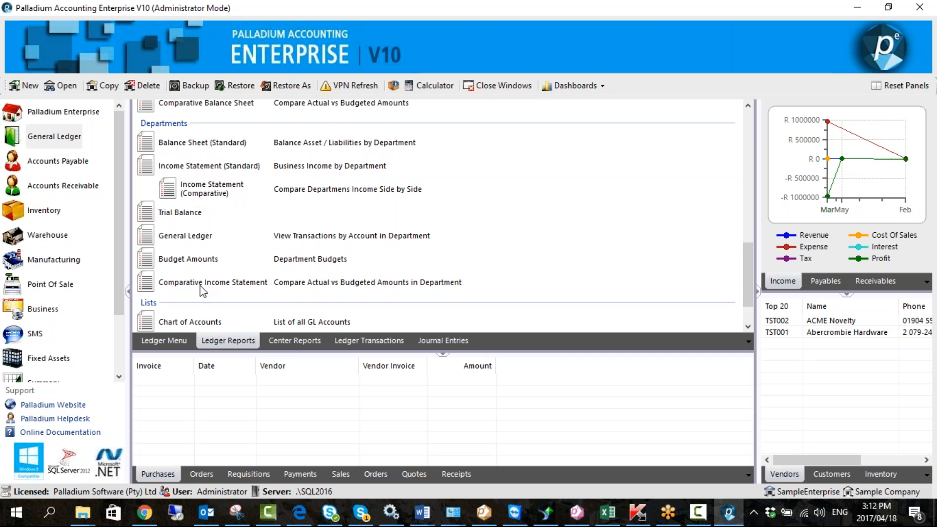
scroll(218, 277, "up", 7)
scroll(191, 156, "down", 5)
scroll(219, 190, "up", 2)
scroll(218, 195, "down", 4)
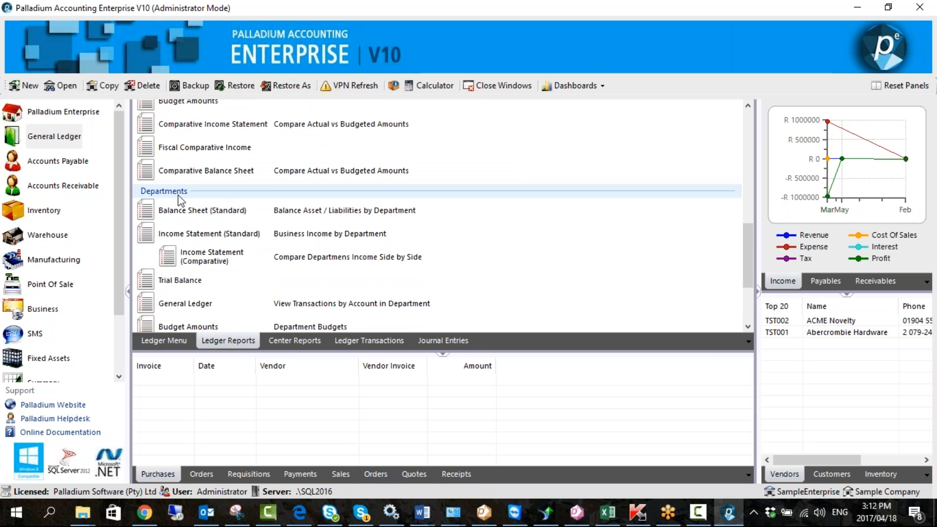
scroll(207, 198, "down", 1)
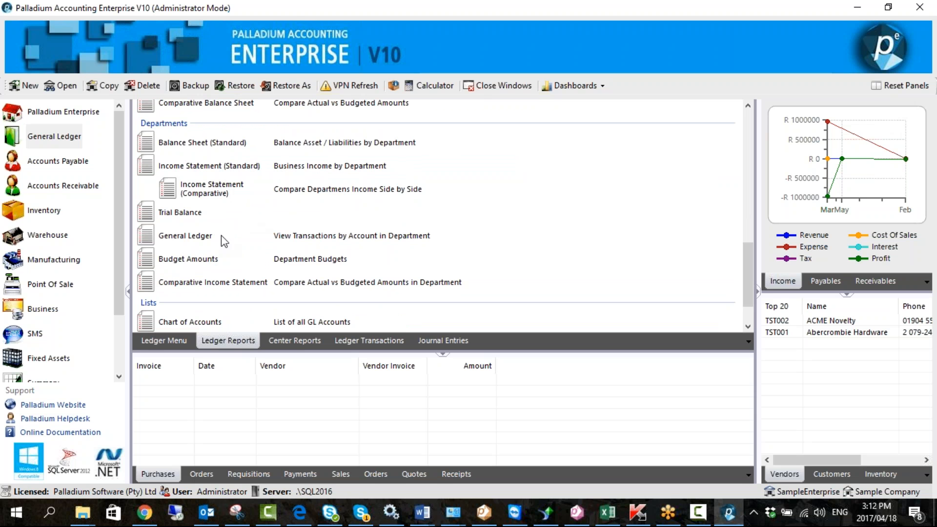
scroll(293, 237, "down", 1)
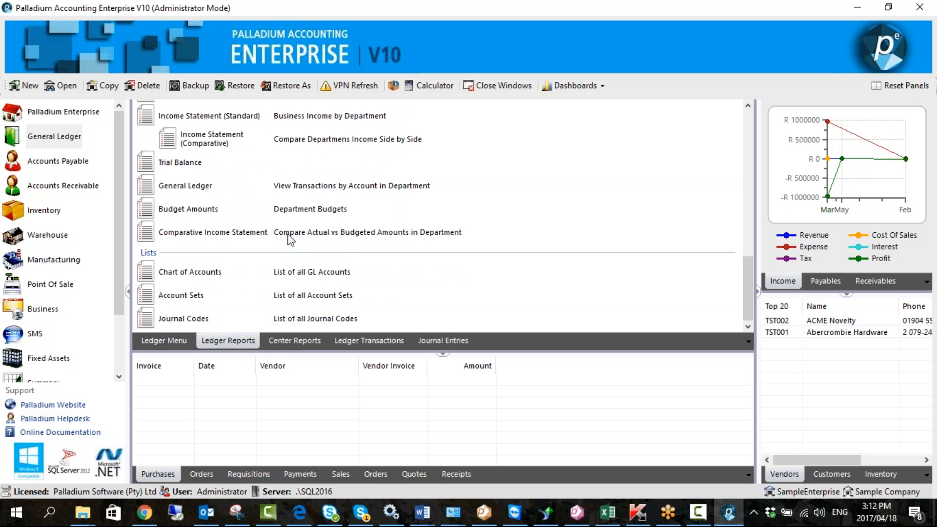
scroll(285, 233, "up", 5)
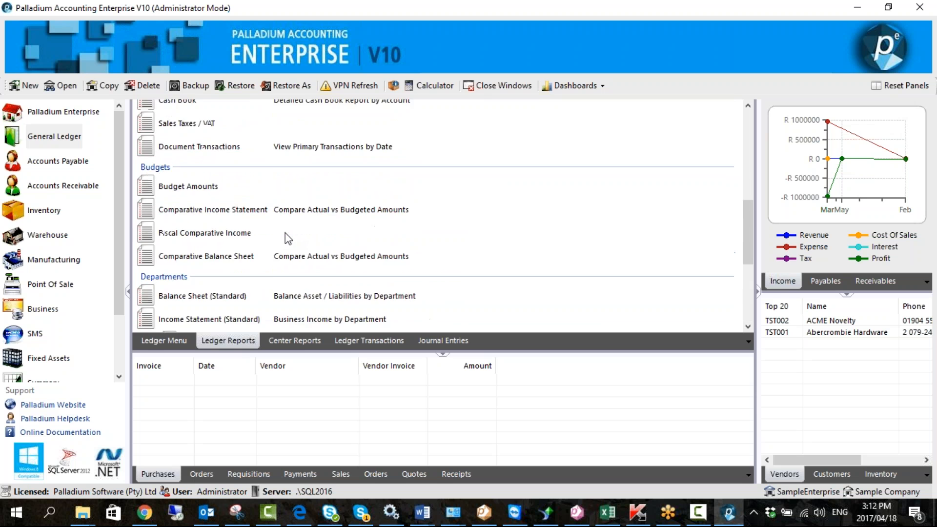
scroll(285, 233, "up", 3)
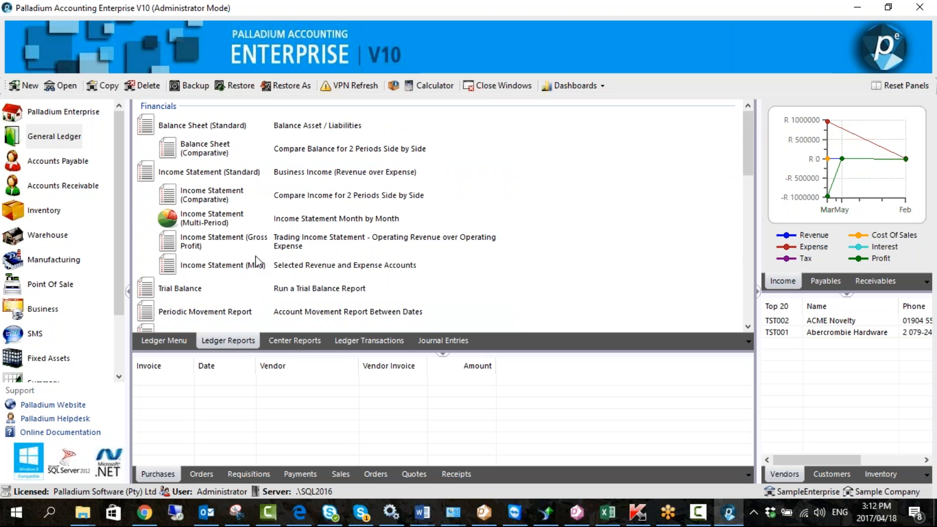
Open the company setup in the Control Panel and examine its financial year and earliest transaction date settings without changing them.
left_click(69, 120)
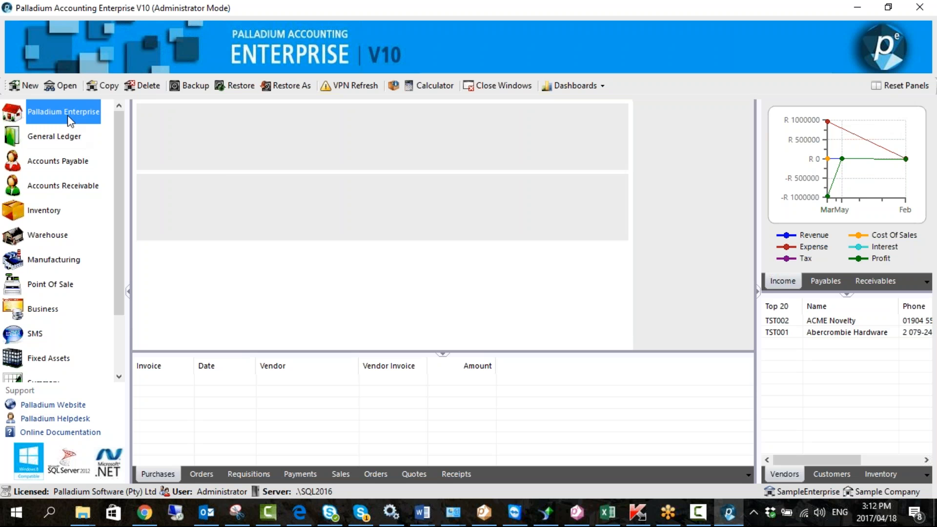
left_click(63, 139)
scroll(98, 254, "down", 2)
left_click(59, 337)
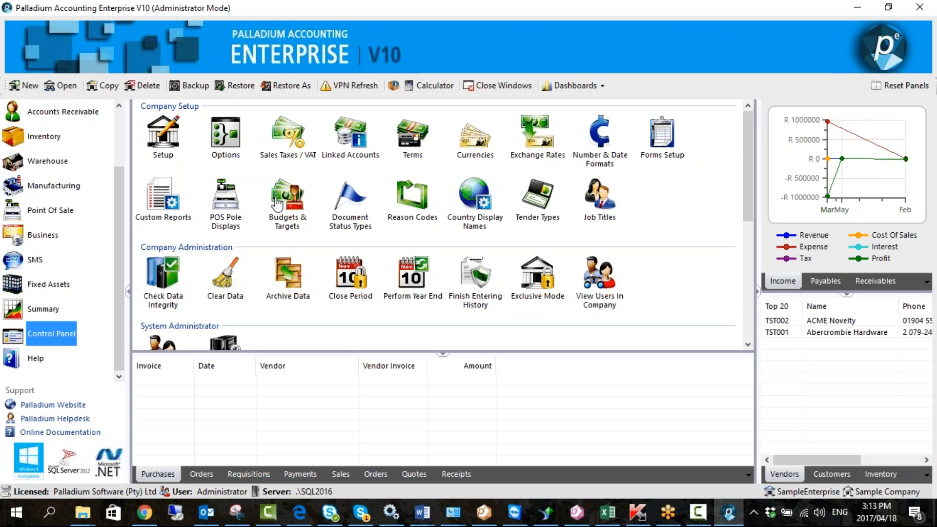
left_click_drag(115, 212, 115, 151)
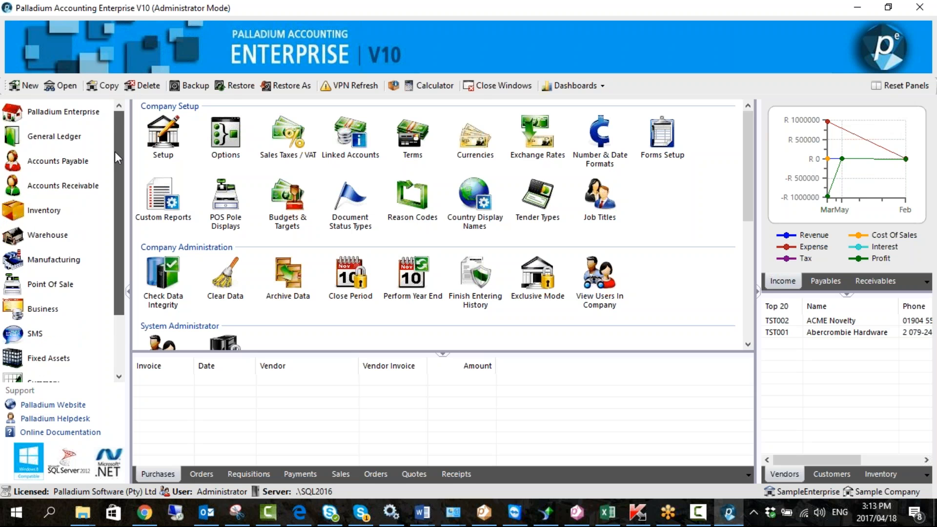
double_click(163, 137)
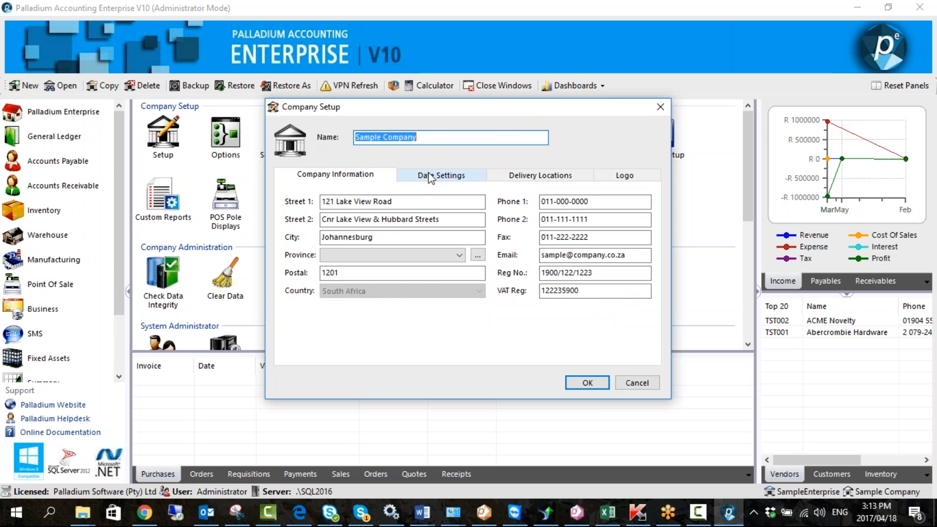
left_click(430, 177)
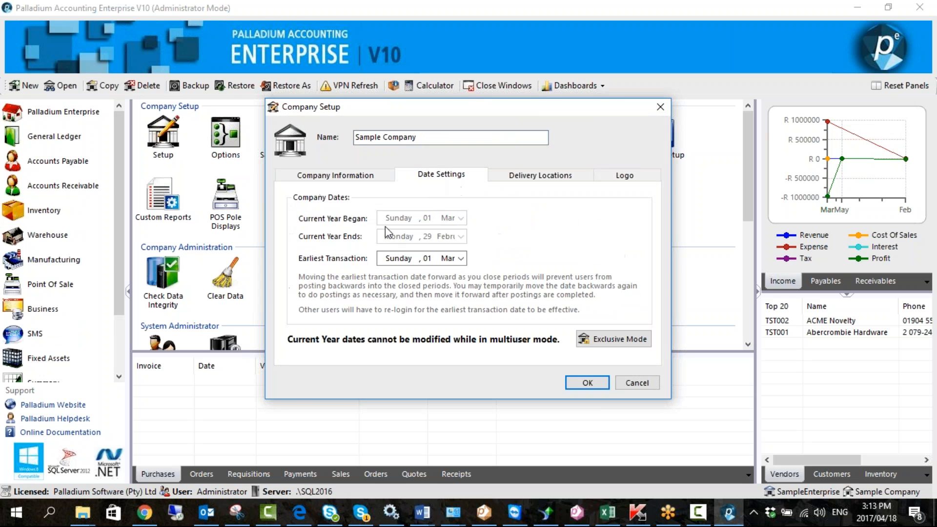
left_click(626, 388)
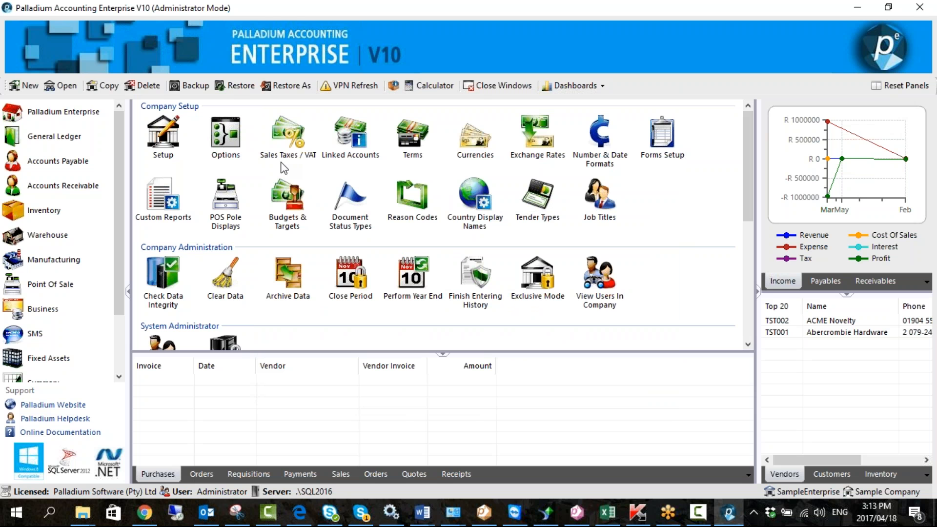
Try to put the company into exclusive mode, and meanwhile look at the year-end procedure video on Palladium's YouTube channel in Chrome.
left_click(537, 280)
left_click(513, 314)
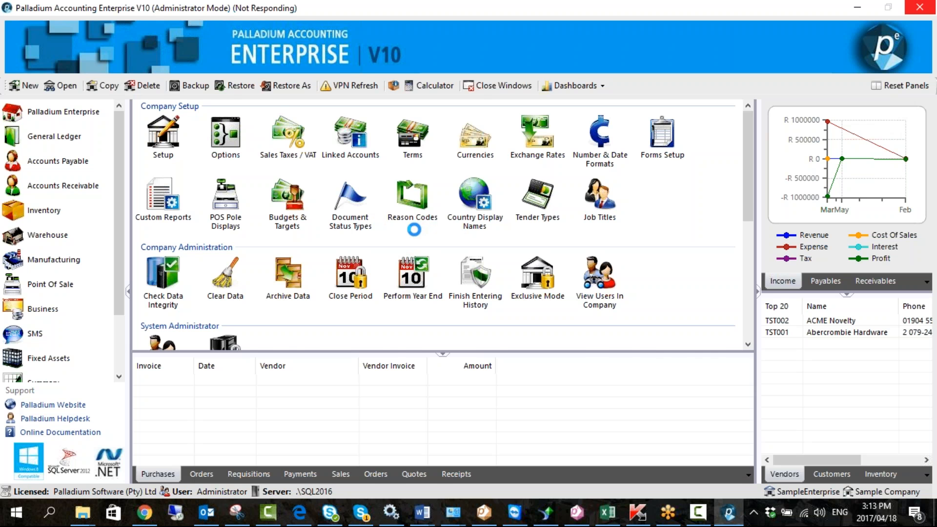
left_click(145, 512)
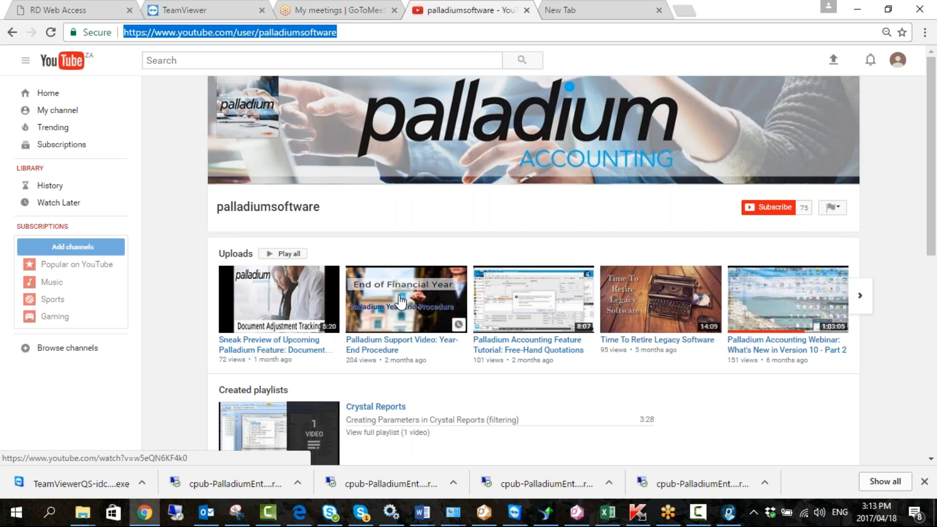
left_click(729, 513)
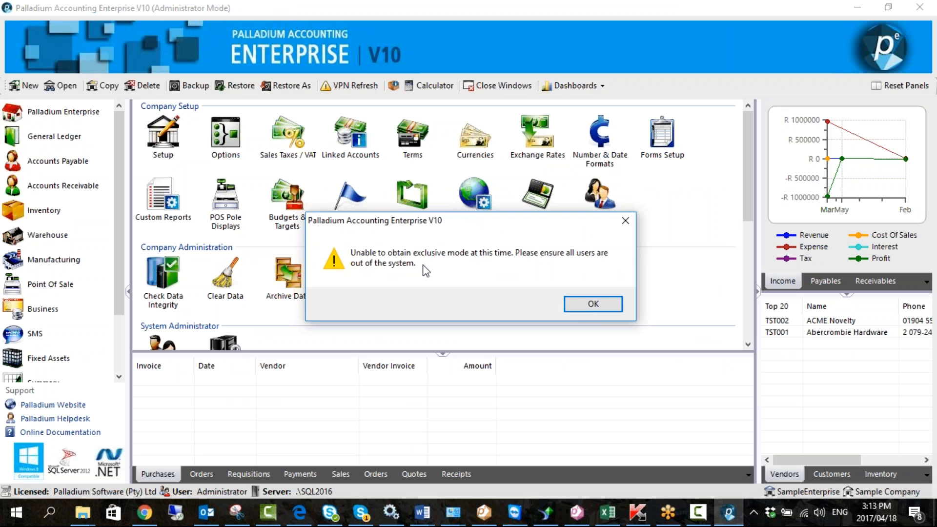
left_click(582, 303)
Examine the list of active users in the current company database and close it.
left_click(593, 259)
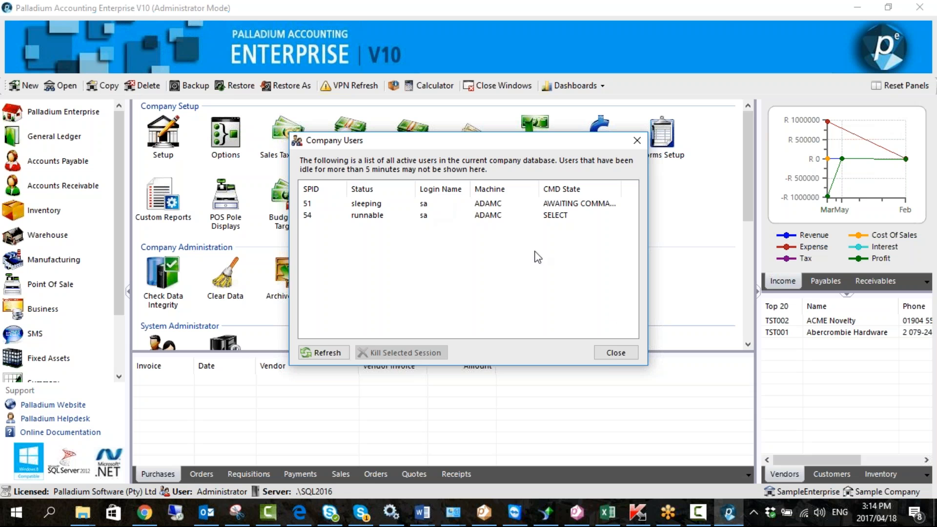
left_click(617, 353)
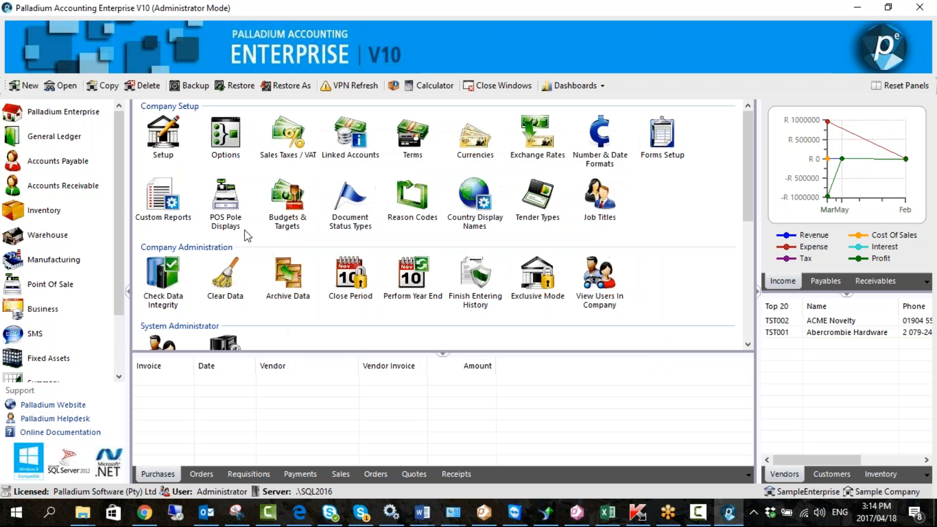